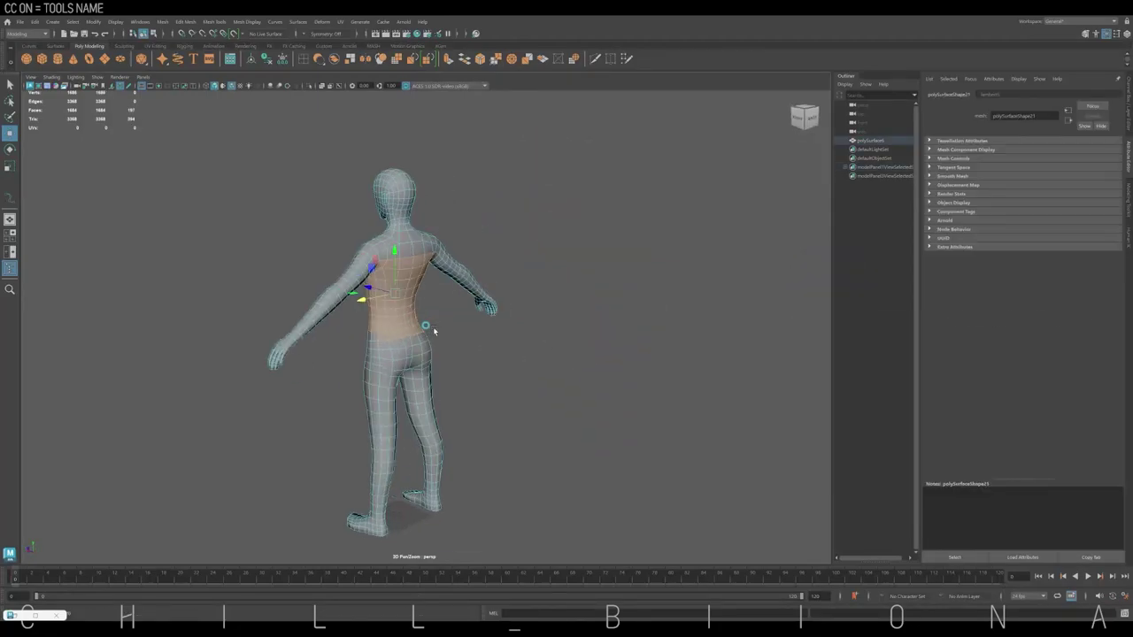
# Chip off the selected torso faces, separate them into their own piece and isolate it
pyautogui.keyDown('alt'); pyautogui.moveTo(499, 301); pyautogui.dragTo(392, 265); pyautogui.keyUp('alt')
pyautogui.keyDown('alt'); pyautogui.moveTo(353, 329); pyautogui.dragTo(509, 281); pyautogui.keyUp('alt')
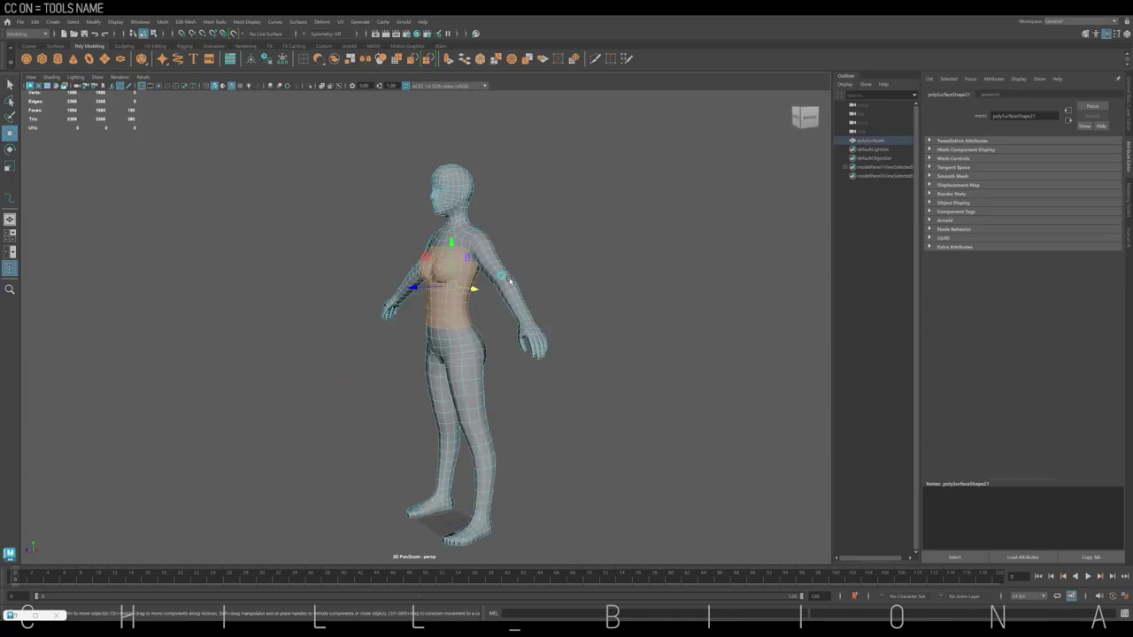
pyautogui.click(542, 59)
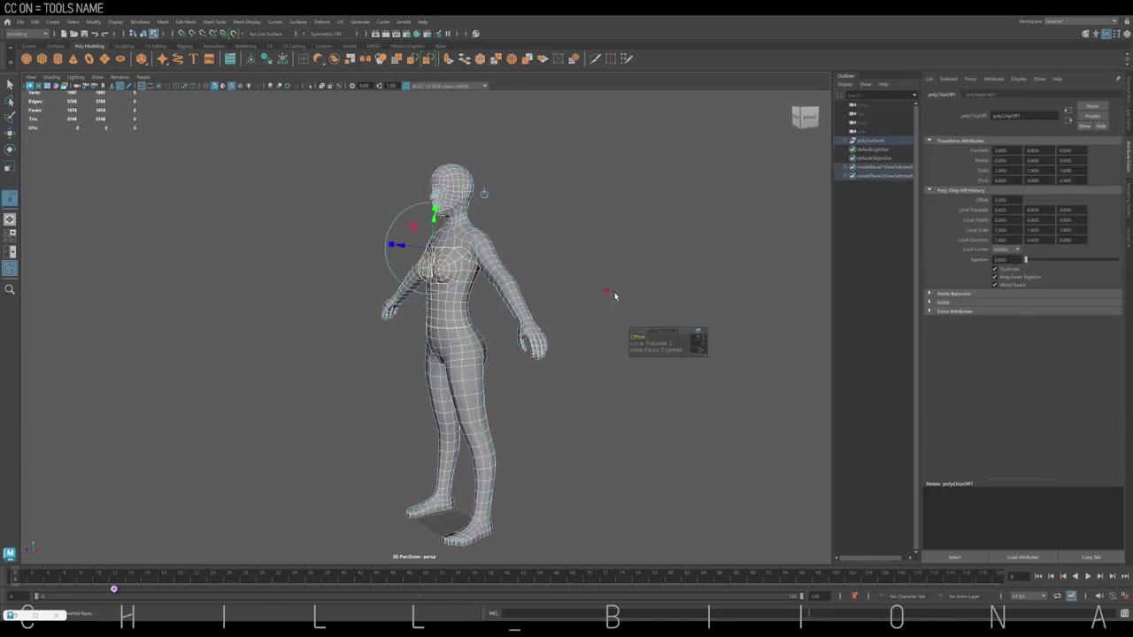
pyautogui.click(534, 253)
pyautogui.click(506, 263)
pyautogui.hotkey('ctrl', '1')
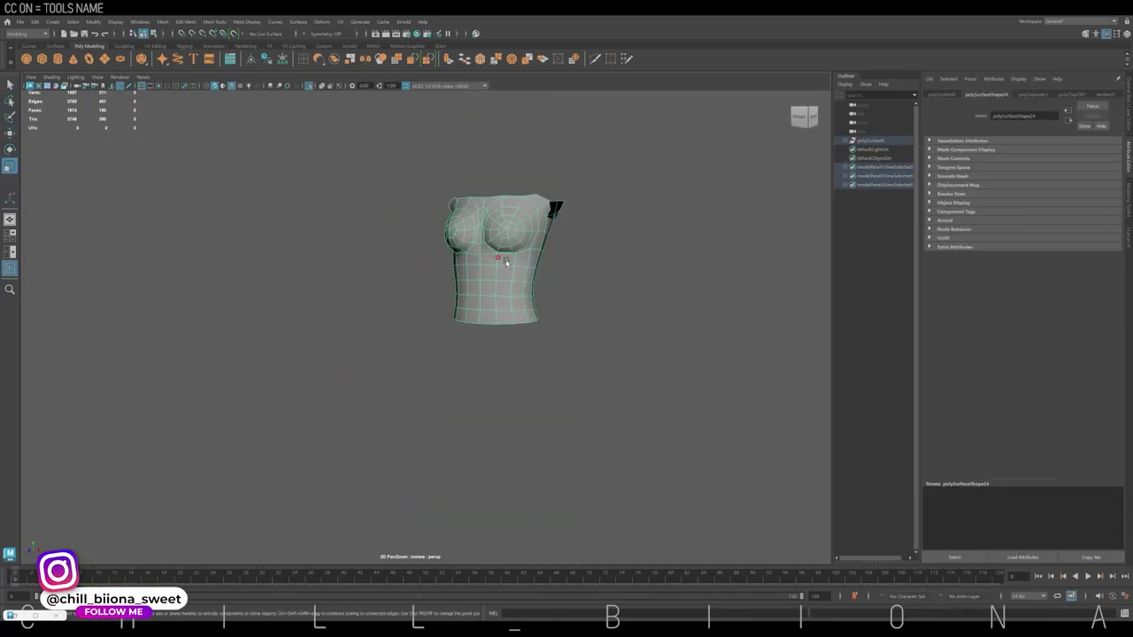
# Select the corset's top-edge vertices and level them into a straight neckline
pyautogui.keyDown('alt'); pyautogui.moveTo(498, 258); pyautogui.dragTo(469, 217); pyautogui.keyUp('alt')
pyautogui.moveTo(469, 216); pyautogui.dragTo(566, 196, button='right')
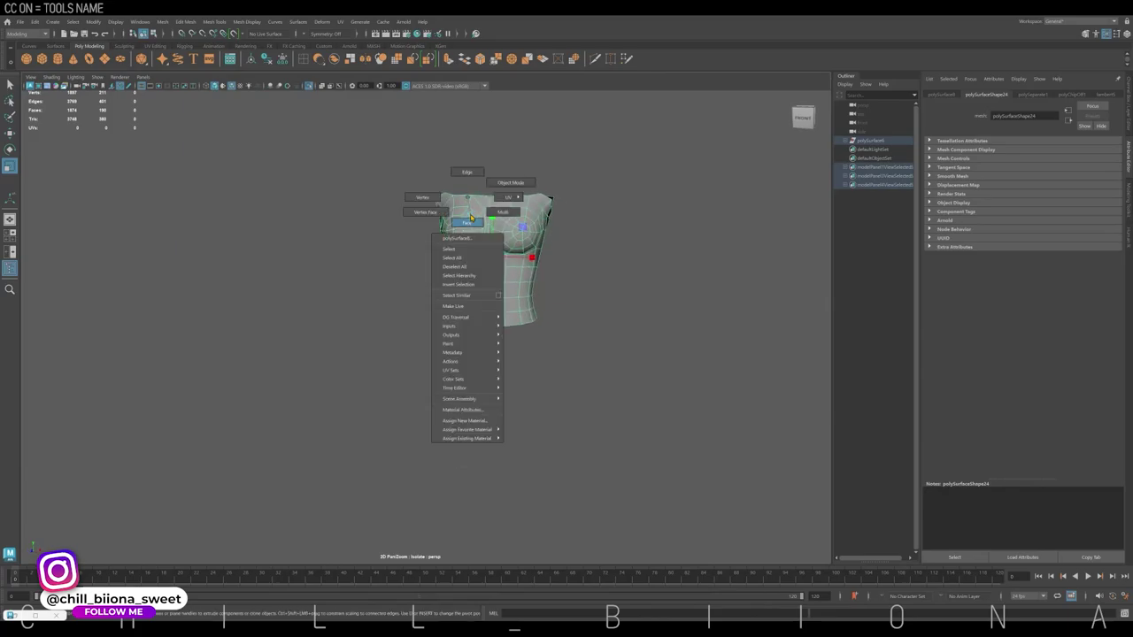
pyautogui.moveTo(579, 190)
pyautogui.keyDown('alt'); pyautogui.mouseDown()
pyautogui.moveTo(657, 180)
pyautogui.moveTo(610, 229)
pyautogui.moveTo(351, 204)
pyautogui.mouseUp(); pyautogui.keyUp('alt')
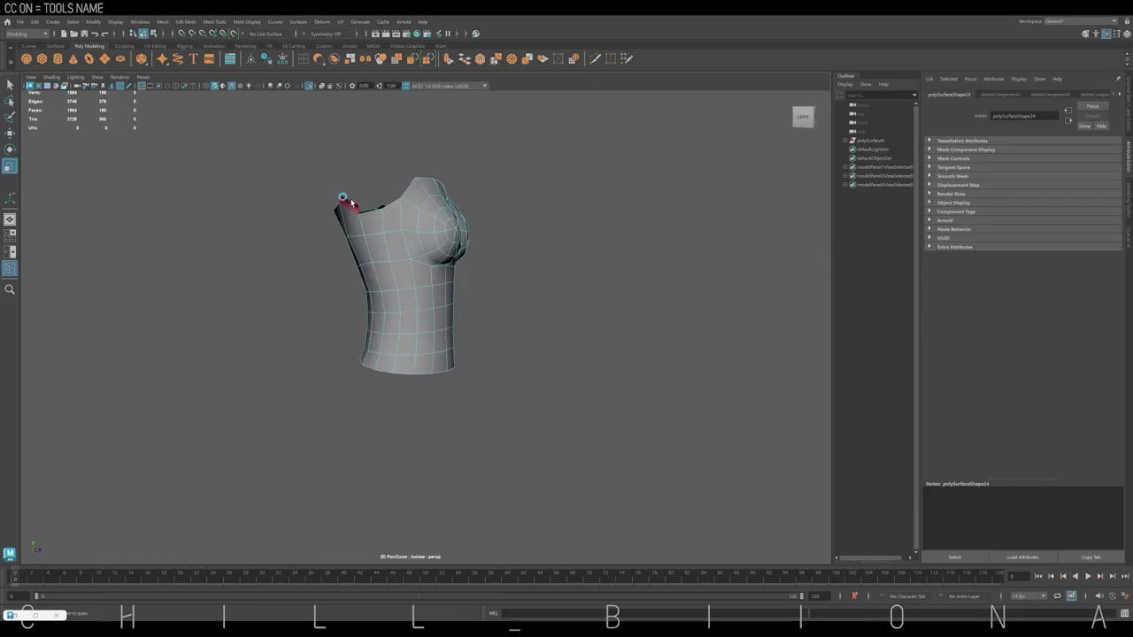
pyautogui.keyDown('alt'); pyautogui.moveTo(482, 194); pyautogui.dragTo(420, 228); pyautogui.keyUp('alt')
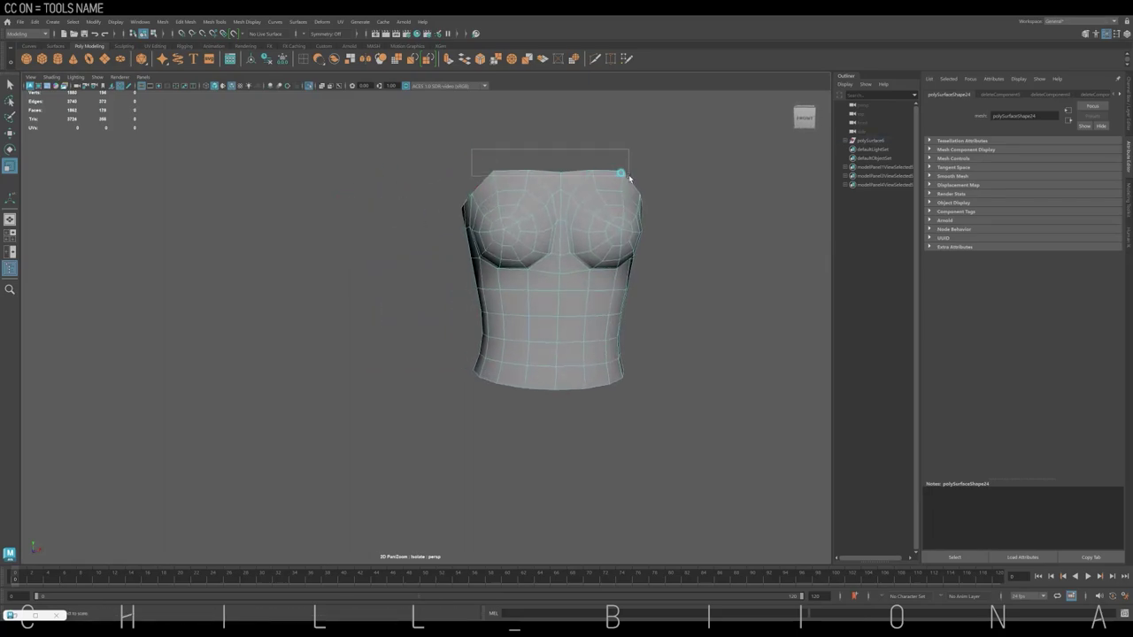
pyautogui.moveTo(629, 177); pyautogui.dragTo(630, 179)
pyautogui.moveTo(389, 190); pyautogui.dragTo(407, 230, button='right')
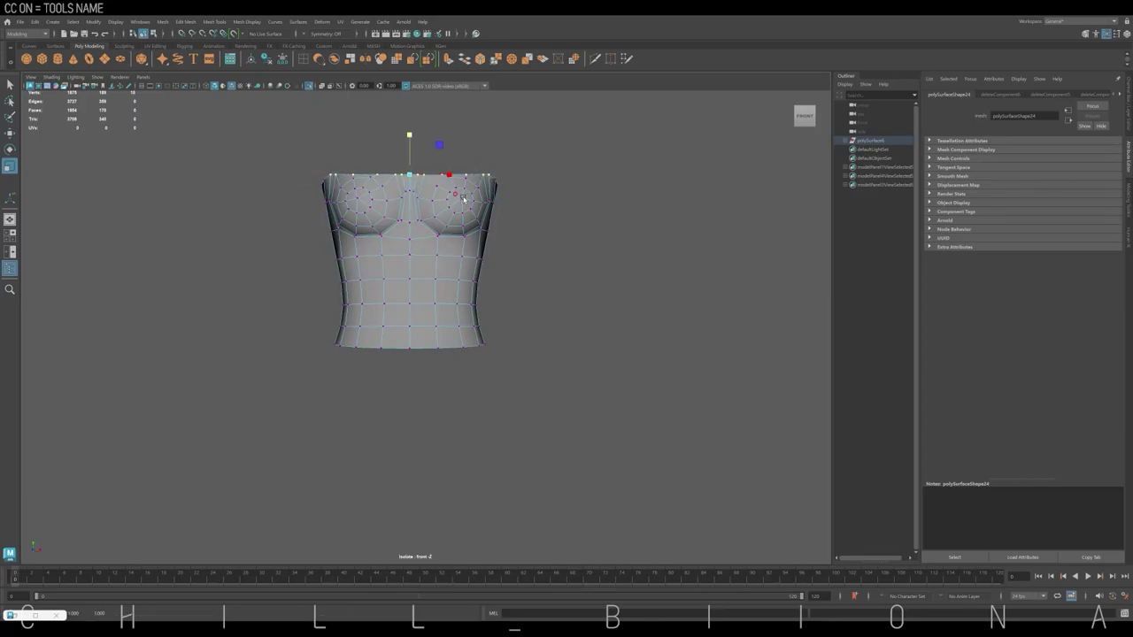
# Scale the corset's waist edge loop outward so the hem flares
pyautogui.press('space')
pyautogui.press('space')
pyautogui.press('space')
pyautogui.press('space')
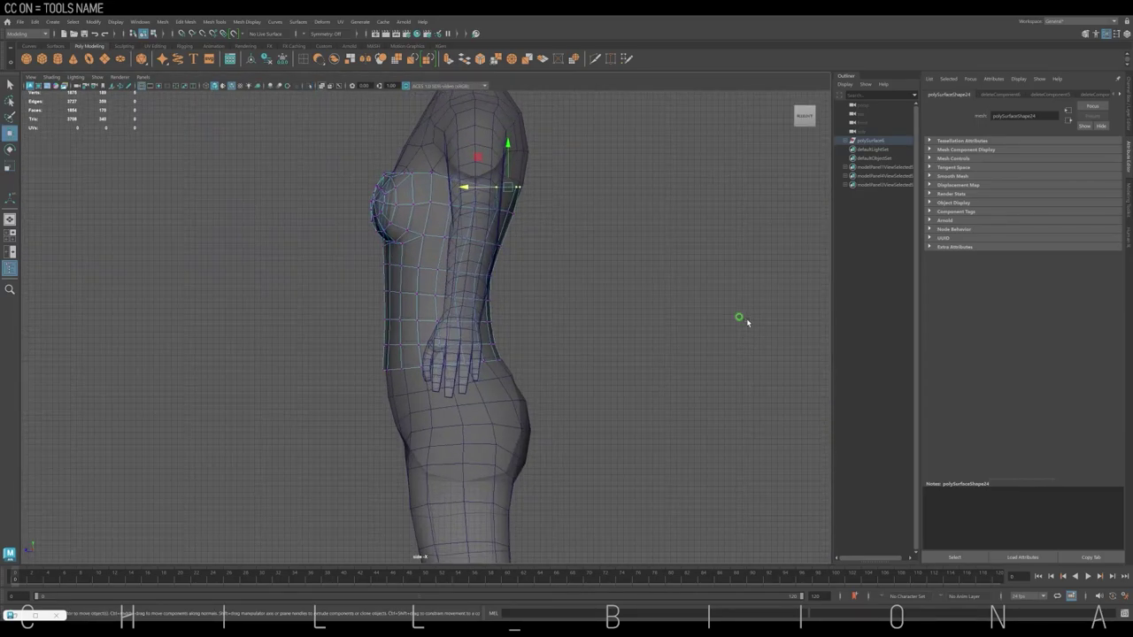
pyautogui.press('r')
pyautogui.moveTo(425, 382); pyautogui.dragTo(470, 360)
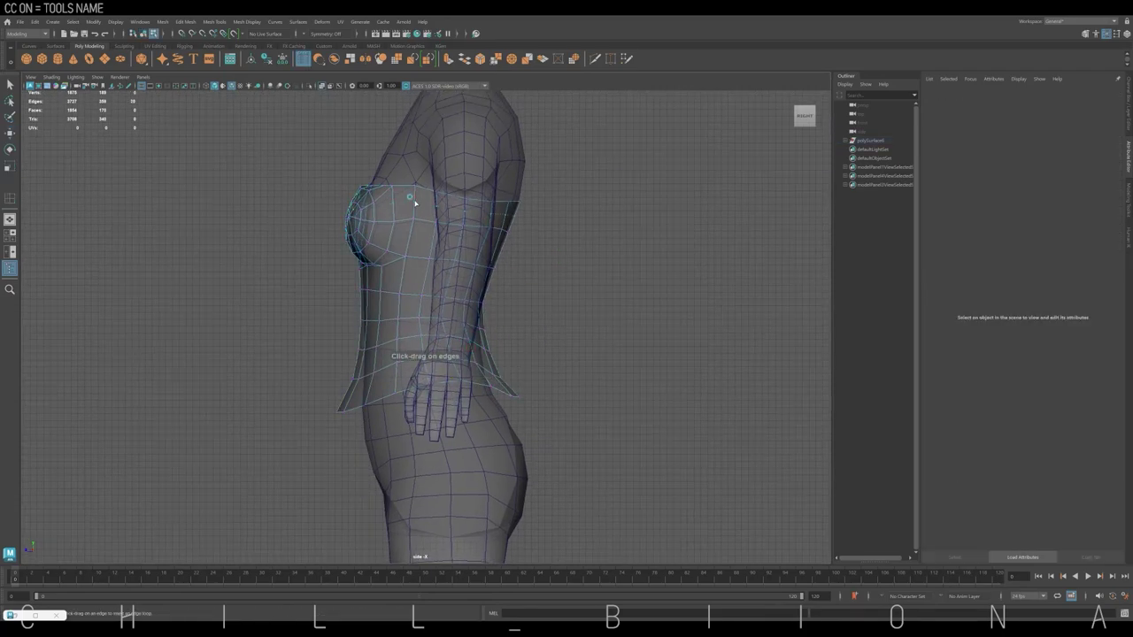
pyautogui.press('space')
pyautogui.press('space')
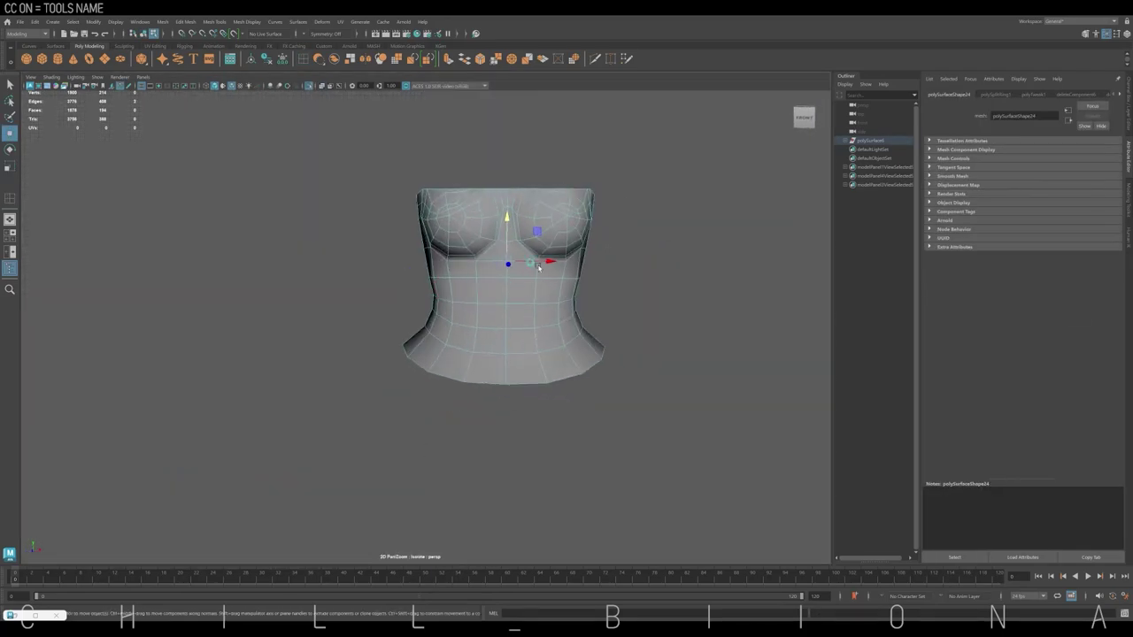
# Multi-cut a new edge down the centre of the chest between the cups
pyautogui.scroll(3, 483, 219)
pyautogui.scroll(3, 483, 220)
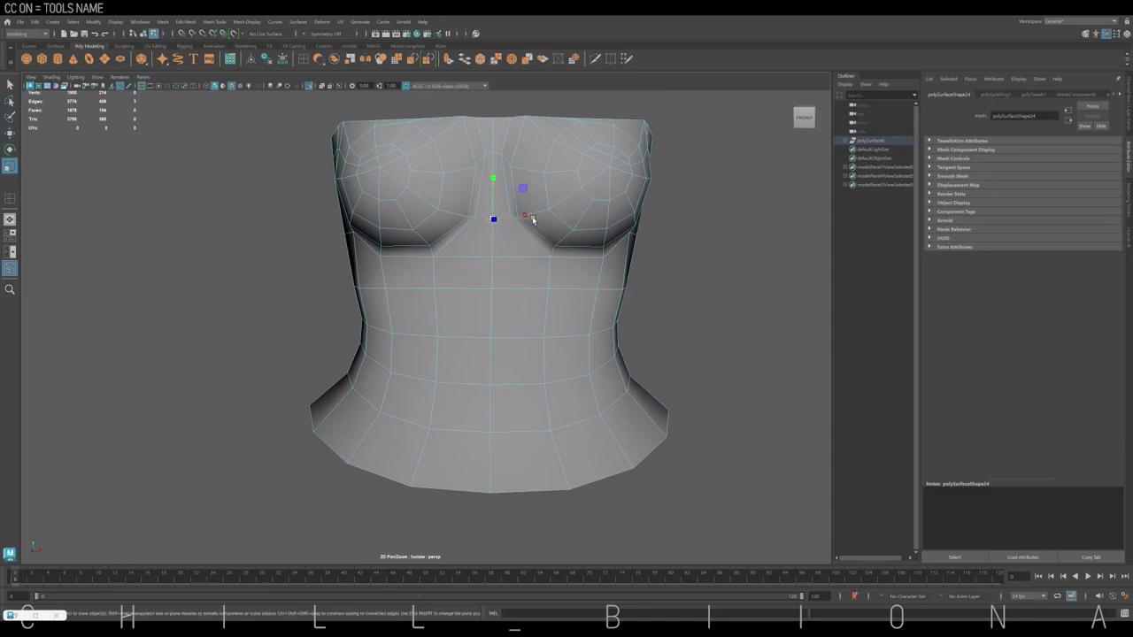
pyautogui.press('q')
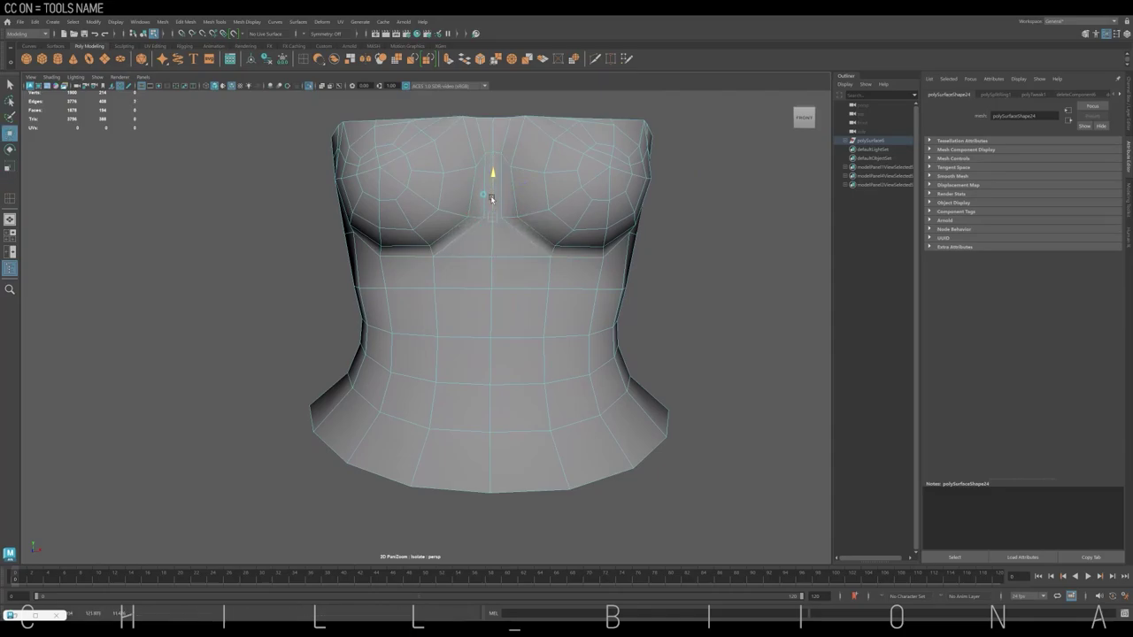
pyautogui.moveTo(493, 200)
pyautogui.keyDown('alt'); pyautogui.mouseDown()
pyautogui.moveTo(538, 206)
pyautogui.moveTo(483, 179)
pyautogui.mouseUp(); pyautogui.keyUp('alt')
pyautogui.scroll(3, 483, 179)
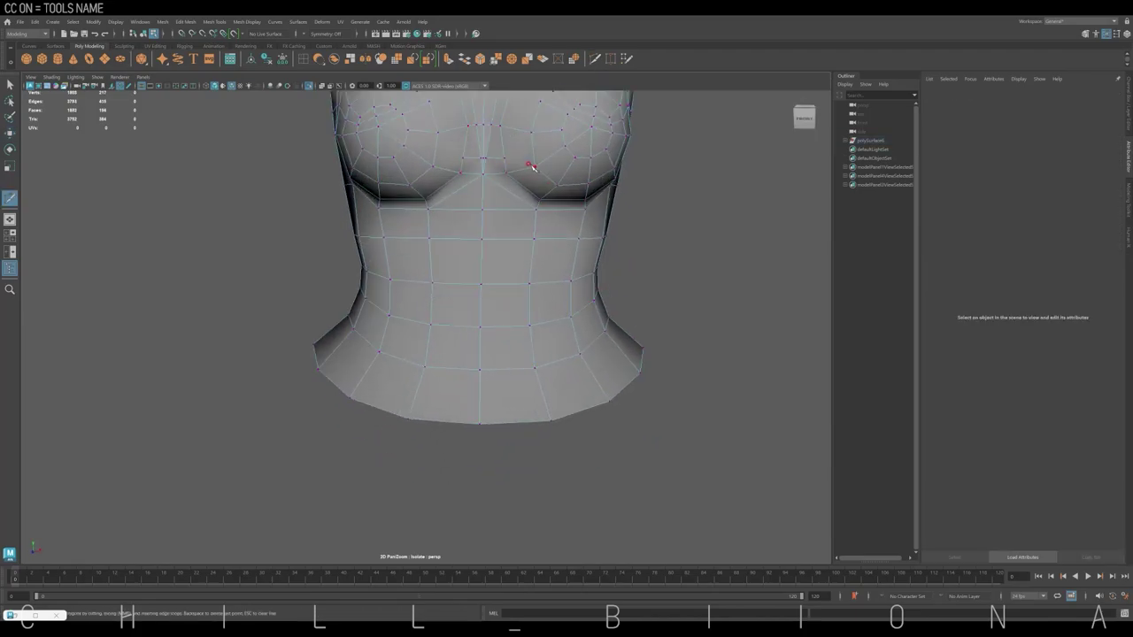
pyautogui.press('w')
pyautogui.scroll(3, 678, 121)
# Select the vertices at the centre of the chest neckline
pyautogui.keyDown('alt'); pyautogui.moveTo(678, 121); pyautogui.dragTo(440, 111, button='middle'); pyautogui.keyUp('alt')
pyautogui.click(460, 111)
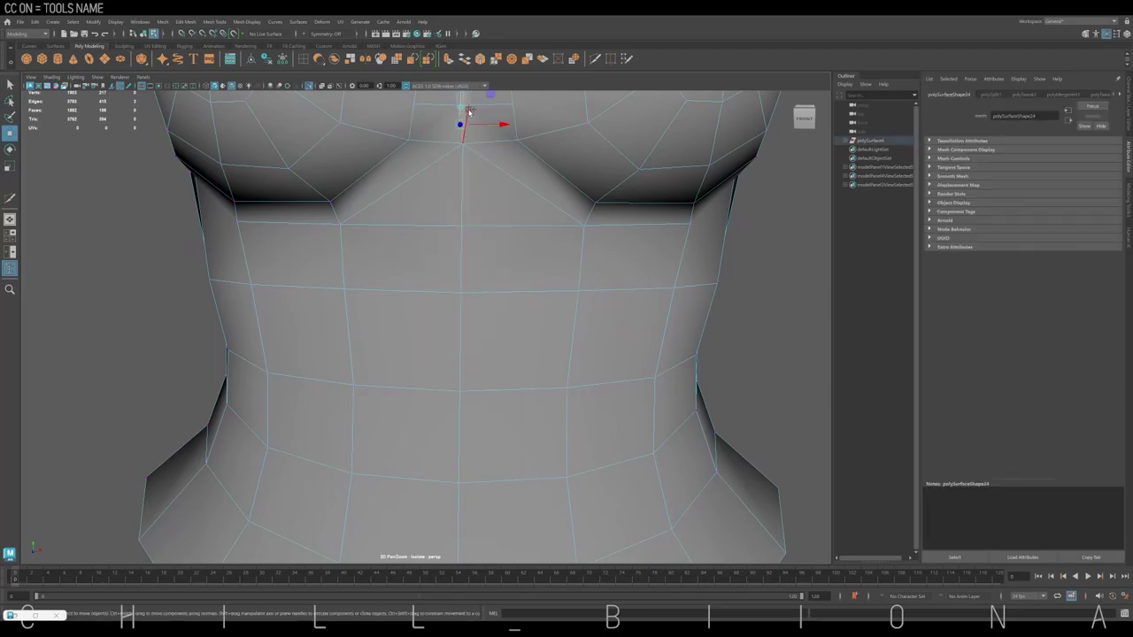
pyautogui.scroll(-3, 486, 109)
pyautogui.moveTo(468, 167); pyautogui.dragTo(471, 173, button='right')
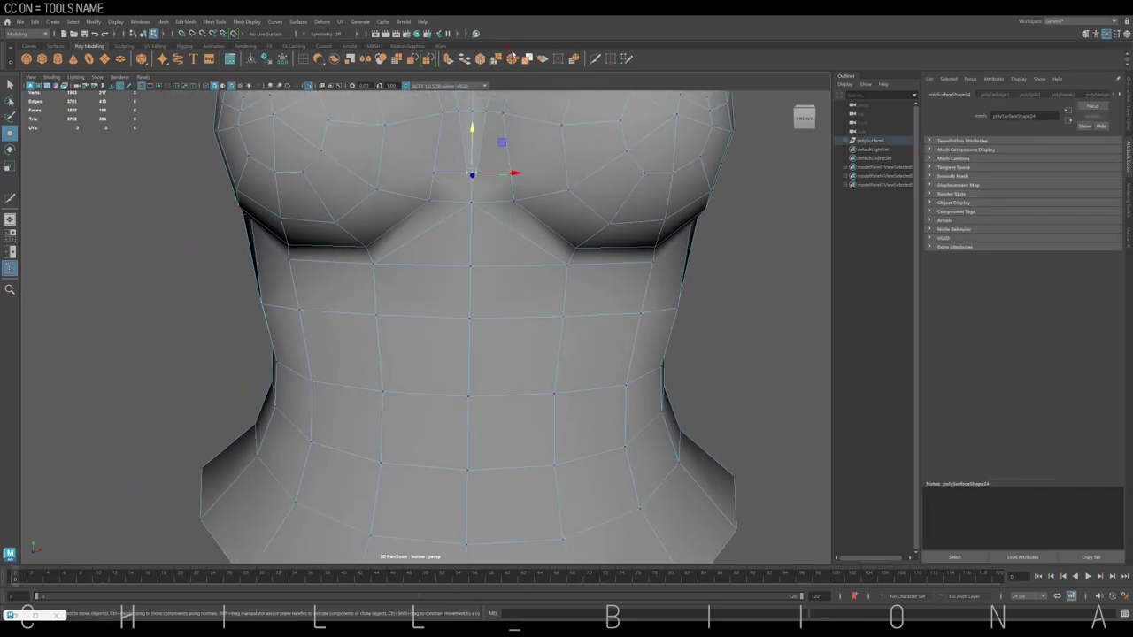
pyautogui.moveTo(579, 164)
pyautogui.keyDown('alt'); pyautogui.mouseDown()
pyautogui.moveTo(566, 177)
pyautogui.moveTo(510, 164)
pyautogui.mouseUp(); pyautogui.keyUp('alt')
pyautogui.scroll(-3, 531, 164)
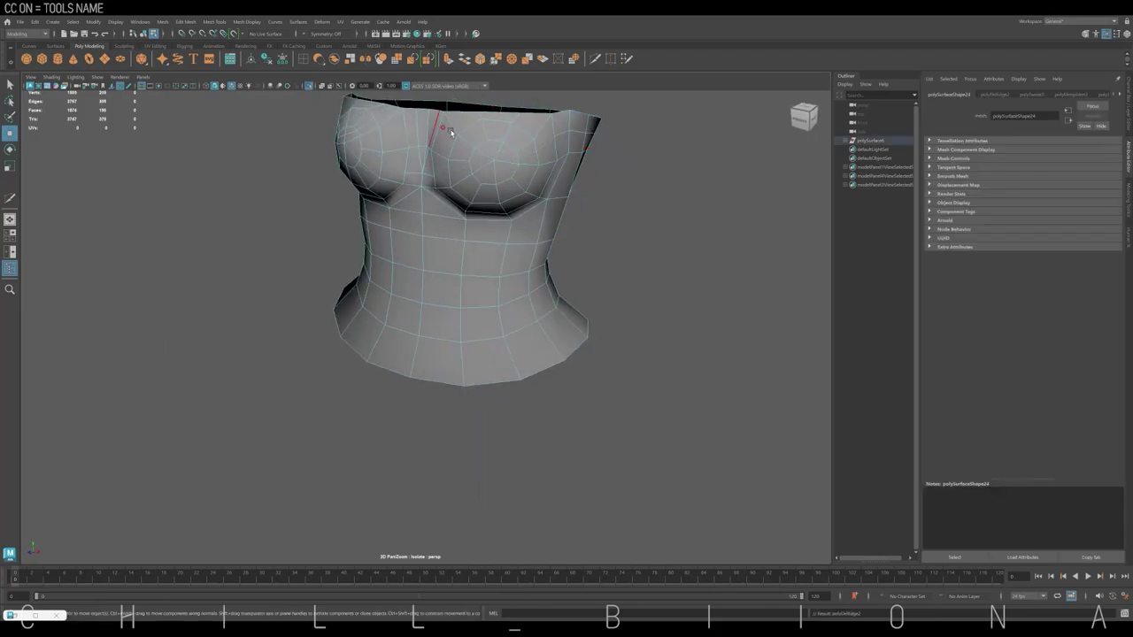
pyautogui.keyDown('alt'); pyautogui.moveTo(450, 132); pyautogui.dragTo(535, 121); pyautogui.keyUp('alt')
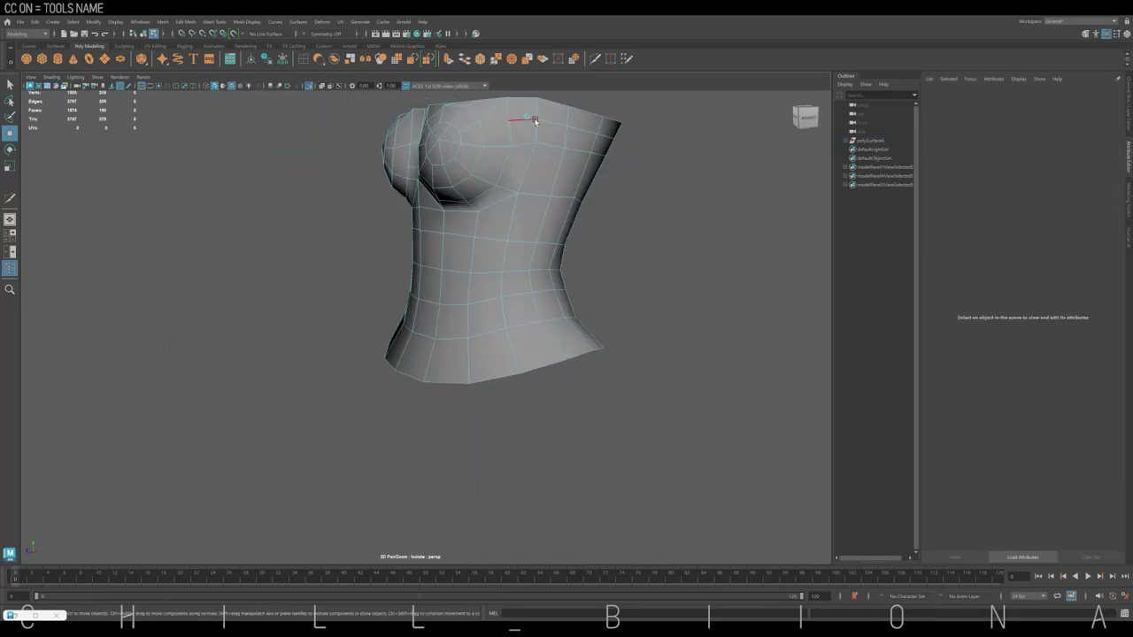
pyautogui.click(535, 120)
# Select a band of faces along the corset's bust line
pyautogui.moveTo(534, 120)
pyautogui.keyDown('alt'); pyautogui.mouseDown()
pyautogui.moveTo(368, 173)
pyautogui.moveTo(381, 118)
pyautogui.moveTo(292, 146)
pyautogui.moveTo(380, 215)
pyautogui.moveTo(450, 215)
pyautogui.moveTo(494, 288)
pyautogui.moveTo(366, 245)
pyautogui.moveTo(442, 127)
pyautogui.moveTo(459, 142)
pyautogui.mouseUp(); pyautogui.keyUp('alt')
pyautogui.click(493, 287)
pyautogui.moveTo(576, 248)
pyautogui.keyDown('alt'); pyautogui.mouseDown()
pyautogui.moveTo(433, 252)
pyautogui.moveTo(469, 239)
pyautogui.moveTo(536, 278)
pyautogui.moveTo(548, 187)
pyautogui.mouseUp(); pyautogui.keyUp('alt')
# Extrude the bust-line band with Ctrl+E and raise its thickness into a trim
pyautogui.hotkey('ctrl', 'e')
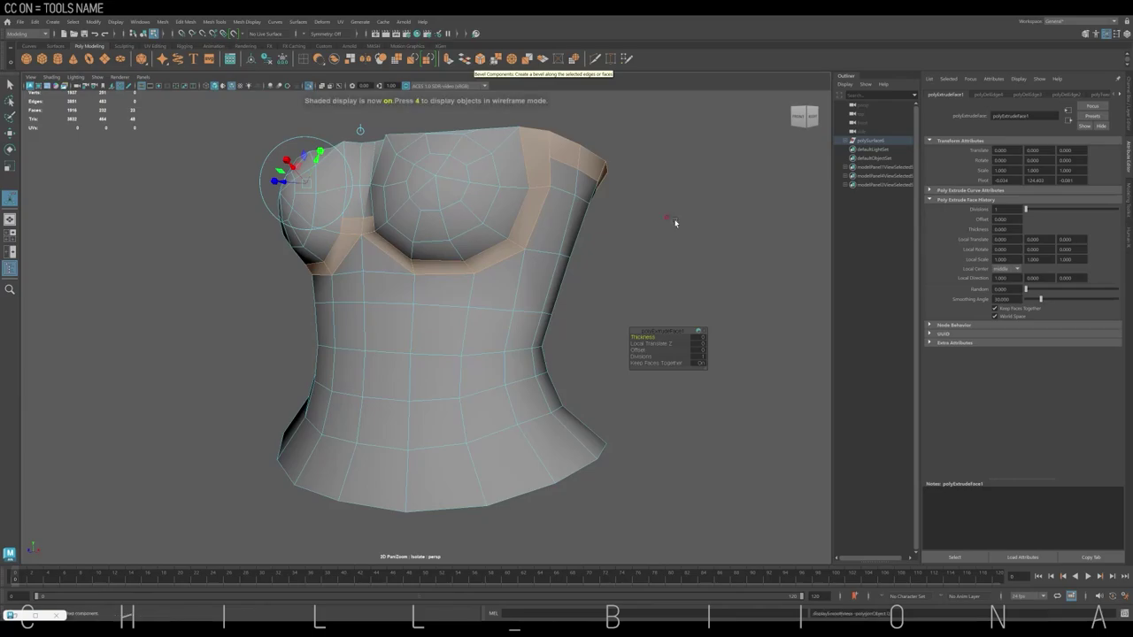
pyautogui.moveTo(270, 292); pyautogui.dragTo(672, 219, button='middle')
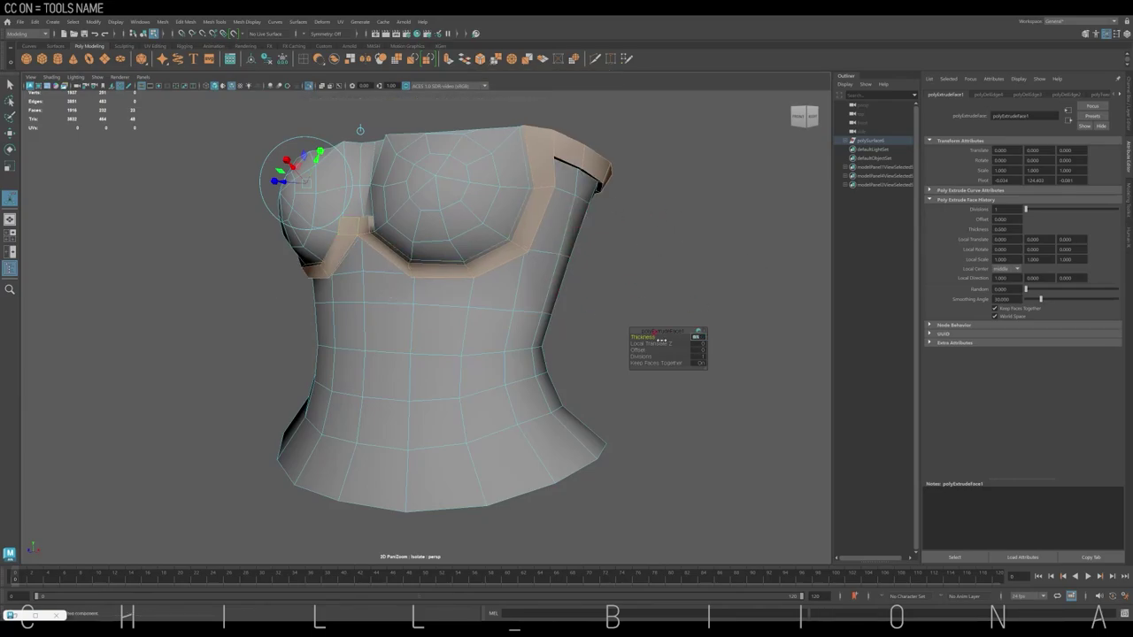
pyautogui.keyDown('shift'); pyautogui.moveTo(660, 340); pyautogui.dragTo(651, 171, button='right'); pyautogui.keyUp('shift')
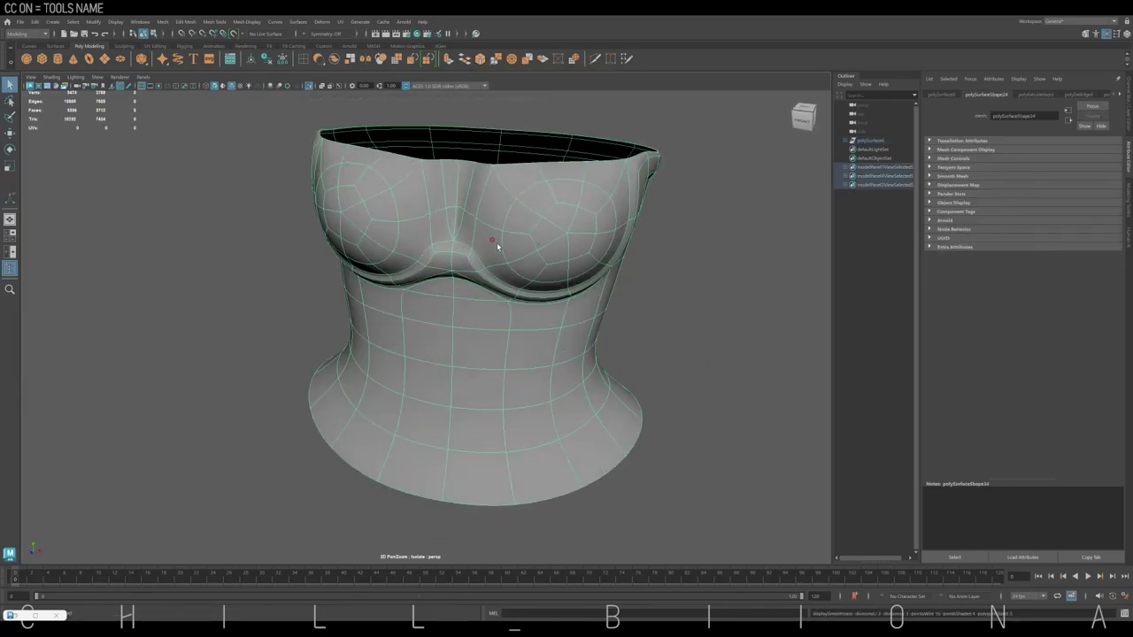
pyautogui.keyDown('alt'); pyautogui.moveTo(496, 242); pyautogui.dragTo(543, 172); pyautogui.keyUp('alt')
pyautogui.hotkey('ctrl', 'z')
# Inspect the corset opening's edges and faces and preview it smoothed
pyautogui.press('F11')
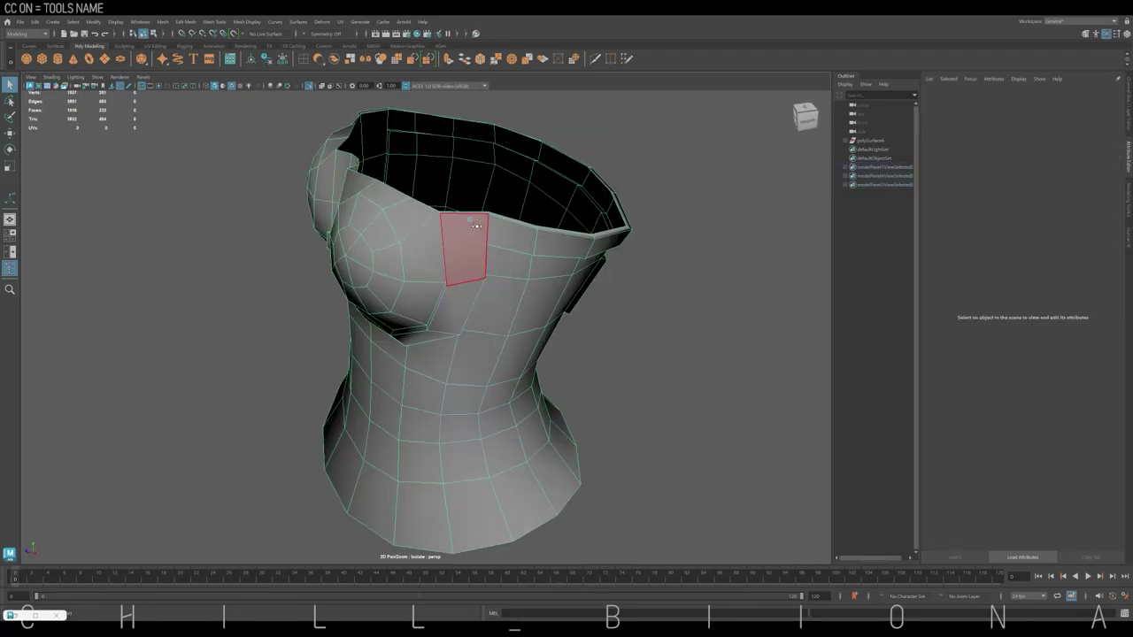
pyautogui.keyDown('alt'); pyautogui.moveTo(476, 225); pyautogui.dragTo(447, 281); pyautogui.keyUp('alt')
pyautogui.press('F10')
pyautogui.click(481, 297)
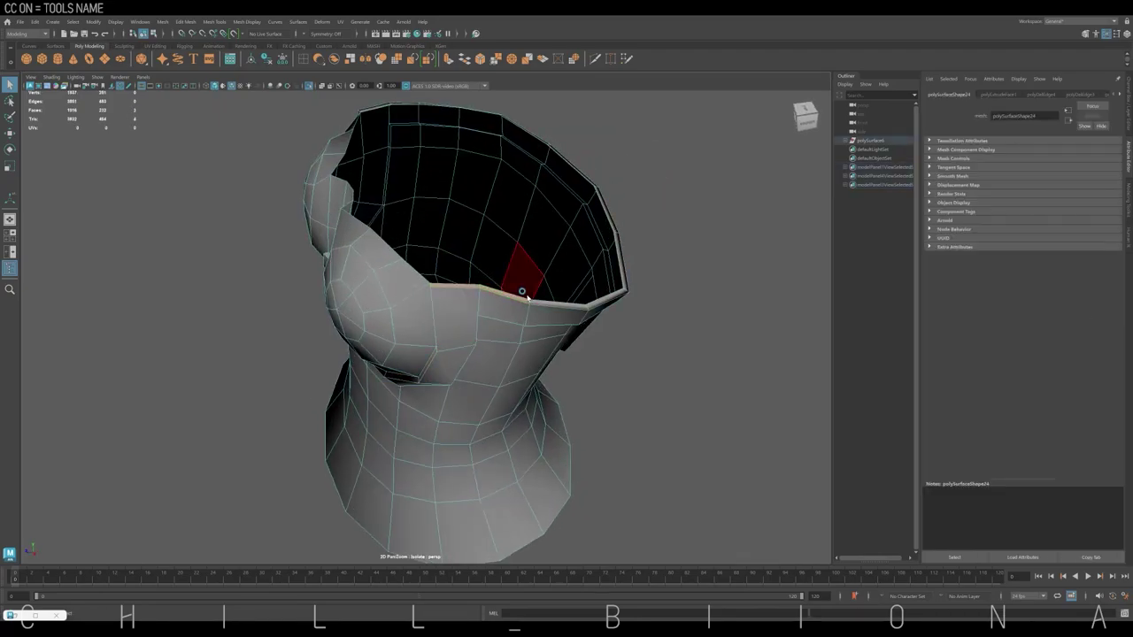
pyautogui.keyDown('alt'); pyautogui.moveTo(366, 139); pyautogui.dragTo(404, 108); pyautogui.keyUp('alt')
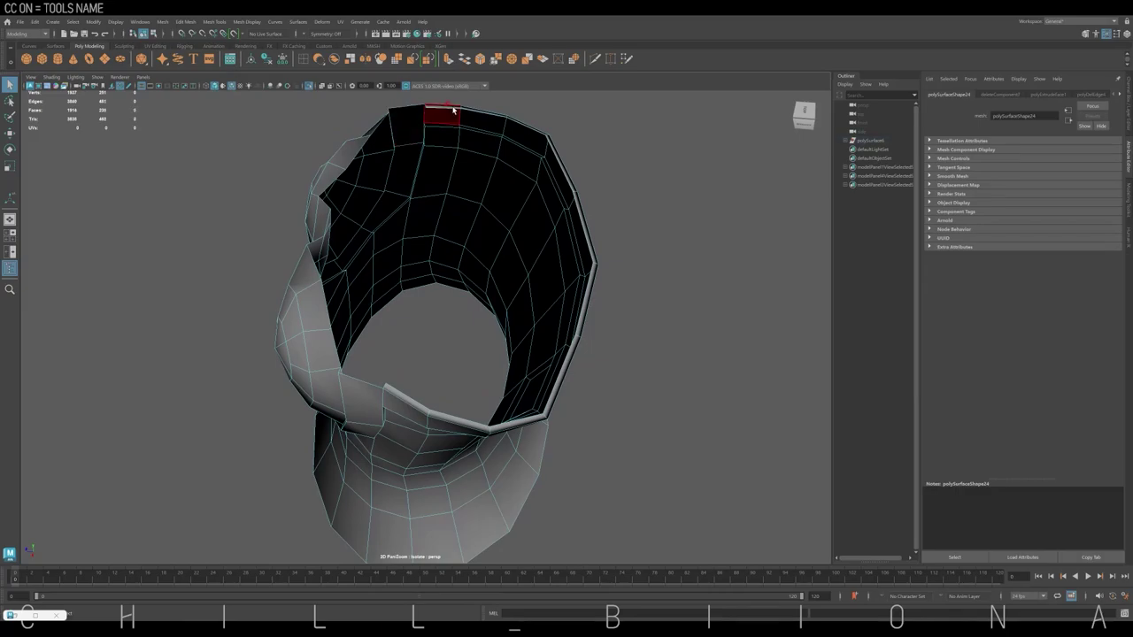
pyautogui.press('F11')
pyautogui.moveTo(354, 328)
pyautogui.keyDown('alt'); pyautogui.mouseDown()
pyautogui.moveTo(403, 298)
pyautogui.moveTo(442, 323)
pyautogui.mouseUp(); pyautogui.keyUp('alt')
pyautogui.press('3')
pyautogui.keyDown('alt'); pyautogui.moveTo(442, 324); pyautogui.dragTo(536, 240, button='right'); pyautogui.keyUp('alt')
# Pull the neckline's centre vertex upward
pyautogui.press('F10')
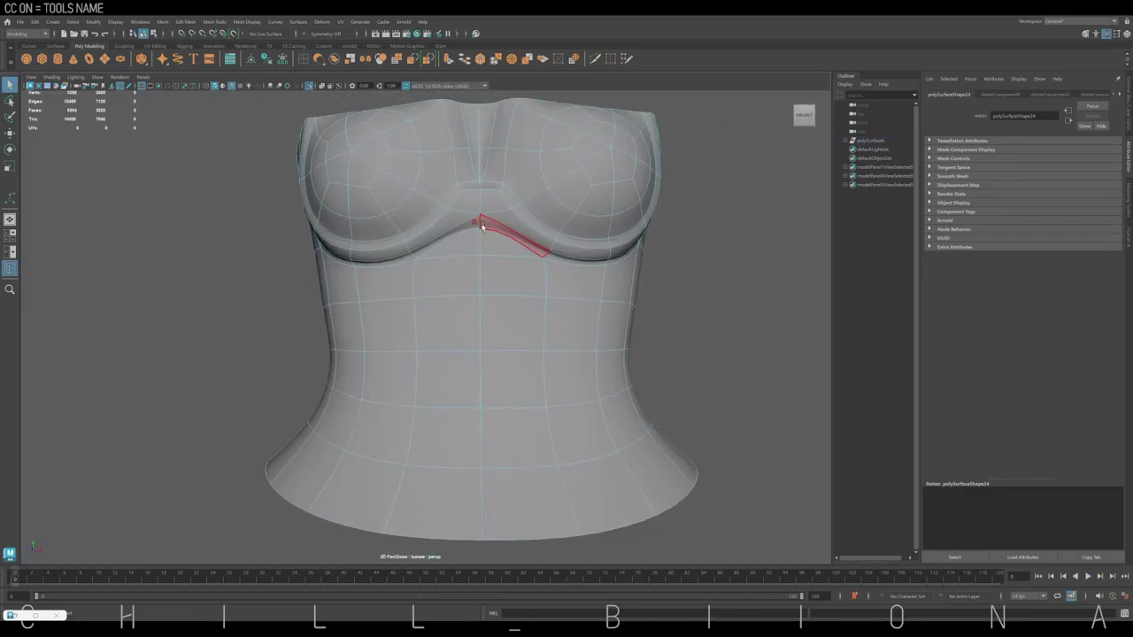
pyautogui.press('F9')
pyautogui.click(480, 183)
pyautogui.moveTo(488, 218)
pyautogui.mouseDown()
pyautogui.moveTo(479, 183)
pyautogui.moveTo(531, 191)
pyautogui.mouseUp()
pyautogui.scroll(-3, 496, 188)
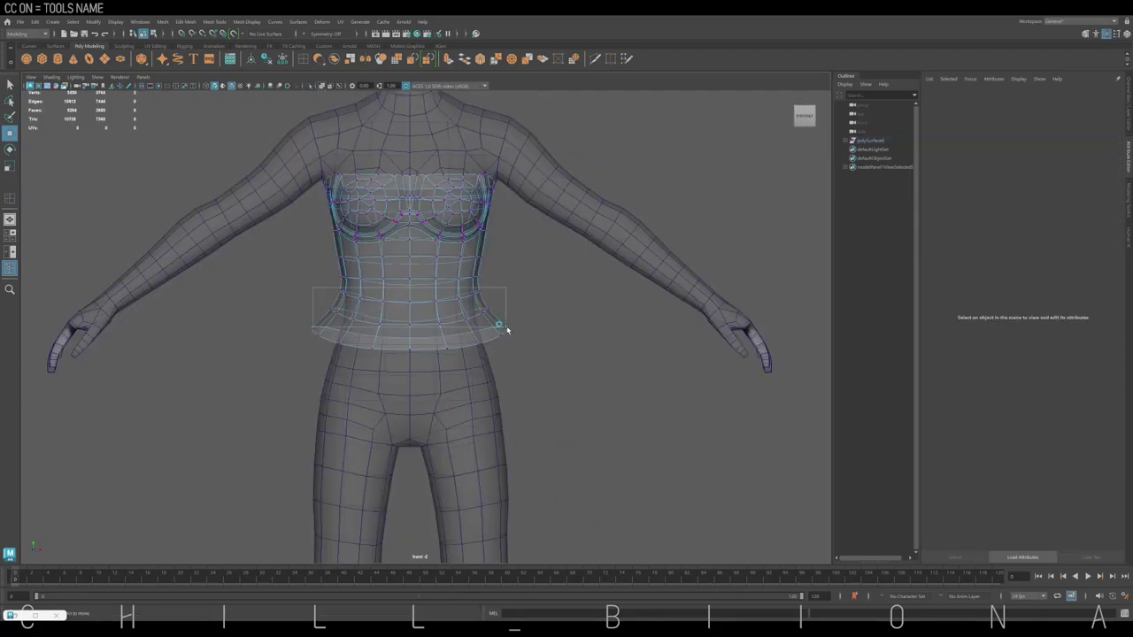
# Scale the waist vertices slightly wider, then view the whole corset on the body
pyautogui.press('r')
pyautogui.moveTo(409, 321); pyautogui.dragTo(447, 322)
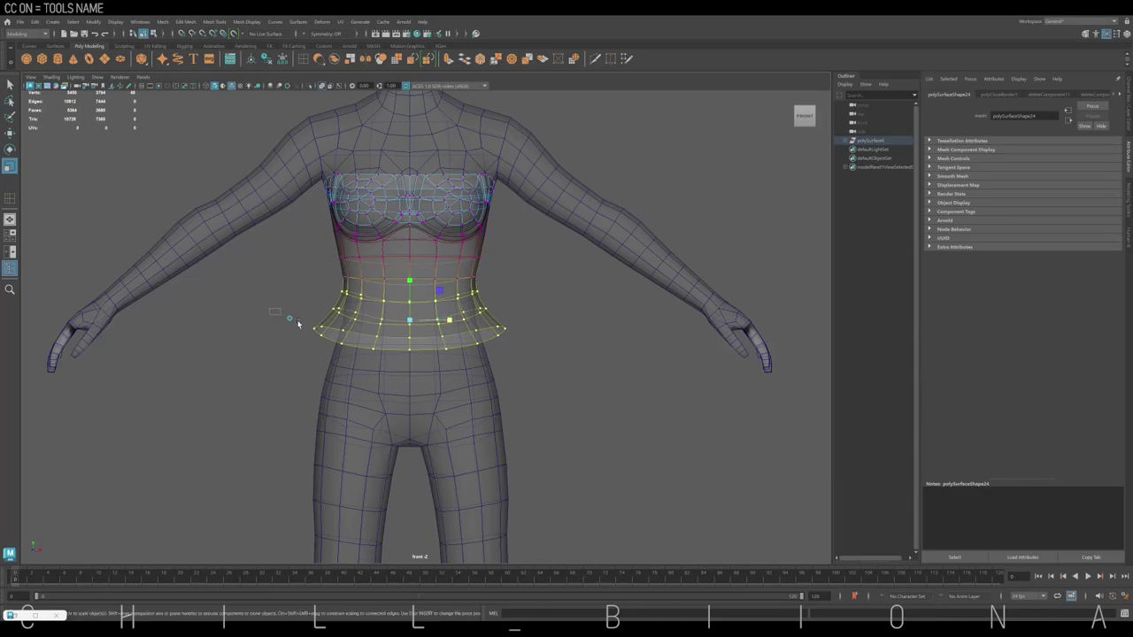
pyautogui.press('w')
pyautogui.press('F8')
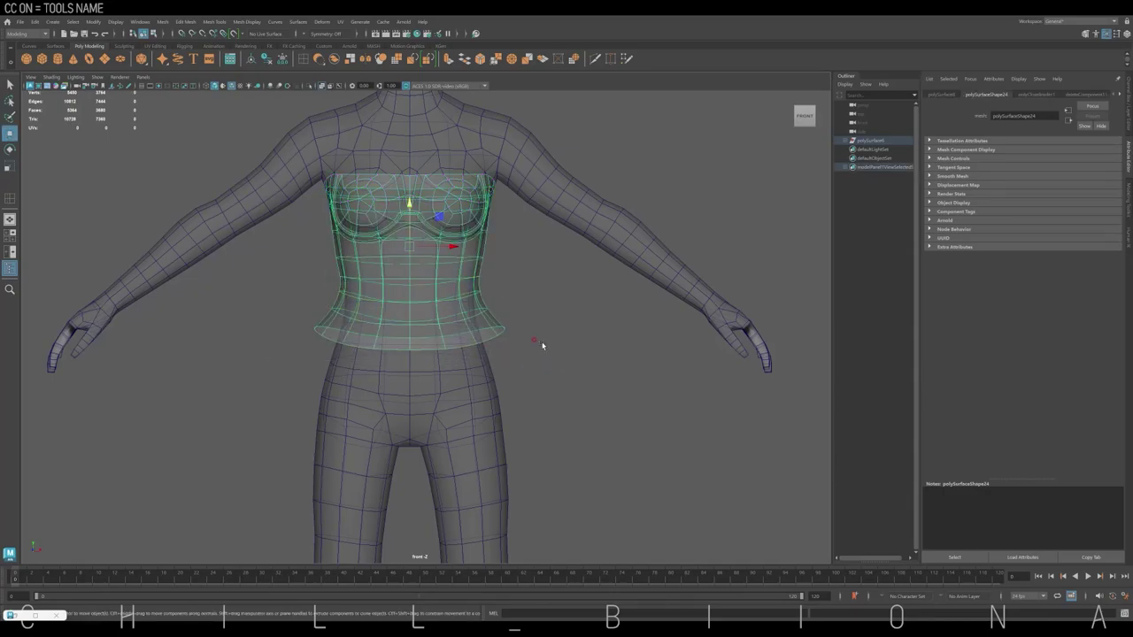
pyautogui.press('space')
pyautogui.press('space')
pyautogui.scroll(-2, 393, 274)
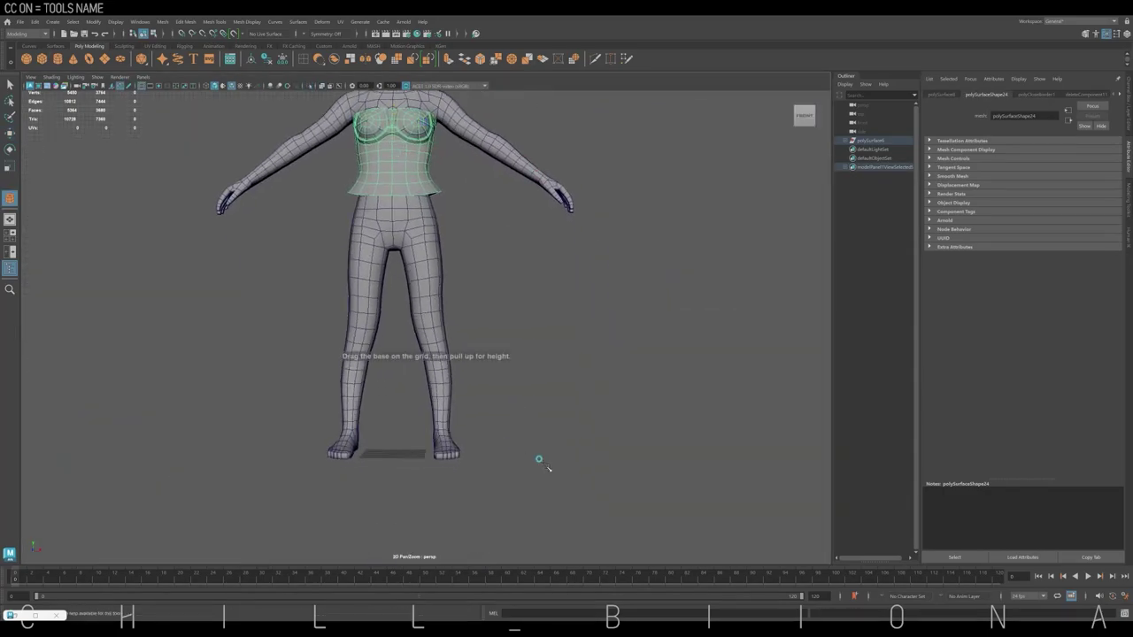
# Create and size a cylinder beside the character's legs
pyautogui.moveTo(493, 438)
pyautogui.mouseDown()
pyautogui.moveTo(566, 446)
pyautogui.moveTo(549, 274)
pyautogui.mouseUp()
pyautogui.moveTo(496, 345); pyautogui.dragTo(546, 367, button='right')
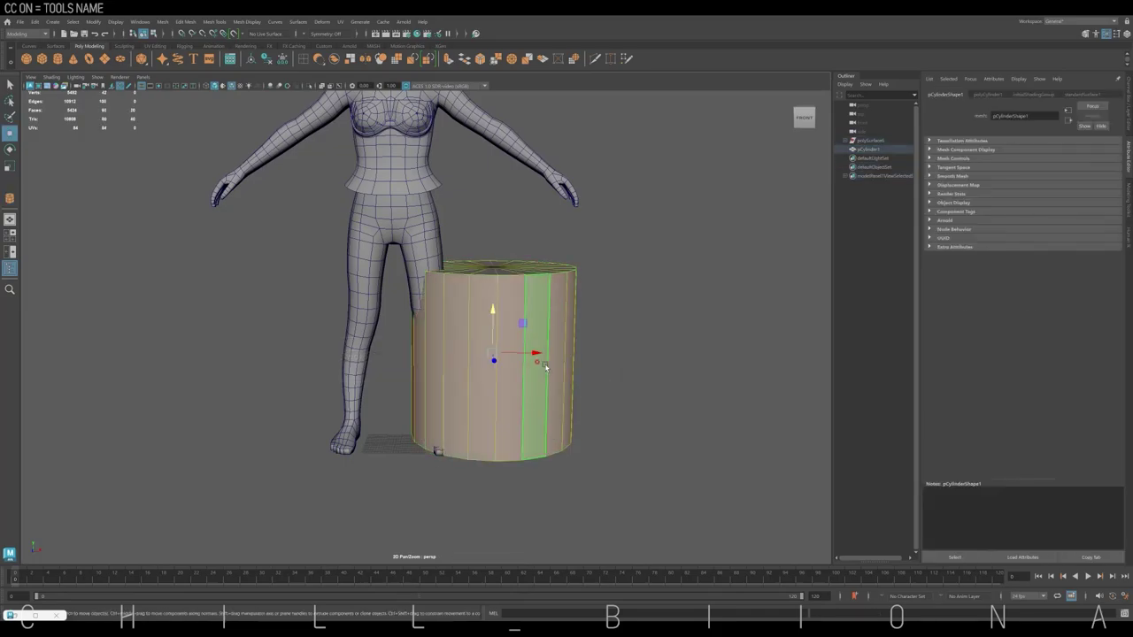
pyautogui.keyDown('alt'); pyautogui.moveTo(545, 367); pyautogui.dragTo(514, 339); pyautogui.keyUp('alt')
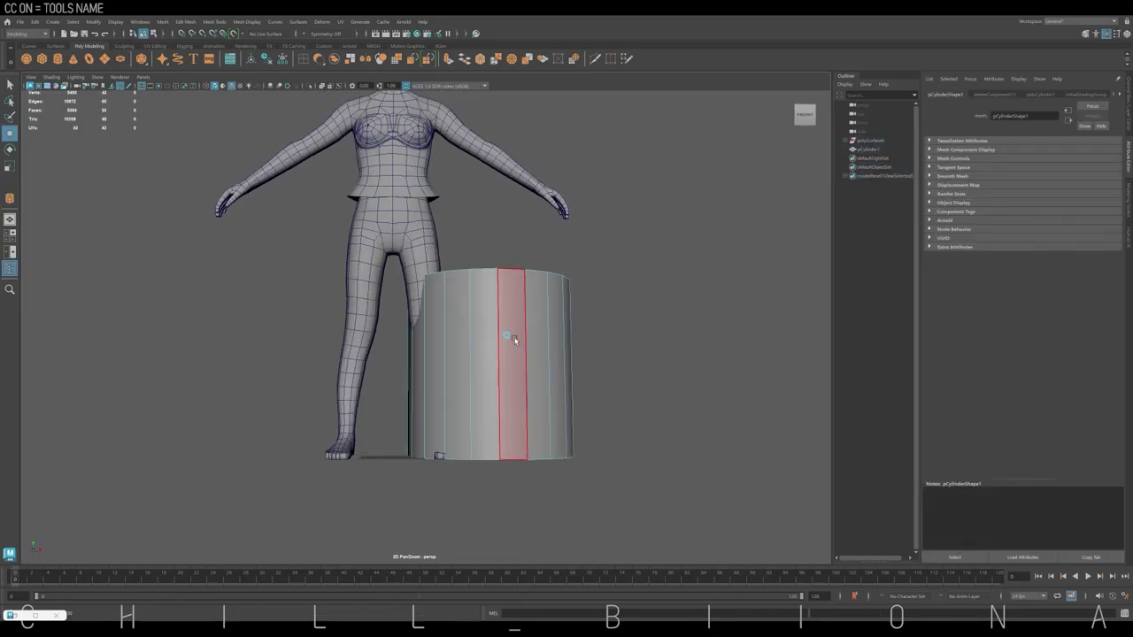
pyautogui.press('space')
pyautogui.press('space')
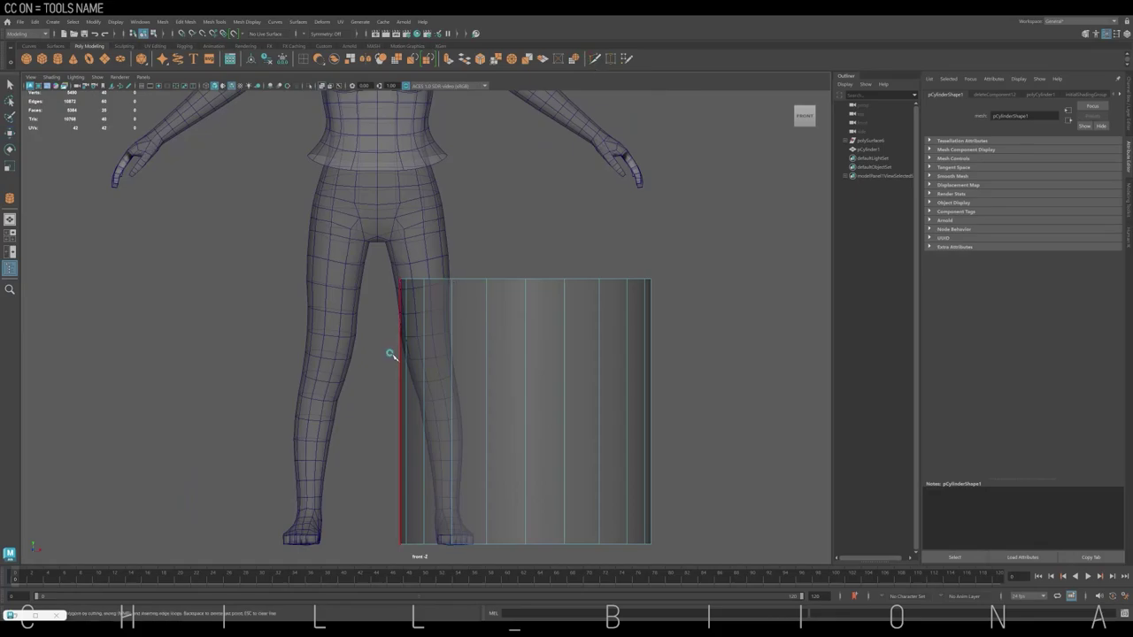
# Taper the cylinder's top loop inward, widen its bottom loop, and move it over the legs
pyautogui.doubleClick(607, 280)
pyautogui.moveTo(572, 278); pyautogui.dragTo(337, 463)
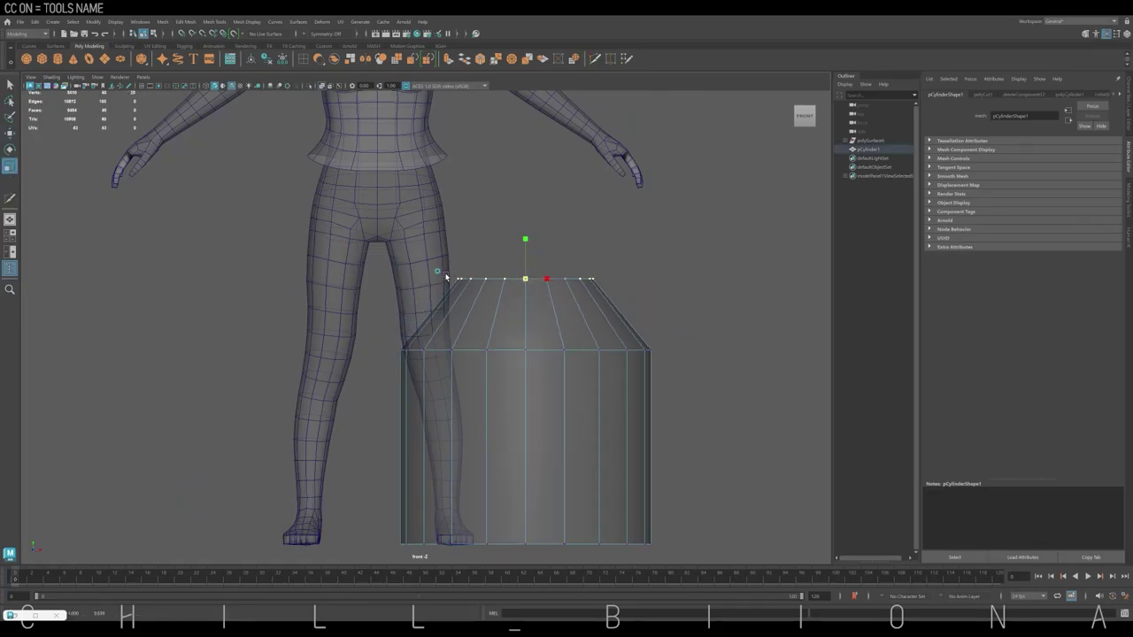
pyautogui.doubleClick(542, 543)
pyautogui.moveTo(541, 543); pyautogui.dragTo(584, 542)
pyautogui.press('F8')
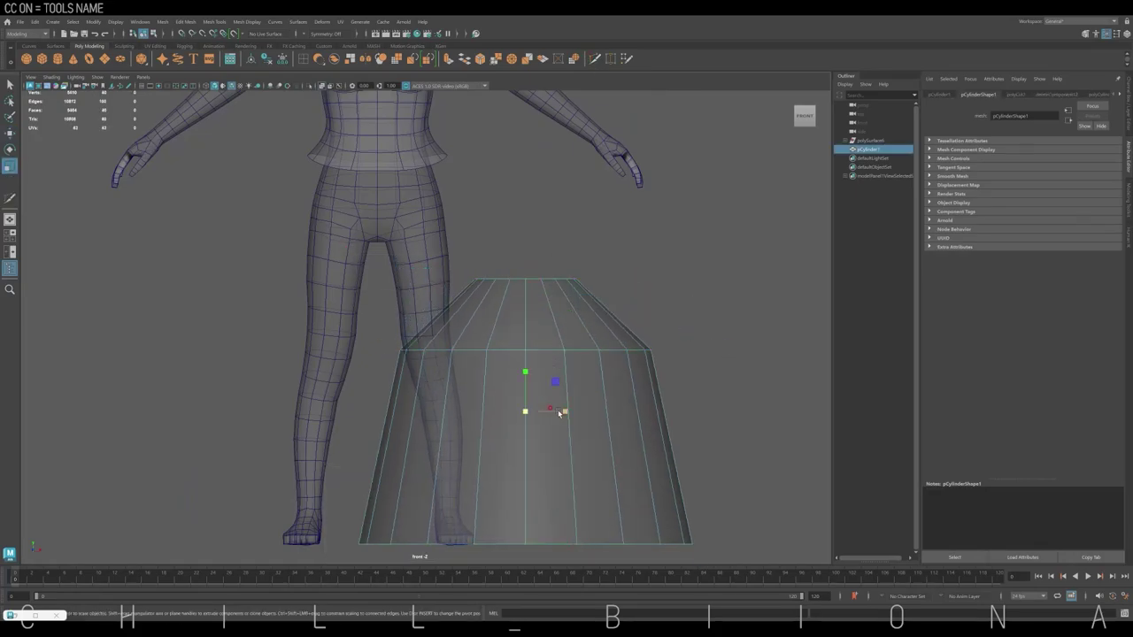
pyautogui.moveTo(561, 405)
pyautogui.mouseDown()
pyautogui.moveTo(417, 410)
pyautogui.moveTo(345, 269)
pyautogui.moveTo(346, 239)
pyautogui.mouseUp()
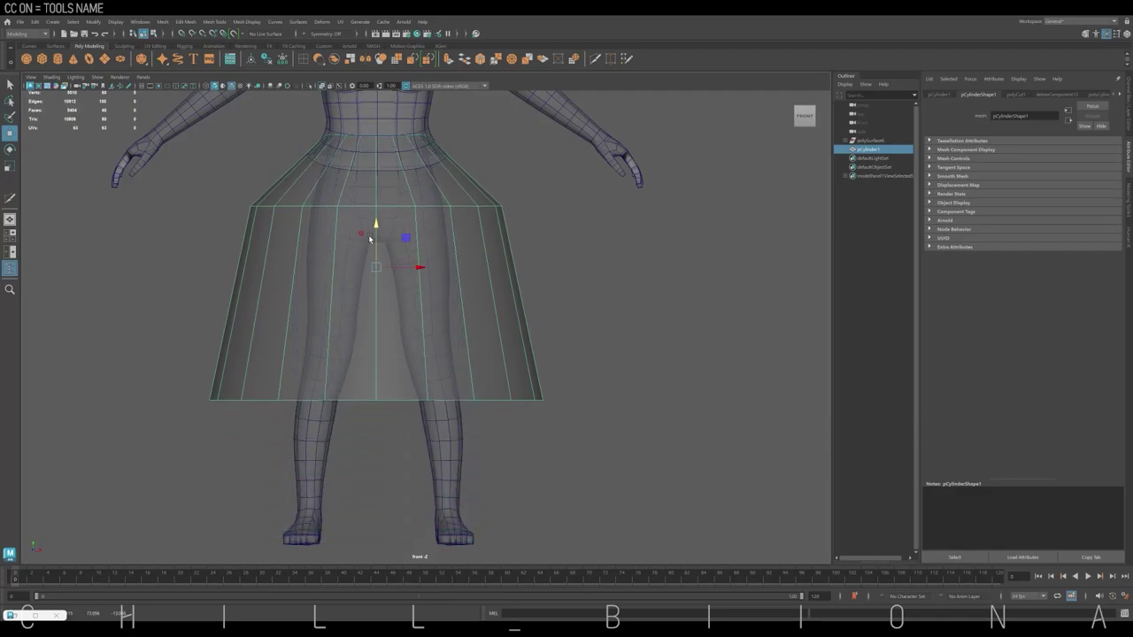
# Narrow the skirt front-to-back in side view, then undo some adjustments
pyautogui.scroll(-3, 375, 233)
pyautogui.press('space')
pyautogui.press('space')
pyautogui.press('r')
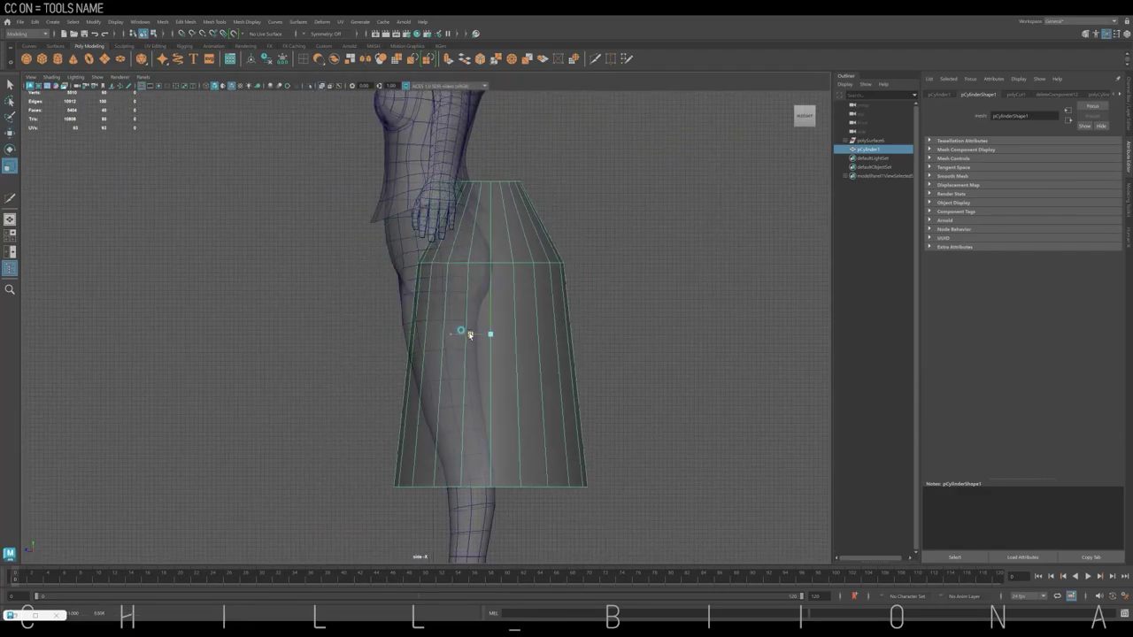
pyautogui.moveTo(463, 331)
pyautogui.mouseDown()
pyautogui.moveTo(399, 329)
pyautogui.moveTo(408, 298)
pyautogui.mouseUp()
pyautogui.press('w')
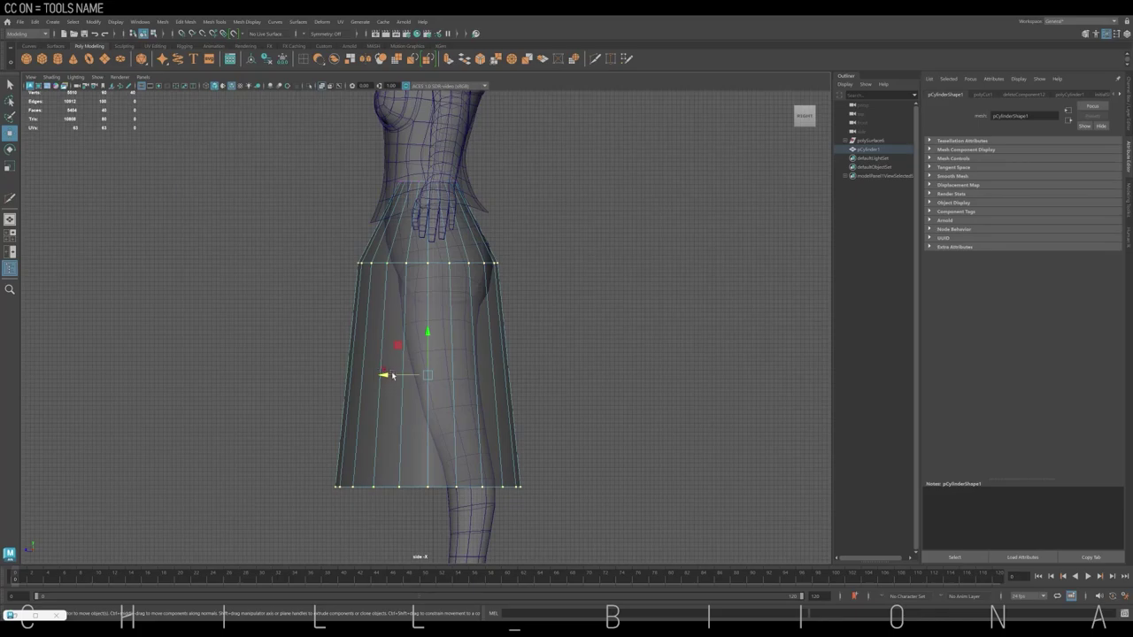
pyautogui.hotkey('ctrl', 'z')
pyautogui.hotkey('ctrl', 'z')
pyautogui.hotkey('ctrl', 'z')
pyautogui.hotkey('ctrl', 'z')
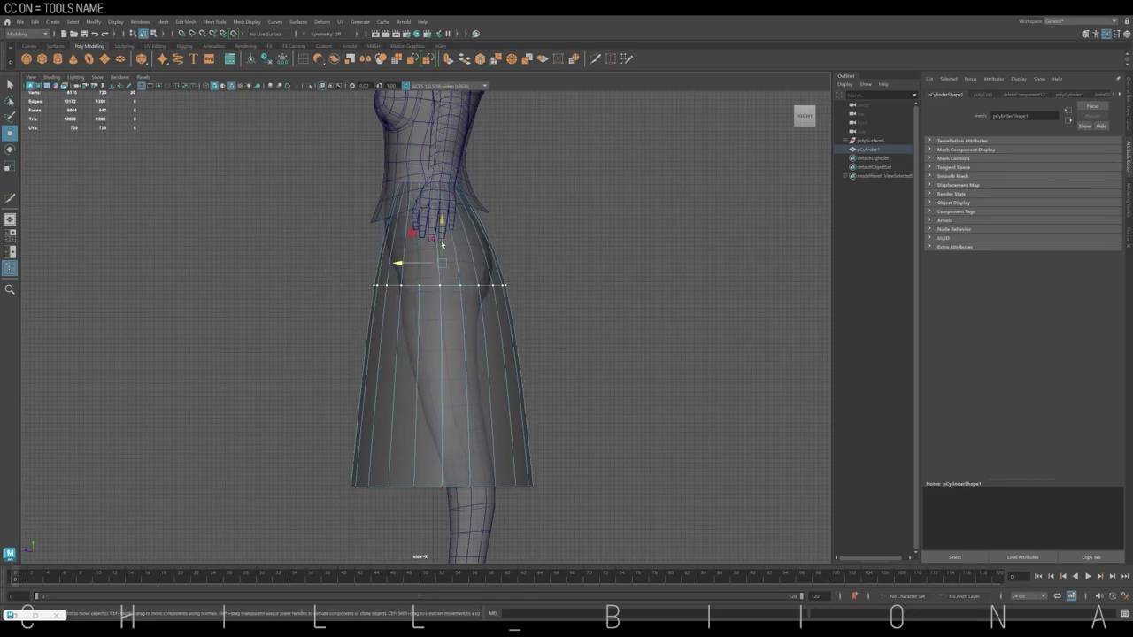
pyautogui.hotkey('ctrl', 'z')
pyautogui.hotkey('ctrl', 'z')
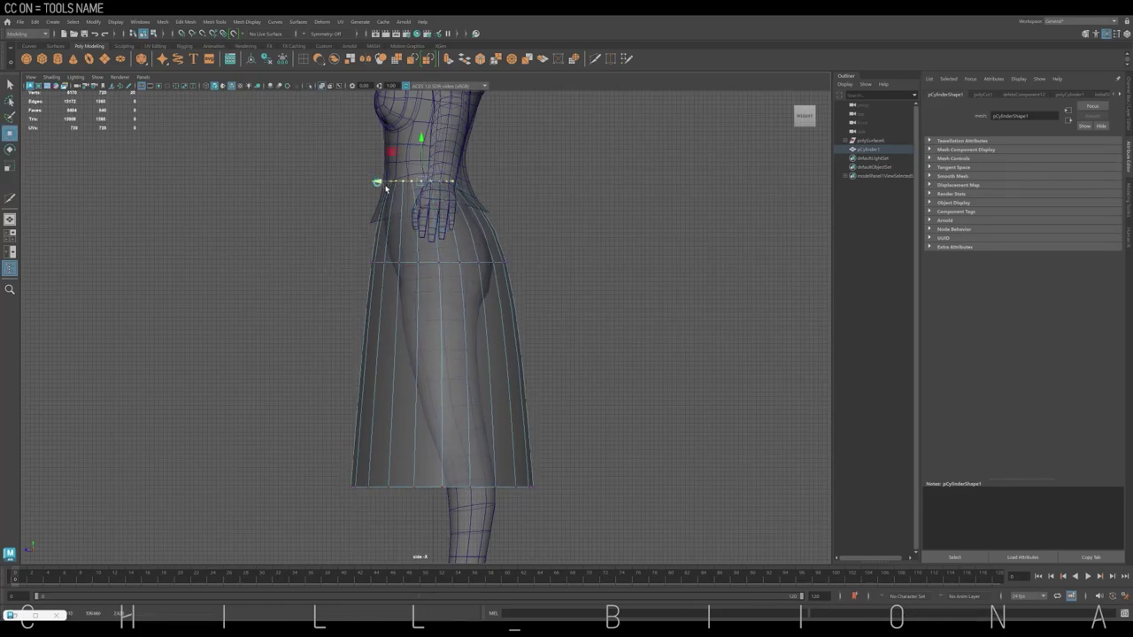
pyautogui.hotkey('ctrl', 'z')
# Select the skirt's hem and waist rings in the four-view layout
pyautogui.press('space')
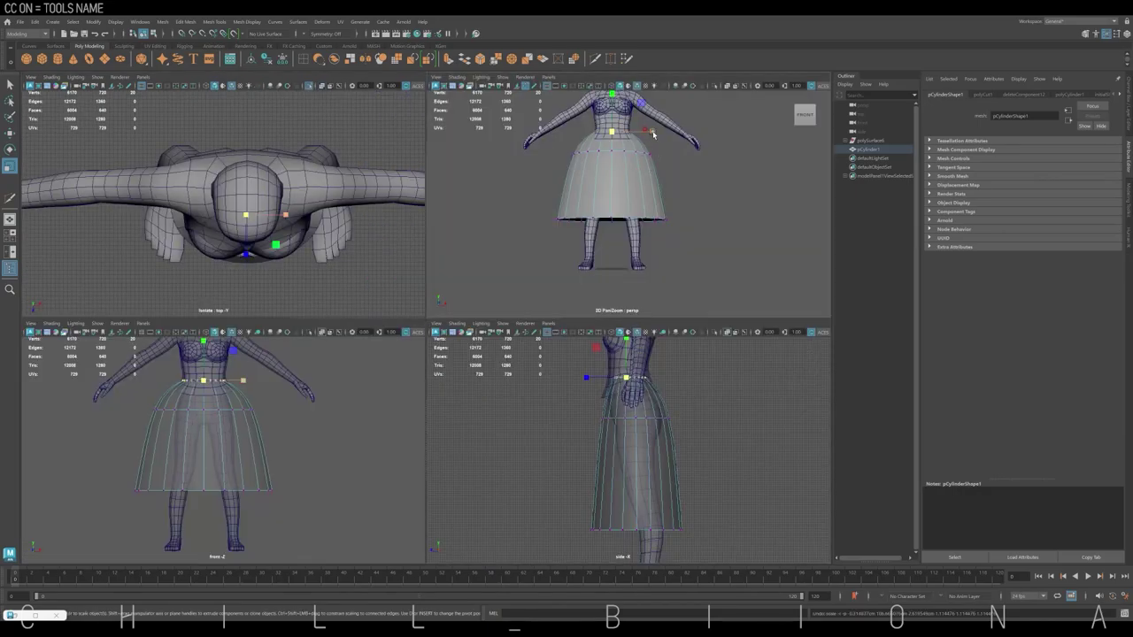
pyautogui.press('w')
pyautogui.moveTo(106, 469); pyautogui.dragTo(193, 429)
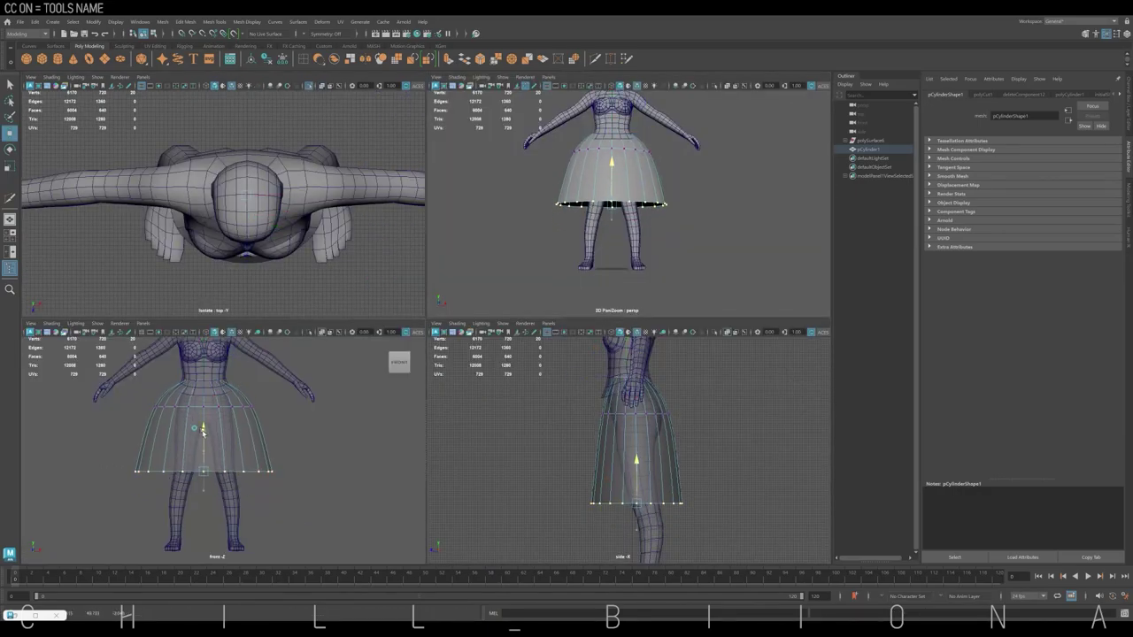
pyautogui.keyDown('alt'); pyautogui.moveTo(611, 177); pyautogui.dragTo(611, 207, button='middle'); pyautogui.keyUp('alt')
pyautogui.doubleClick(602, 180)
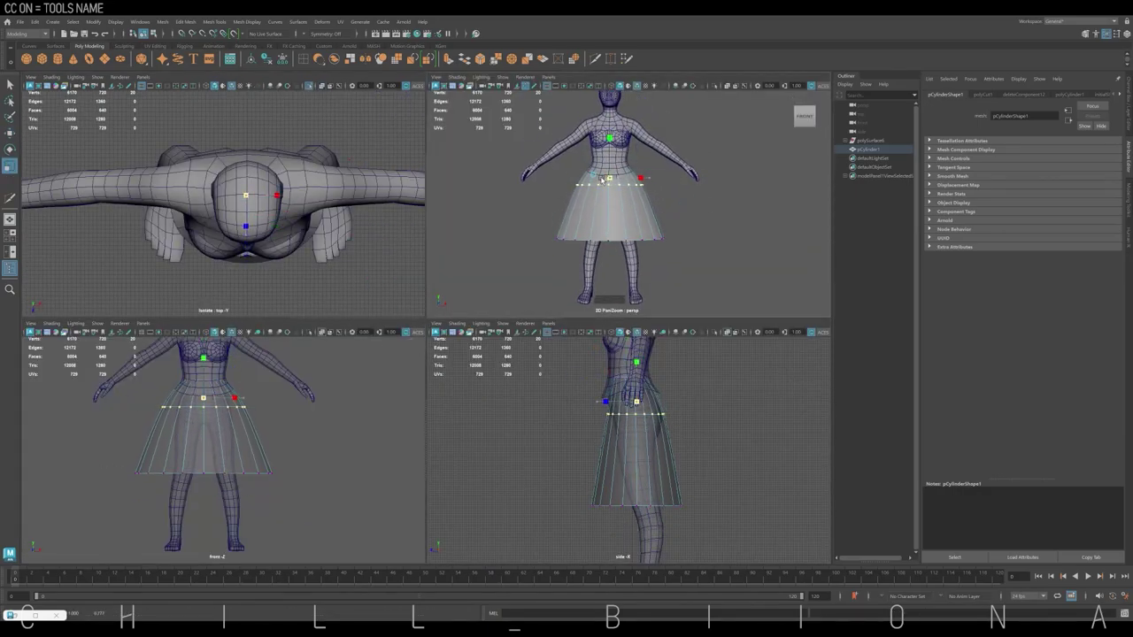
pyautogui.press('d')
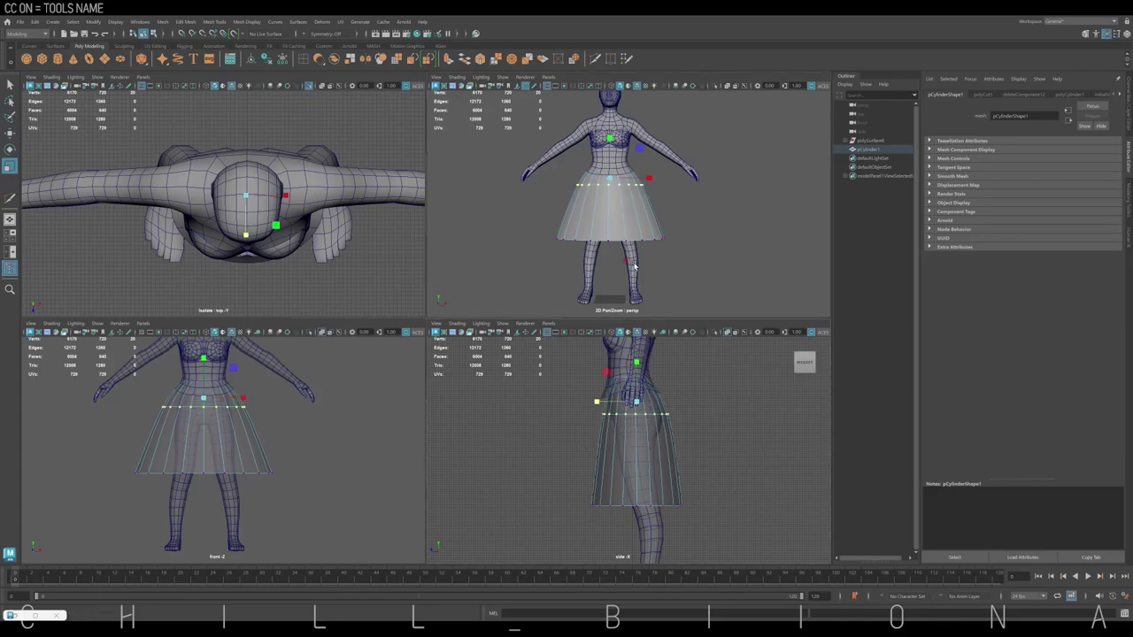
pyautogui.moveTo(634, 264)
pyautogui.keyDown('alt'); pyautogui.mouseDown()
pyautogui.moveTo(611, 239)
pyautogui.moveTo(615, 212)
pyautogui.mouseUp(); pyautogui.keyUp('alt')
# Reselect the hem ring, show the skirt in top view, and scale the hem wider
pyautogui.doubleClick(615, 237)
pyautogui.doubleClick(625, 185)
pyautogui.press('w')
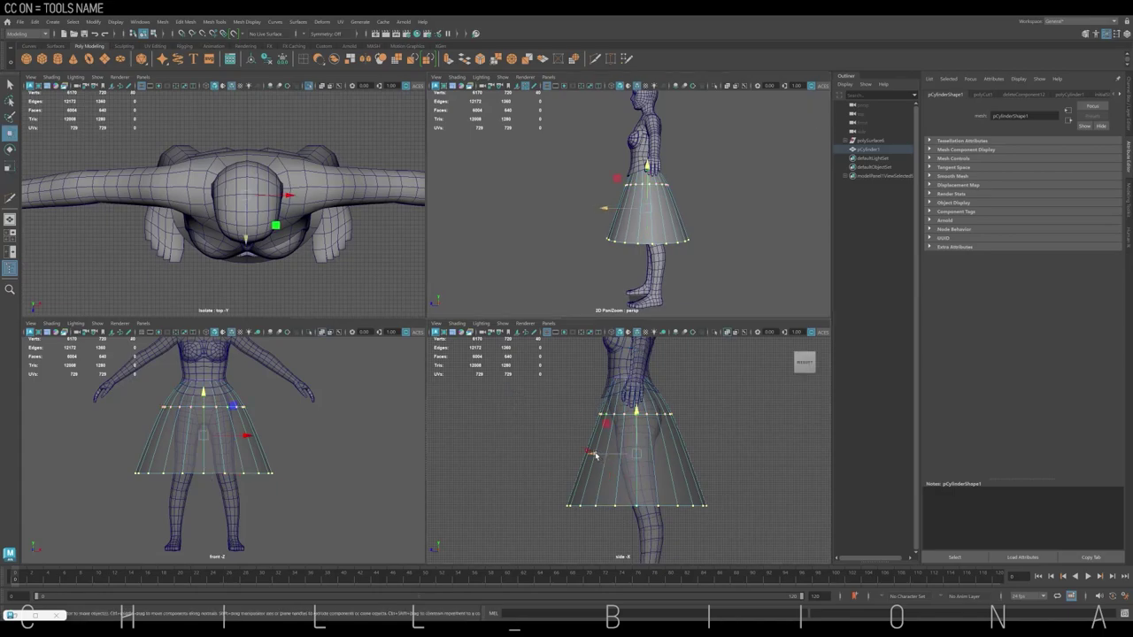
pyautogui.moveTo(535, 469); pyautogui.dragTo(713, 520)
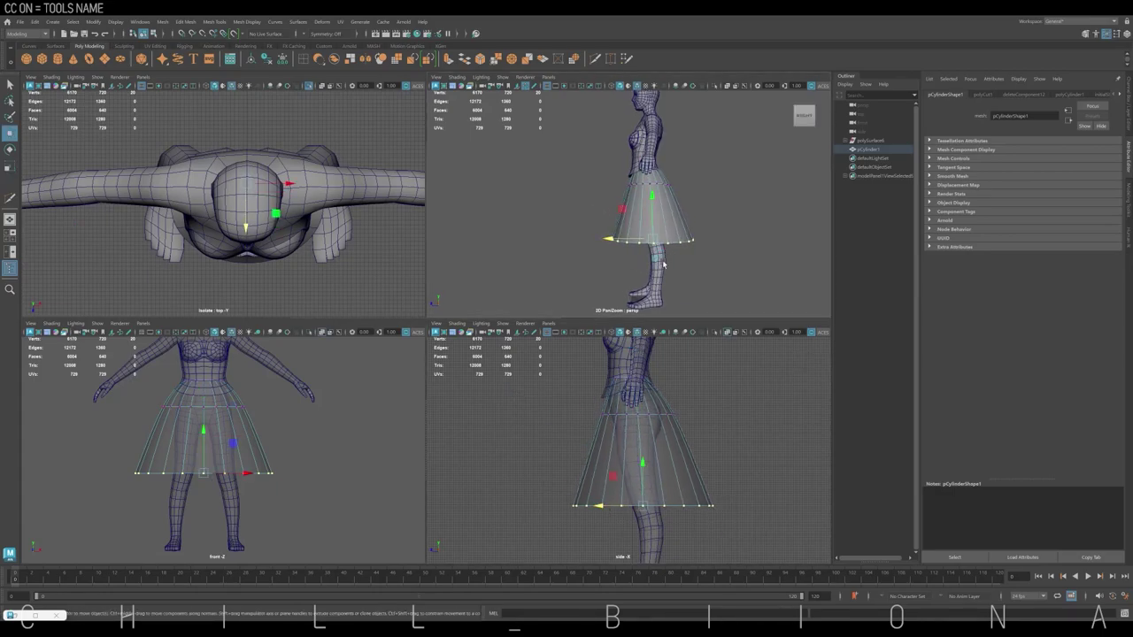
pyautogui.doubleClick(598, 412)
pyautogui.doubleClick(599, 508)
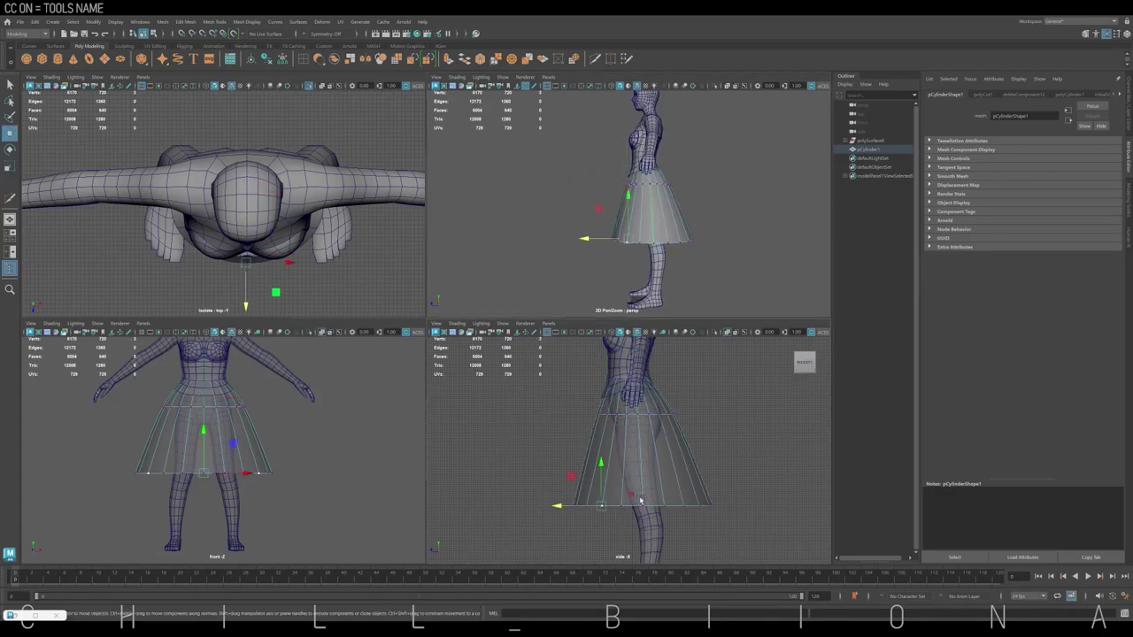
pyautogui.click(309, 87)
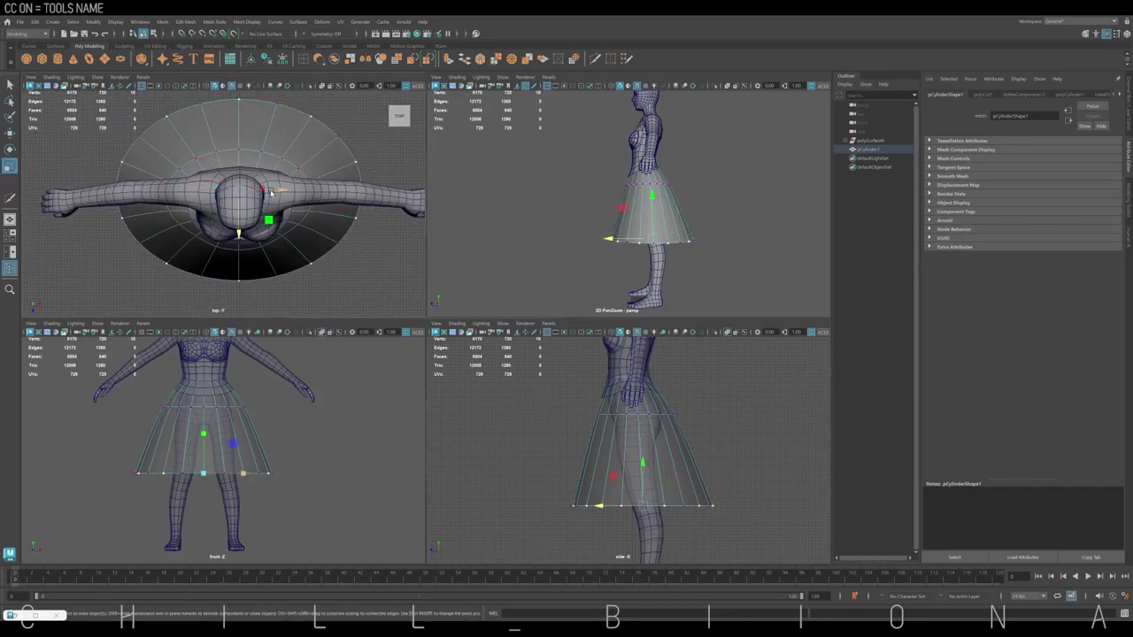
pyautogui.moveTo(272, 191); pyautogui.dragTo(652, 239)
# Undo the recent skirt ring selections and adjustments in the perspective view
pyautogui.press('space')
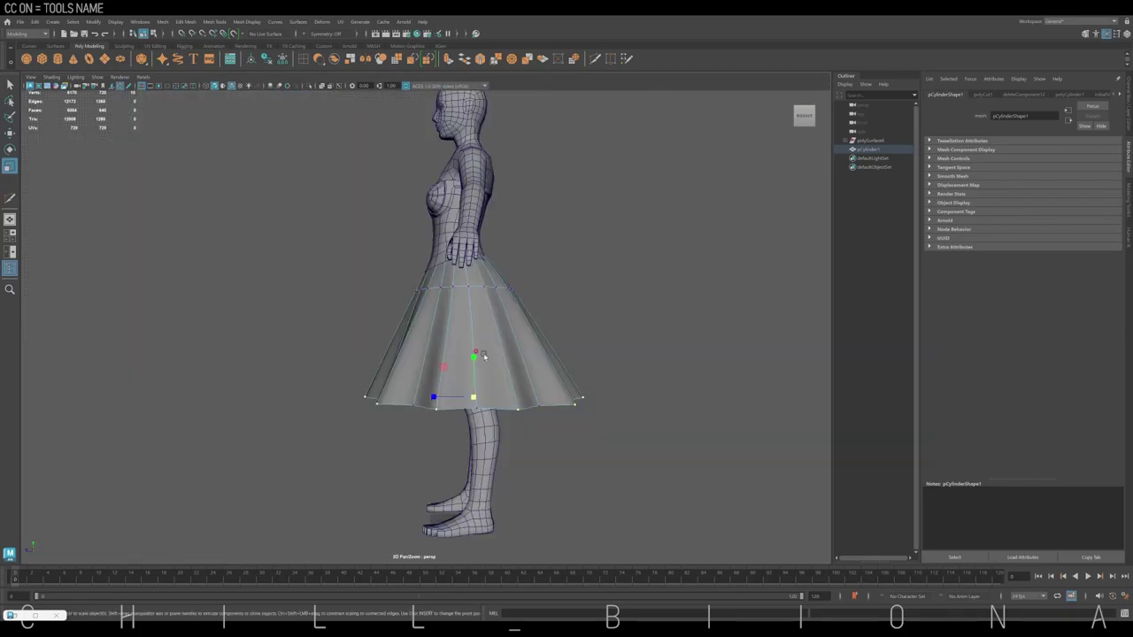
pyautogui.scroll(3, 516, 289)
pyautogui.hotkey('ctrl', 'z')
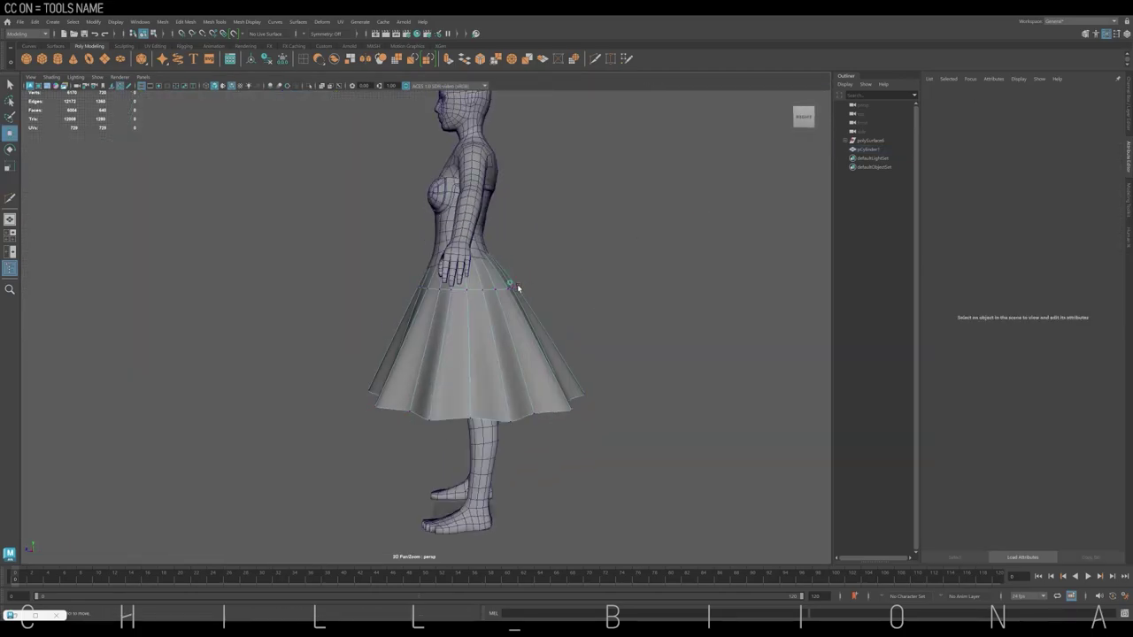
pyautogui.hotkey('ctrl', 'z')
pyautogui.hotkey('ctrl', 'z')
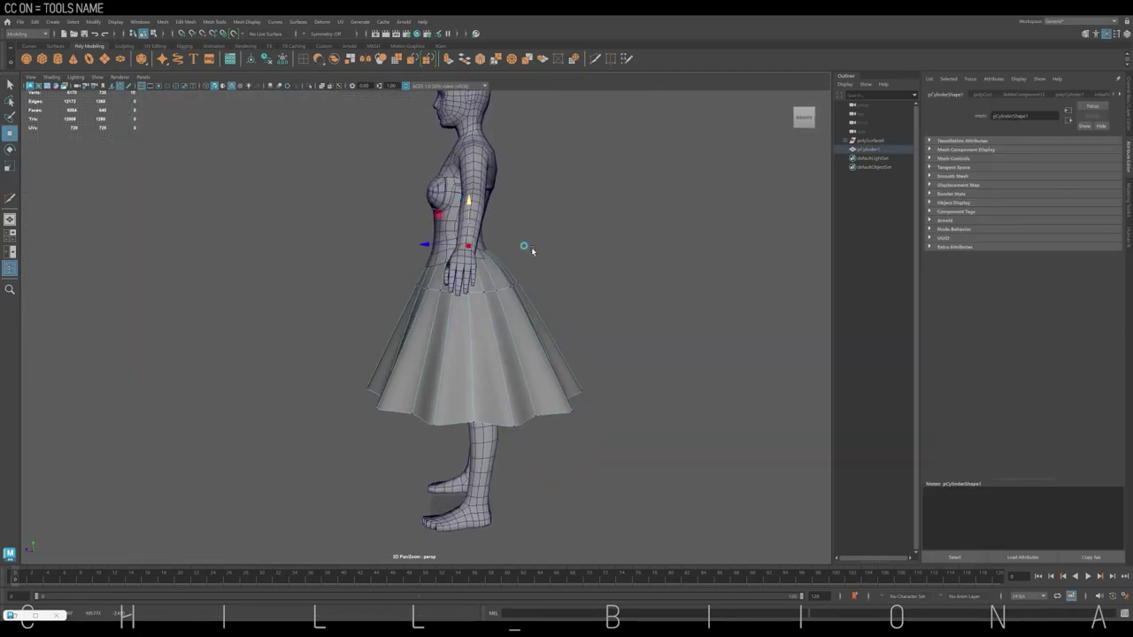
pyautogui.hotkey('ctrl', 'z')
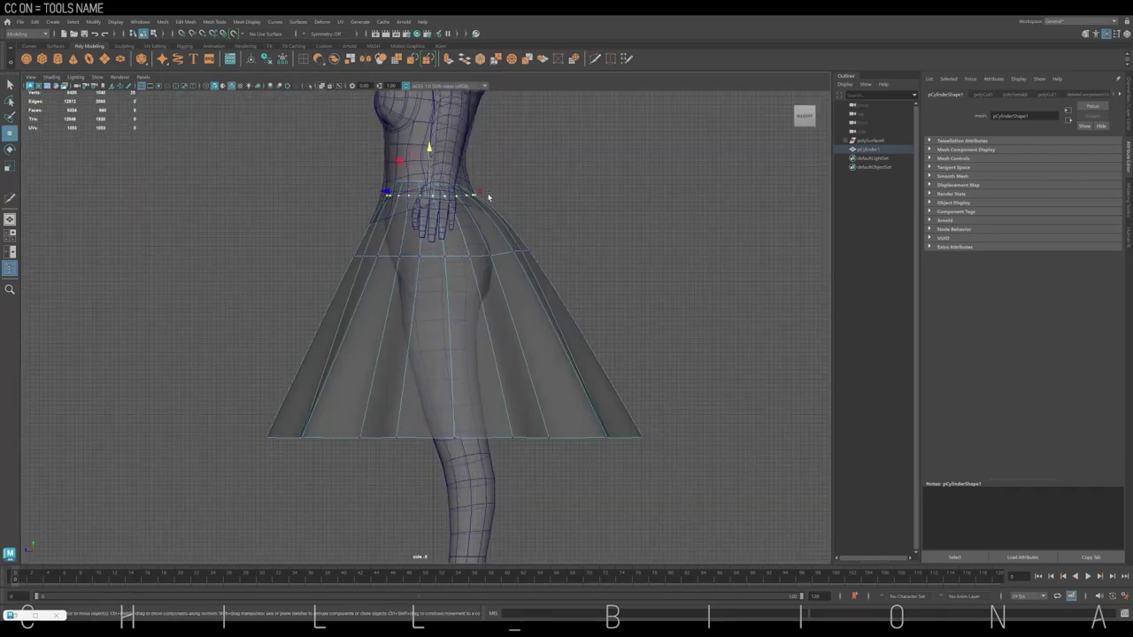
pyautogui.click(430, 181)
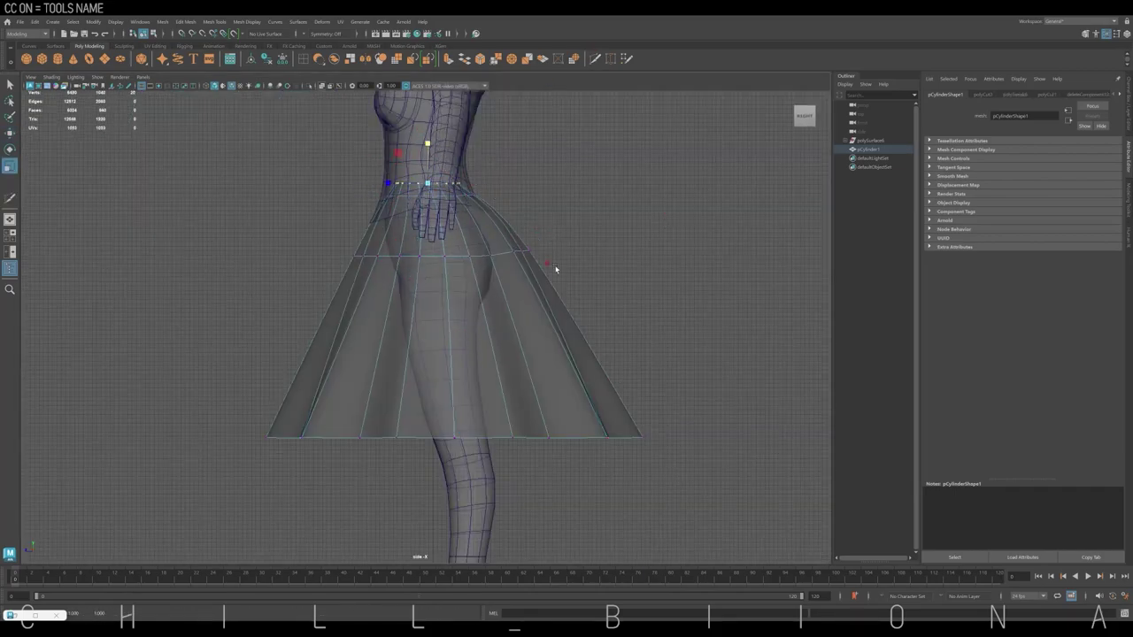
pyautogui.hotkey('ctrl', 'z')
pyautogui.hotkey('ctrl', 'z')
pyautogui.hotkey('ctrl', 'z')
pyautogui.hotkey('ctrl', 'z')
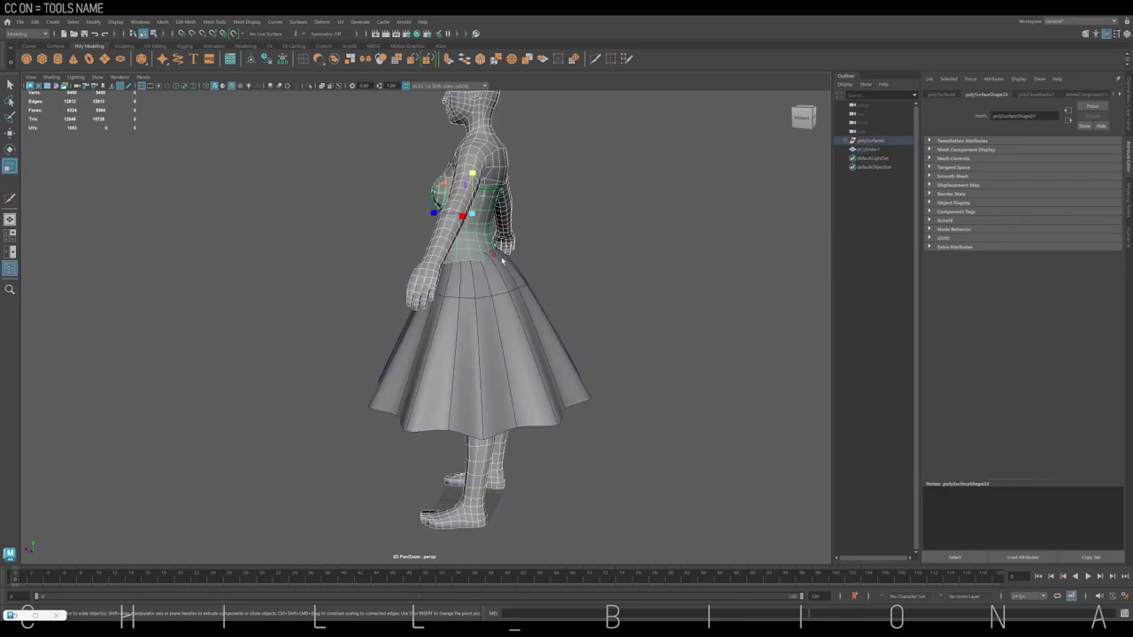
pyautogui.hotkey('ctrl', 'z')
pyautogui.hotkey('ctrl', 'z')
pyautogui.hotkey('ctrl', 'z')
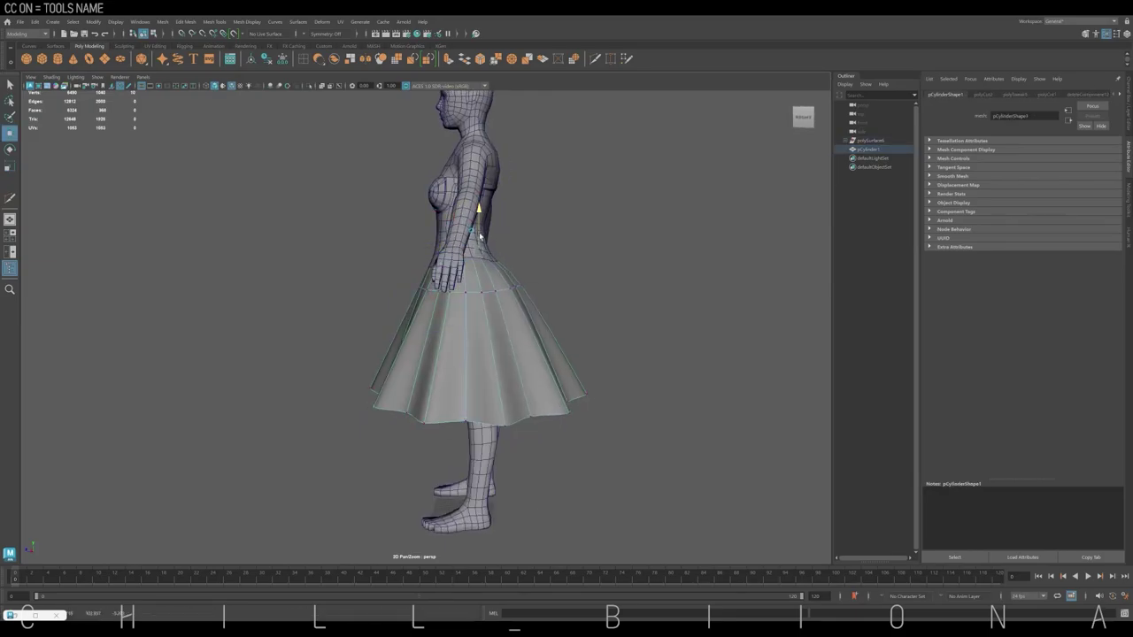
pyautogui.hotkey('ctrl', 'z')
pyautogui.hotkey('ctrl', 'z')
pyautogui.scroll(5, 579, 405)
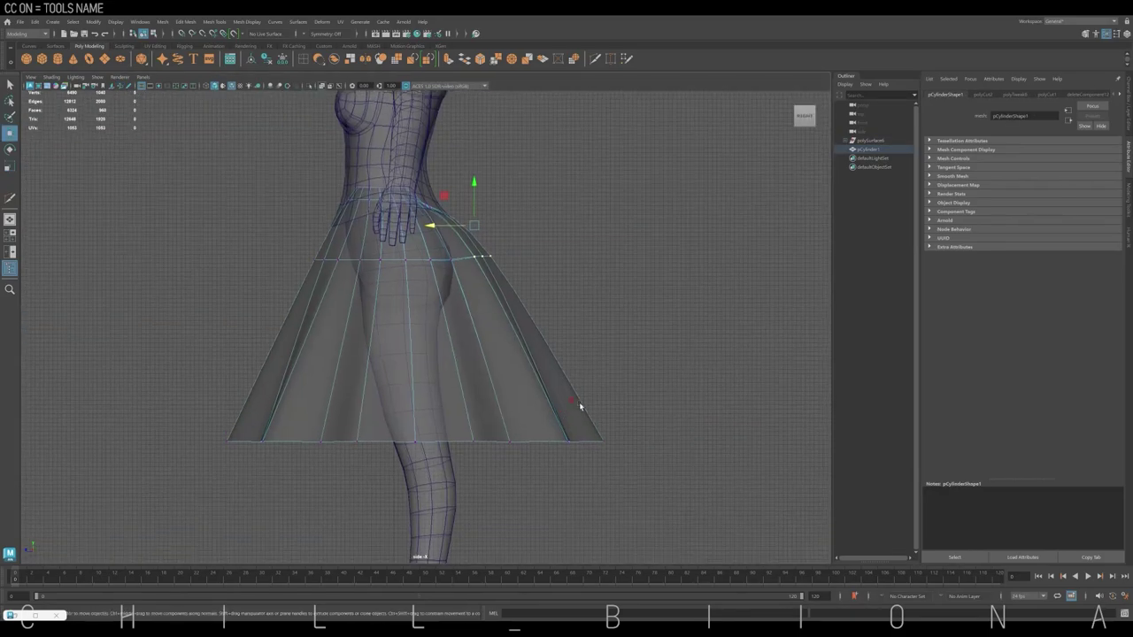
pyautogui.hotkey('ctrl', 'z')
pyautogui.hotkey('ctrl', 'z')
pyautogui.hotkey('ctrl', 'z')
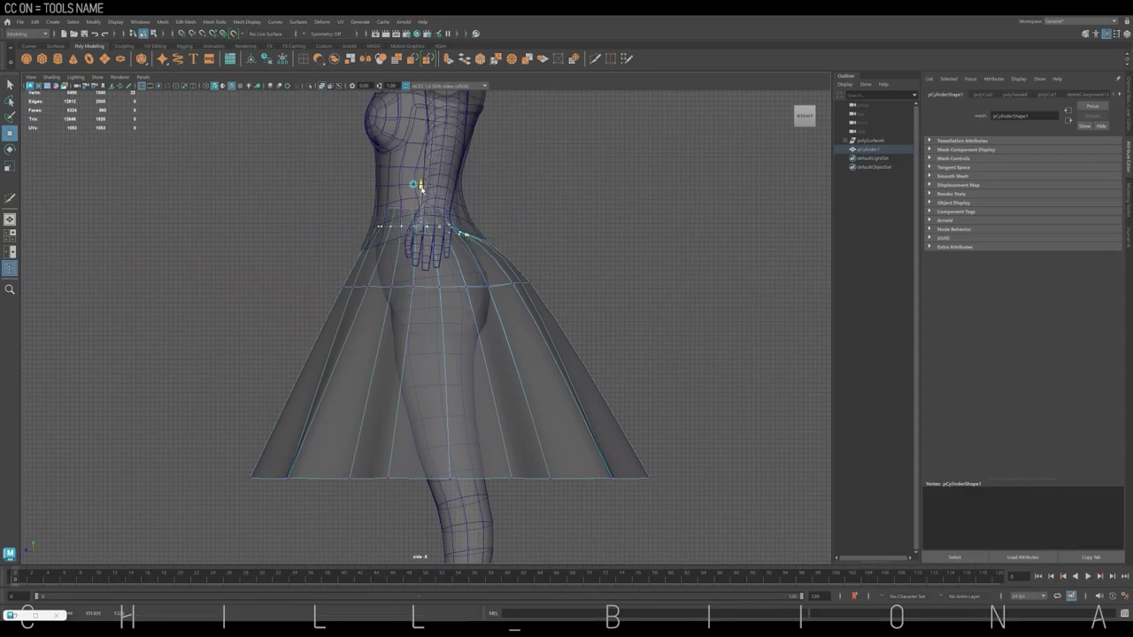
# Select the skirt's hem ring and scale it in the three-quarter view
pyautogui.press('w')
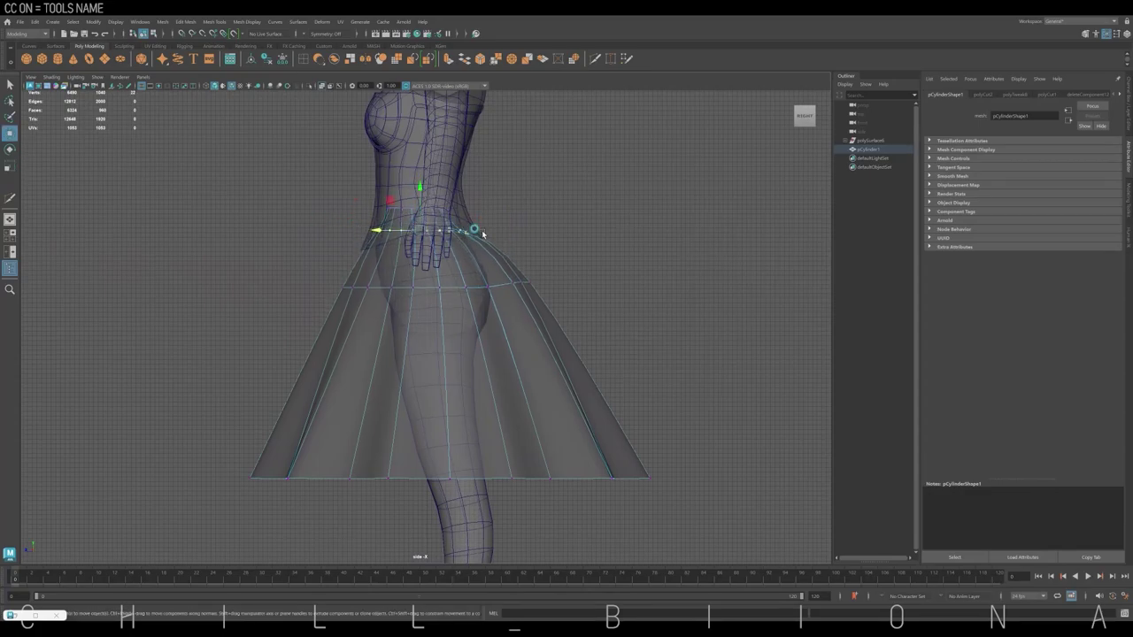
pyautogui.press('space')
pyautogui.moveTo(649, 195)
pyautogui.keyDown('alt'); pyautogui.mouseDown()
pyautogui.moveTo(599, 245)
pyautogui.moveTo(525, 244)
pyautogui.moveTo(468, 392)
pyautogui.moveTo(649, 306)
pyautogui.moveTo(557, 288)
pyautogui.mouseUp(); pyautogui.keyUp('alt')
pyautogui.doubleClick(486, 379)
pyautogui.press('r')
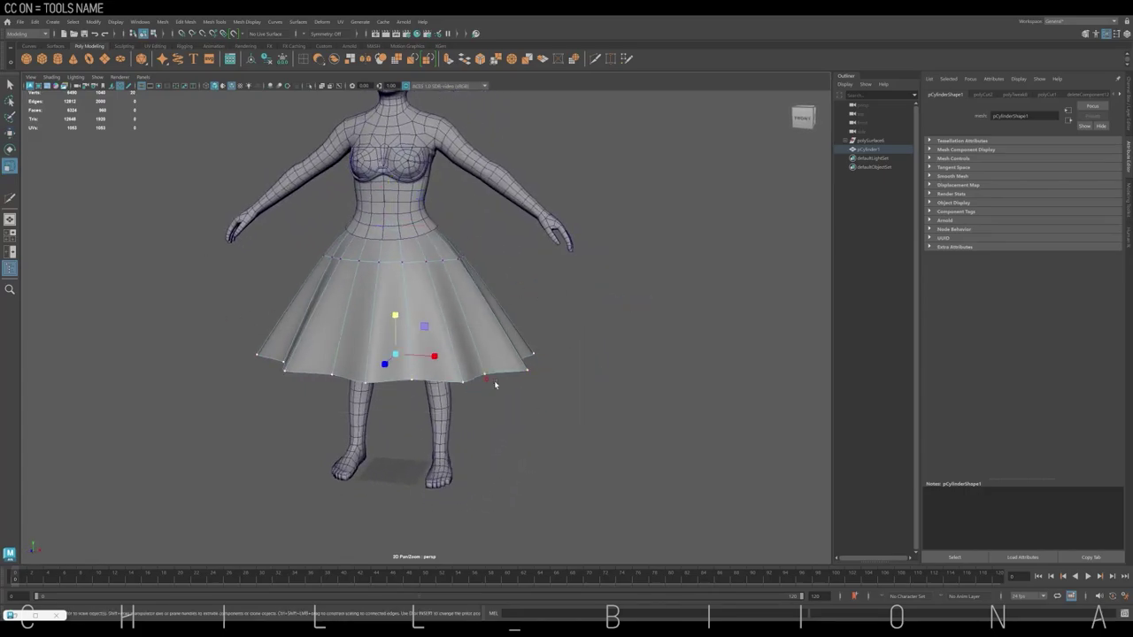
pyautogui.keyDown('alt'); pyautogui.moveTo(494, 385); pyautogui.dragTo(277, 305); pyautogui.keyUp('alt')
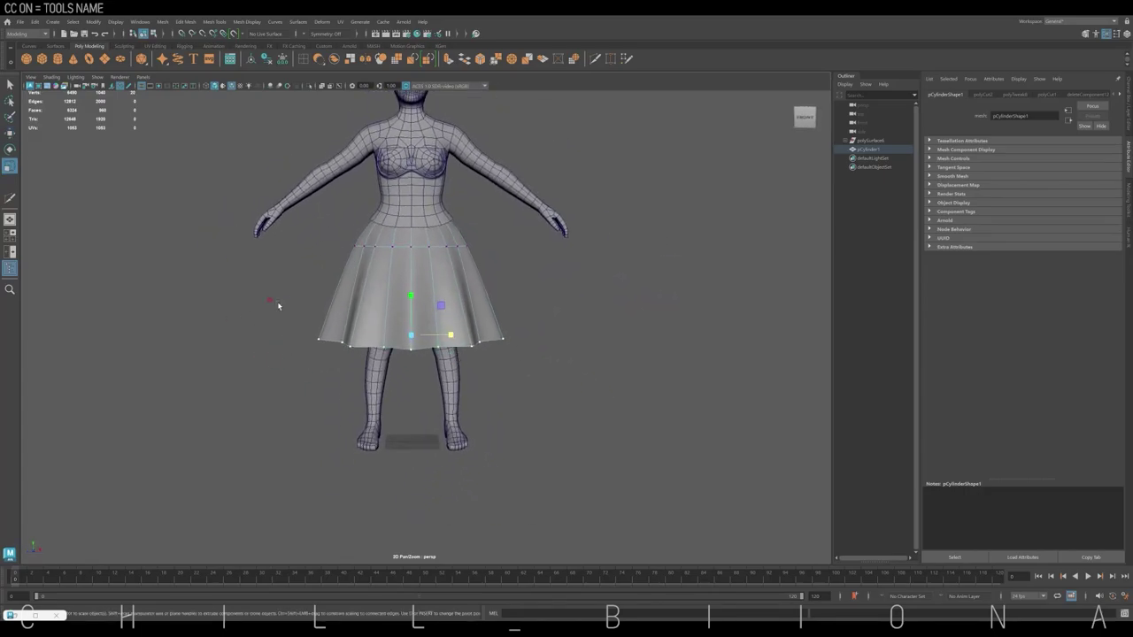
pyautogui.press('w')
# Isolate the body, run the shelf tool on its waist edge loop, then show the skirt again
pyautogui.click(409, 227)
pyautogui.hotkey('ctrl', '1')
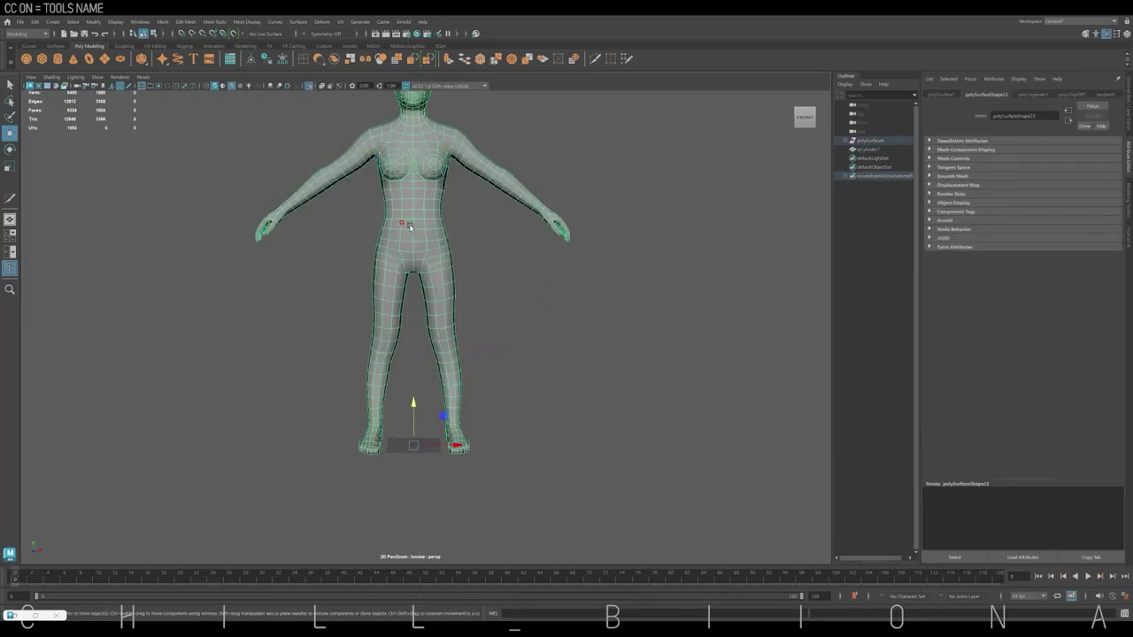
pyautogui.moveTo(409, 226); pyautogui.dragTo(408, 199, button='right')
pyautogui.doubleClick(415, 214)
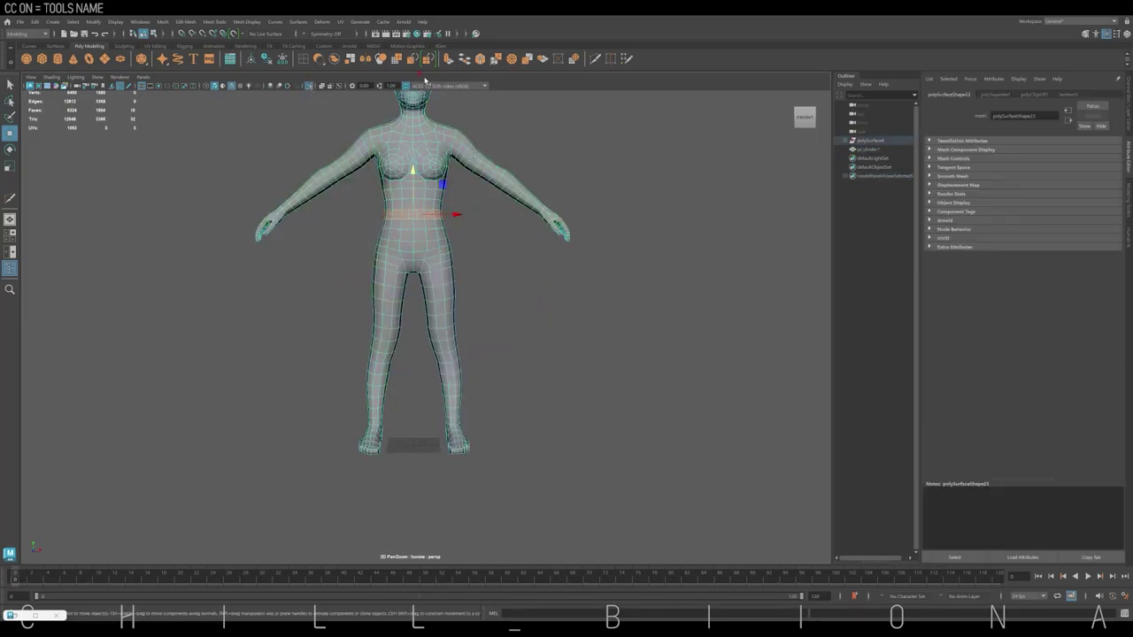
pyautogui.click(541, 59)
pyautogui.hotkey('ctrl', '1')
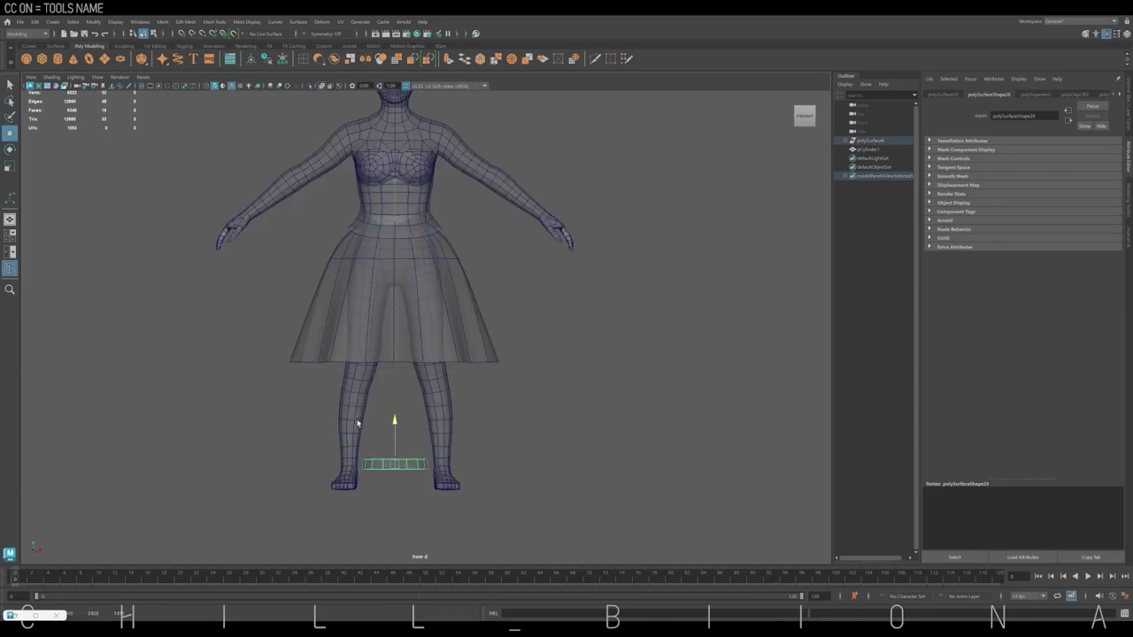
# Draw a tall plane over the skirt and shape its vertices into a pointed petal
pyautogui.moveTo(430, 223); pyautogui.dragTo(457, 353)
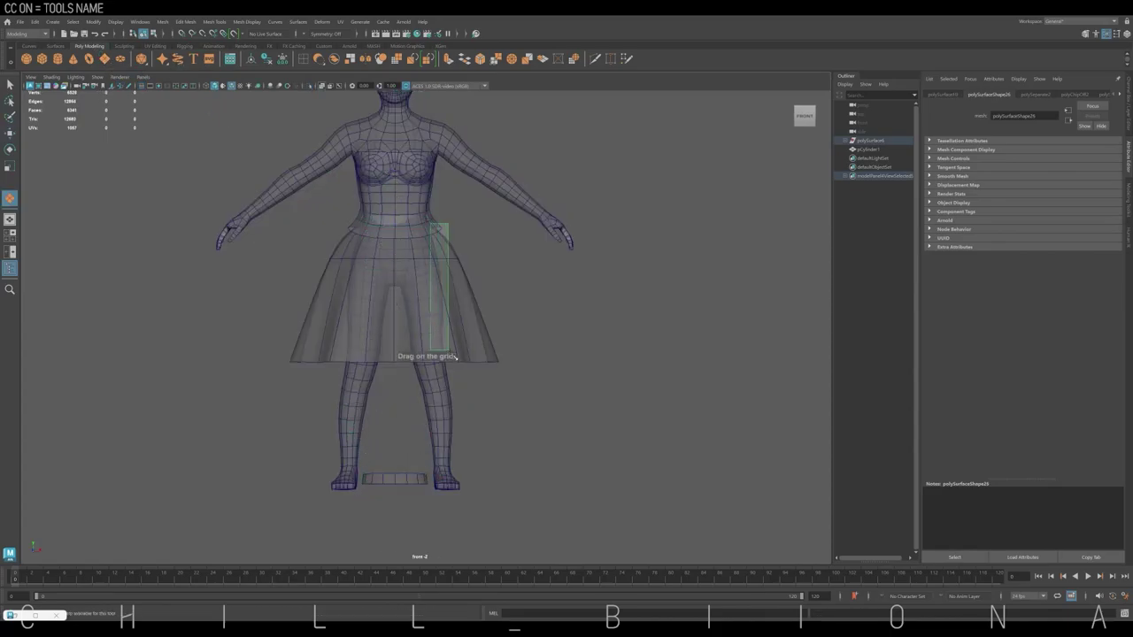
pyautogui.keyDown('shift'); pyautogui.moveTo(442, 239); pyautogui.dragTo(460, 226, button='right'); pyautogui.keyUp('shift')
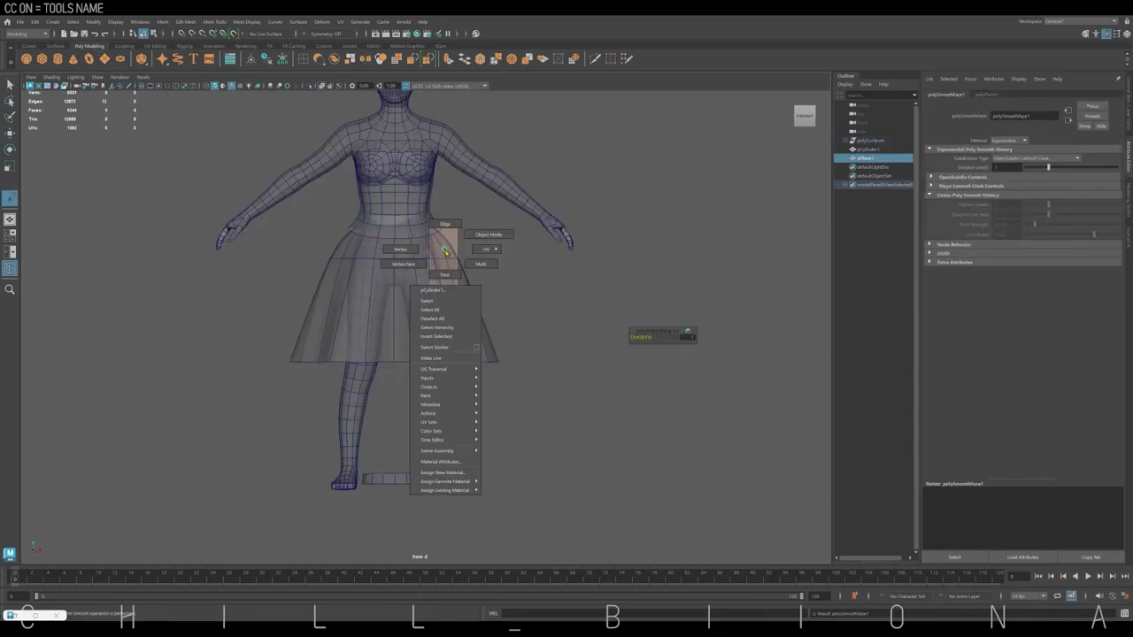
pyautogui.moveTo(487, 292); pyautogui.dragTo(546, 291)
pyautogui.press('F9')
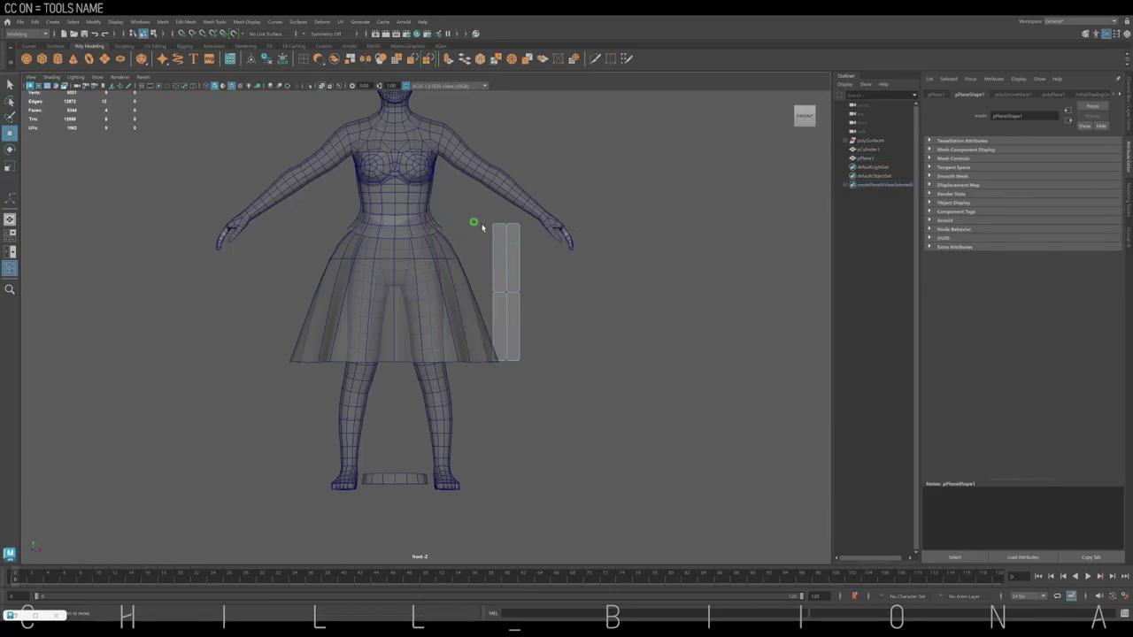
pyautogui.moveTo(473, 221)
pyautogui.mouseDown()
pyautogui.moveTo(551, 222)
pyautogui.moveTo(511, 212)
pyautogui.mouseUp()
pyautogui.moveTo(477, 288); pyautogui.dragTo(557, 298)
pyautogui.press('r')
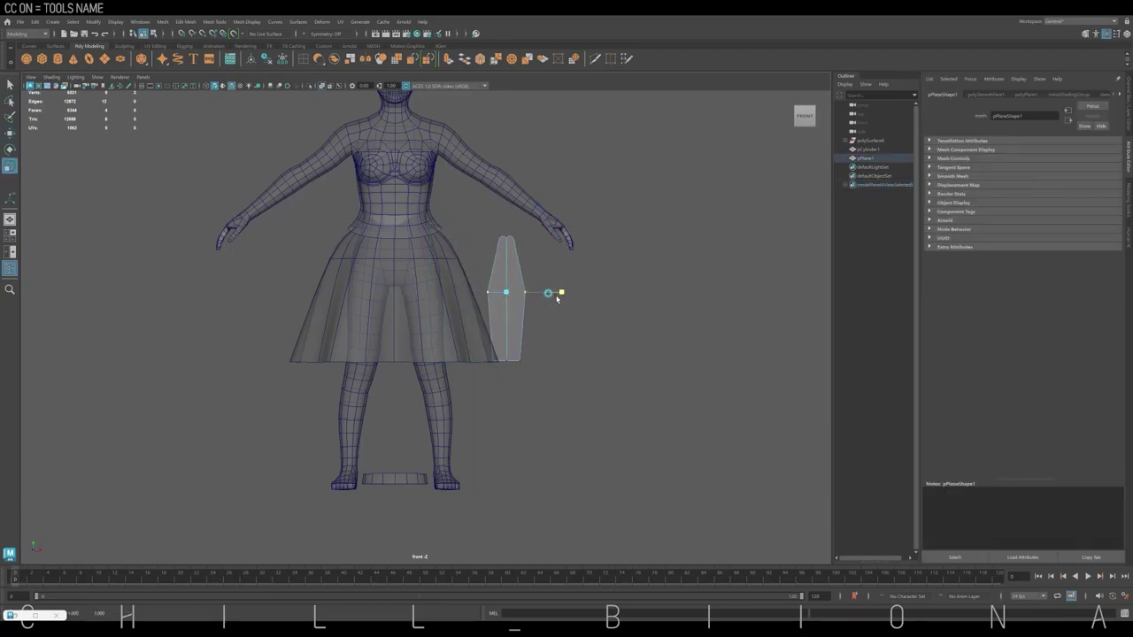
pyautogui.press('w')
pyautogui.moveTo(515, 345)
pyautogui.mouseDown()
pyautogui.moveTo(509, 319)
pyautogui.moveTo(542, 317)
pyautogui.mouseUp()
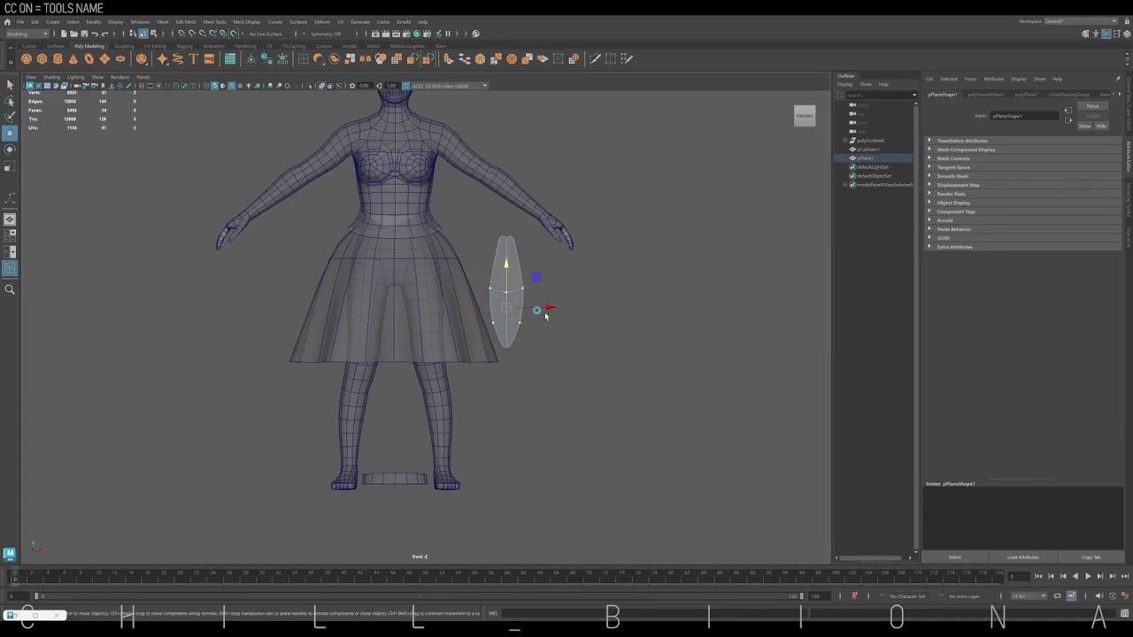
pyautogui.press('r')
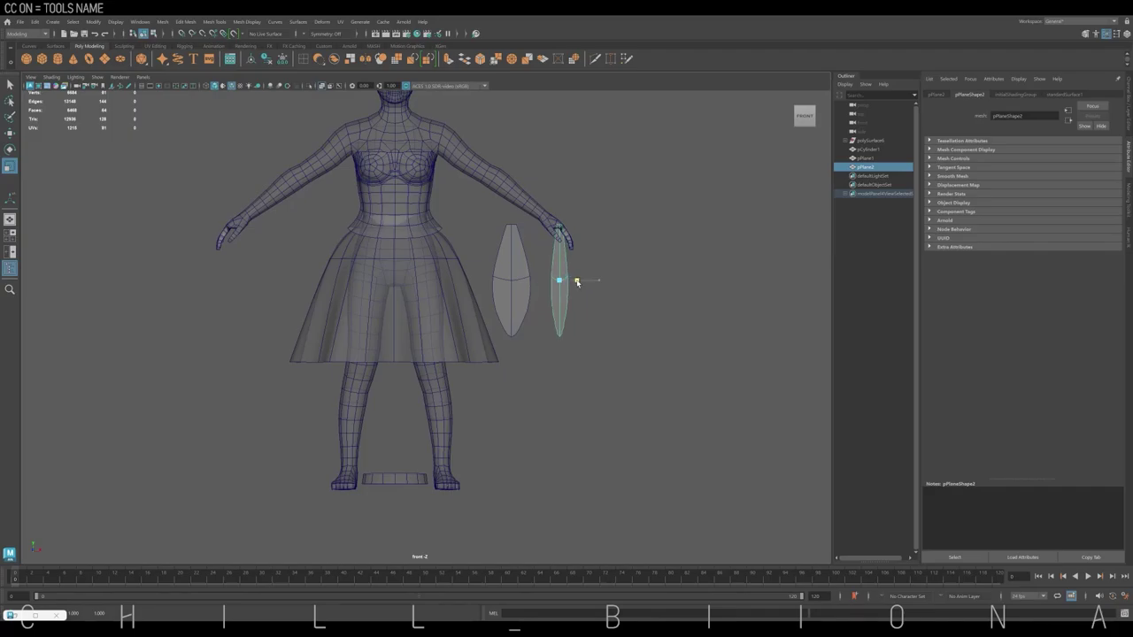
# Smooth both petal planes and move them down beside the feet
pyautogui.keyDown('shift'); pyautogui.click(518, 296); pyautogui.keyUp('shift')
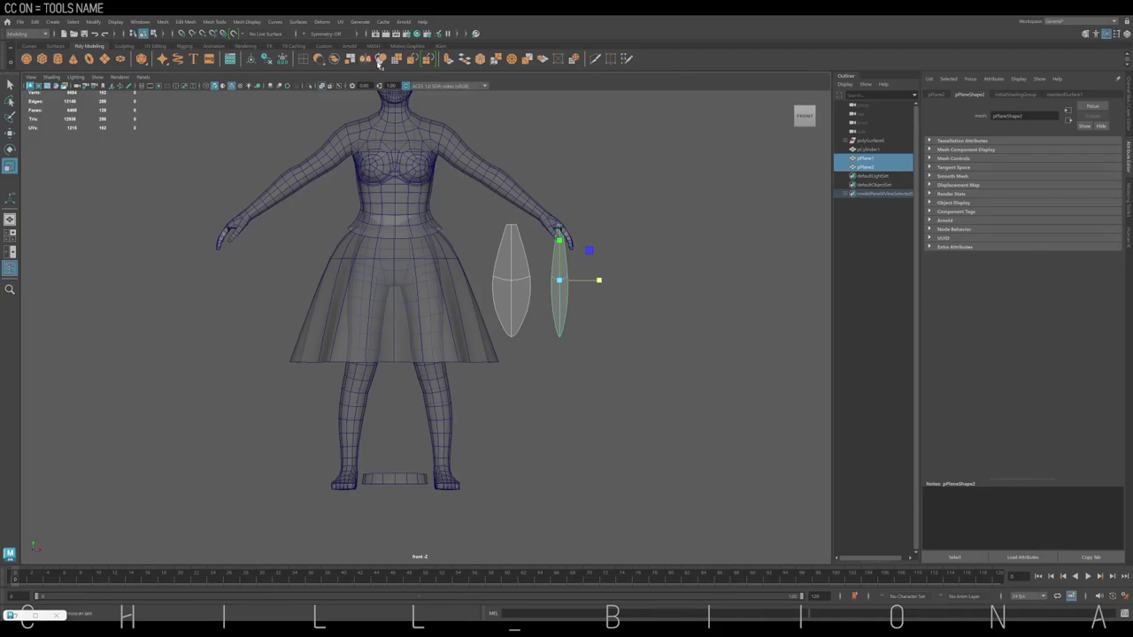
pyautogui.click(380, 59)
pyautogui.press('w')
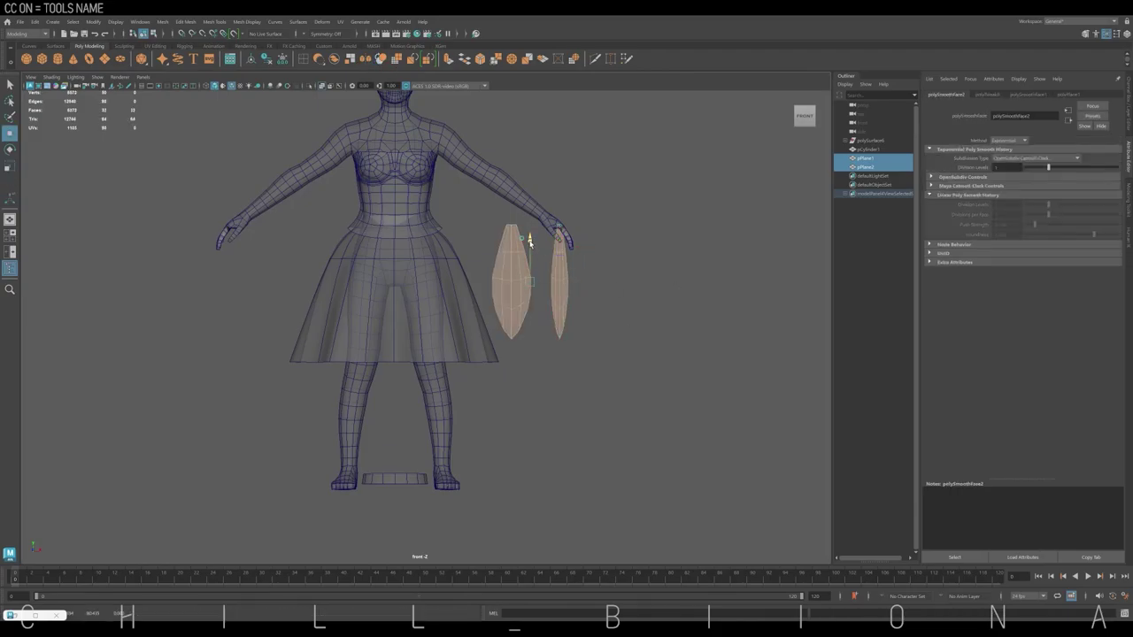
pyautogui.moveTo(531, 283); pyautogui.dragTo(514, 481)
pyautogui.hotkey('ctrl', 'a')
pyautogui.moveTo(660, 434); pyautogui.dragTo(492, 434)
# Rotate both petals in X so they lie flat near the feet
pyautogui.press('space')
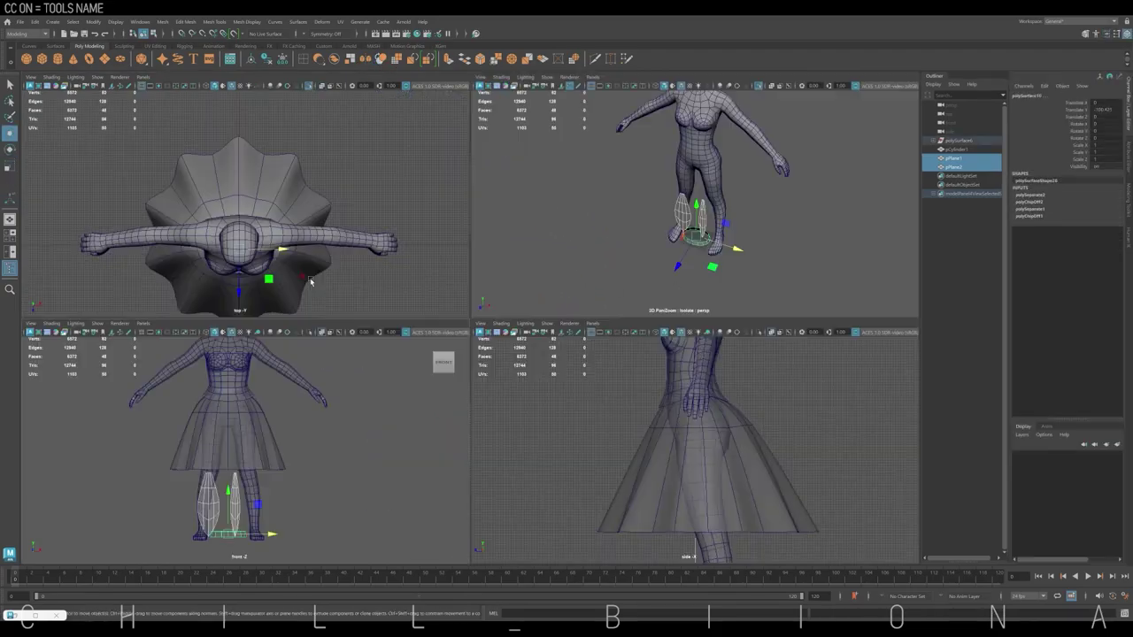
pyautogui.press('e')
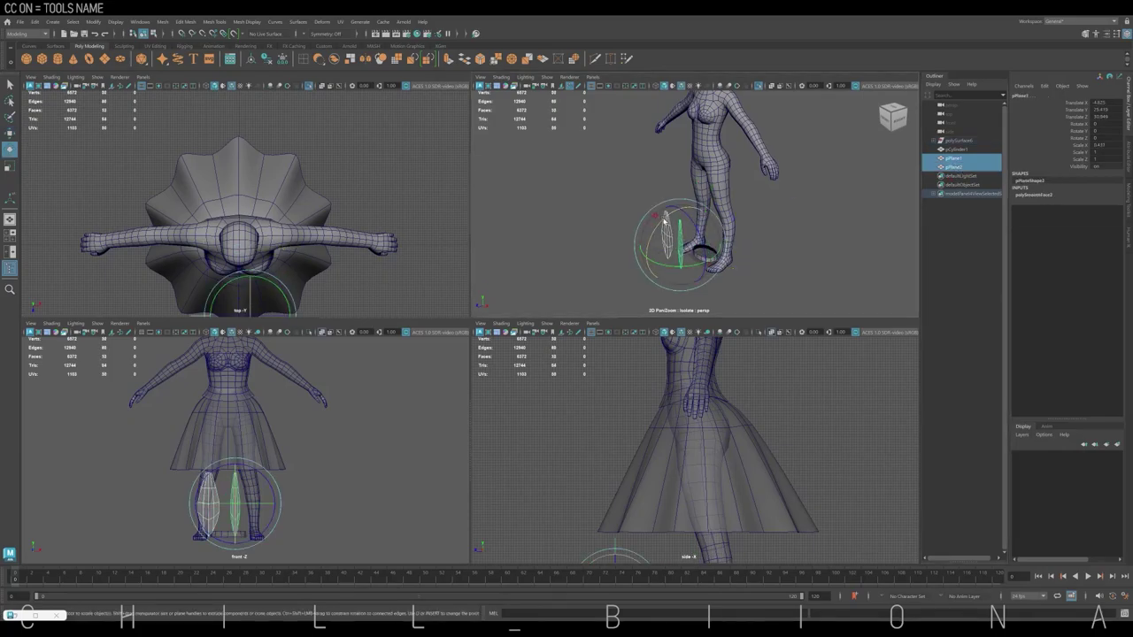
pyautogui.click(1100, 123)
pyautogui.press('Return')
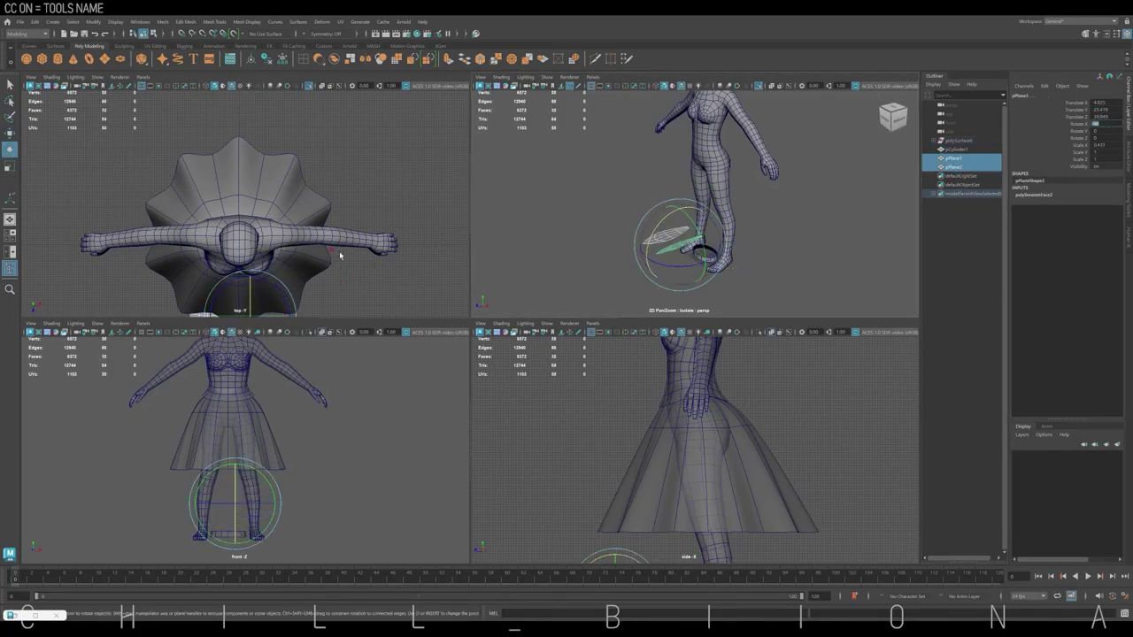
# Isolate the top view and shift the petals right beneath the foot ring
pyautogui.click(223, 481)
pyautogui.press('w')
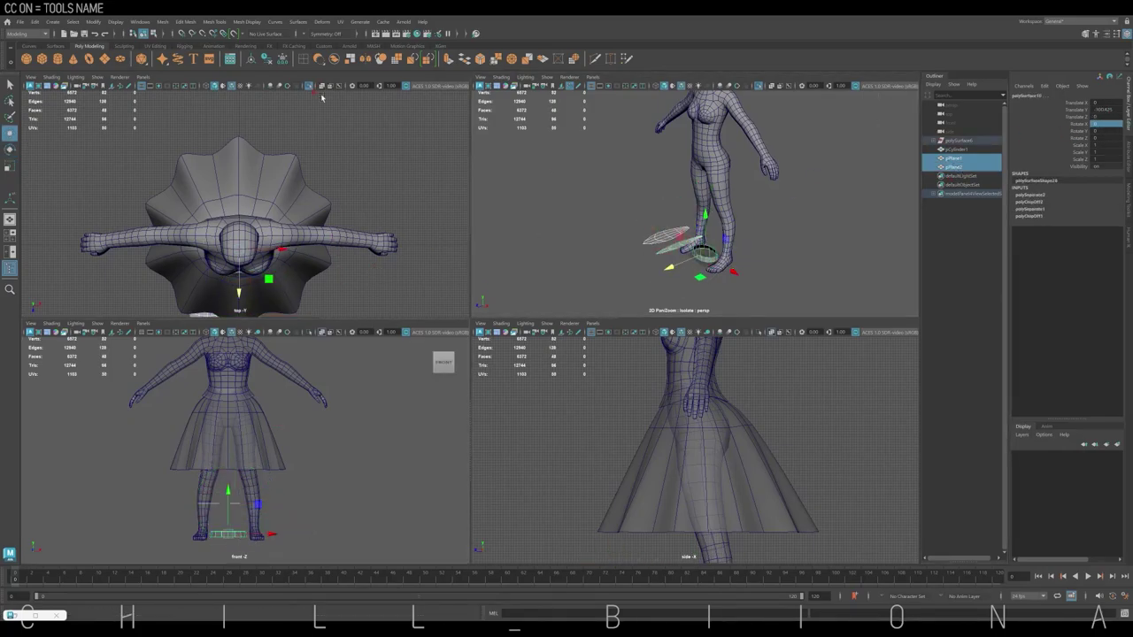
pyautogui.hotkey('ctrl', '1')
pyautogui.press('space')
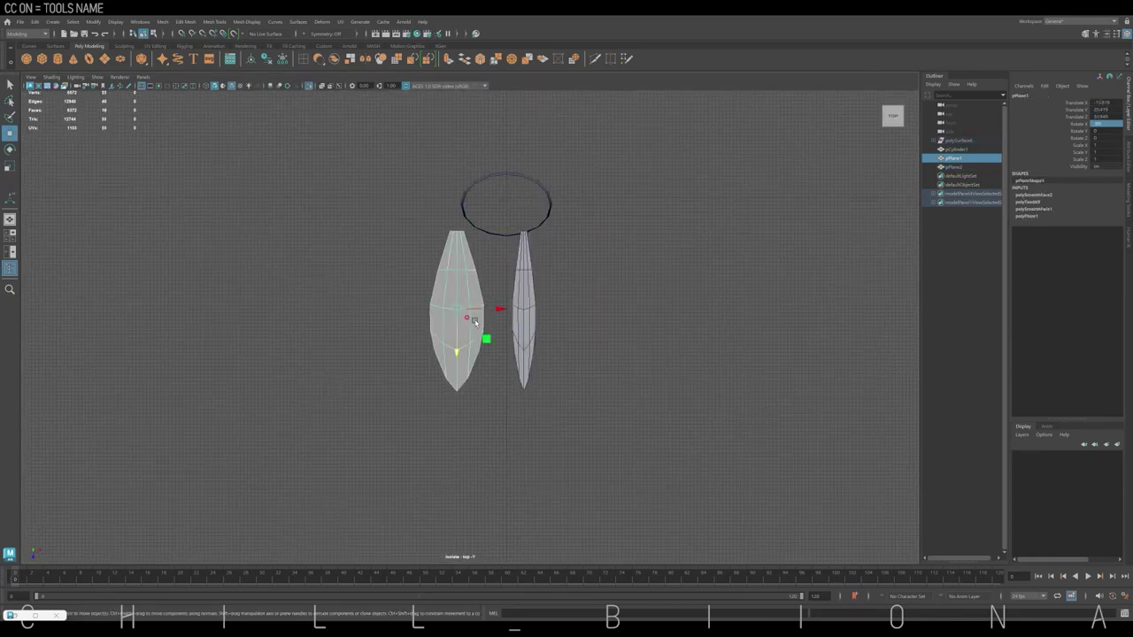
pyautogui.moveTo(531, 317); pyautogui.dragTo(582, 313, button='middle')
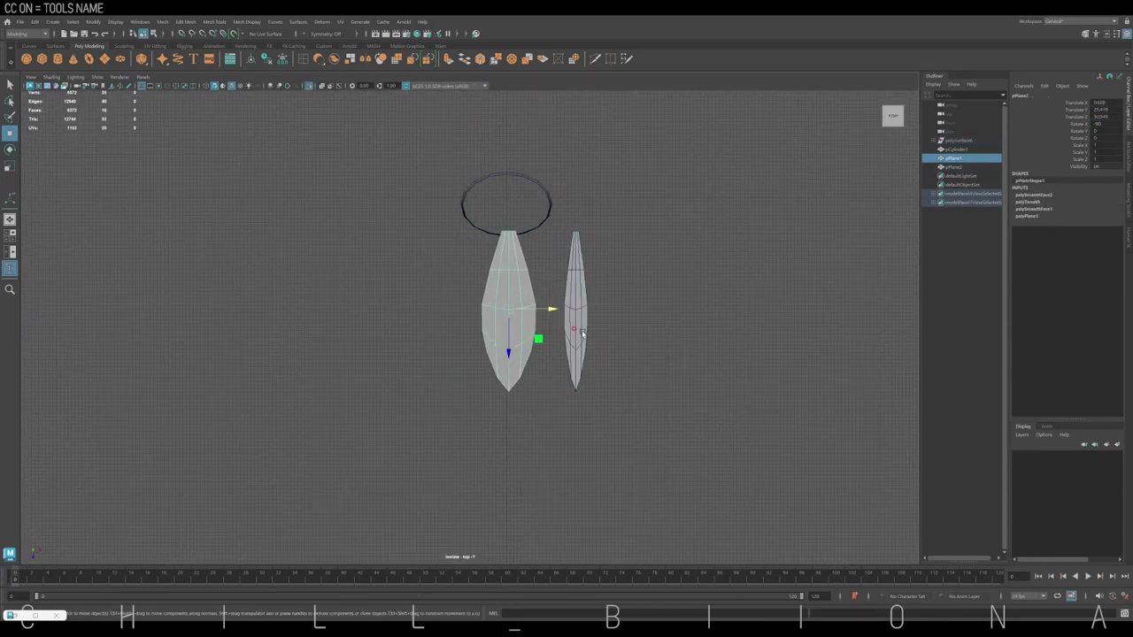
pyautogui.press('space')
pyautogui.keyDown('alt'); pyautogui.moveTo(799, 431); pyautogui.dragTo(792, 296, button='middle'); pyautogui.keyUp('alt')
# Tilt the slim petal diagonally beside the wide one, pivot moved up to the ring
pyautogui.keyDown('shift'); pyautogui.click(606, 471); pyautogui.keyUp('shift')
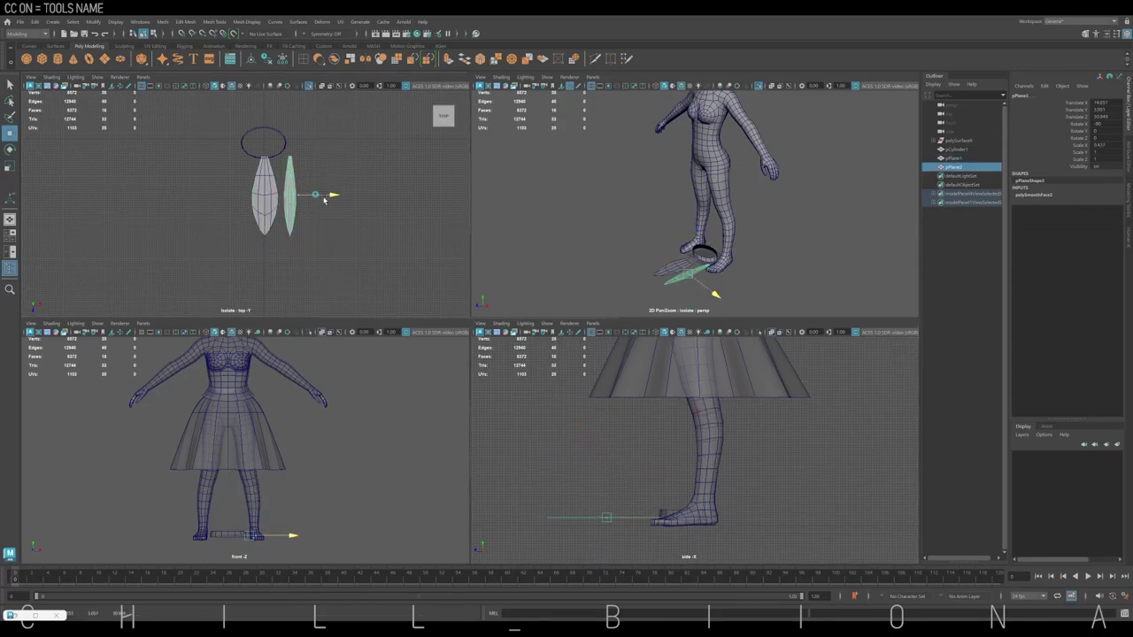
pyautogui.press('e')
pyautogui.moveTo(327, 191); pyautogui.dragTo(314, 173)
pyautogui.press('w')
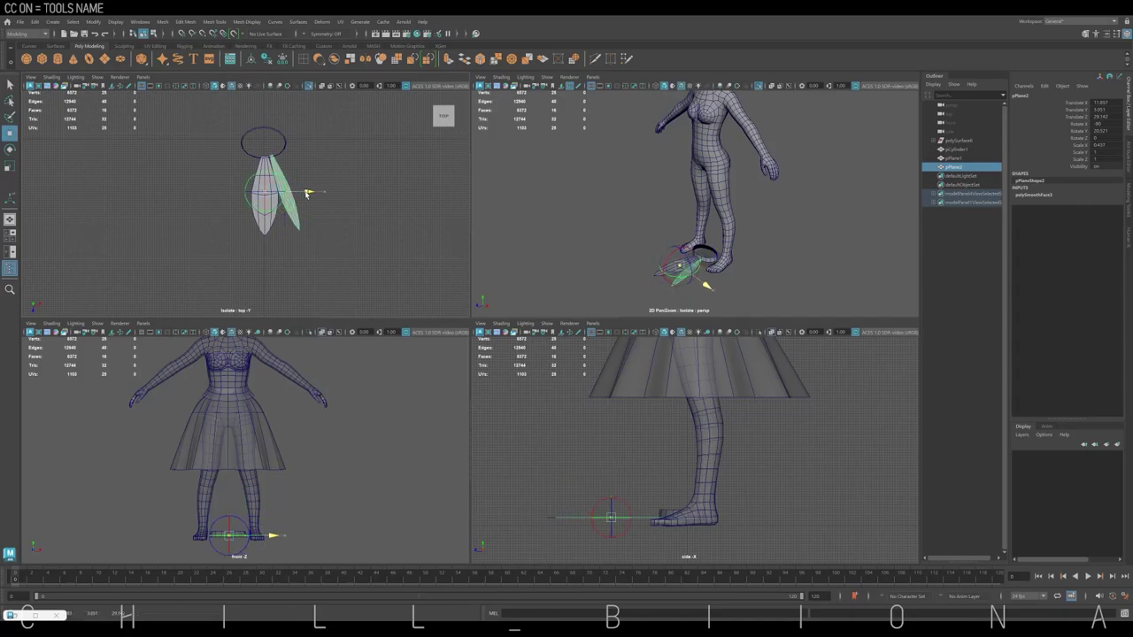
pyautogui.moveTo(307, 192); pyautogui.dragTo(274, 183)
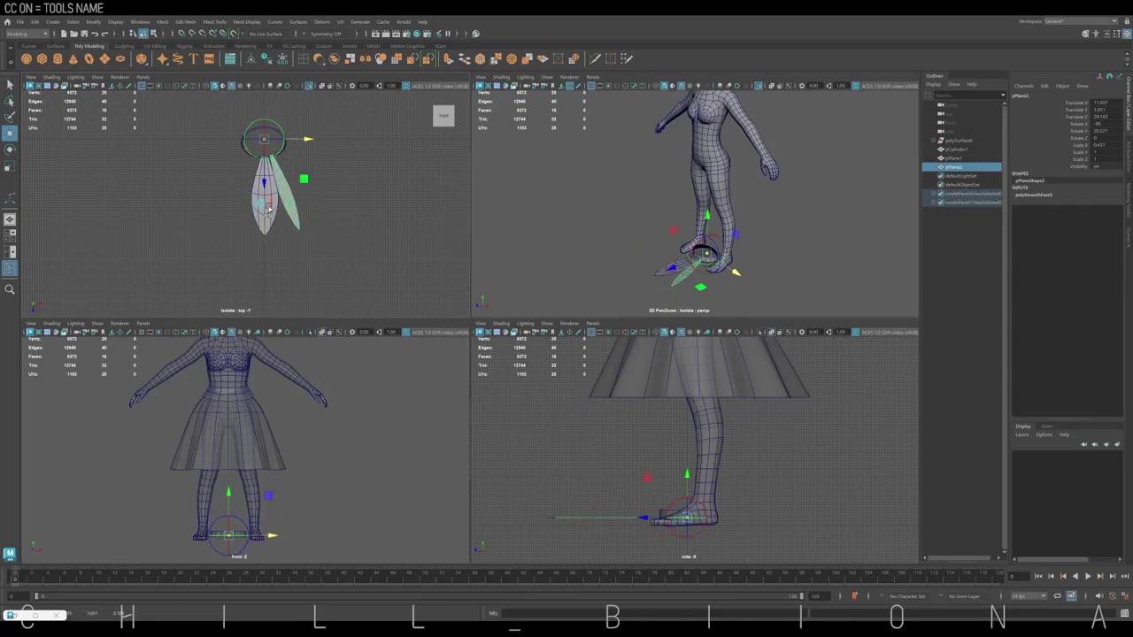
# Duplicate the wide vertical petal pPlane1
pyautogui.click(271, 196)
pyautogui.press('space')
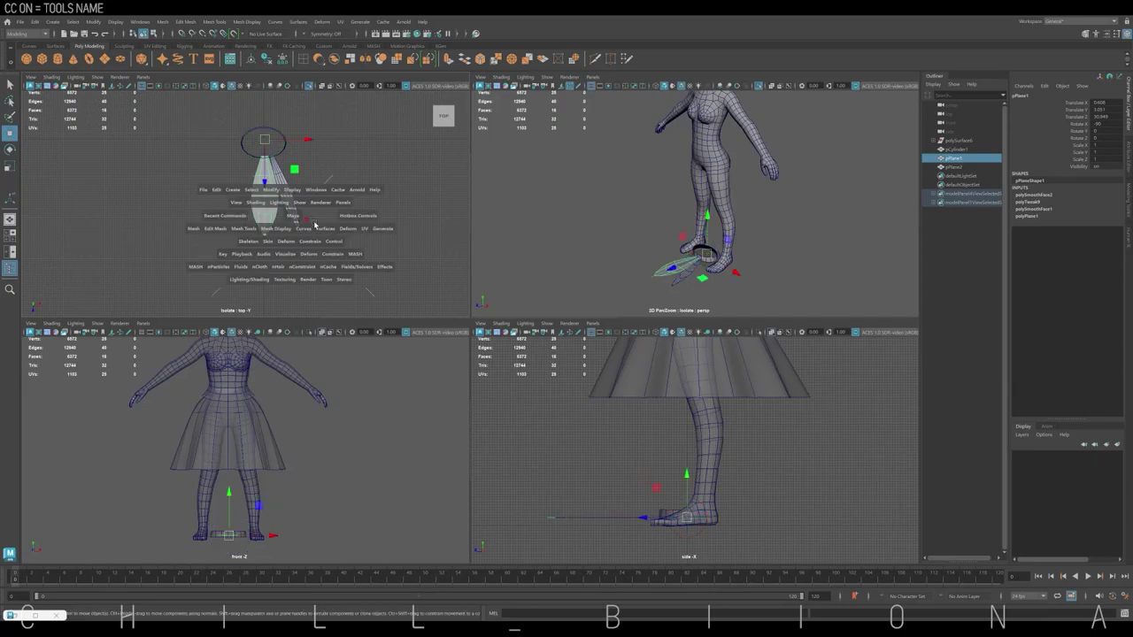
pyautogui.hotkey('ctrl', 'd')
# Fan rotated petal copies outward around the ring, repeating with Shift+D
pyautogui.press('e')
pyautogui.moveTo(559, 192); pyautogui.dragTo(552, 207)
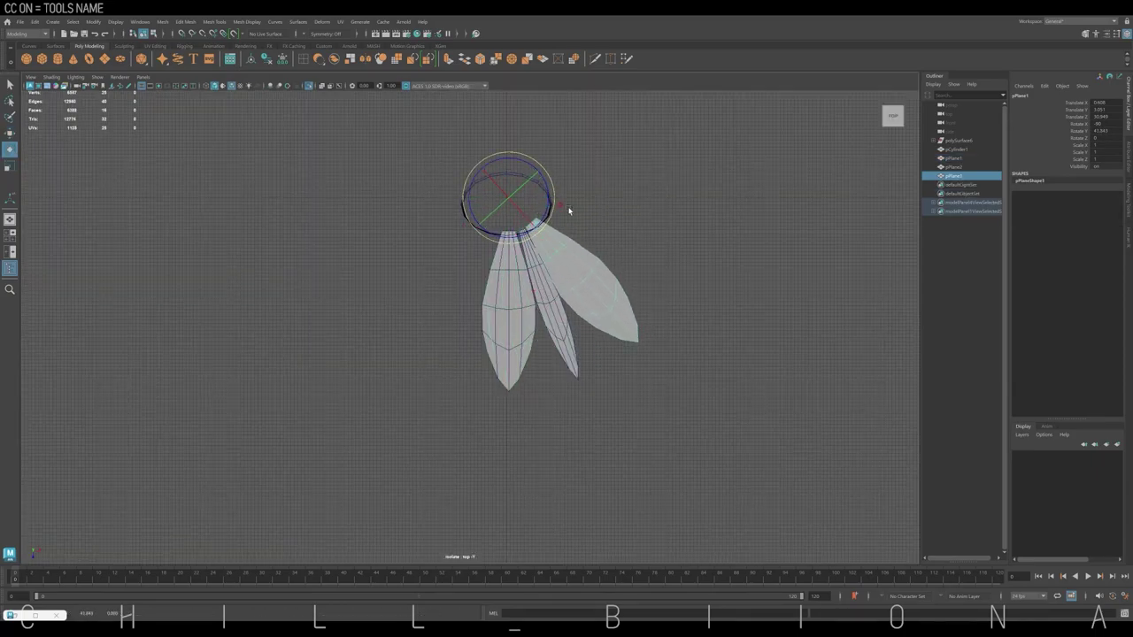
pyautogui.hotkey('shift', 'd')
pyautogui.hotkey('shift', 'd')
pyautogui.hotkey('shift', 'd')
pyautogui.click(551, 299)
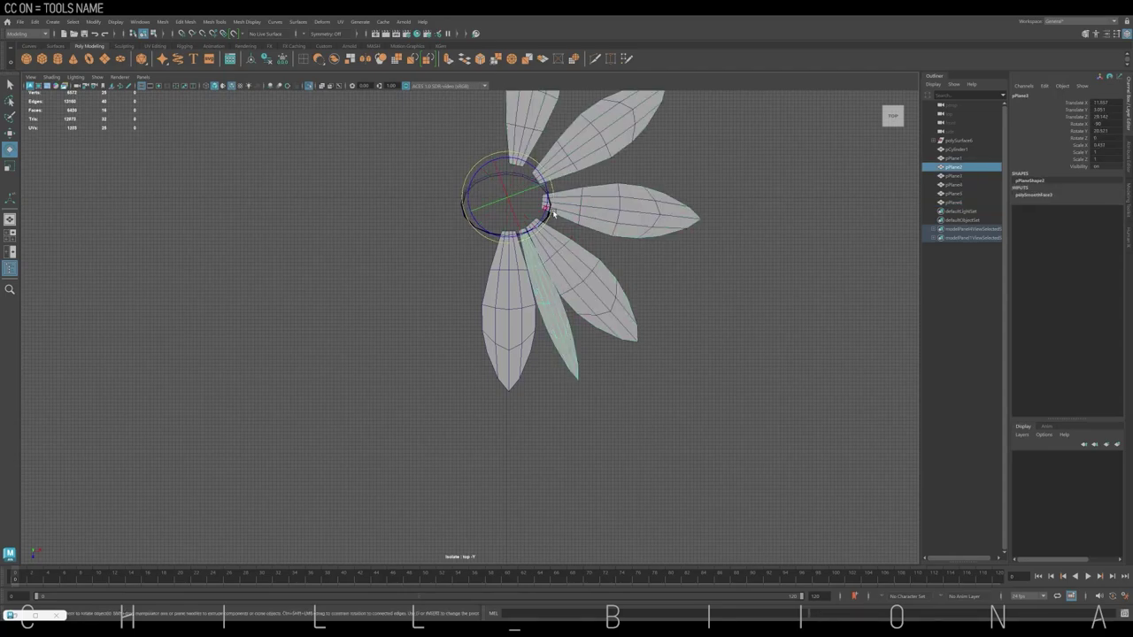
pyautogui.hotkey('ctrl', 'd')
pyautogui.moveTo(554, 214); pyautogui.dragTo(575, 168)
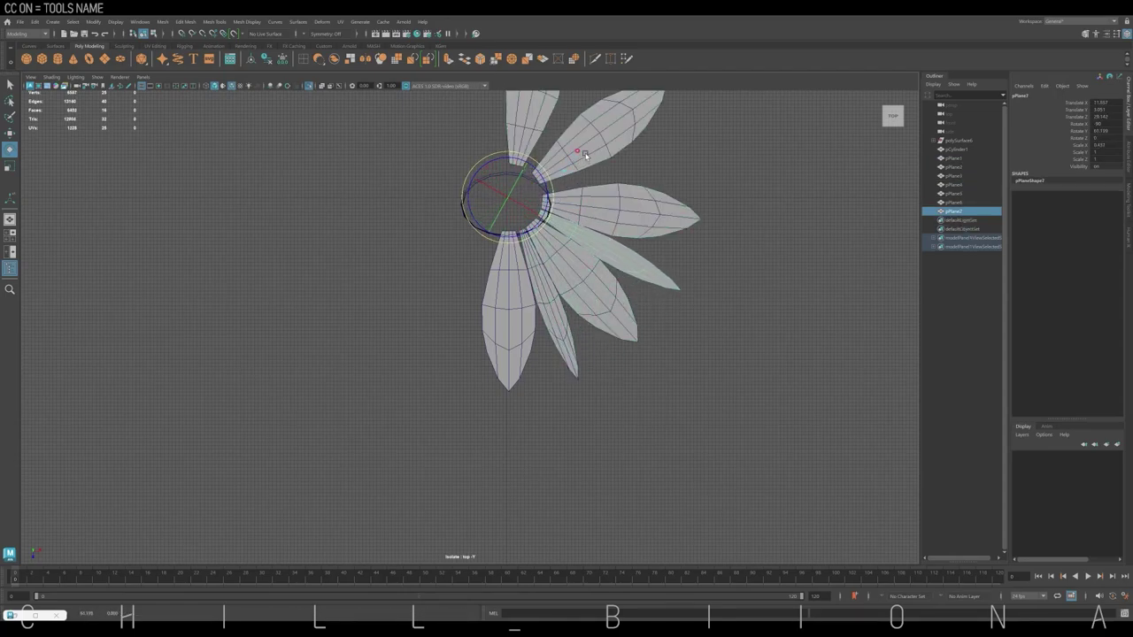
pyautogui.hotkey('shift', 'd')
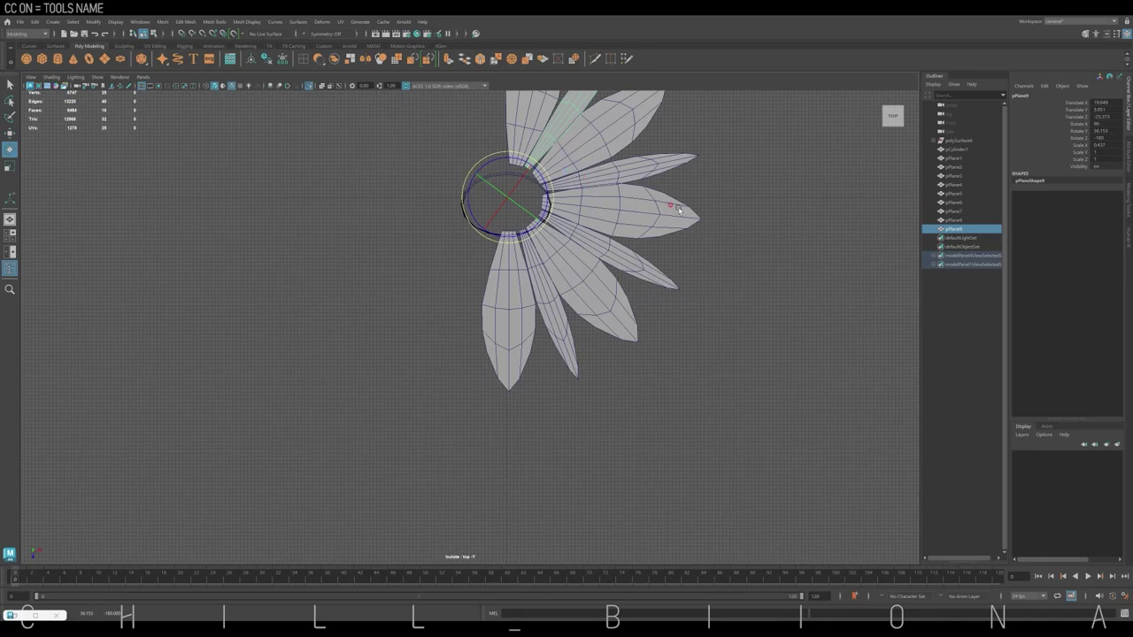
# Select petals pPlane1 through pPlane9 in the Outliner
pyautogui.keyDown('alt'); pyautogui.moveTo(678, 208); pyautogui.dragTo(679, 240, button='middle'); pyautogui.keyUp('alt')
pyautogui.press('w')
pyautogui.click(550, 227)
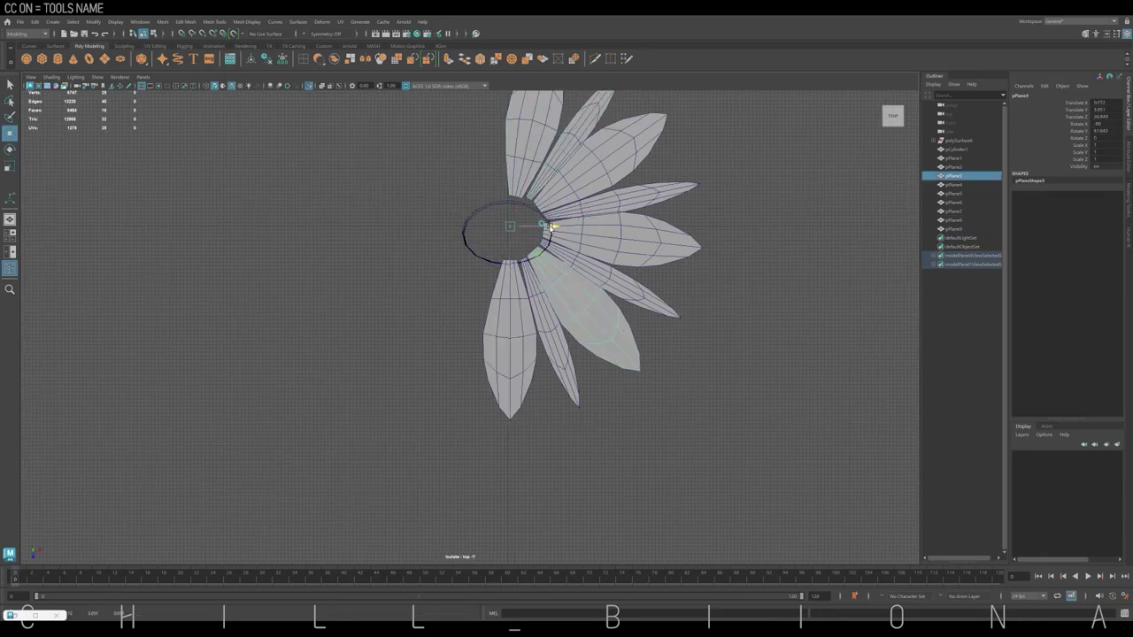
pyautogui.click(545, 228)
pyautogui.click(548, 222)
pyautogui.click(566, 203)
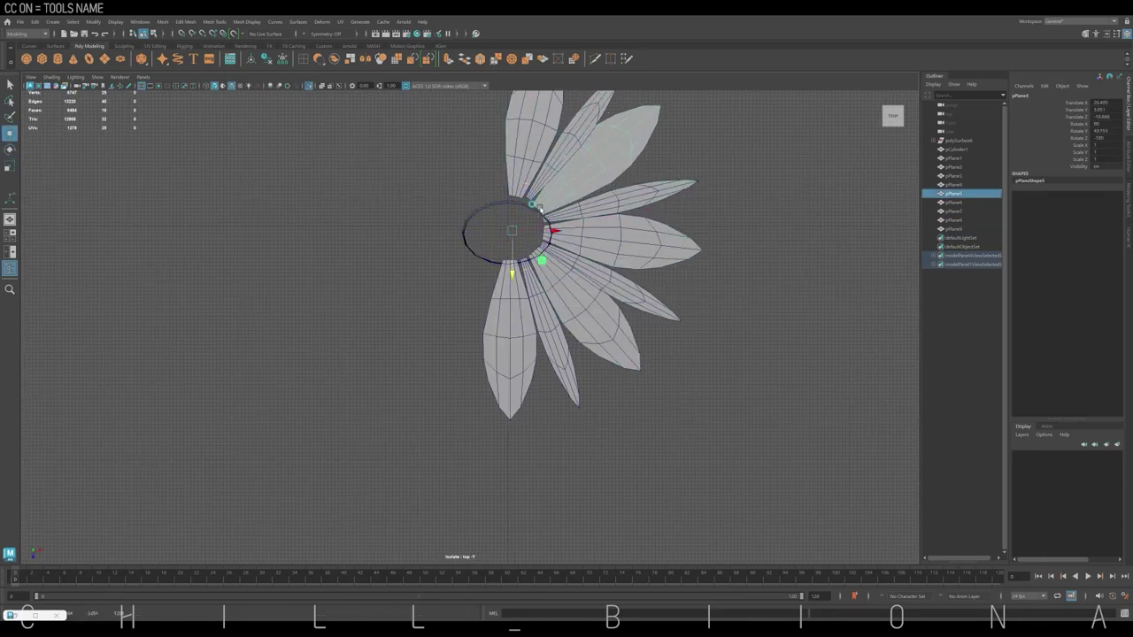
pyautogui.scroll(2, 537, 206)
pyautogui.click(477, 183)
pyautogui.click(953, 158)
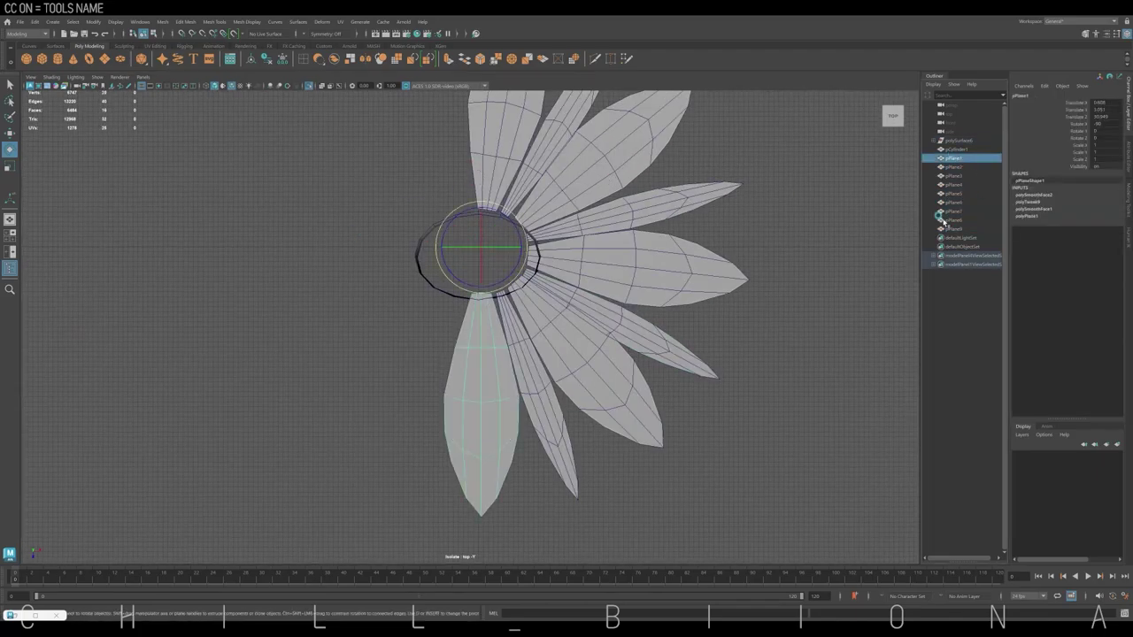
pyautogui.keyDown('shift'); pyautogui.click(953, 228); pyautogui.keyUp('shift')
pyautogui.click(163, 21)
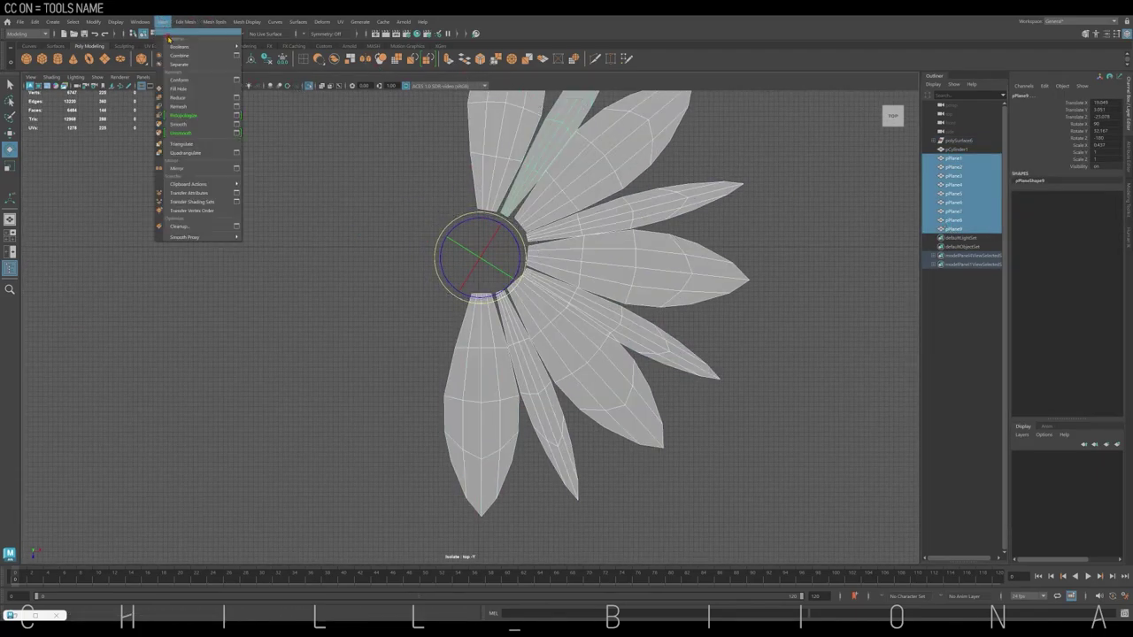
pyautogui.click(806, 297)
# Duplicate one petal as a spare and move it off to the right
pyautogui.scroll(-2, 430, 182)
pyautogui.click(467, 379)
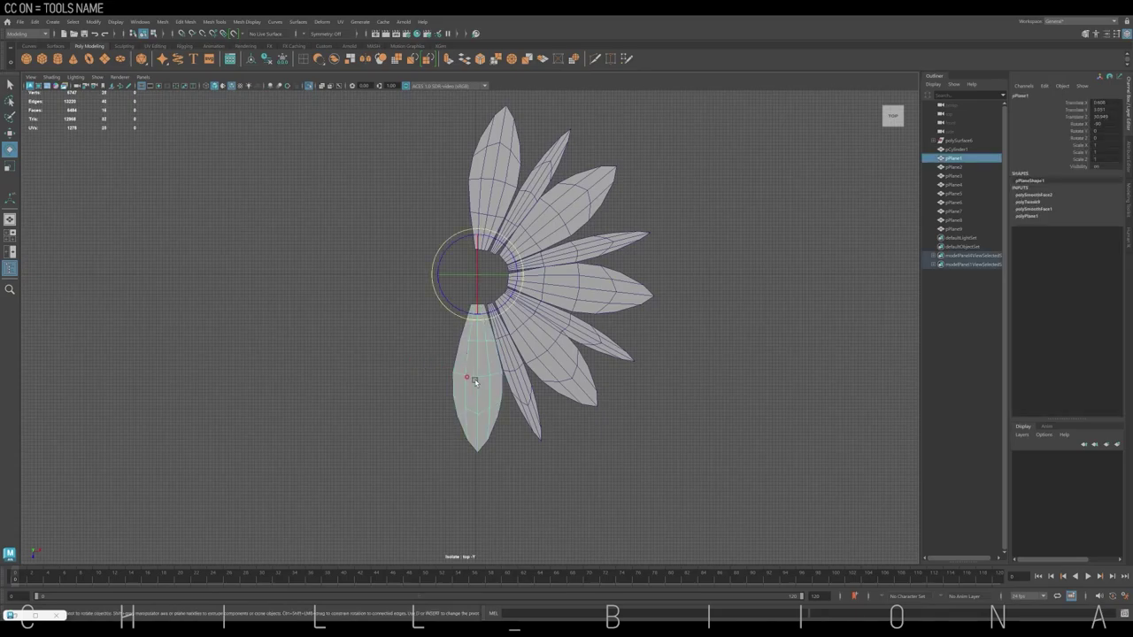
pyautogui.hotkey('ctrl', 'd')
pyautogui.moveTo(496, 381)
pyautogui.mouseDown()
pyautogui.moveTo(748, 270)
pyautogui.moveTo(898, 270)
pyautogui.mouseUp()
# Combine petals pPlane1–pPlane9 into one flower mesh with Mesh > Combine
pyautogui.click(953, 157)
pyautogui.keyDown('shift'); pyautogui.click(953, 229); pyautogui.keyUp('shift')
pyautogui.click(163, 21)
pyautogui.click(190, 206)
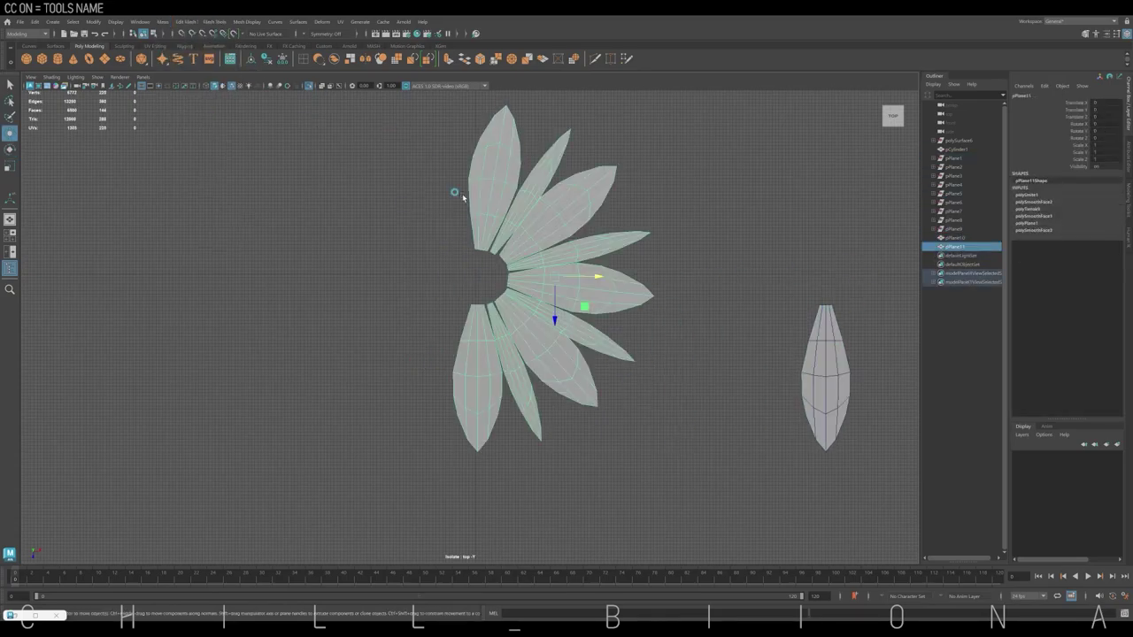
pyautogui.scroll(5, 414, 313)
pyautogui.moveTo(483, 206); pyautogui.dragTo(453, 193, button='right')
# Merge the petal base vertices to close the gaps around the flower centre
pyautogui.click(488, 218)
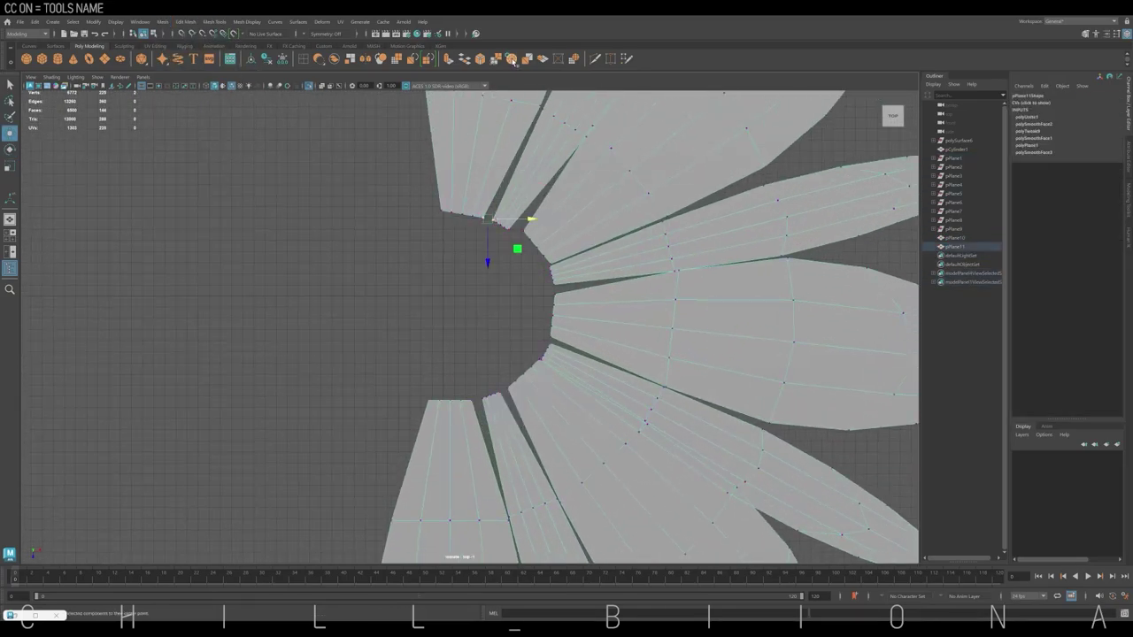
pyautogui.moveTo(553, 242)
pyautogui.mouseDown()
pyautogui.moveTo(531, 254)
pyautogui.moveTo(541, 392)
pyautogui.mouseUp()
pyautogui.keyDown('alt'); pyautogui.moveTo(531, 398); pyautogui.dragTo(495, 266, button='middle'); pyautogui.keyUp('alt')
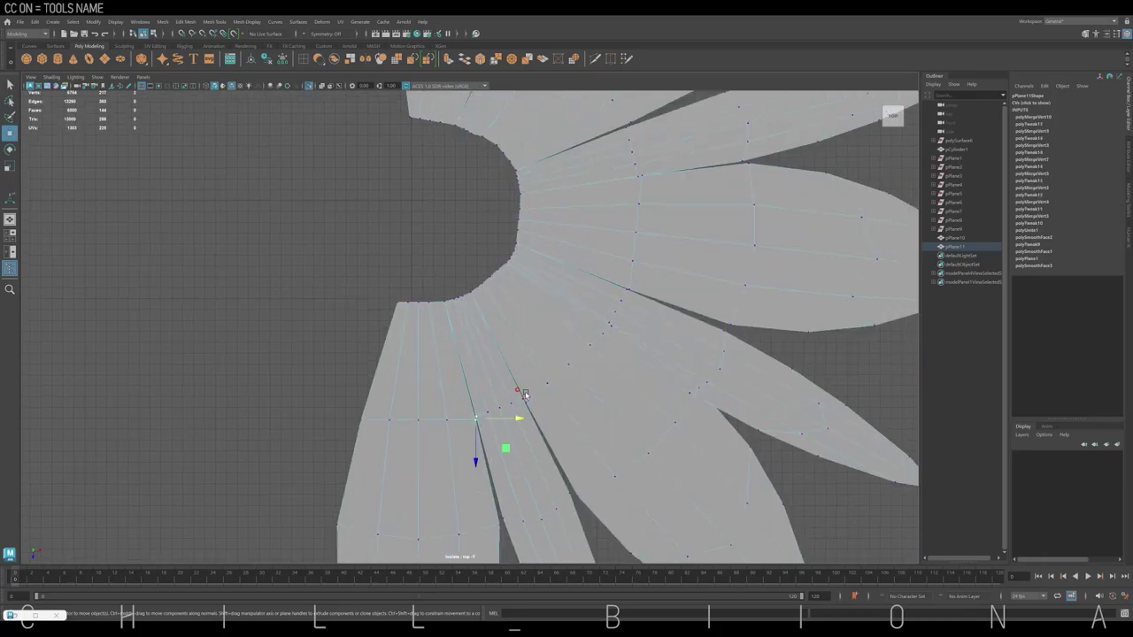
pyautogui.moveTo(496, 371)
pyautogui.mouseDown()
pyautogui.moveTo(628, 348)
pyautogui.moveTo(688, 392)
pyautogui.mouseUp()
pyautogui.moveTo(687, 392)
pyautogui.keyDown('alt'); pyautogui.mouseDown(button='middle')
pyautogui.moveTo(561, 189)
pyautogui.moveTo(582, 188)
pyautogui.mouseUp(button='middle'); pyautogui.keyUp('alt')
pyautogui.moveTo(583, 188); pyautogui.dragTo(641, 237)
pyautogui.keyDown('alt'); pyautogui.moveTo(641, 237); pyautogui.dragTo(581, 199, button='middle'); pyautogui.keyUp('alt')
# Return to object mode and rotate the flower mesh into place
pyautogui.press('F8')
pyautogui.scroll(-5, 519, 235)
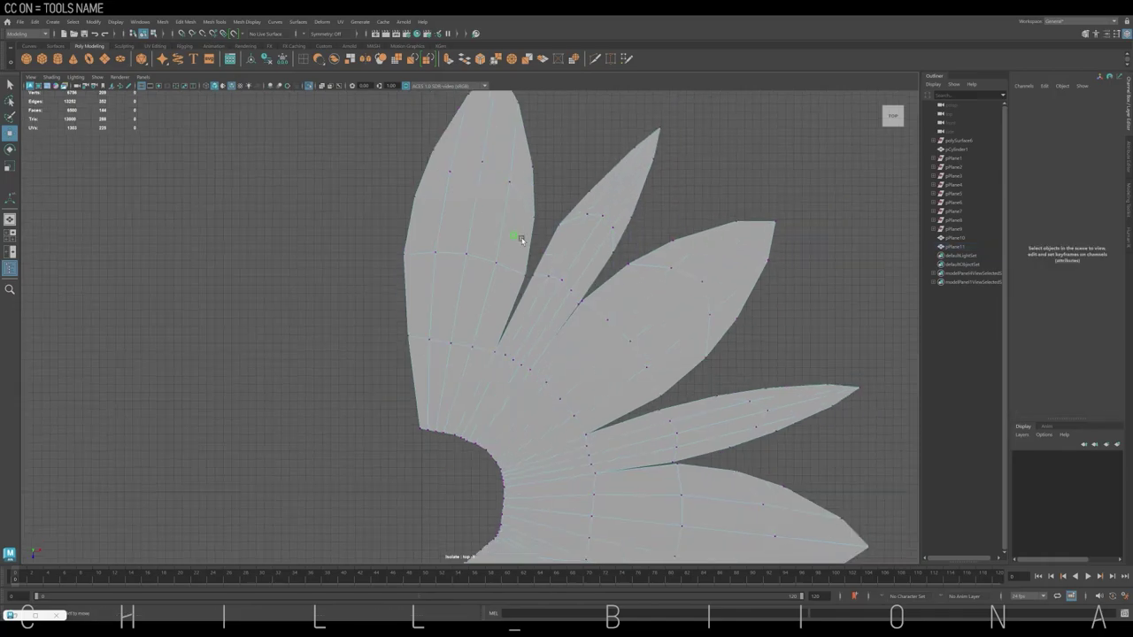
pyautogui.scroll(-3, 518, 235)
pyautogui.press('e')
pyautogui.moveTo(530, 310); pyautogui.dragTo(535, 338)
pyautogui.keyDown('alt'); pyautogui.moveTo(535, 338); pyautogui.dragTo(554, 186, button='middle'); pyautogui.keyUp('alt')
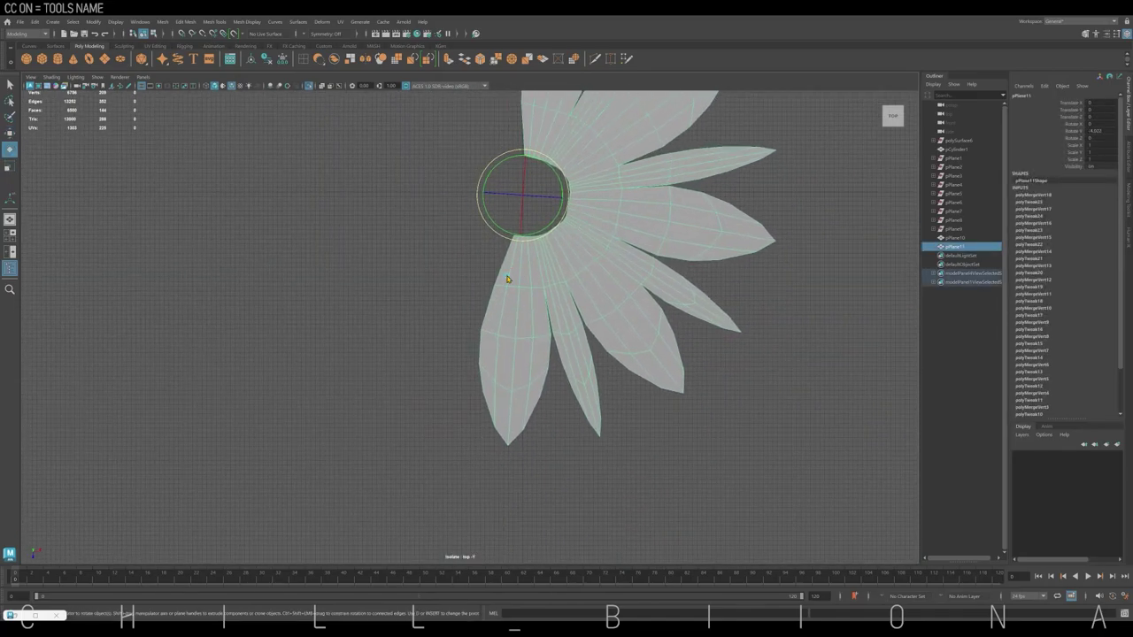
pyautogui.moveTo(460, 243)
pyautogui.mouseDown()
pyautogui.moveTo(481, 417)
pyautogui.moveTo(500, 434)
pyautogui.mouseUp()
pyautogui.click(507, 283)
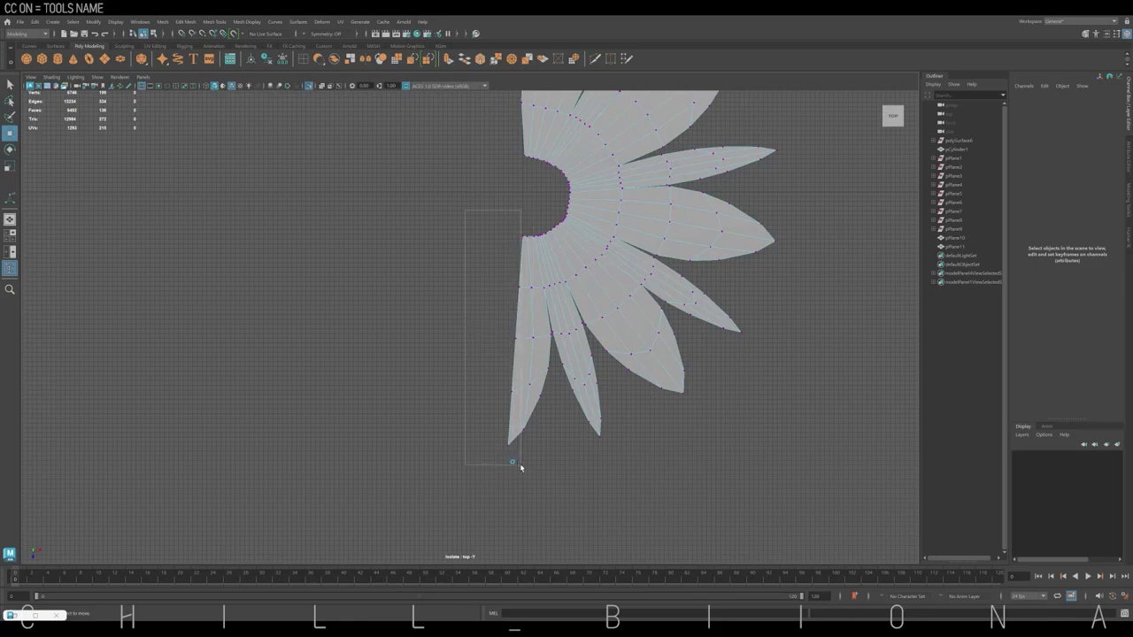
# Line the left-edge vertices up on the mirror line, then mirror the half flower
pyautogui.moveTo(520, 467); pyautogui.dragTo(521, 464)
pyautogui.press('e')
pyautogui.press('w')
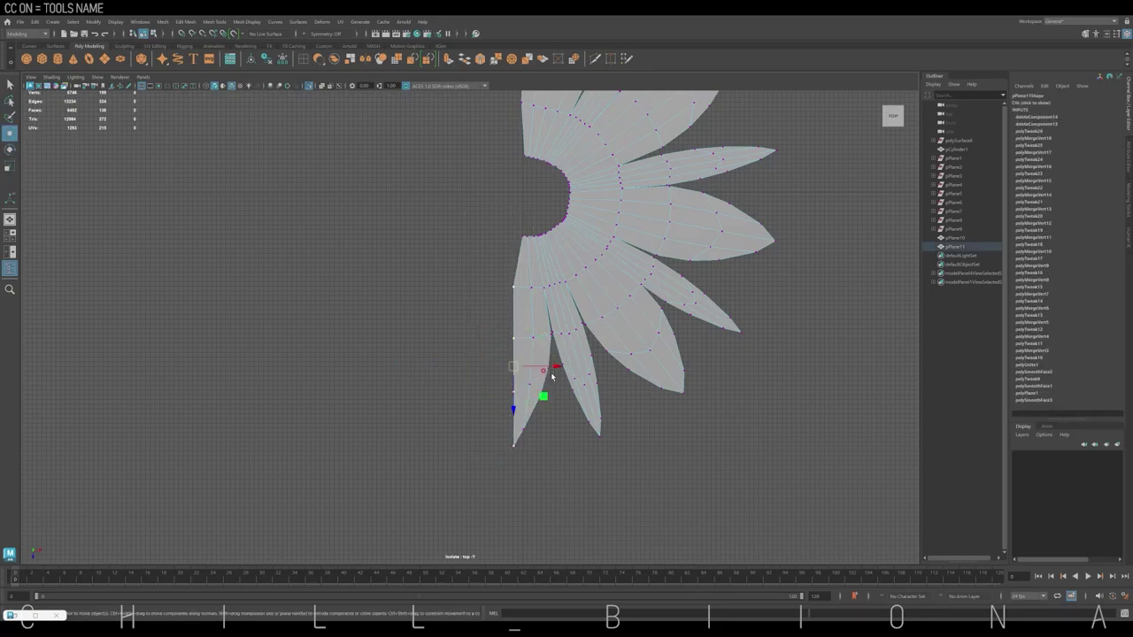
pyautogui.press('w')
pyautogui.moveTo(554, 367); pyautogui.dragTo(566, 366)
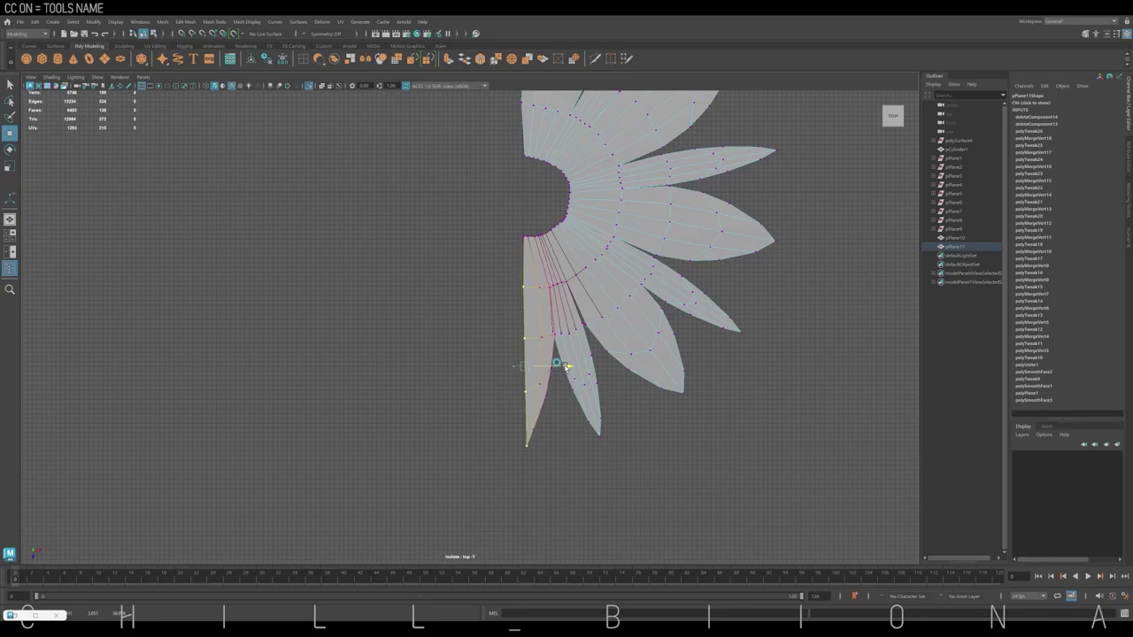
pyautogui.click(522, 256)
pyautogui.press('f')
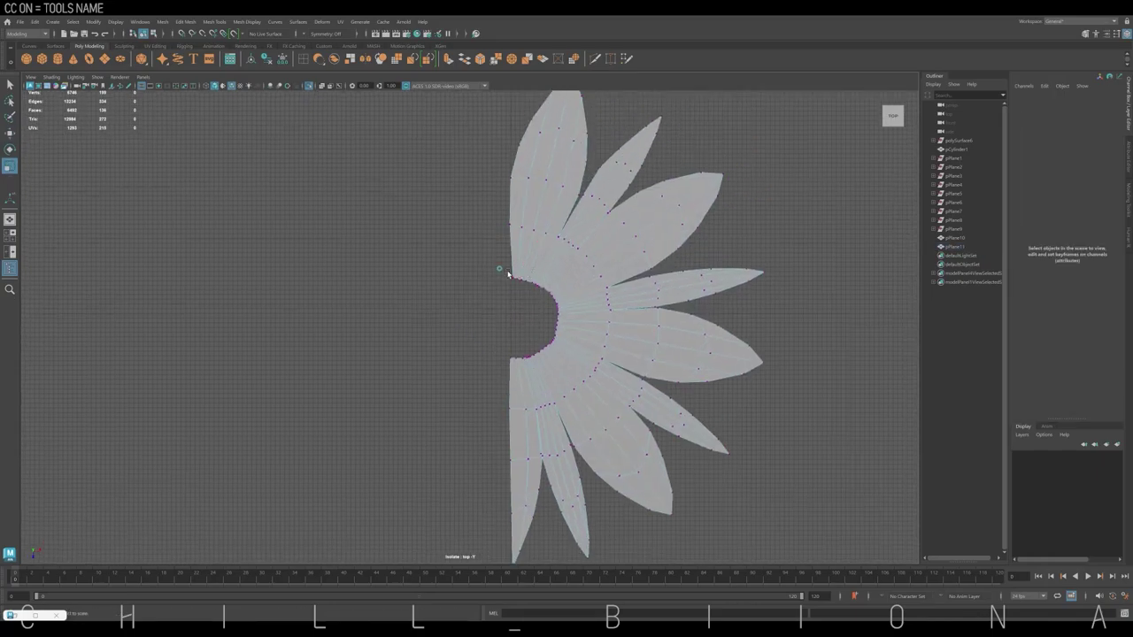
pyautogui.keyDown('shift'); pyautogui.moveTo(534, 283); pyautogui.dragTo(471, 185, button='right'); pyautogui.keyUp('shift')
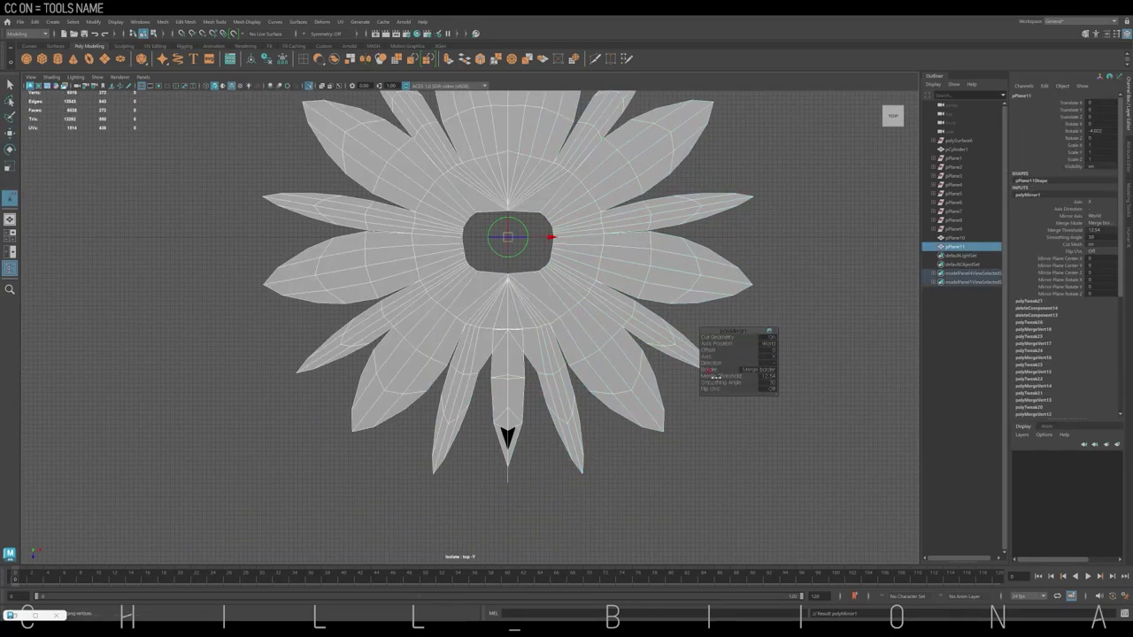
# Adjust the mirror merge threshold and raise the flower to the character's waist
pyautogui.click(713, 375)
pyautogui.scroll(-2, 746, 216)
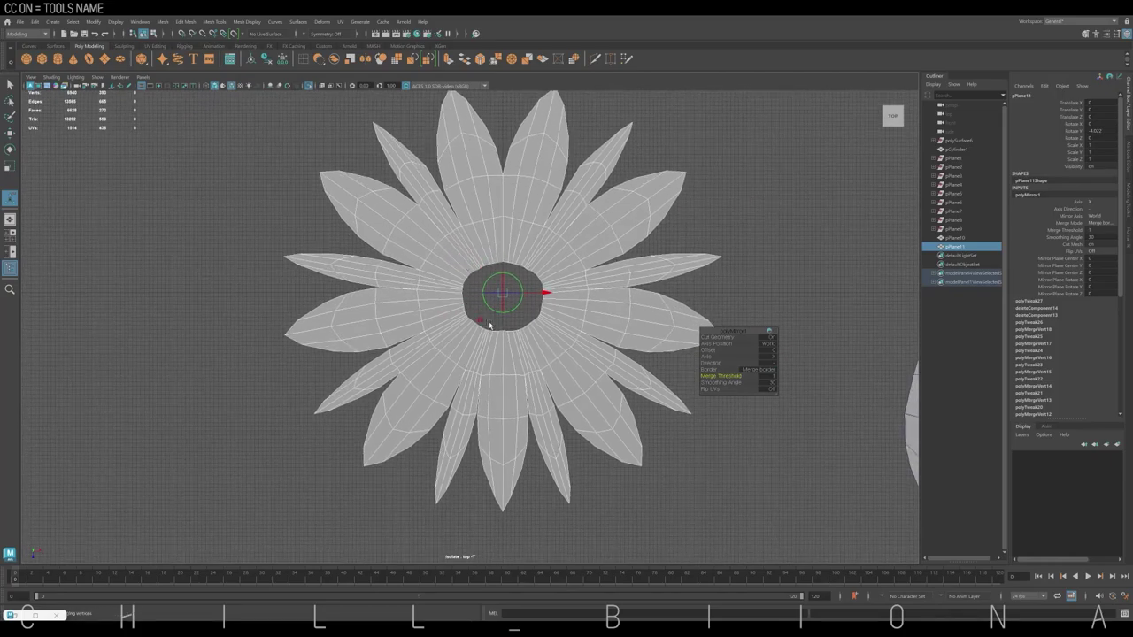
pyautogui.press('space')
pyautogui.press('w')
pyautogui.moveTo(731, 217); pyautogui.dragTo(731, 103)
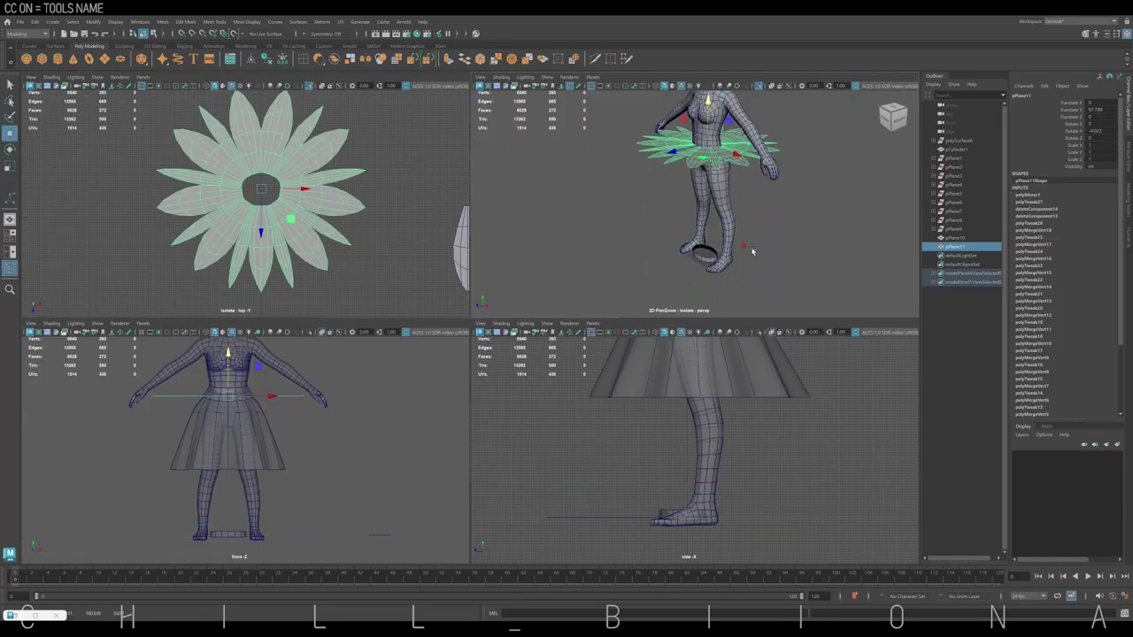
# Check the flower against the skirt, then isolate the spare petal in top view
pyautogui.click(759, 89)
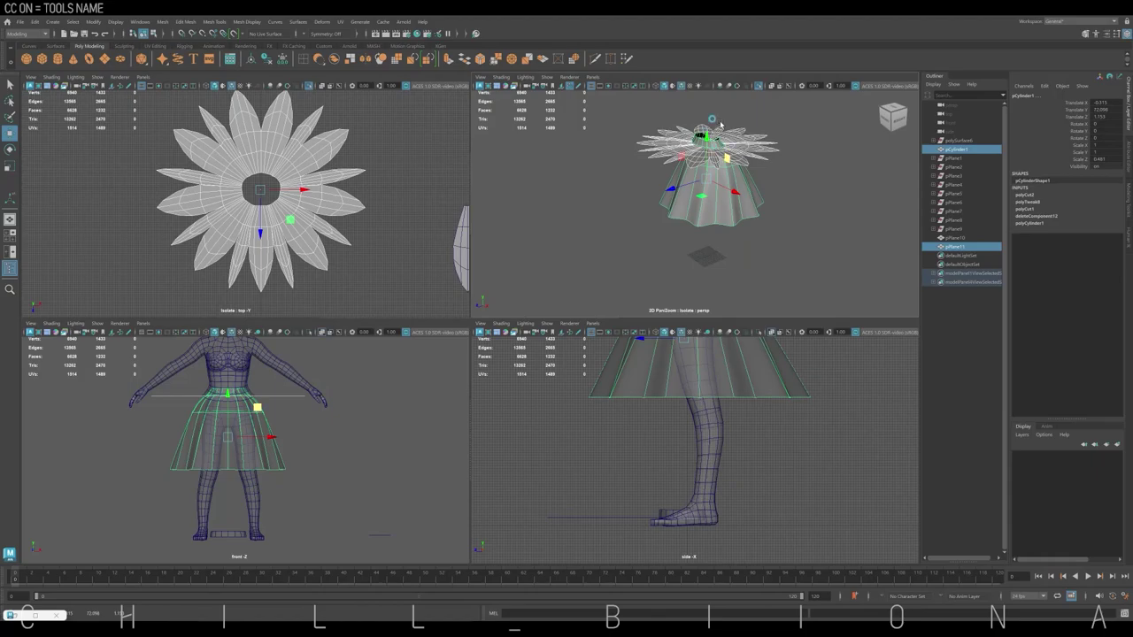
pyautogui.scroll(3, 721, 124)
pyautogui.click(672, 150)
pyautogui.scroll(5, 673, 150)
pyautogui.moveTo(672, 151)
pyautogui.keyDown('alt'); pyautogui.mouseDown()
pyautogui.moveTo(611, 182)
pyautogui.moveTo(610, 132)
pyautogui.mouseUp(); pyautogui.keyUp('alt')
pyautogui.click(607, 182)
pyautogui.hotkey('ctrl', '1')
pyautogui.scroll(5, 655, 124)
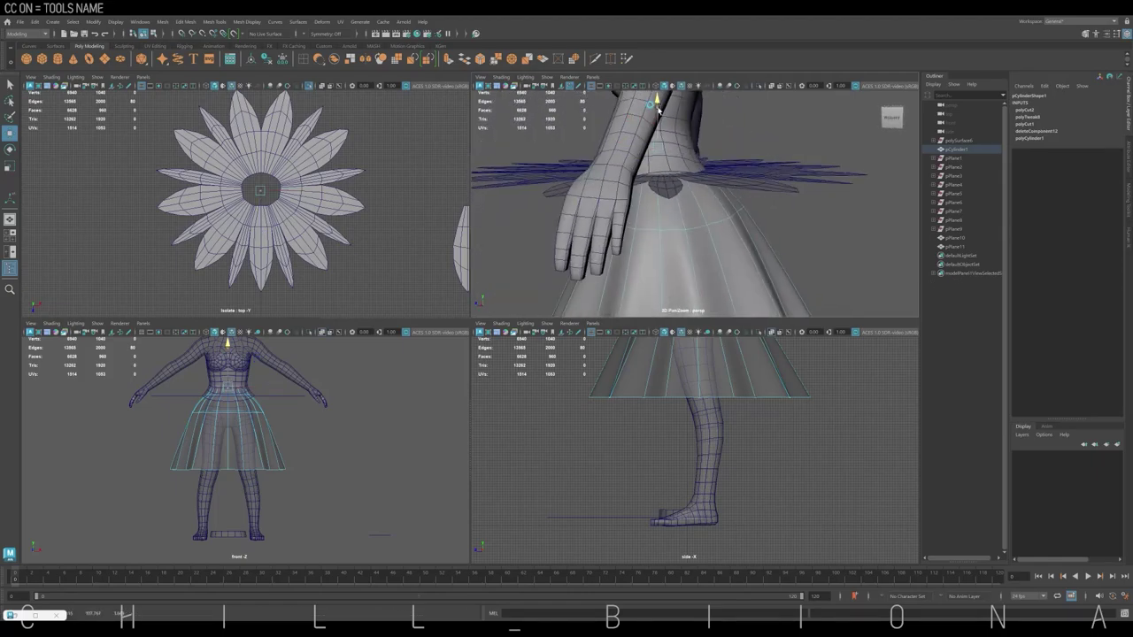
pyautogui.hotkey('ctrl', '1')
pyautogui.click(410, 235)
pyautogui.hotkey('ctrl', '1')
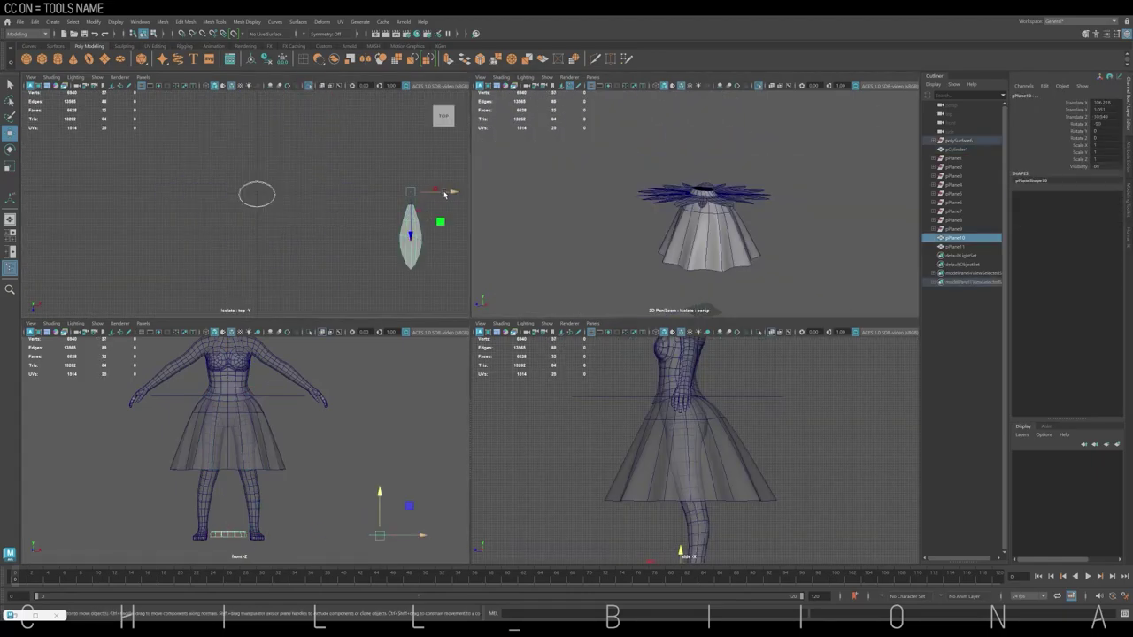
# Scale the spare petal pPlane10 down toward its pivot
pyautogui.press('r')
pyautogui.moveTo(409, 192); pyautogui.dragTo(370, 184)
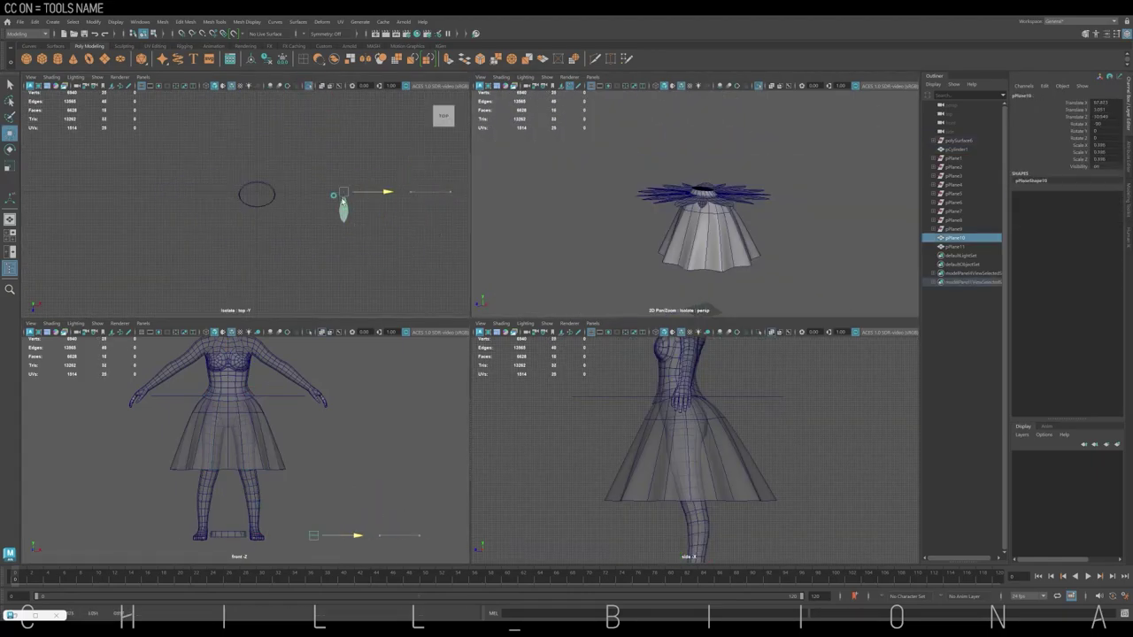
pyautogui.press('space')
pyautogui.scroll(2, 531, 266)
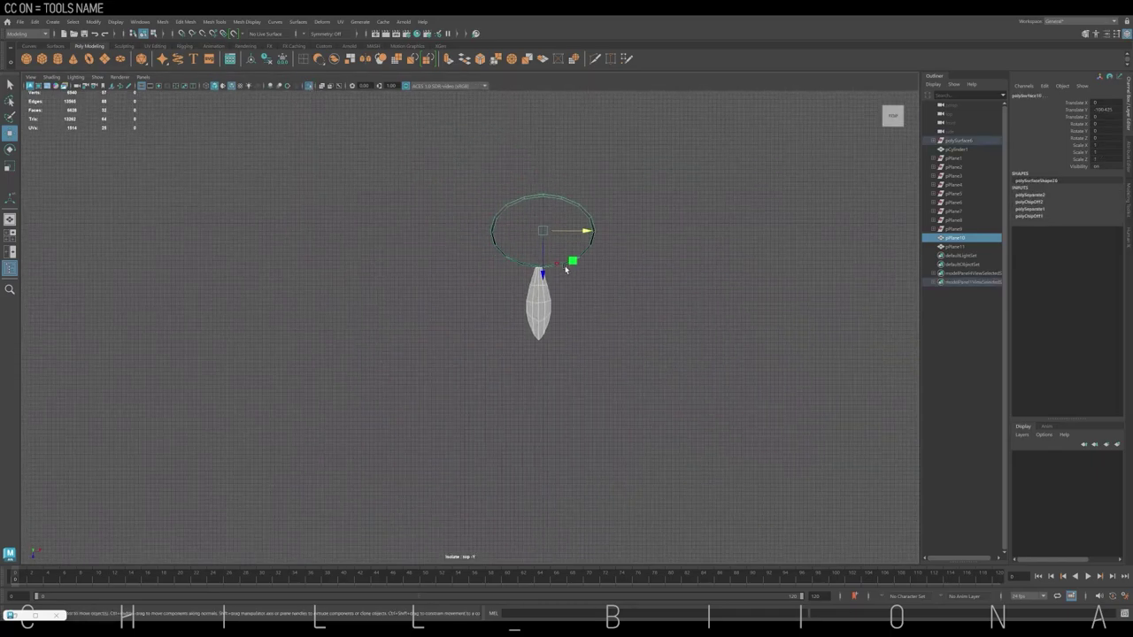
pyautogui.click(541, 301)
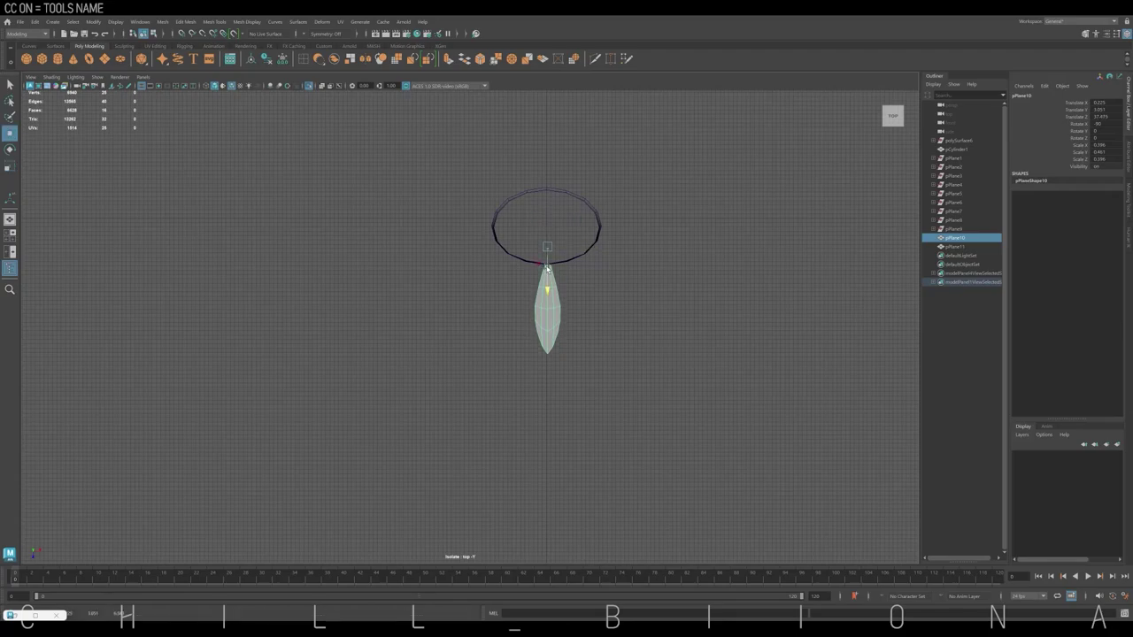
# Fan duplicated, rotated petal copies around the small circle with Shift+D repeats
pyautogui.hotkey('ctrl', 'd')
pyautogui.press('e')
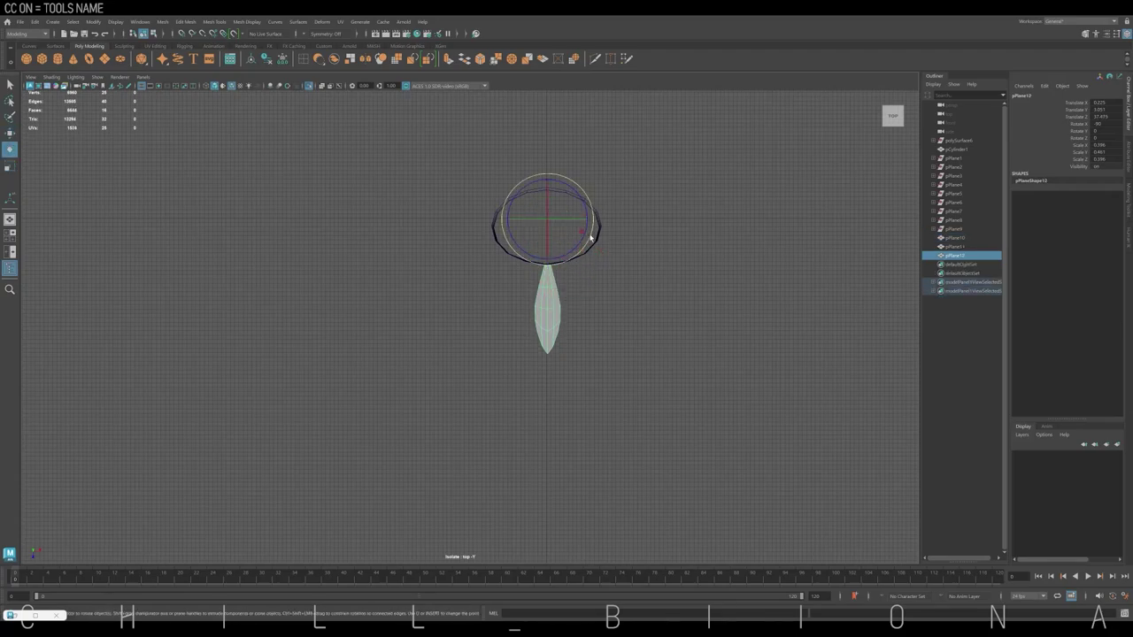
pyautogui.moveTo(593, 244); pyautogui.dragTo(598, 215)
pyautogui.hotkey('shift', 'd')
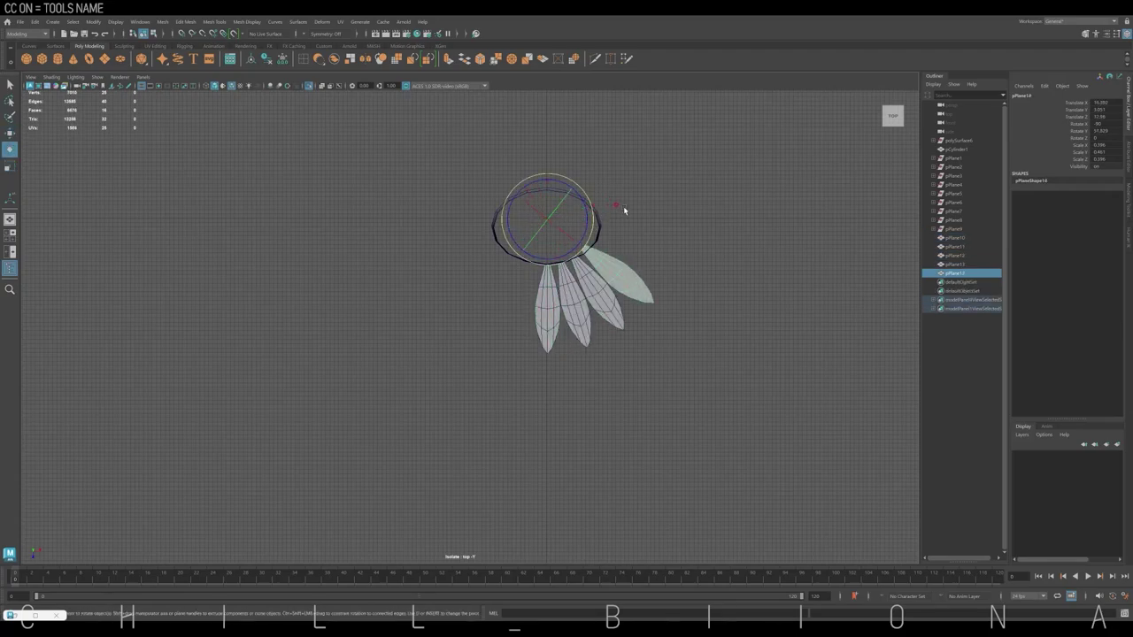
pyautogui.hotkey('shift', 'd')
pyautogui.hotkey('shift', 'd')
pyautogui.hotkey('shift', 'd')
pyautogui.hotkey('shift', 'd')
pyautogui.hotkey('shift', 'd')
pyautogui.hotkey('shift', 'd')
pyautogui.hotkey('shift', 'd')
# Lengthen the right horizontal petal and re-angle the upper petals
pyautogui.press('Left')
pyautogui.press('Left')
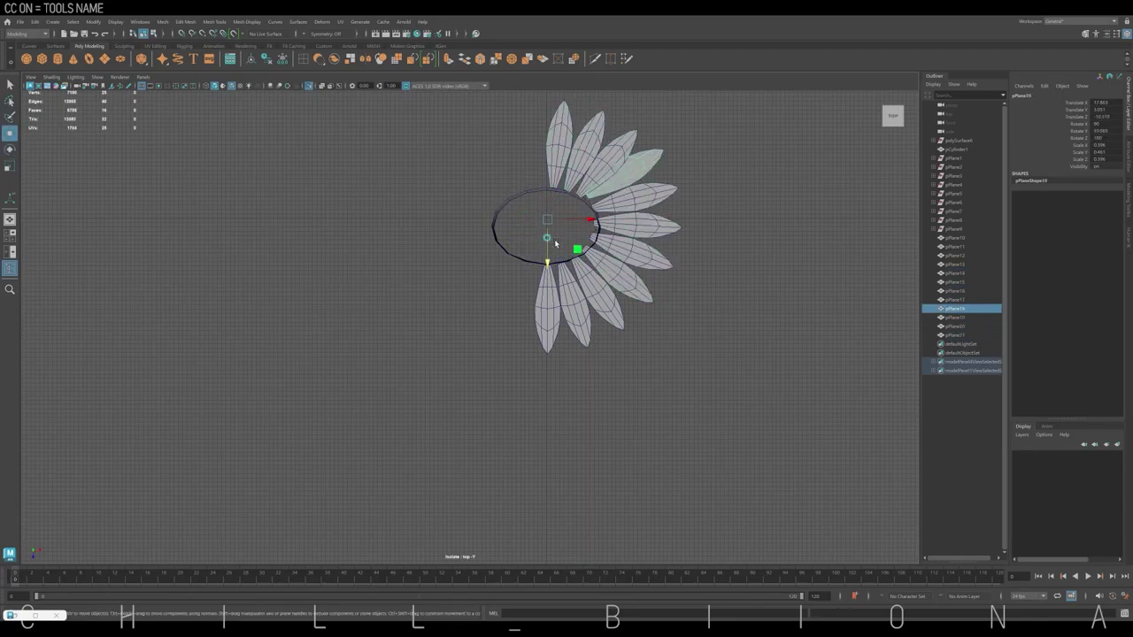
pyautogui.press('Left')
pyautogui.press('Left')
pyautogui.press('Left')
pyautogui.press('Left')
pyautogui.press('Left')
pyautogui.press('Left')
pyautogui.press('Left')
pyautogui.press('r')
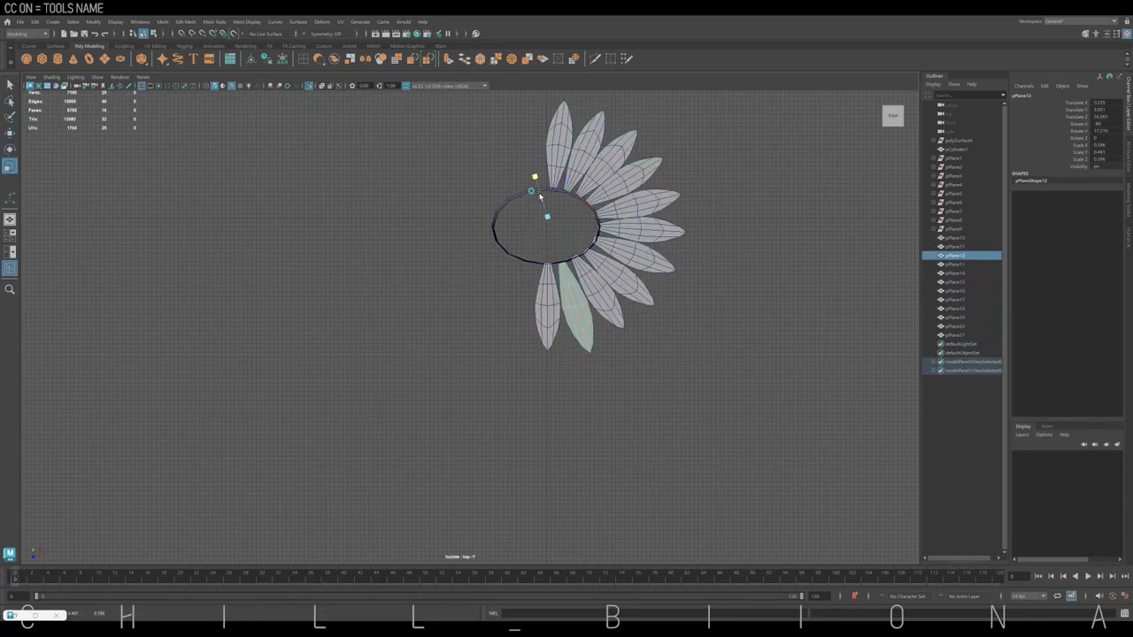
pyautogui.press('Right')
pyautogui.press('Right')
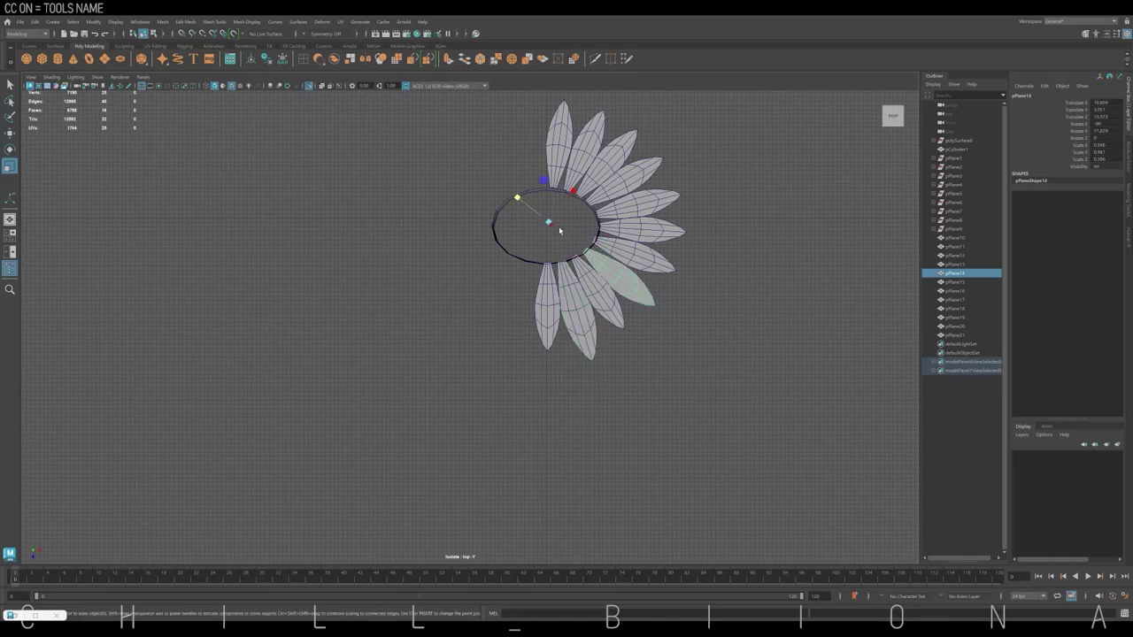
pyautogui.press('Right')
pyautogui.press('Right')
pyautogui.moveTo(573, 246); pyautogui.dragTo(568, 166)
pyautogui.press('Right')
pyautogui.press('Right')
pyautogui.press('Right')
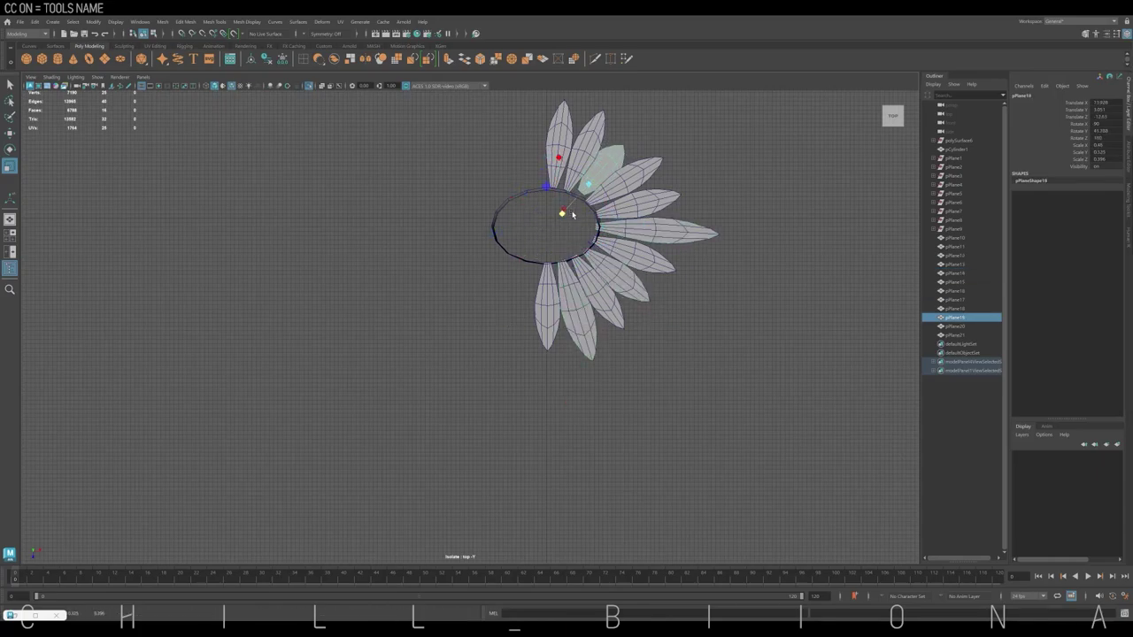
pyautogui.press('e')
pyautogui.moveTo(572, 213); pyautogui.dragTo(627, 209)
pyautogui.press('Left')
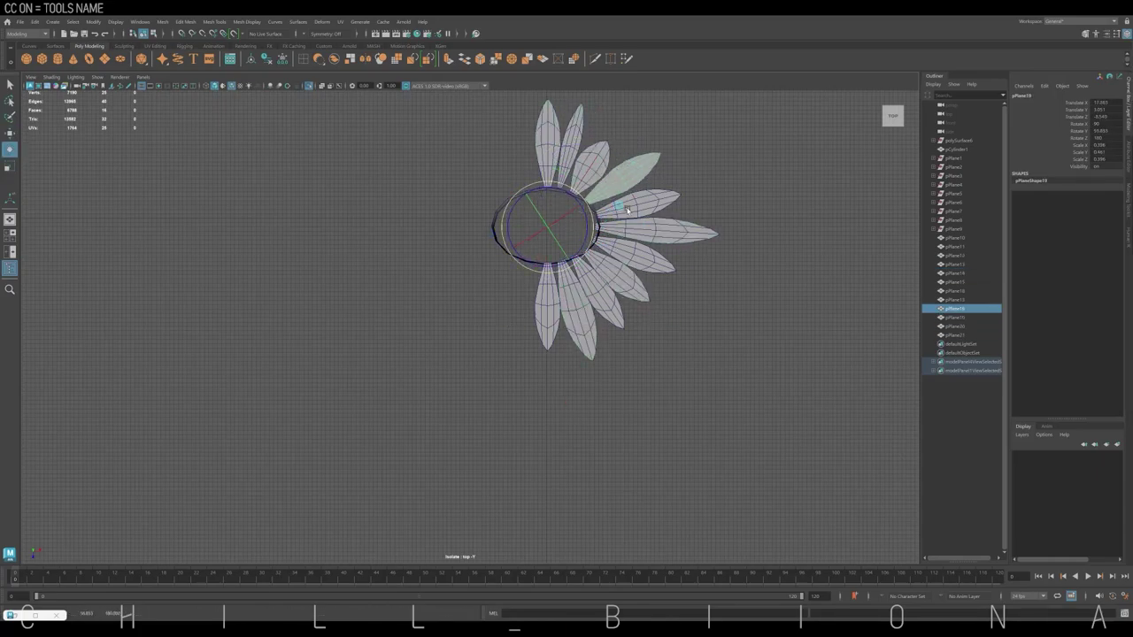
pyautogui.press('Left')
pyautogui.press('Left')
pyautogui.press('Left')
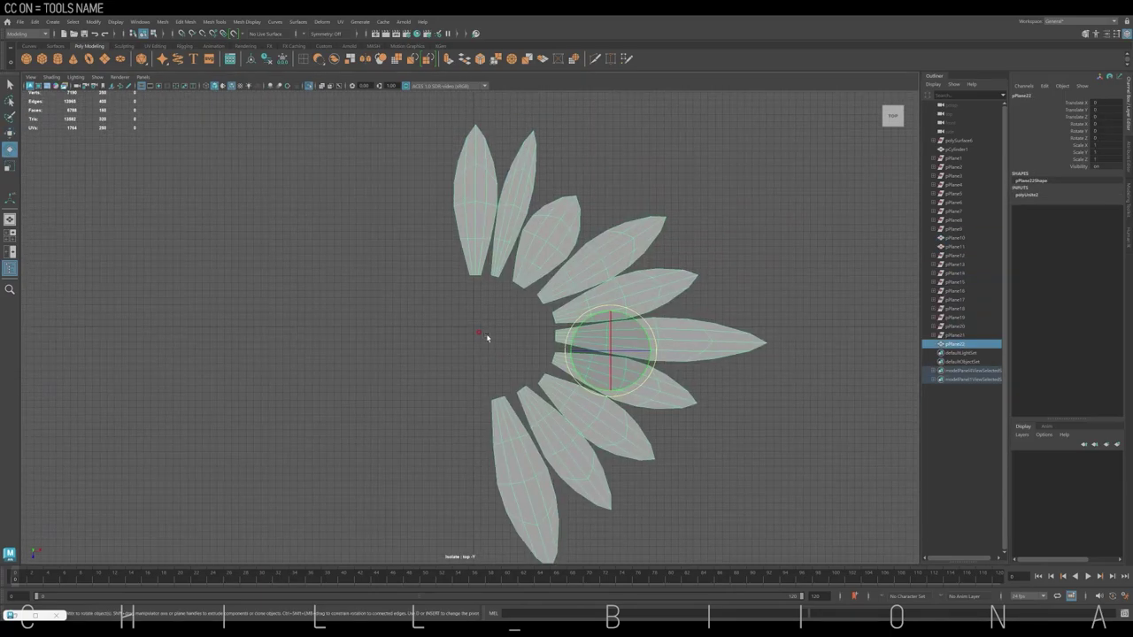
# Tweak the smaller petal ring's base vertices in vertex mode, then deselect it
pyautogui.press('F9')
pyautogui.moveTo(490, 284); pyautogui.dragTo(534, 293)
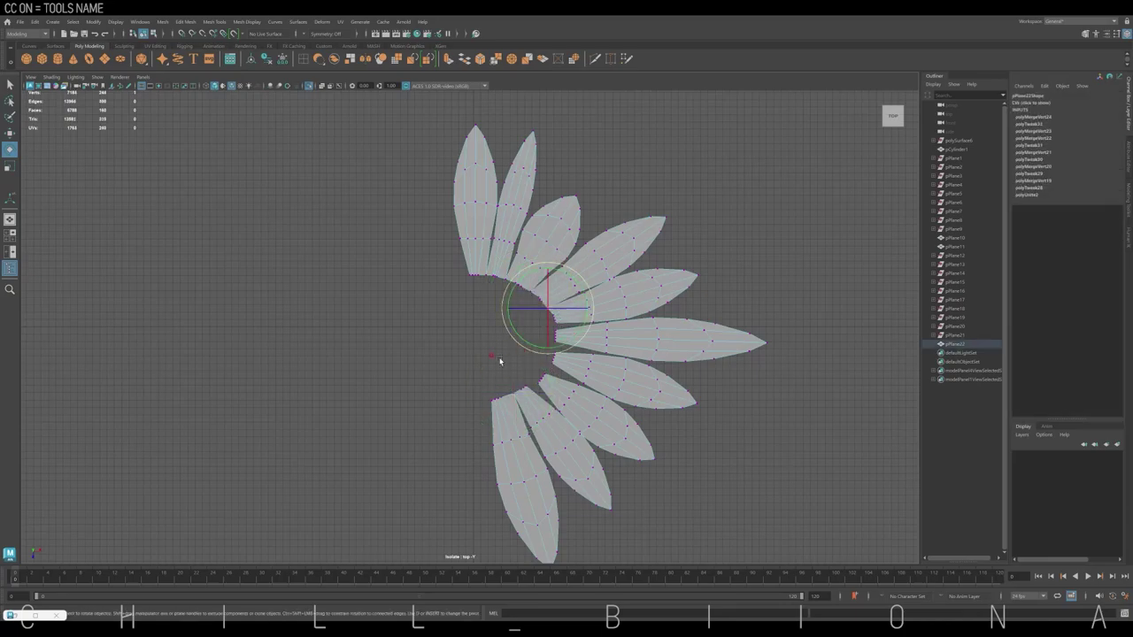
pyautogui.scroll(3, 610, 370)
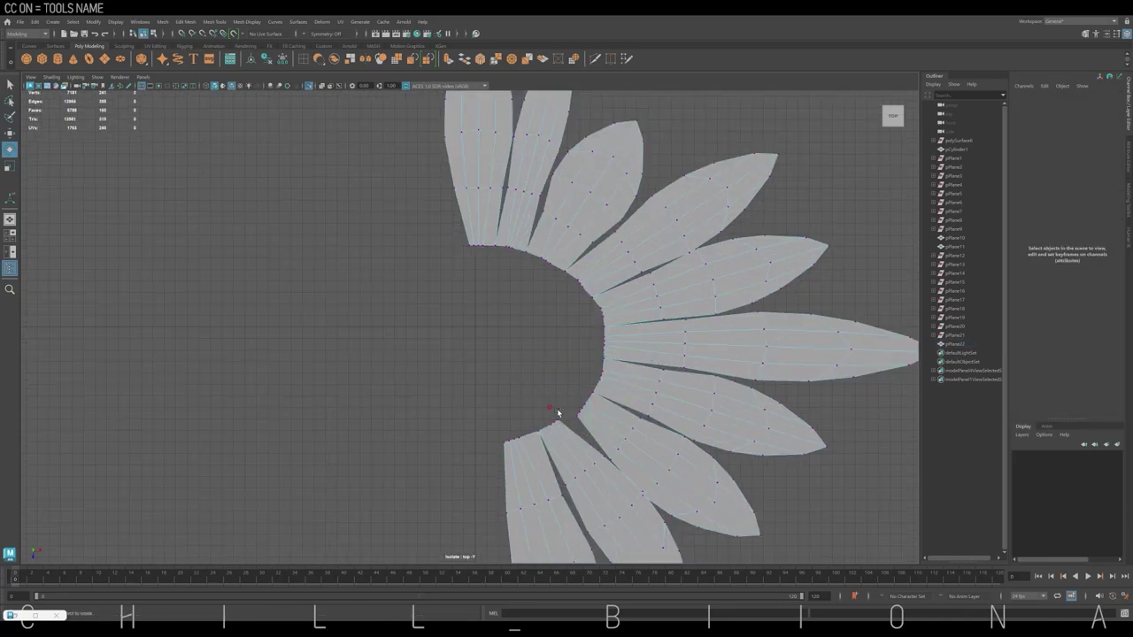
pyautogui.click(557, 412)
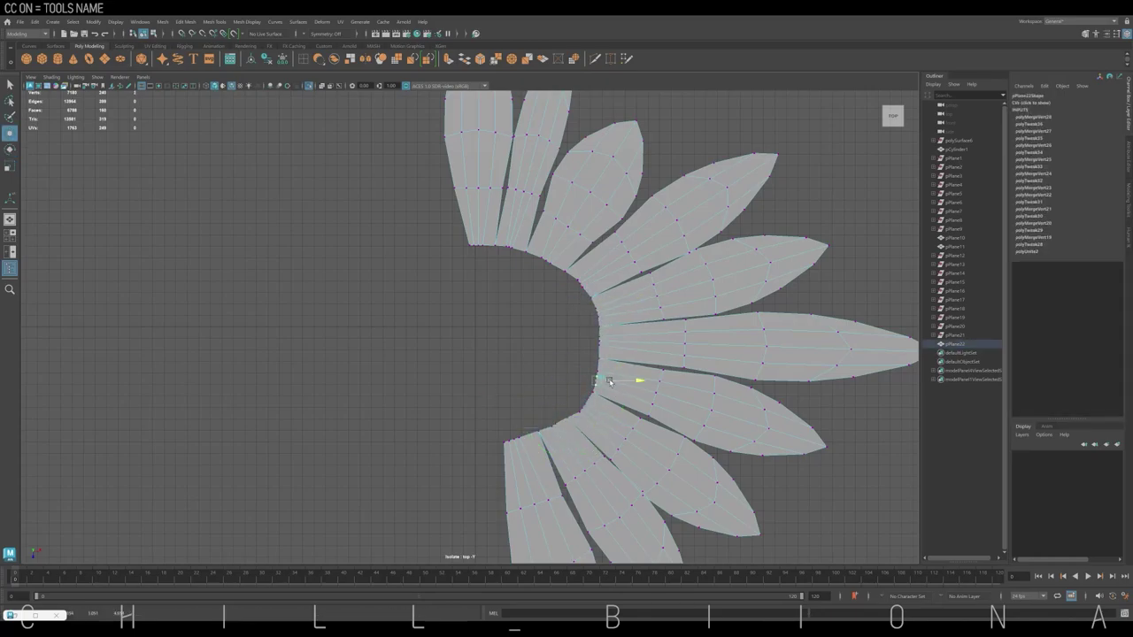
pyautogui.click(505, 253)
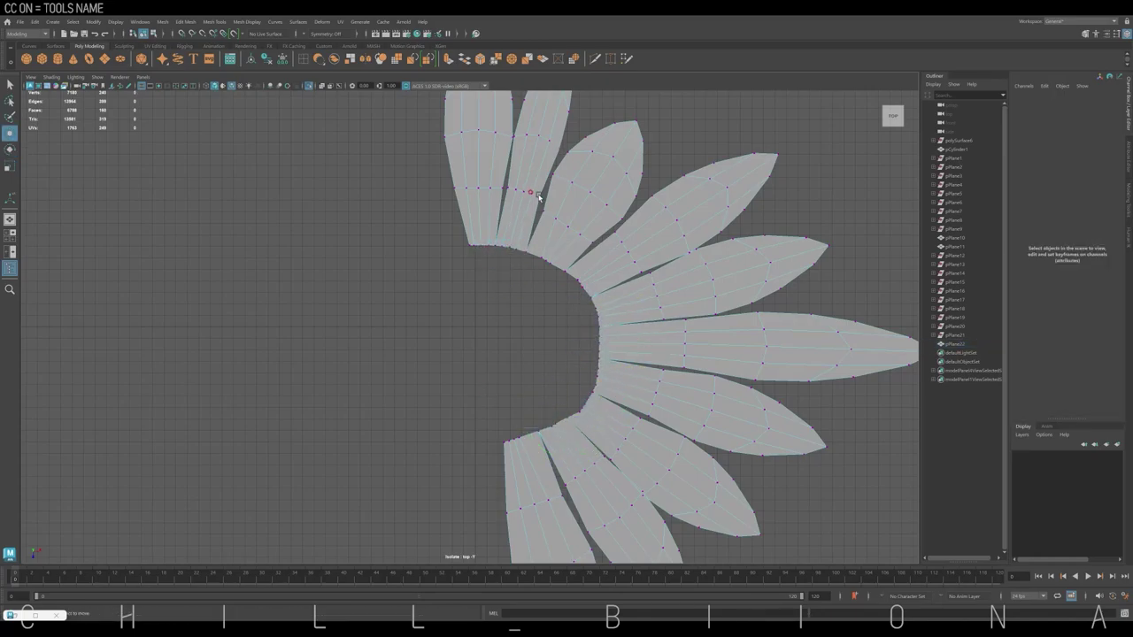
pyautogui.click(637, 226)
pyautogui.keyDown('alt'); pyautogui.moveTo(651, 484); pyautogui.dragTo(651, 307, button='middle'); pyautogui.keyUp('alt')
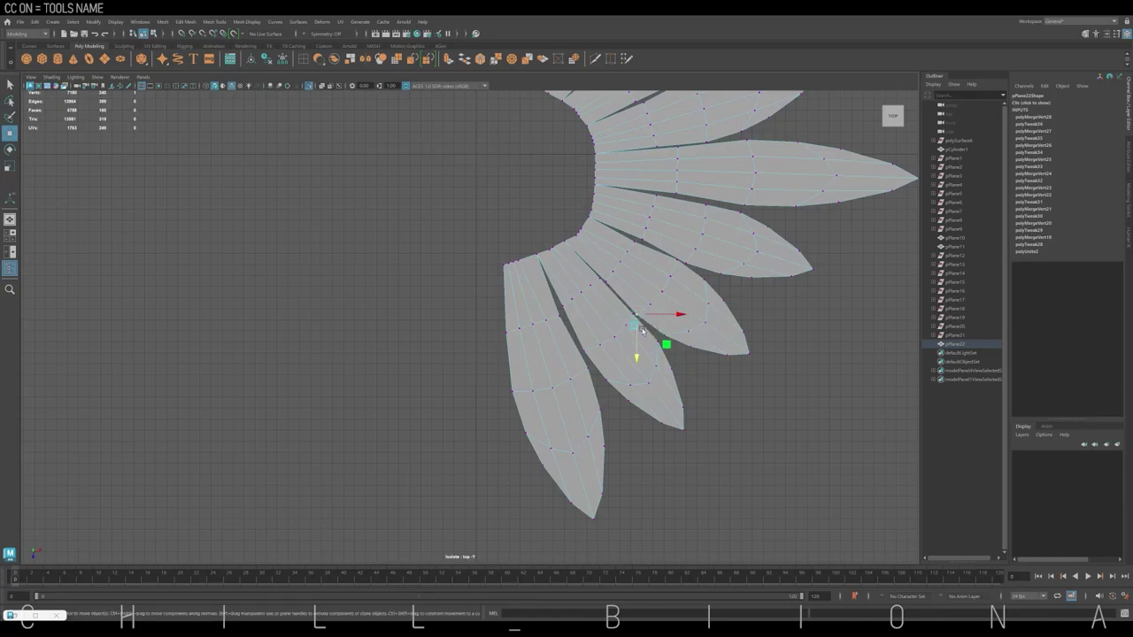
pyautogui.moveTo(641, 330); pyautogui.dragTo(610, 326)
pyautogui.click(524, 226)
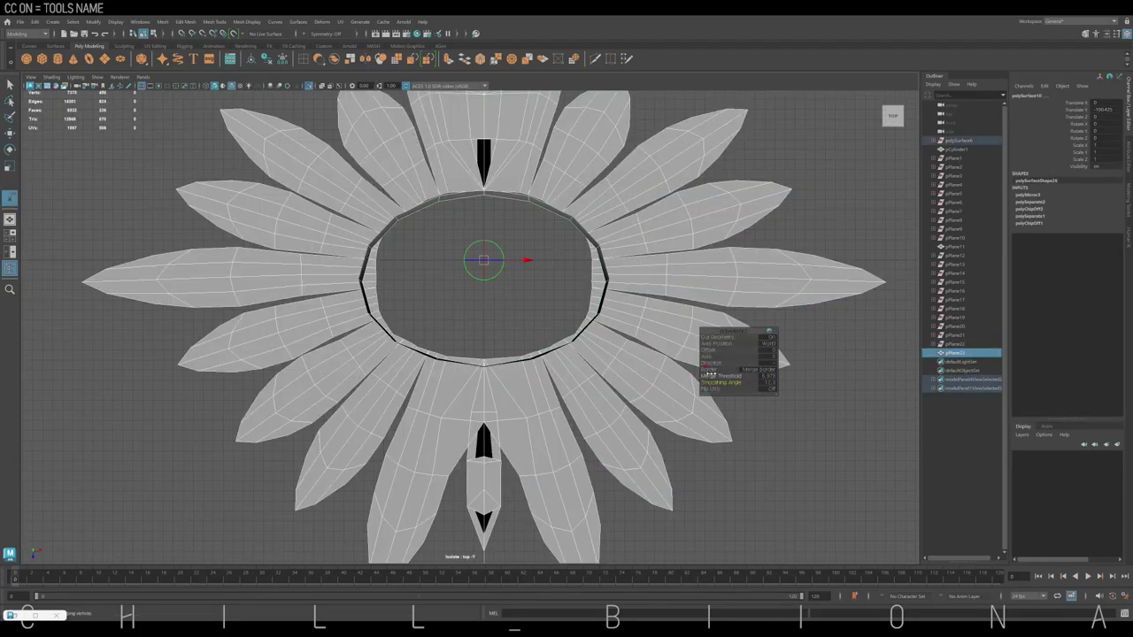
pyautogui.click(819, 153)
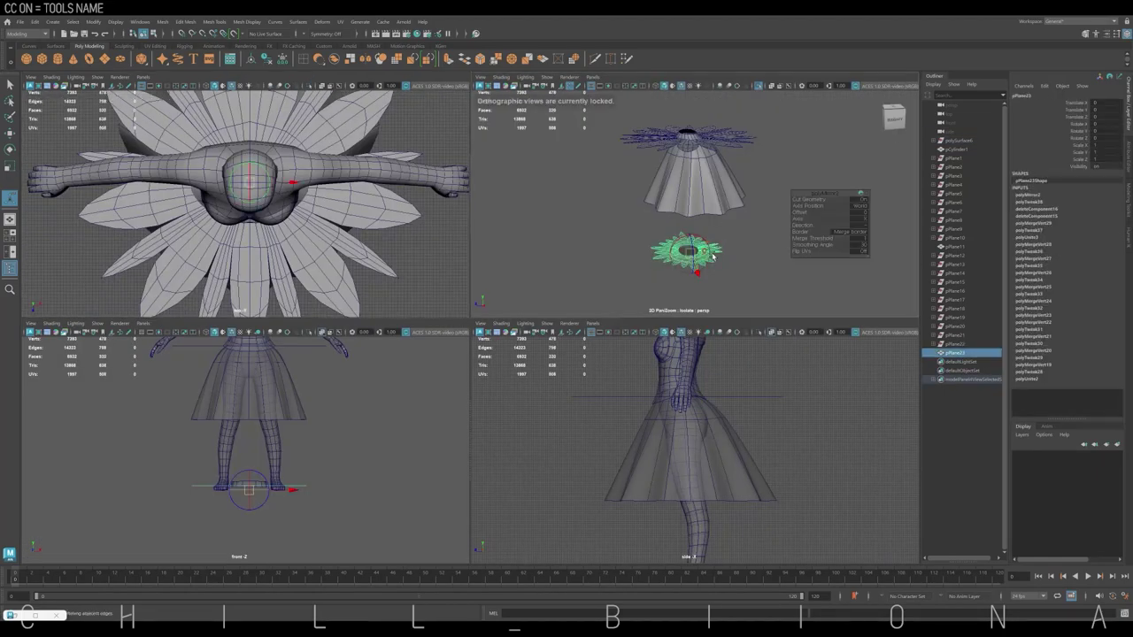
# Raise the large petal ring to the skirt's top and shrink-wrap it onto pCylinder1
pyautogui.moveTo(712, 255); pyautogui.dragTo(690, 137)
pyautogui.press('space')
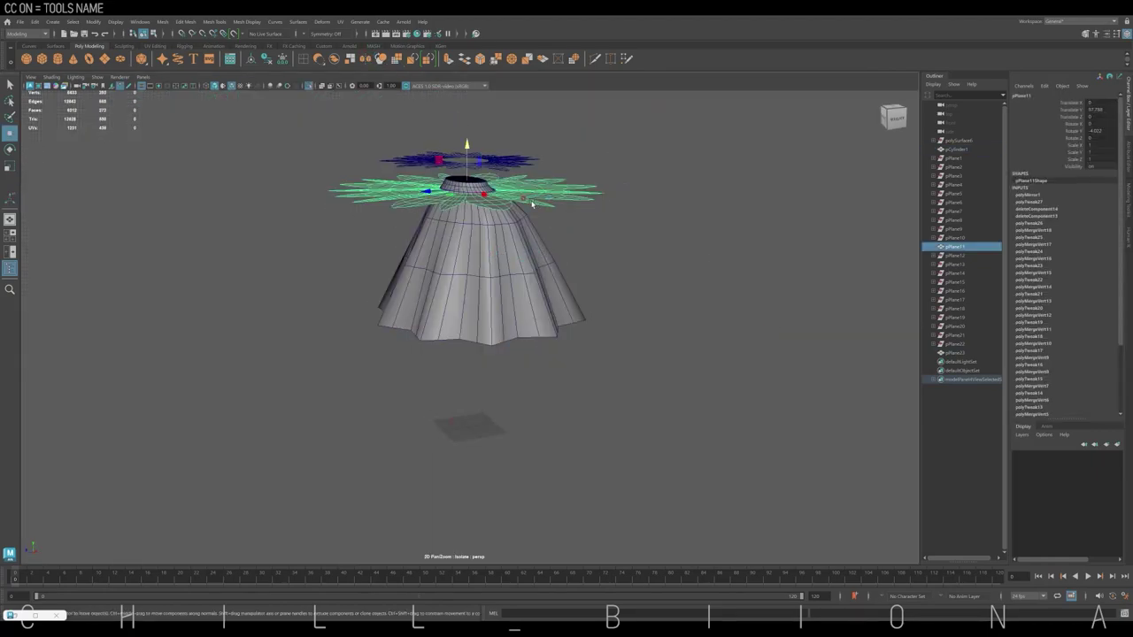
pyautogui.keyDown('shift'); pyautogui.click(529, 209); pyautogui.keyUp('shift')
pyautogui.click(321, 21)
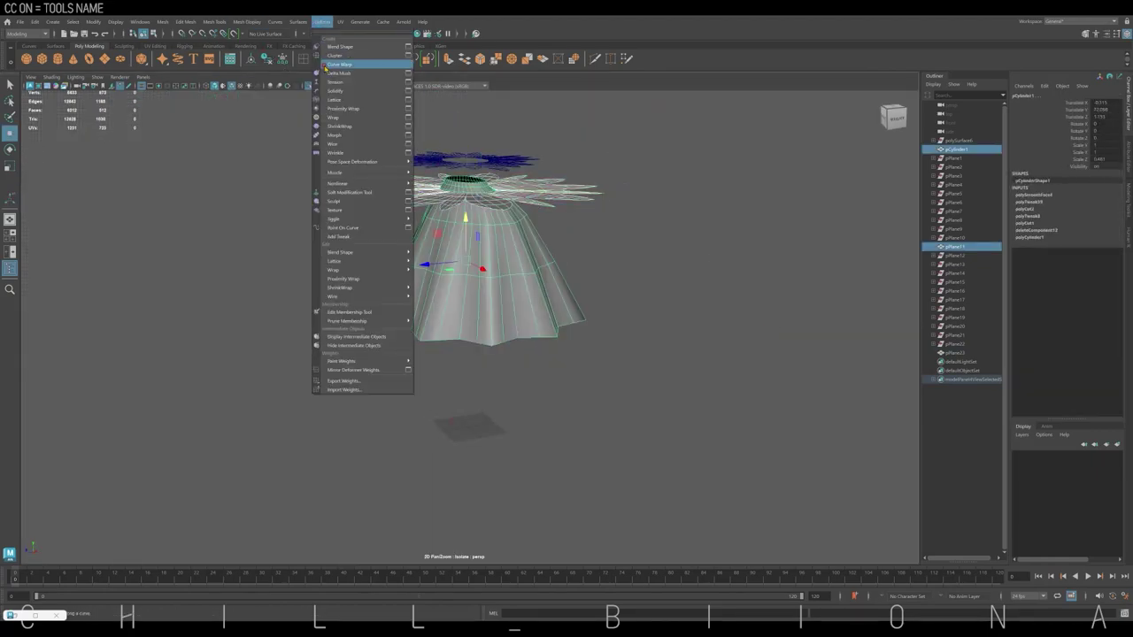
pyautogui.click(347, 130)
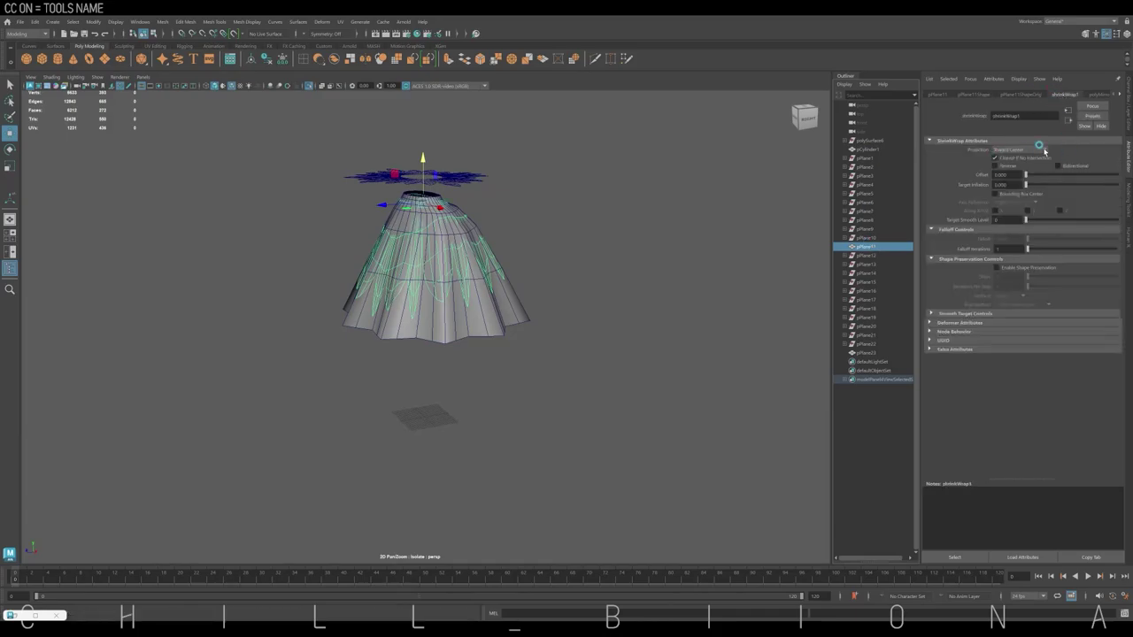
# Orbit around the skirt to inspect the shrink-wrapped petal ring
pyautogui.keyDown('alt'); pyautogui.moveTo(398, 266); pyautogui.dragTo(379, 200); pyautogui.keyUp('alt')
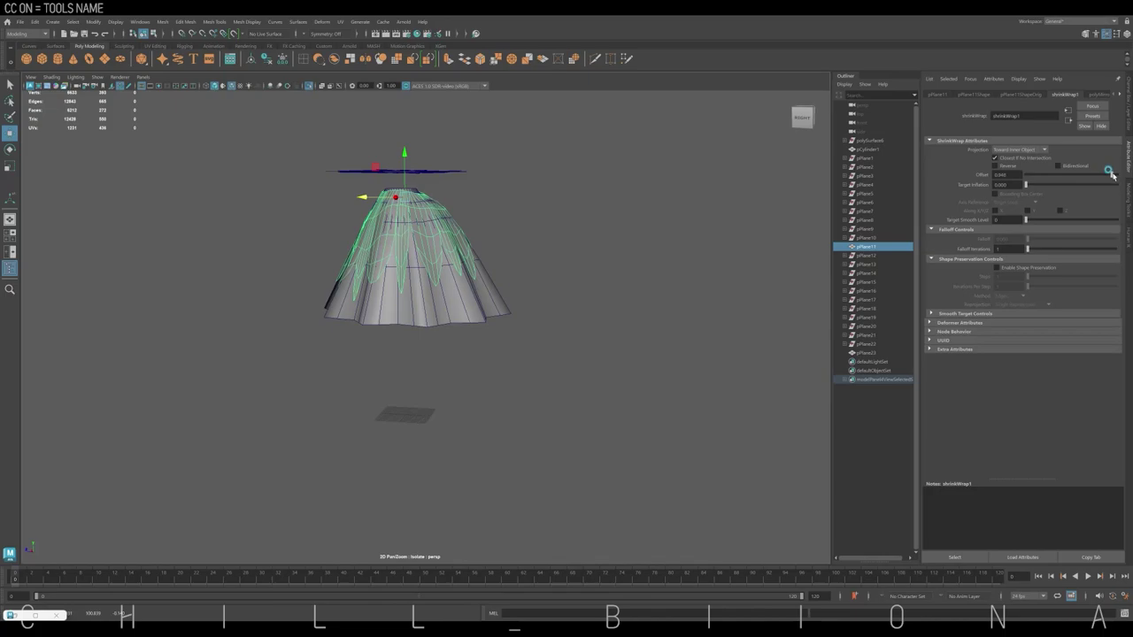
pyautogui.keyDown('alt'); pyautogui.moveTo(536, 267); pyautogui.dragTo(449, 121); pyautogui.keyUp('alt')
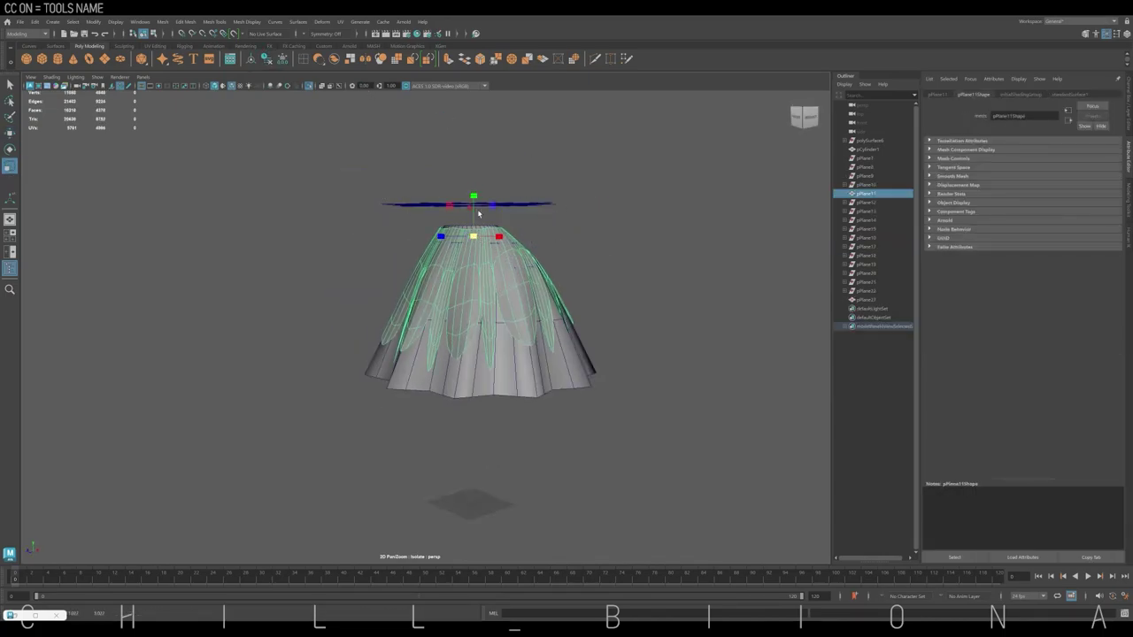
pyautogui.keyDown('alt'); pyautogui.moveTo(478, 236); pyautogui.dragTo(470, 232); pyautogui.keyUp('alt')
pyautogui.press('F9')
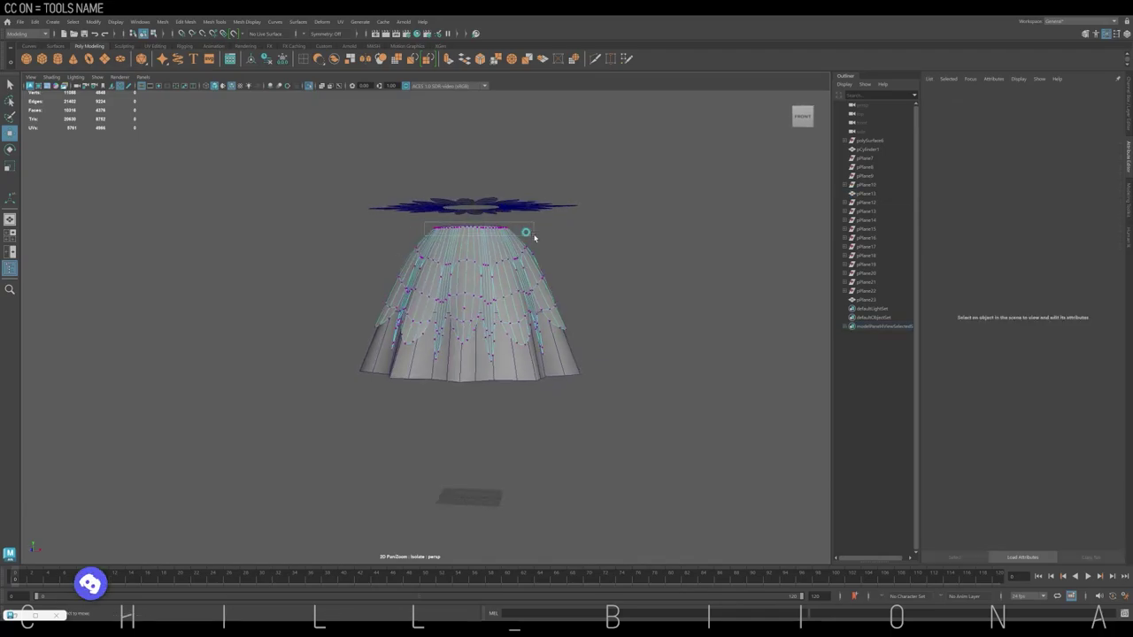
pyautogui.press('w')
pyautogui.press('r')
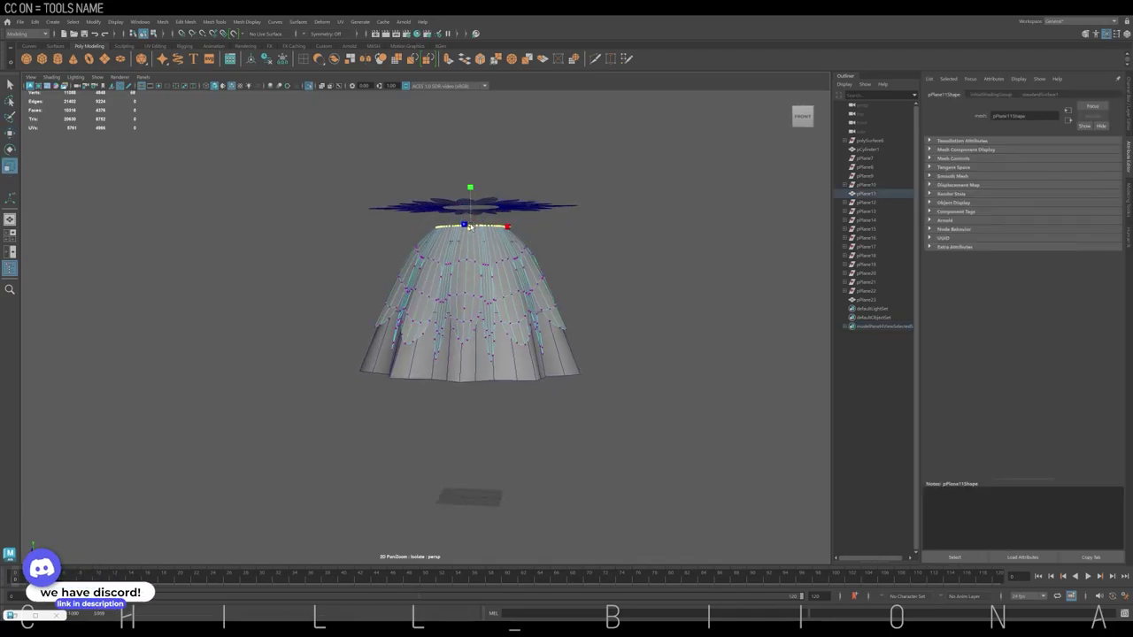
pyautogui.keyDown('alt'); pyautogui.moveTo(585, 189); pyautogui.dragTo(531, 265); pyautogui.keyUp('alt')
# Select the second flower plane pPlane23 together with the skirt
pyautogui.click(478, 226)
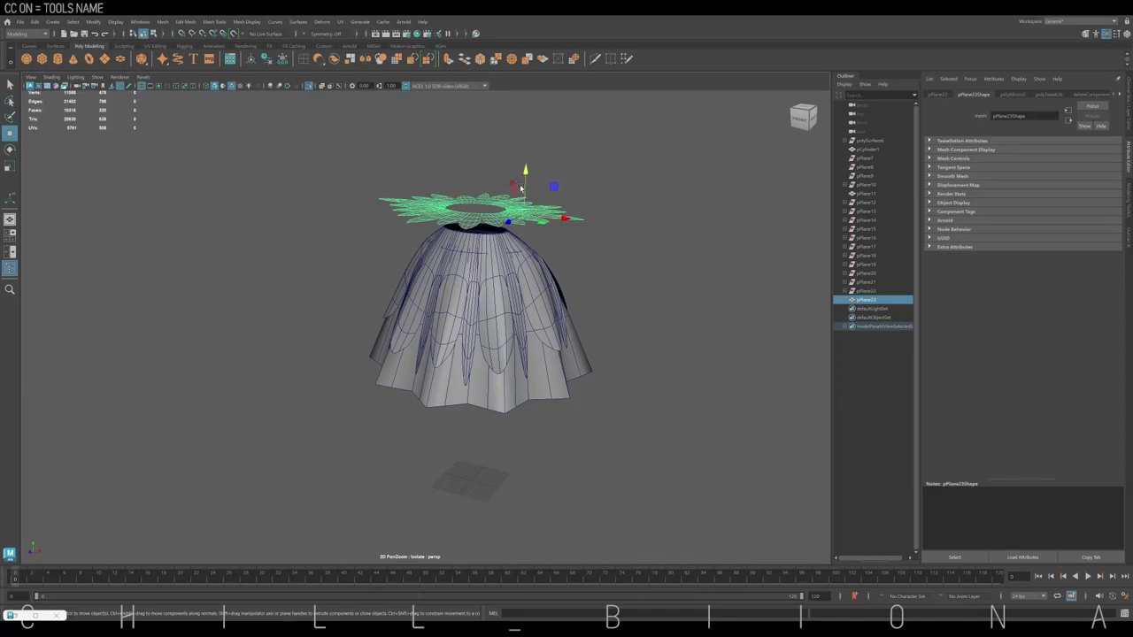
pyautogui.press('w')
pyautogui.keyDown('shift'); pyautogui.click(549, 387); pyautogui.keyUp('shift')
# Shrink-wrap the second petal ring onto the skirt and select the wrapped mesh in side view
pyautogui.click(322, 21)
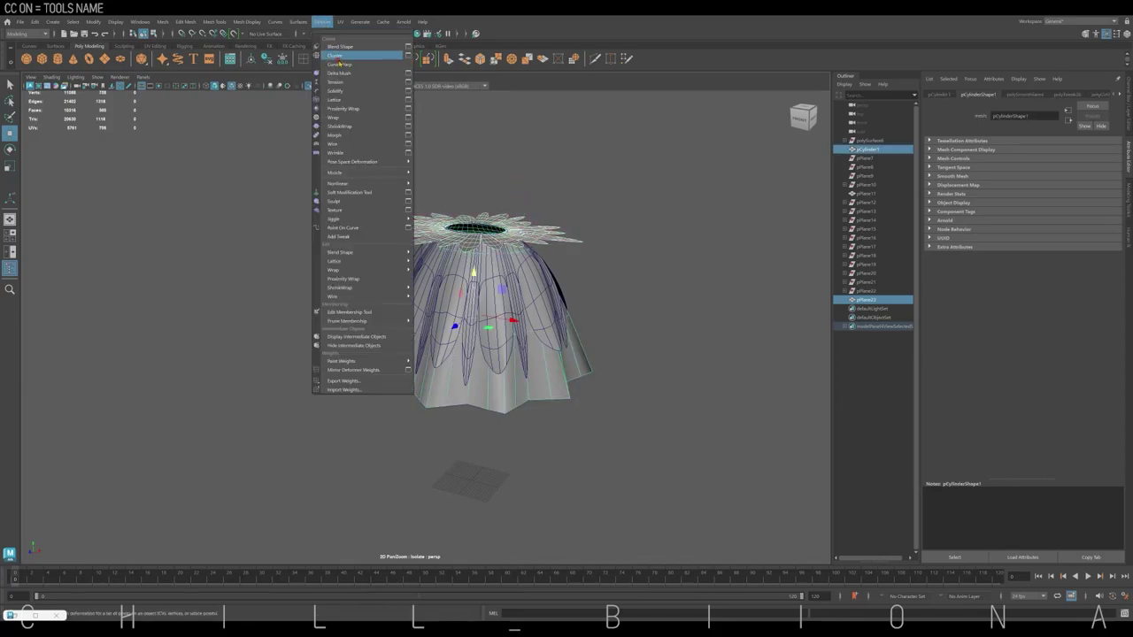
pyautogui.click(354, 129)
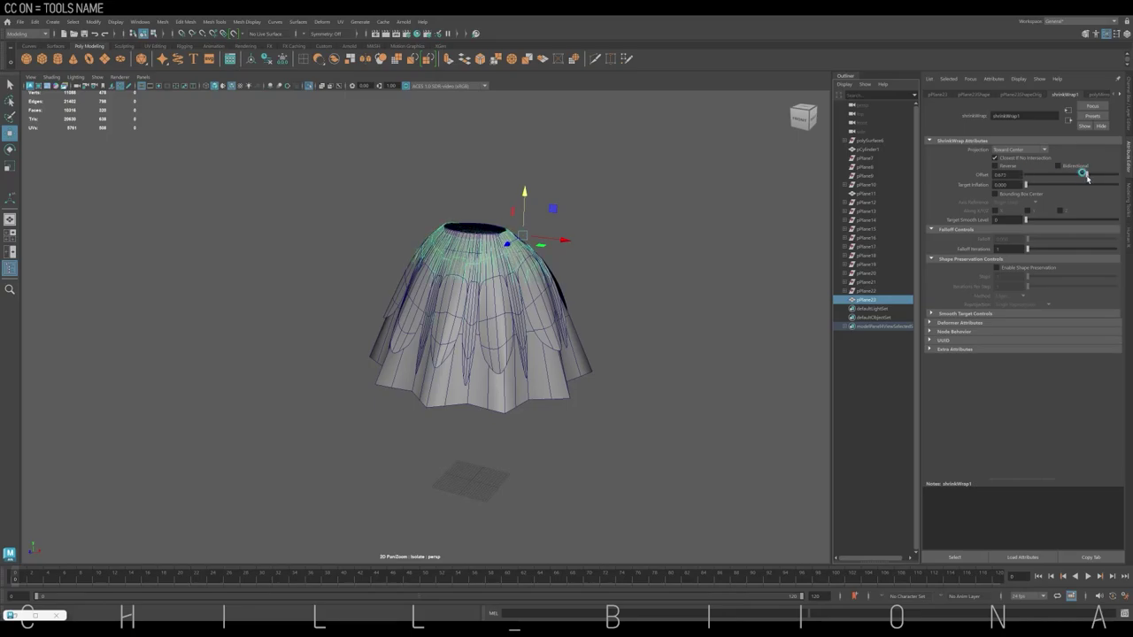
pyautogui.moveTo(637, 254)
pyautogui.keyDown('alt'); pyautogui.mouseDown()
pyautogui.moveTo(581, 271)
pyautogui.moveTo(423, 246)
pyautogui.mouseUp(); pyautogui.keyUp('alt')
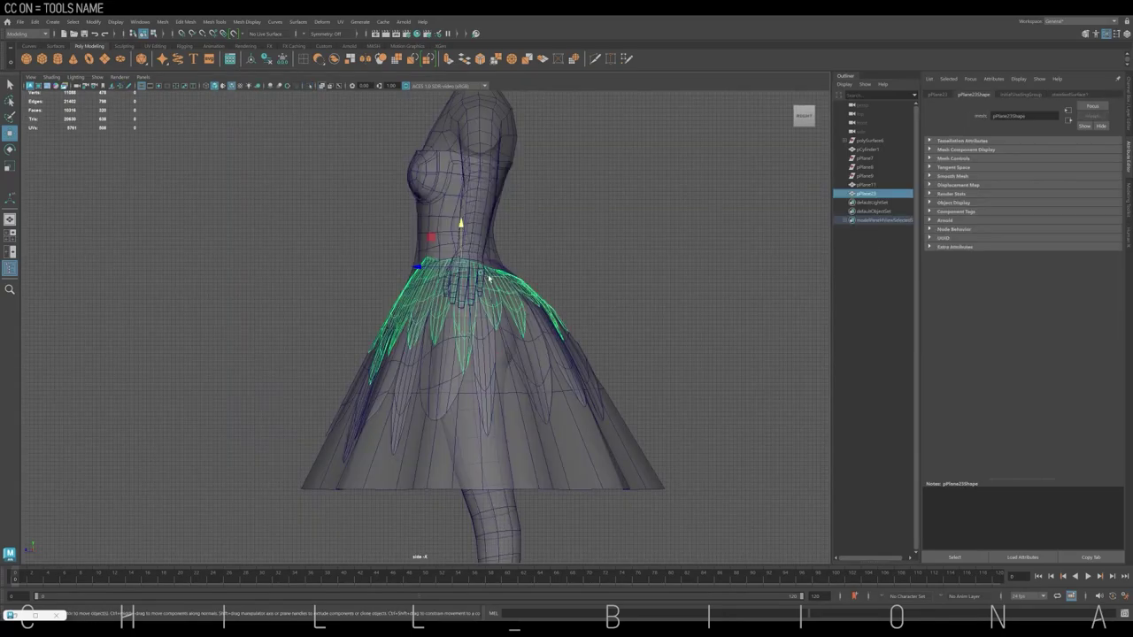
pyautogui.rightClick(469, 261)
pyautogui.click(518, 276)
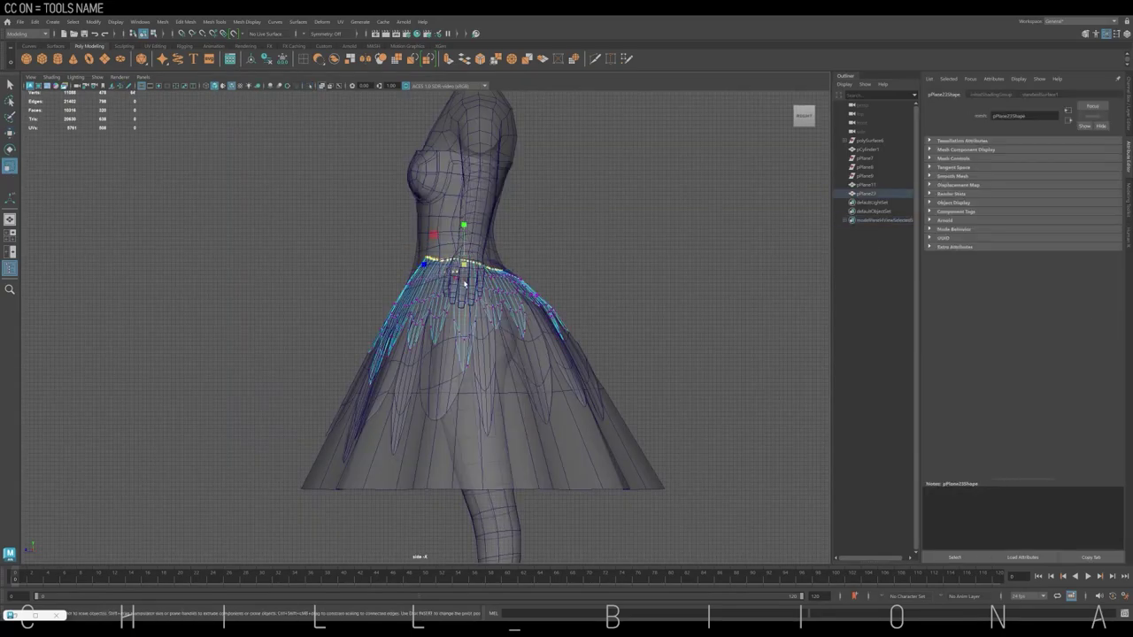
# Soft-select the petal tip vertices and scale them to flare slightly upward and outward
pyautogui.keyDown('alt'); pyautogui.moveTo(462, 224); pyautogui.dragTo(462, 180, button='middle'); pyautogui.keyUp('alt')
pyautogui.moveTo(292, 263); pyautogui.dragTo(474, 304)
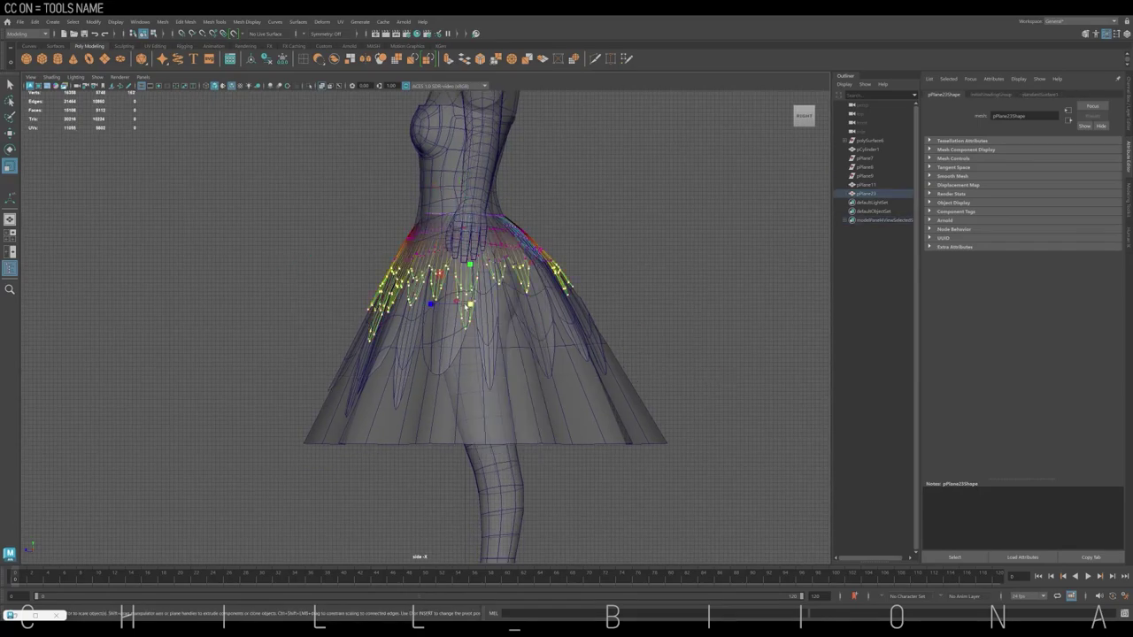
pyautogui.press('r')
pyautogui.moveTo(632, 354); pyautogui.dragTo(609, 345, button='middle')
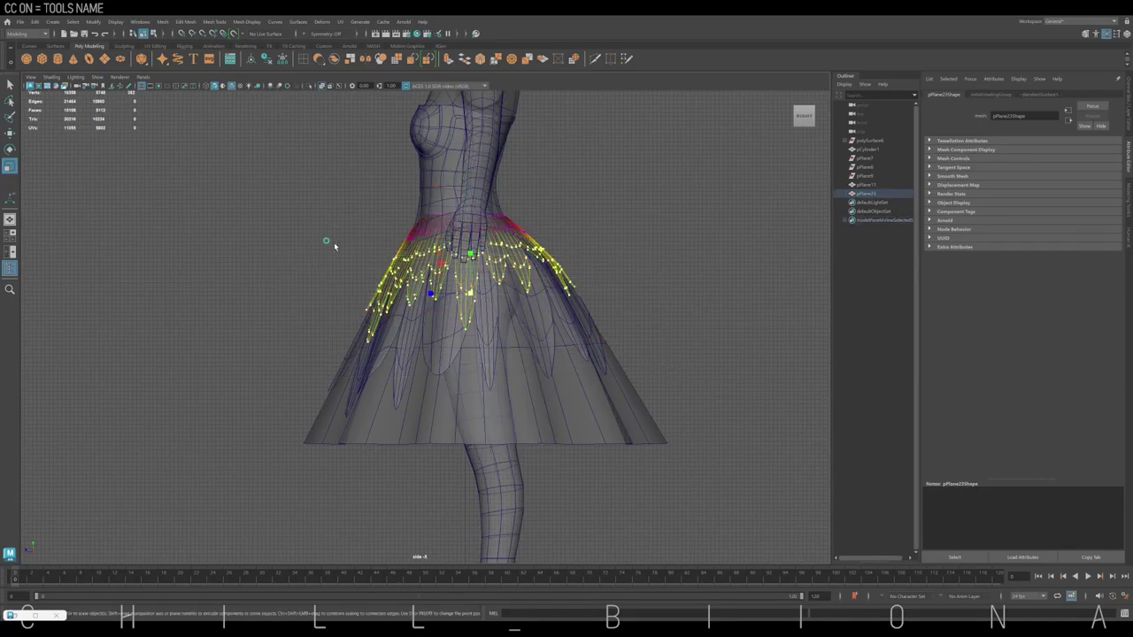
pyautogui.moveTo(610, 228); pyautogui.dragTo(615, 269, button='right')
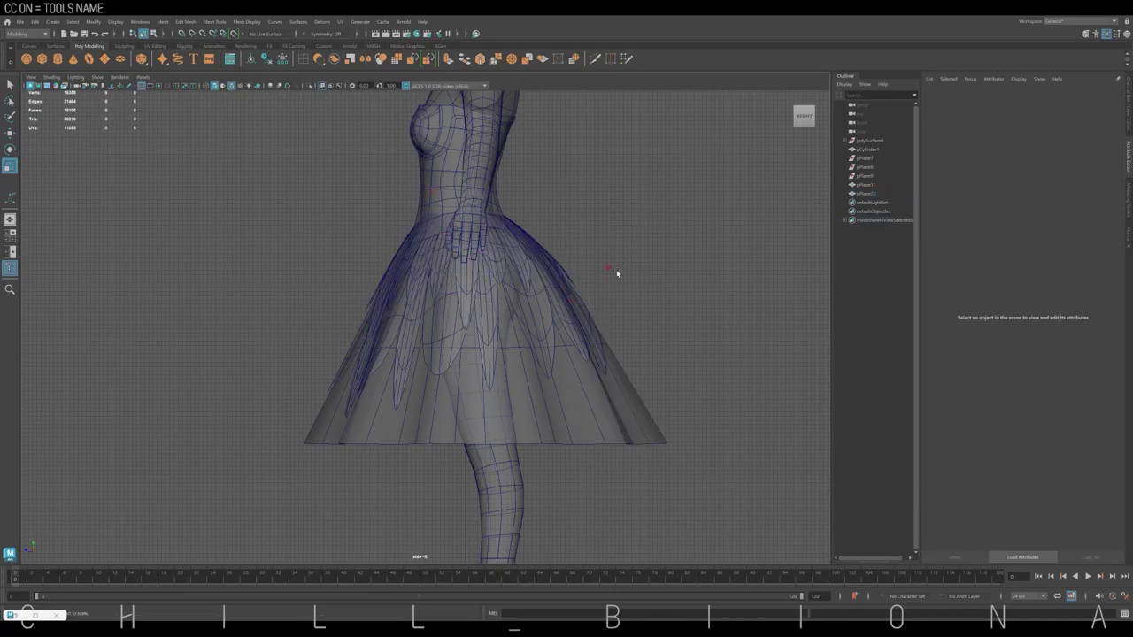
# Orbit around the finished skirt and end isolation to show the whole character
pyautogui.press('space')
pyautogui.press('space')
pyautogui.moveTo(519, 286)
pyautogui.keyDown('alt'); pyautogui.mouseDown()
pyautogui.moveTo(474, 284)
pyautogui.moveTo(470, 298)
pyautogui.mouseUp(); pyautogui.keyUp('alt')
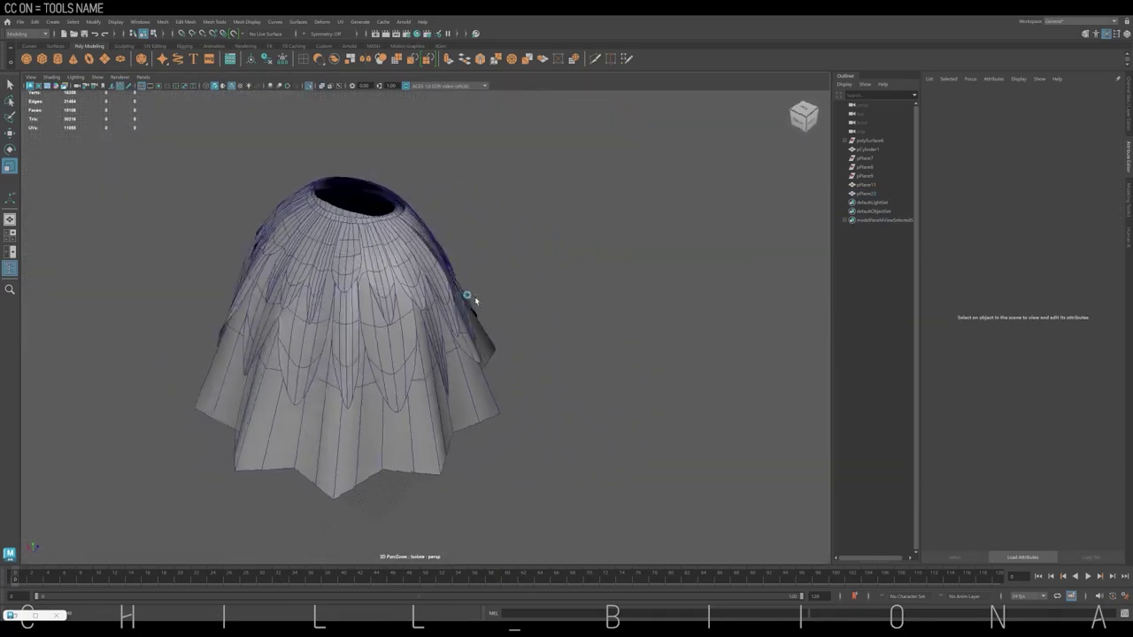
pyautogui.hotkey('shift', 'i')
# Smooth the new plane, then scale and move its top vertex row into a pointed petal in top view
pyautogui.press('space')
pyautogui.click(354, 249)
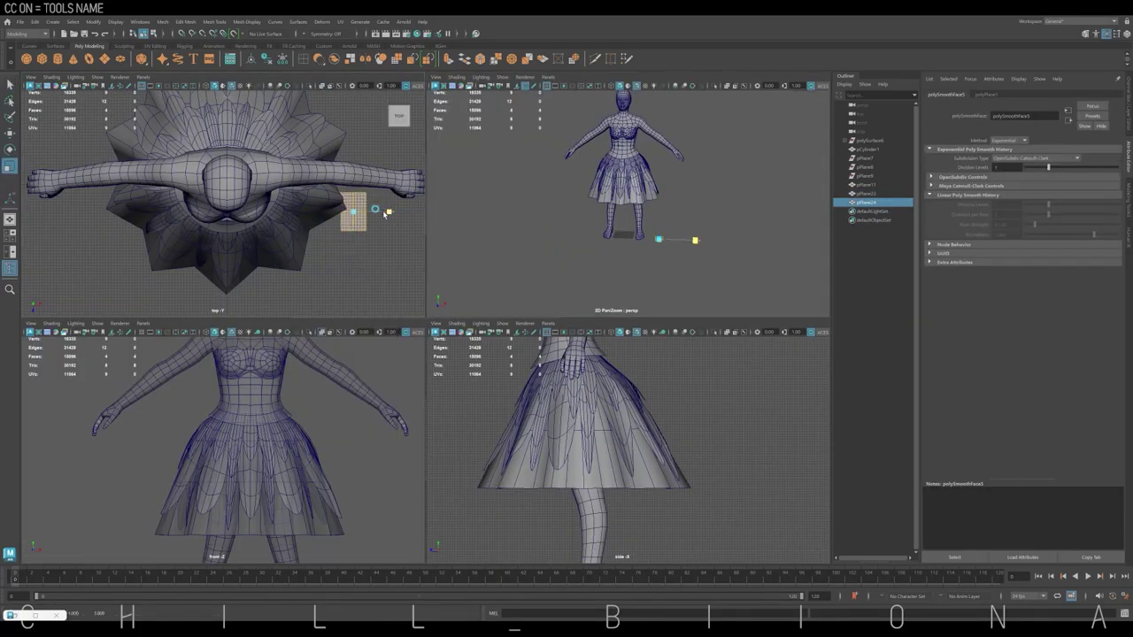
pyautogui.press('space')
pyautogui.press('F9')
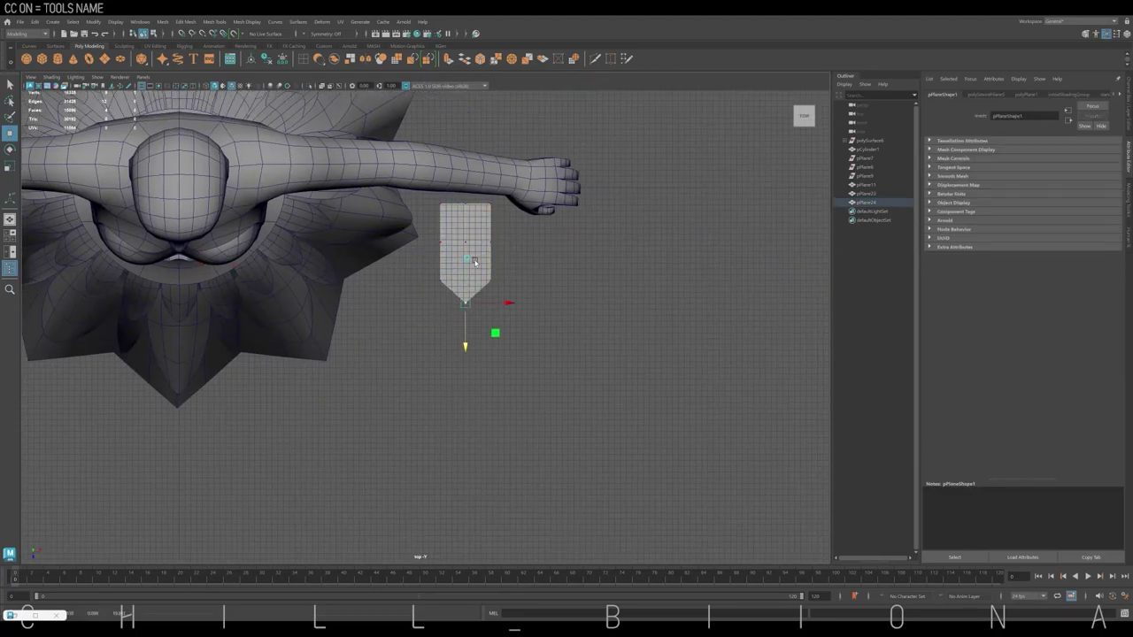
pyautogui.moveTo(447, 196); pyautogui.dragTo(481, 209)
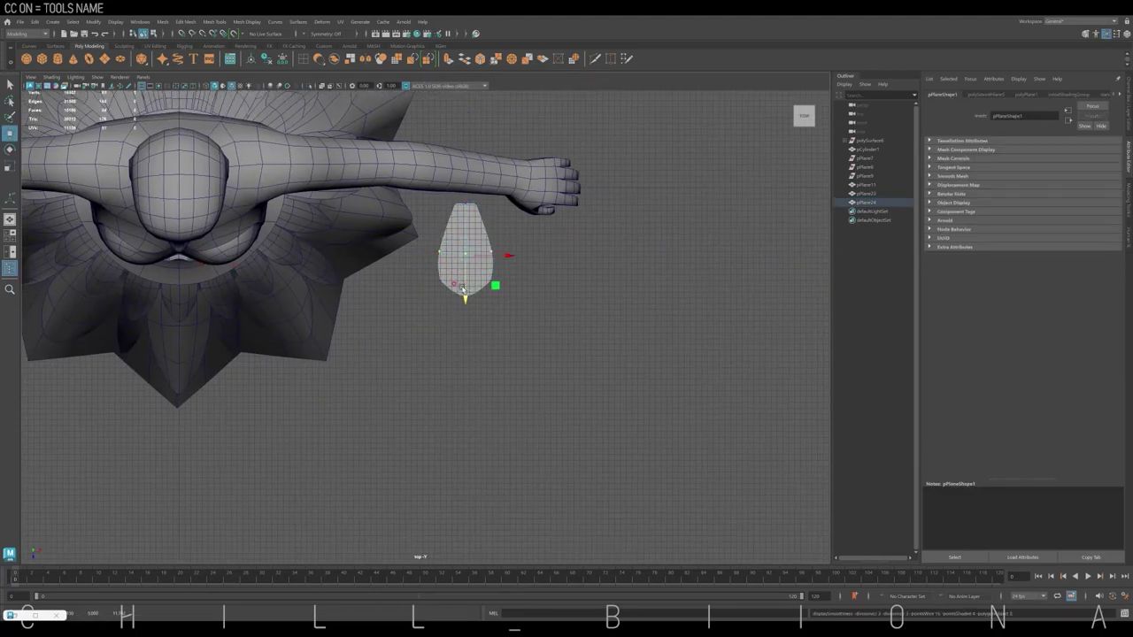
pyautogui.press('r')
pyautogui.press('w')
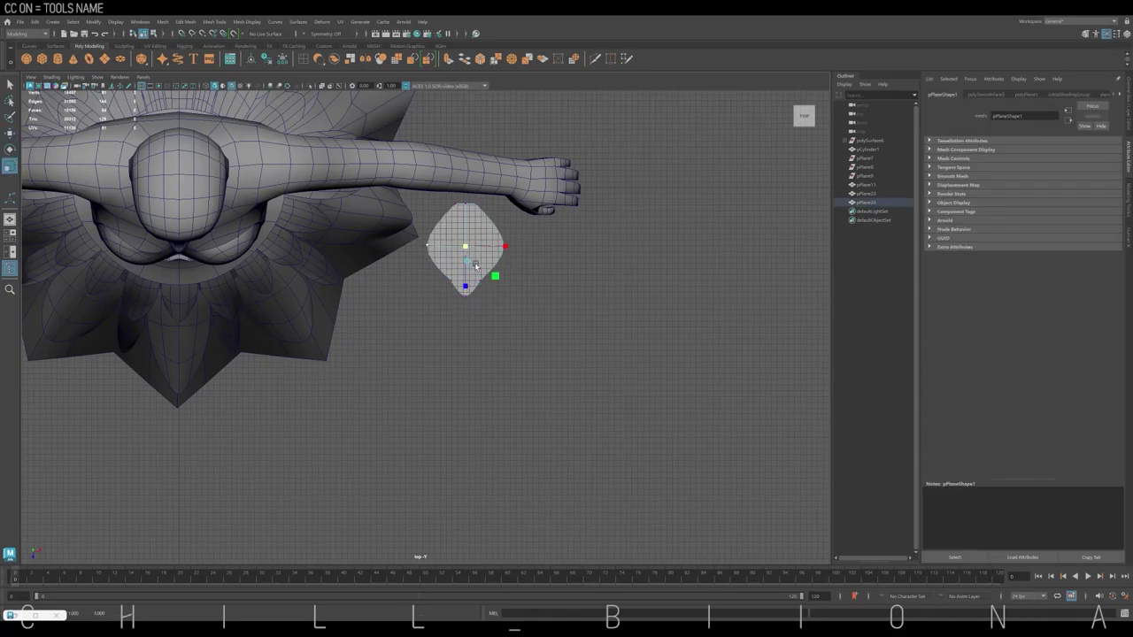
# Return to a three-quarter perspective of the skirt and select a single skirt petal
pyautogui.press('space')
pyautogui.scroll(5, 645, 246)
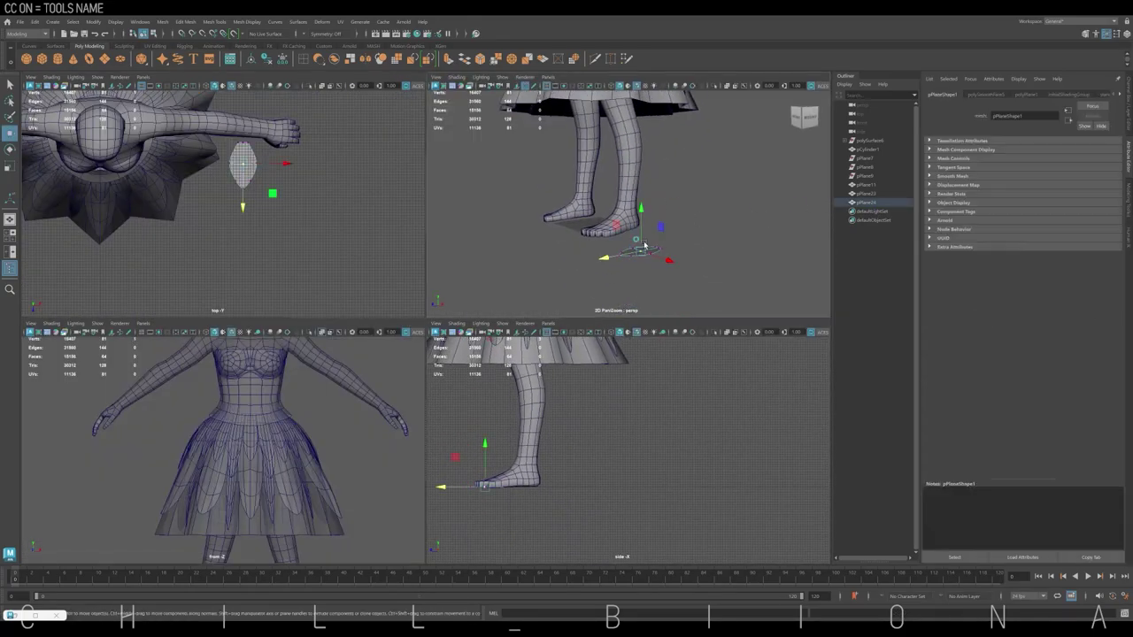
pyautogui.scroll(-3, 698, 232)
pyautogui.scroll(-3, 697, 225)
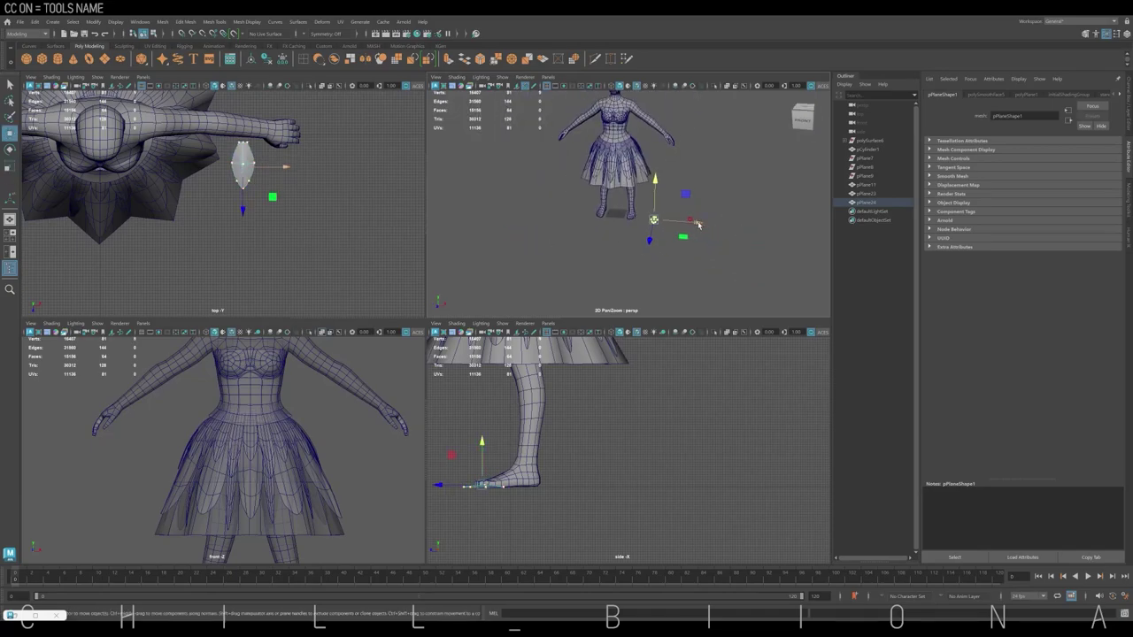
pyautogui.press('space')
pyautogui.scroll(5, 698, 225)
pyautogui.moveTo(531, 177)
pyautogui.keyDown('alt'); pyautogui.mouseDown()
pyautogui.moveTo(569, 208)
pyautogui.moveTo(416, 204)
pyautogui.moveTo(540, 252)
pyautogui.moveTo(519, 181)
pyautogui.moveTo(461, 251)
pyautogui.moveTo(597, 215)
pyautogui.moveTo(540, 213)
pyautogui.mouseUp(); pyautogui.keyUp('alt')
pyautogui.scroll(-2, 569, 209)
pyautogui.click(571, 194)
# Duplicate the waistline petal around the ring with Shift+D, stepping through the copies to pPlane30
pyautogui.hotkey('ctrl', '1')
pyautogui.hotkey('ctrl', '1')
pyautogui.click(531, 232)
pyautogui.press('space')
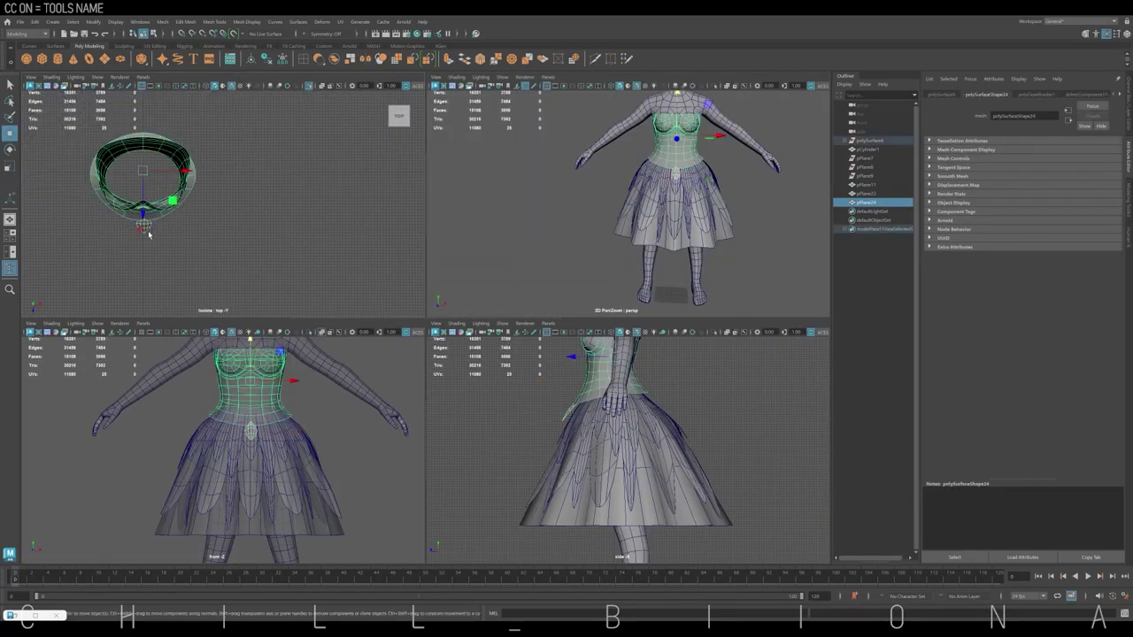
pyautogui.press('space')
pyautogui.hotkey('shift', 'd')
pyautogui.hotkey('shift', 'd')
pyautogui.hotkey('shift', 'd')
pyautogui.hotkey('shift', 'd')
pyautogui.hotkey('shift', 'd')
pyautogui.hotkey('shift', 'd')
pyautogui.hotkey('shift', 'd')
pyautogui.hotkey('shift', 'd')
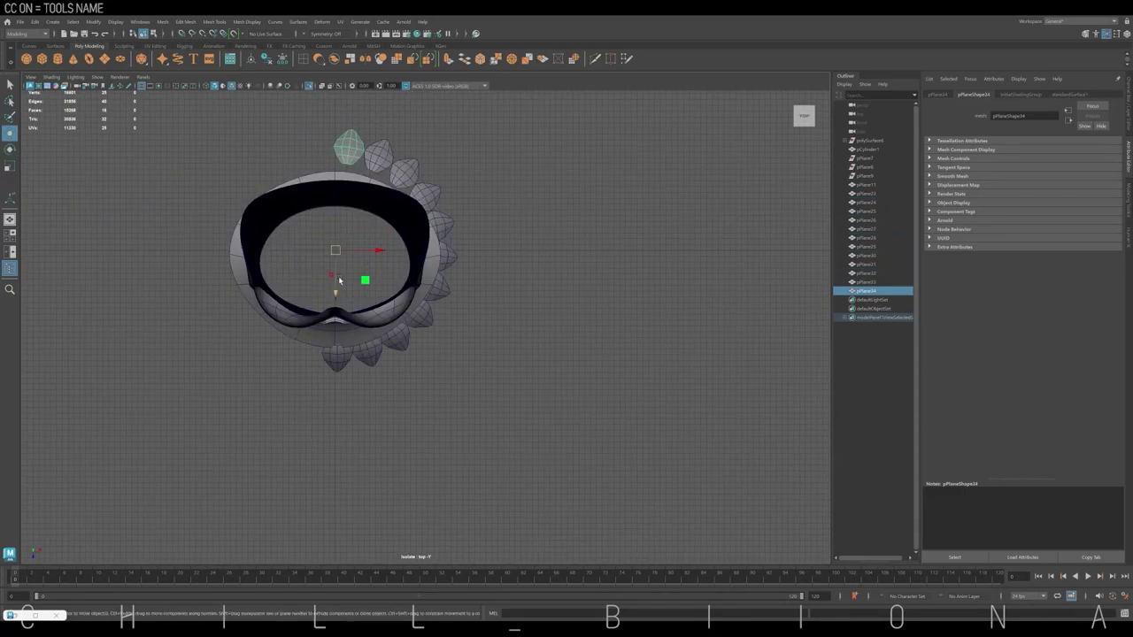
pyautogui.press('Left')
pyautogui.press('Left')
pyautogui.press('Left')
pyautogui.press('Left')
pyautogui.press('Left')
pyautogui.press('Left')
pyautogui.press('Left')
pyautogui.press('Left')
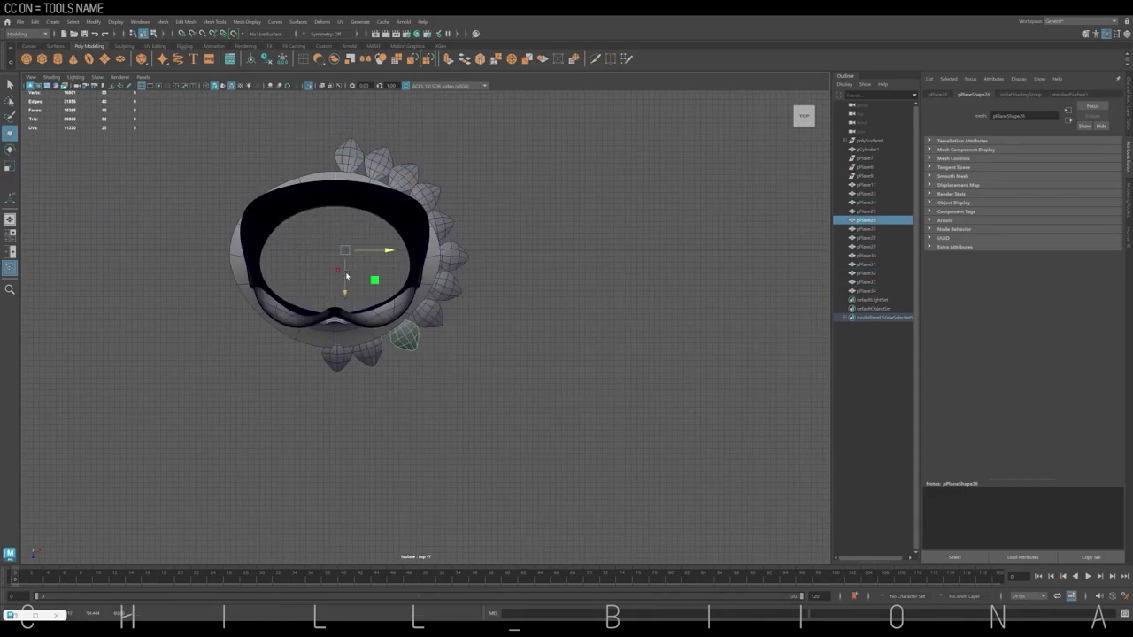
pyautogui.press('Right')
pyautogui.press('Right')
pyautogui.press('Right')
pyautogui.press('Right')
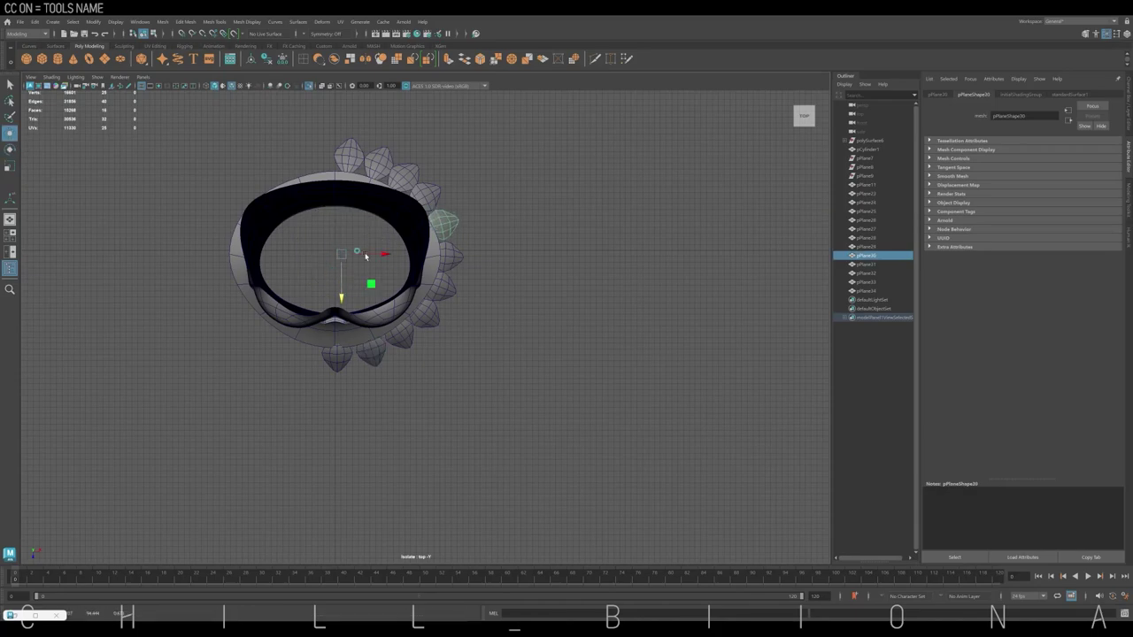
pyautogui.press('Right')
pyautogui.press('Right')
pyautogui.press('Right')
pyautogui.press('Left')
pyautogui.press('Left')
pyautogui.press('e')
pyautogui.press('Left')
pyautogui.press('Left')
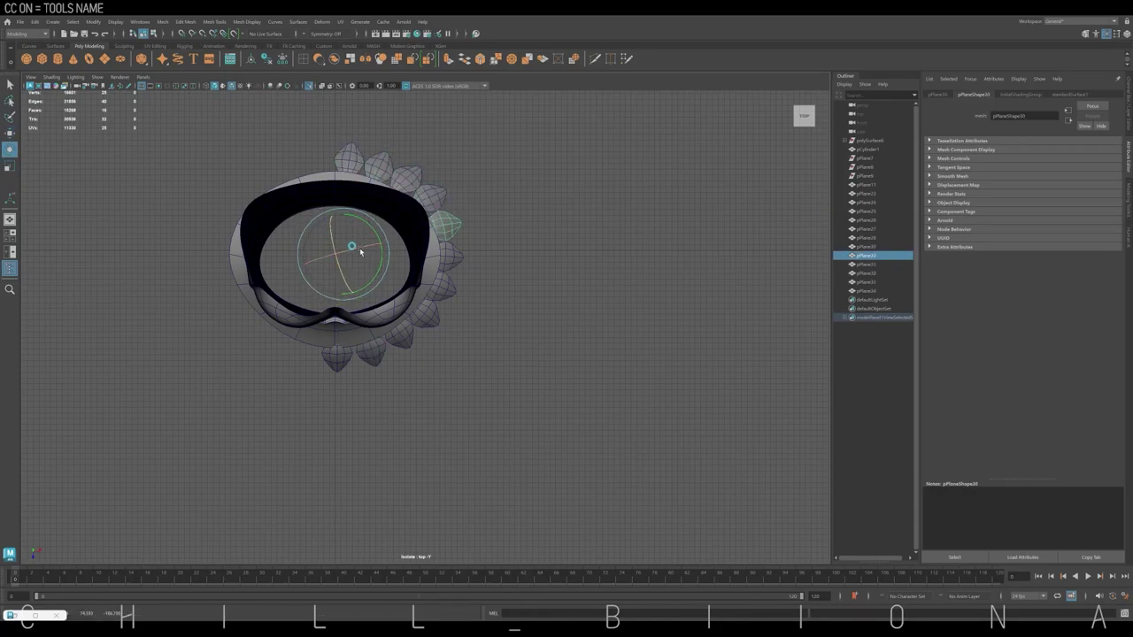
# Select all the ring petals and combine them into a single mesh
pyautogui.moveTo(865, 201); pyautogui.dragTo(865, 290)
pyautogui.keyDown('alt'); pyautogui.moveTo(372, 230); pyautogui.dragTo(439, 166); pyautogui.keyUp('alt')
pyautogui.click(163, 22)
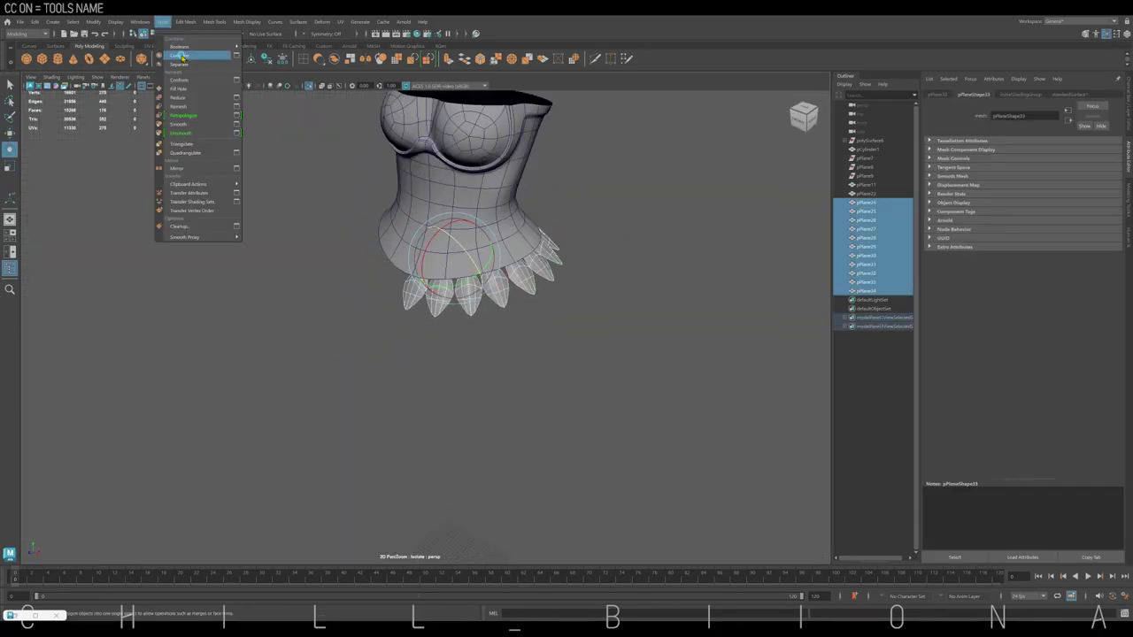
pyautogui.click(180, 55)
pyautogui.press('space')
pyautogui.press('space')
# Delete the extra top petal's faces from the combined petal mesh
pyautogui.press('w')
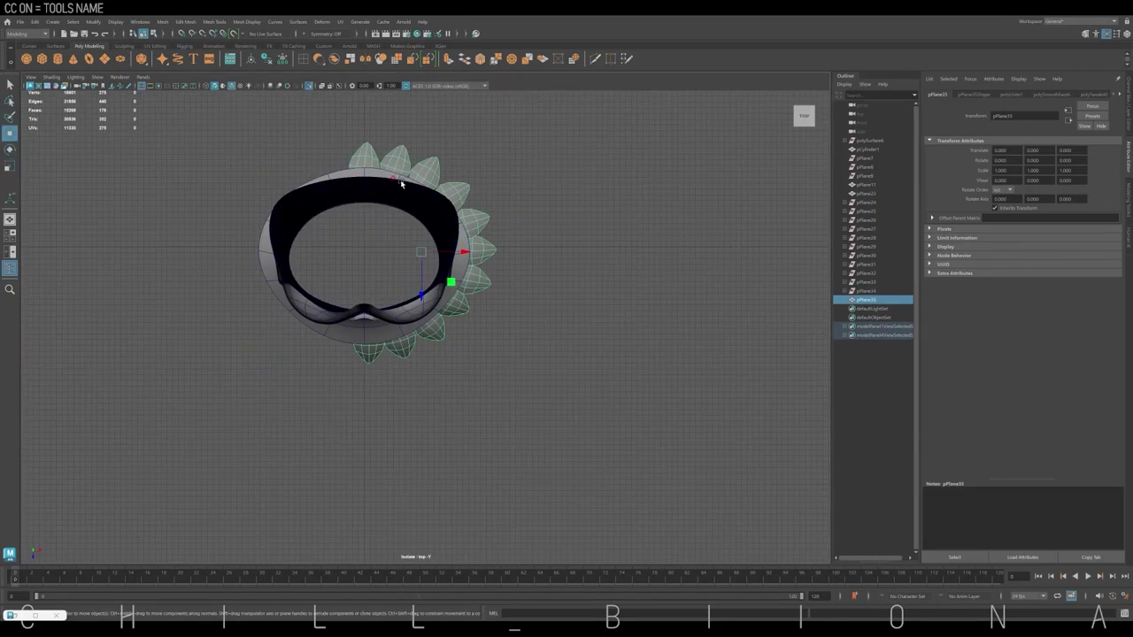
pyautogui.moveTo(382, 161); pyautogui.dragTo(417, 168, button='right')
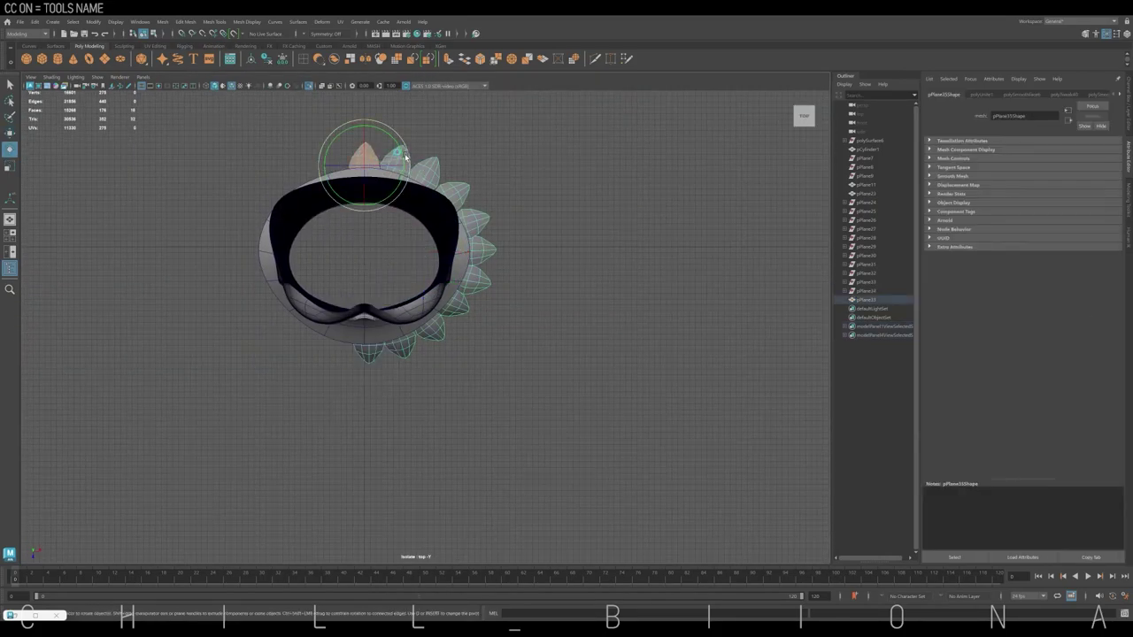
pyautogui.press('Delete')
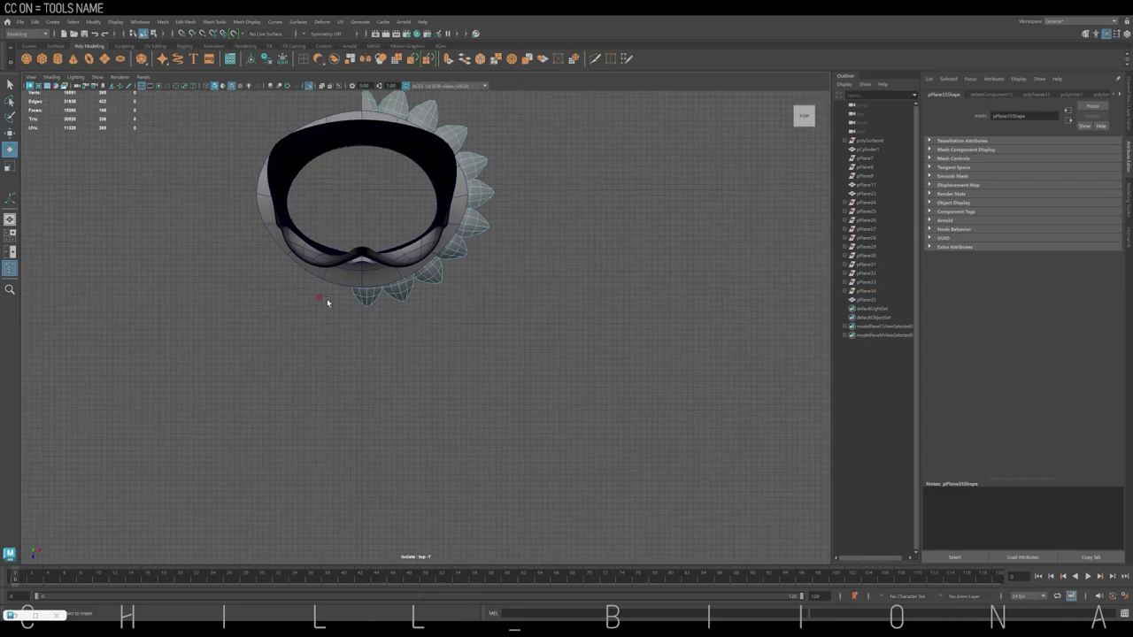
pyautogui.press('e')
pyautogui.moveTo(358, 317); pyautogui.dragTo(366, 323, button='right')
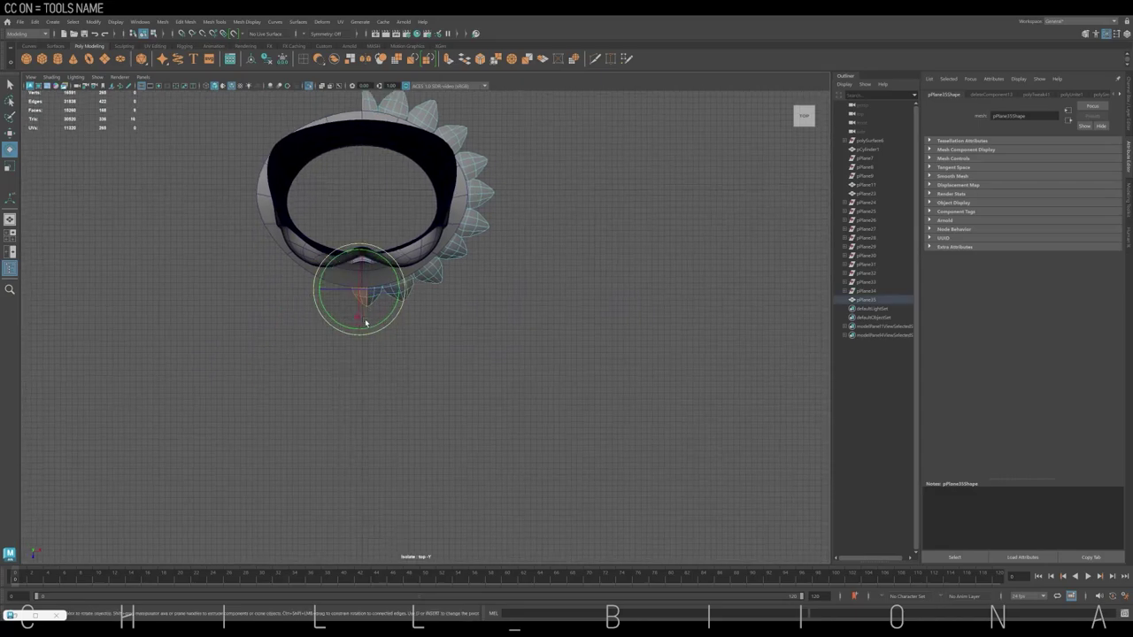
# Mirror the petal mesh evenly around the ring and return to the perspective view
pyautogui.click(84, 268)
pyautogui.keyDown('alt'); pyautogui.moveTo(542, 184); pyautogui.dragTo(467, 222, button='middle'); pyautogui.keyUp('alt')
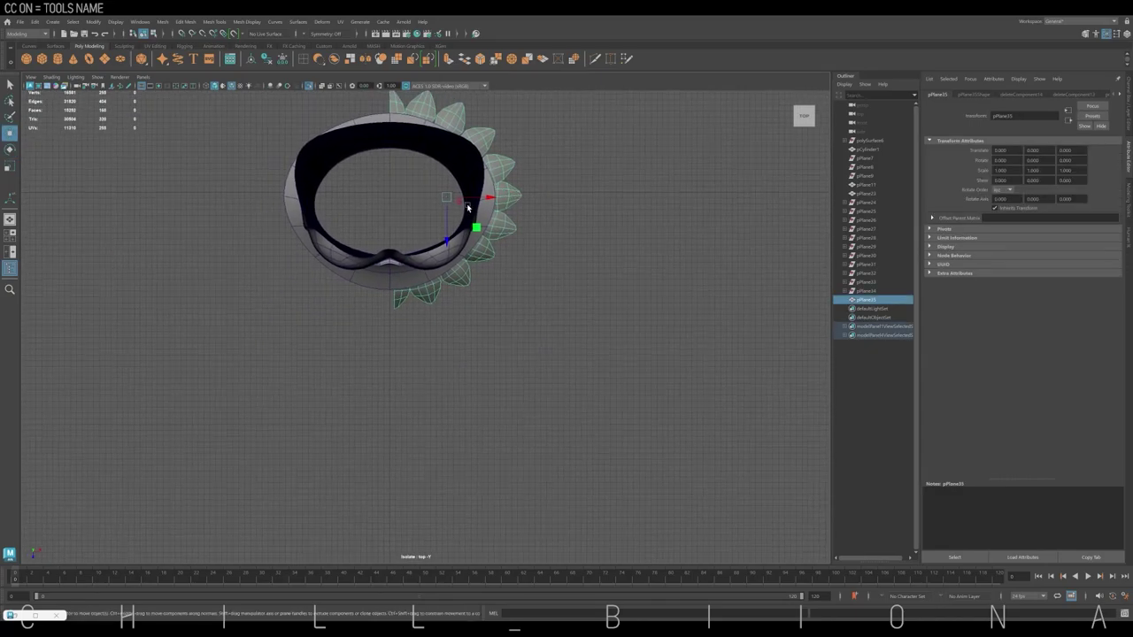
pyautogui.moveTo(416, 297); pyautogui.dragTo(427, 294, button='right')
pyautogui.keyDown('alt'); pyautogui.moveTo(428, 293); pyautogui.dragTo(441, 316, button='middle'); pyautogui.keyUp('alt')
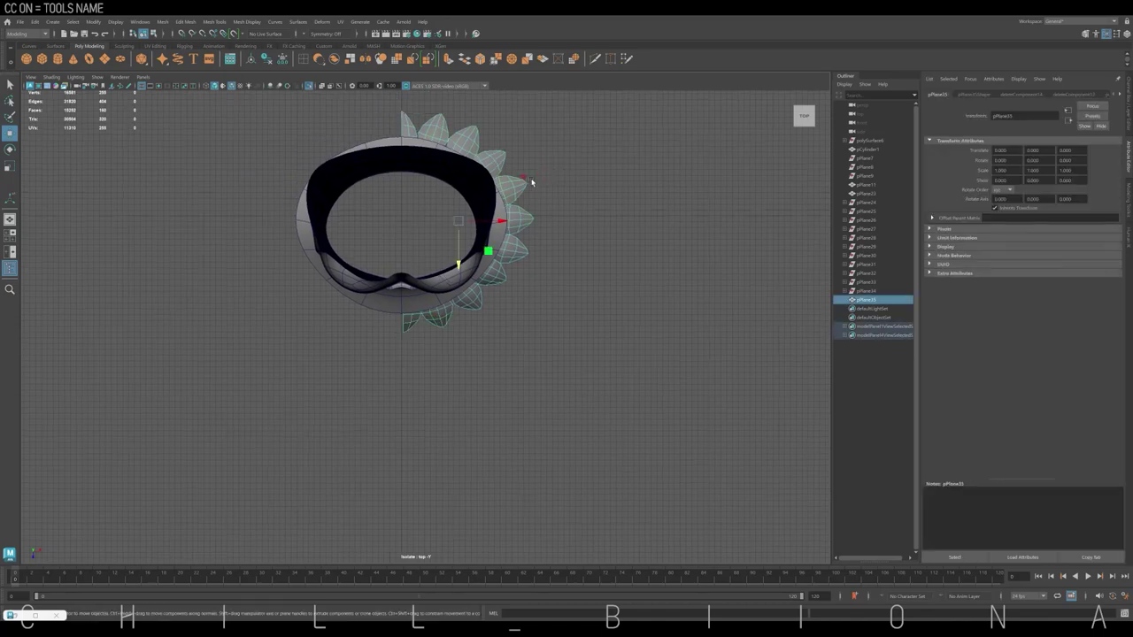
pyautogui.click(363, 62)
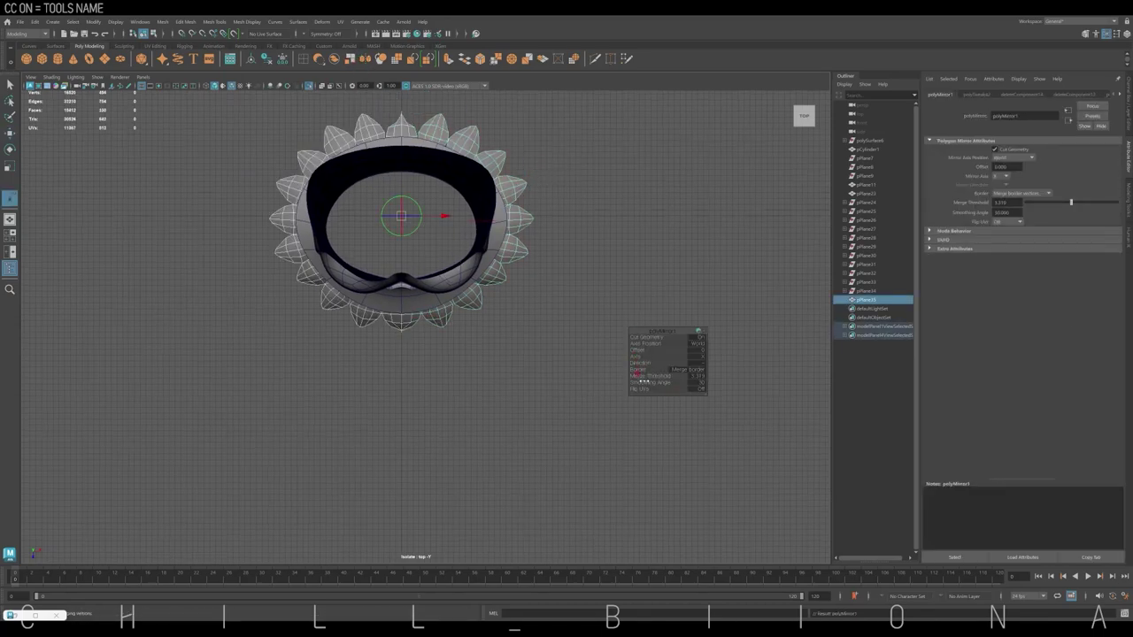
pyautogui.press('space')
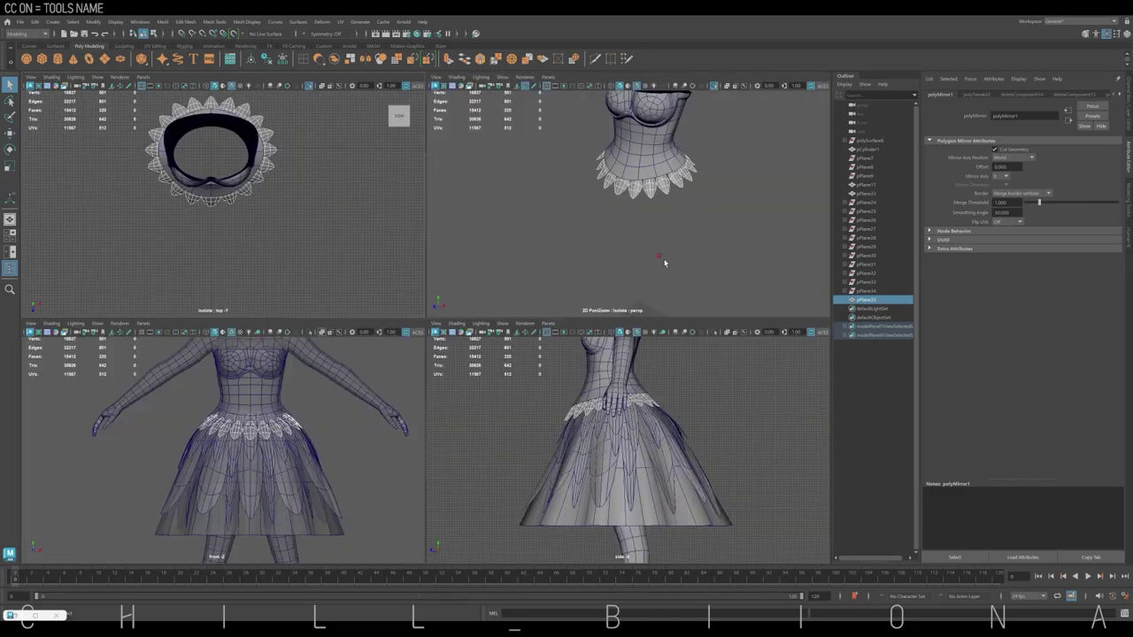
pyautogui.press('space')
# Extrude the waist petals with thickness and return to object mode
pyautogui.scroll(-3, 519, 265)
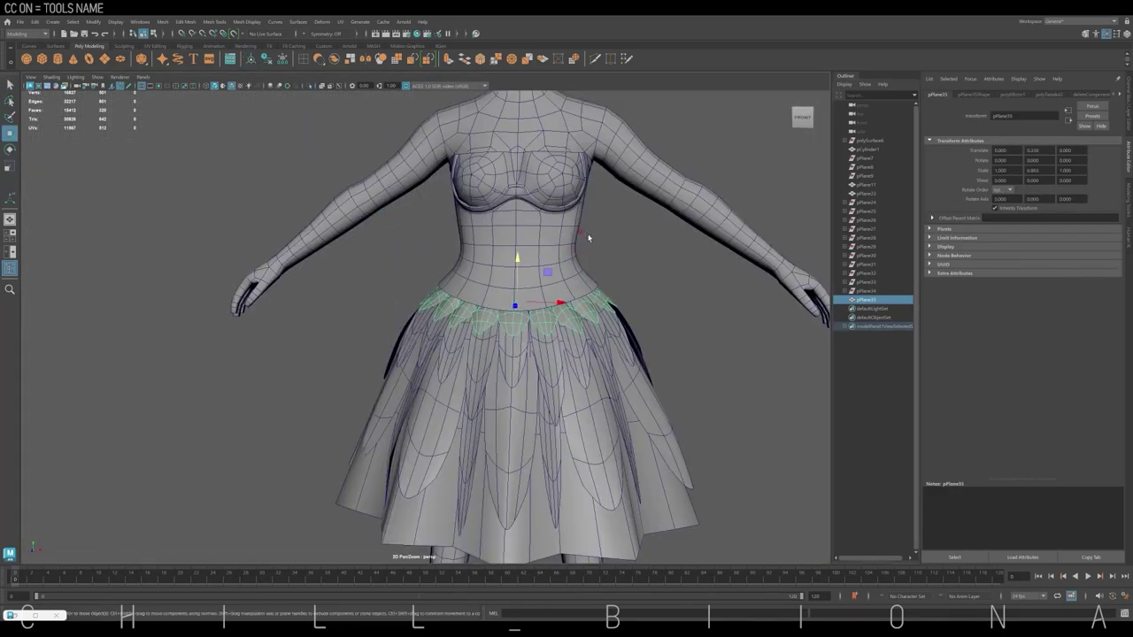
pyautogui.click(449, 59)
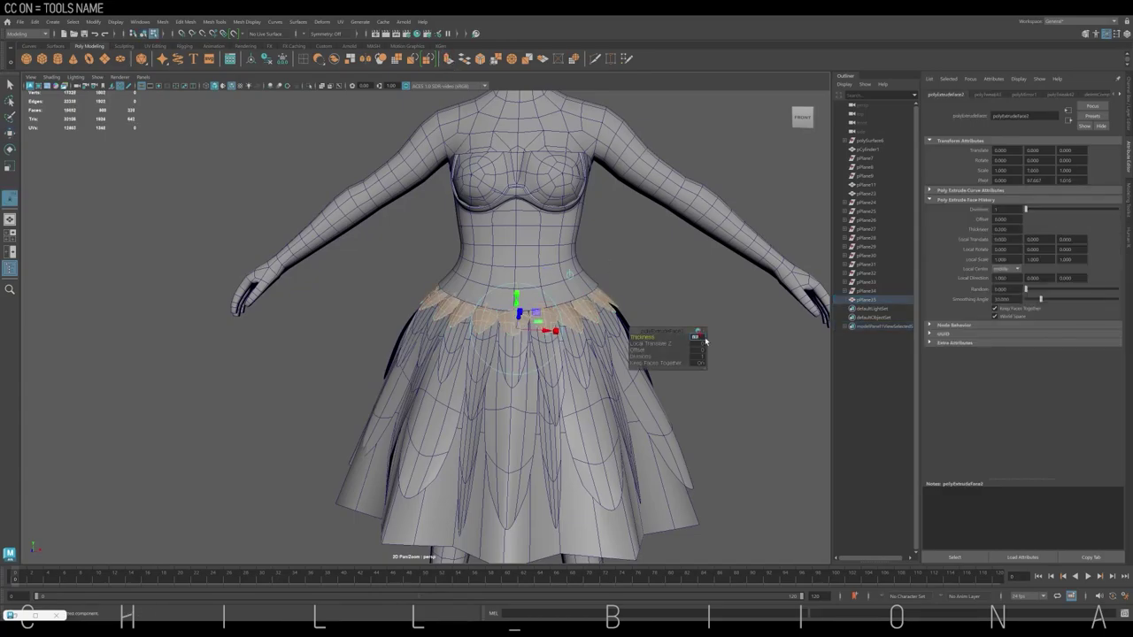
pyautogui.press('F8')
pyautogui.moveTo(652, 222)
pyautogui.keyDown('alt'); pyautogui.mouseDown()
pyautogui.moveTo(588, 312)
pyautogui.moveTo(622, 281)
pyautogui.mouseUp(); pyautogui.keyUp('alt')
pyautogui.press('3')
pyautogui.press('1')
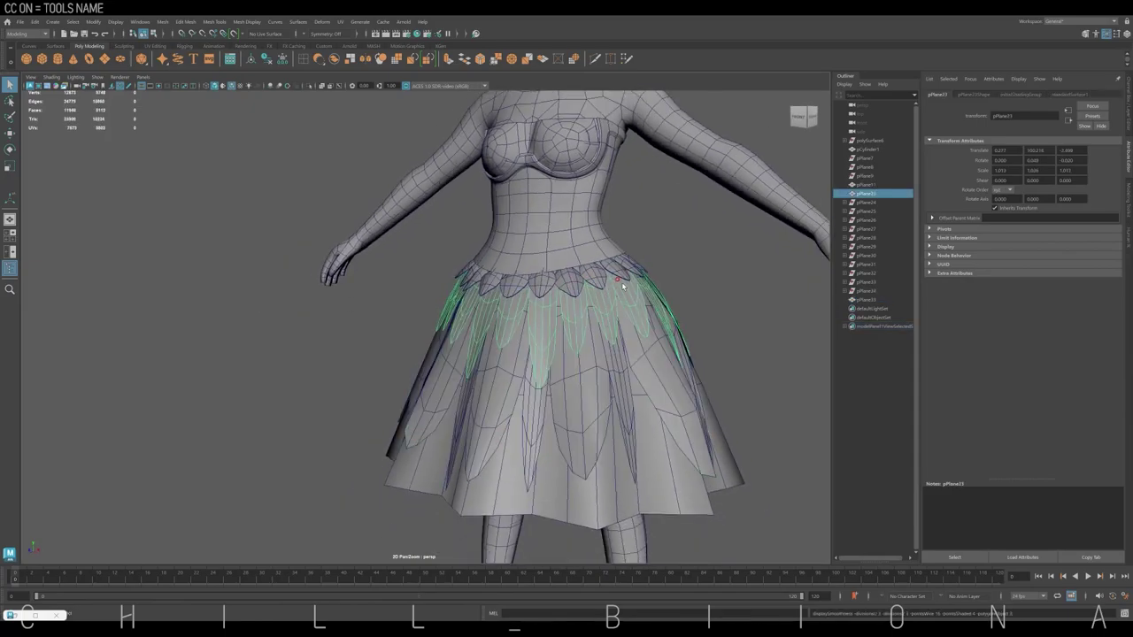
# Extrude the upper and lower skirt petals with adjusted thickness
pyautogui.click(449, 59)
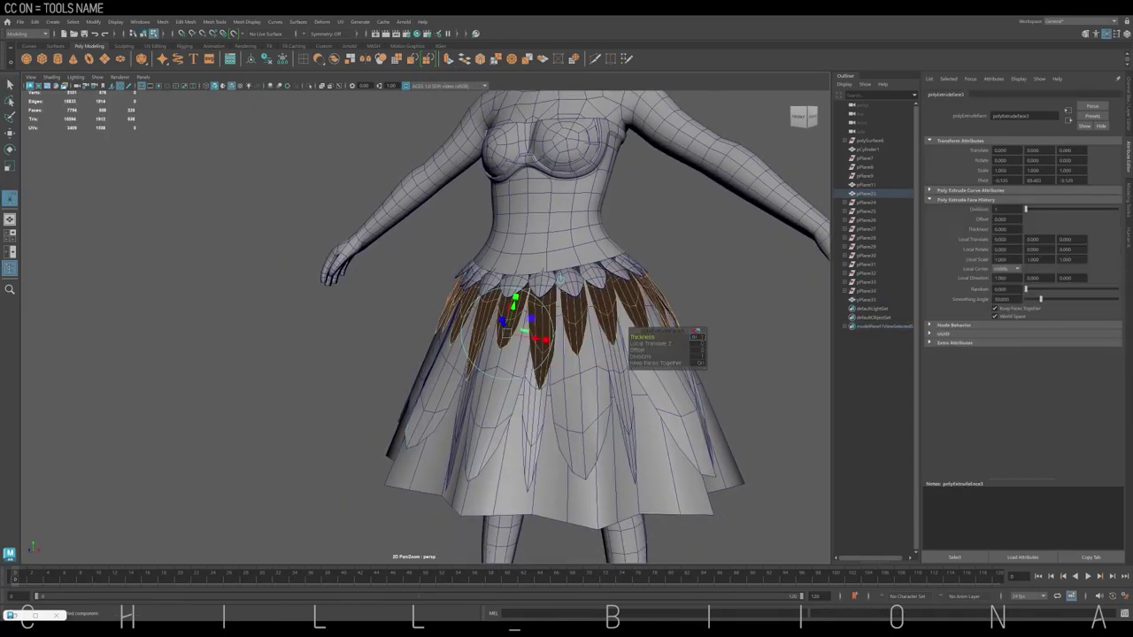
pyautogui.moveTo(402, 265); pyautogui.dragTo(412, 272)
pyautogui.click(619, 415)
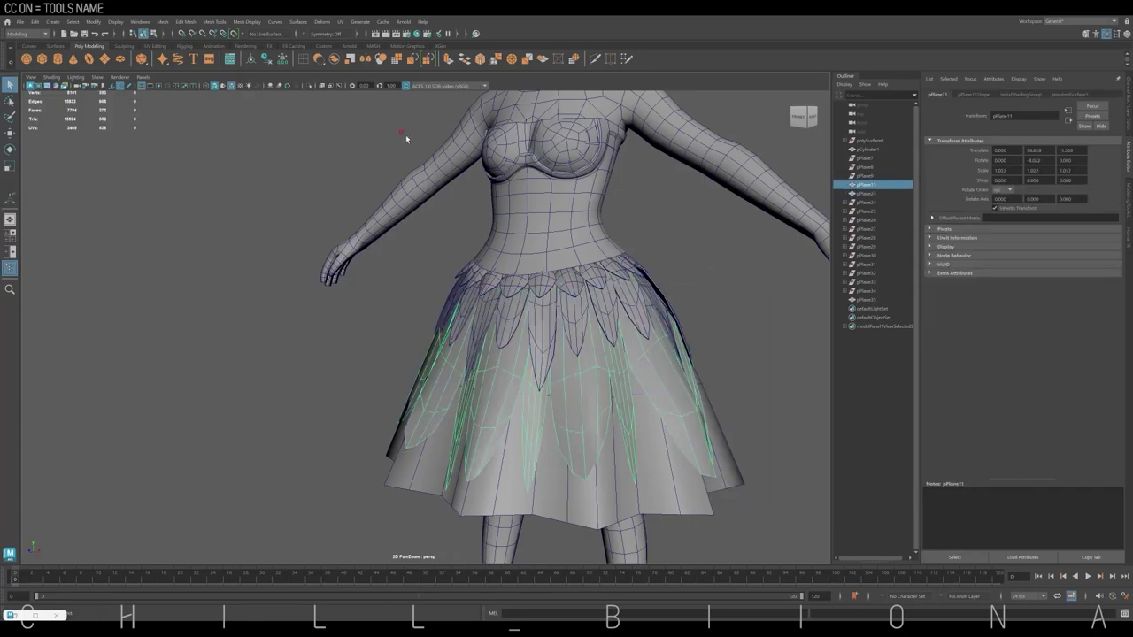
pyautogui.click(448, 59)
pyautogui.moveTo(678, 383); pyautogui.dragTo(680, 384)
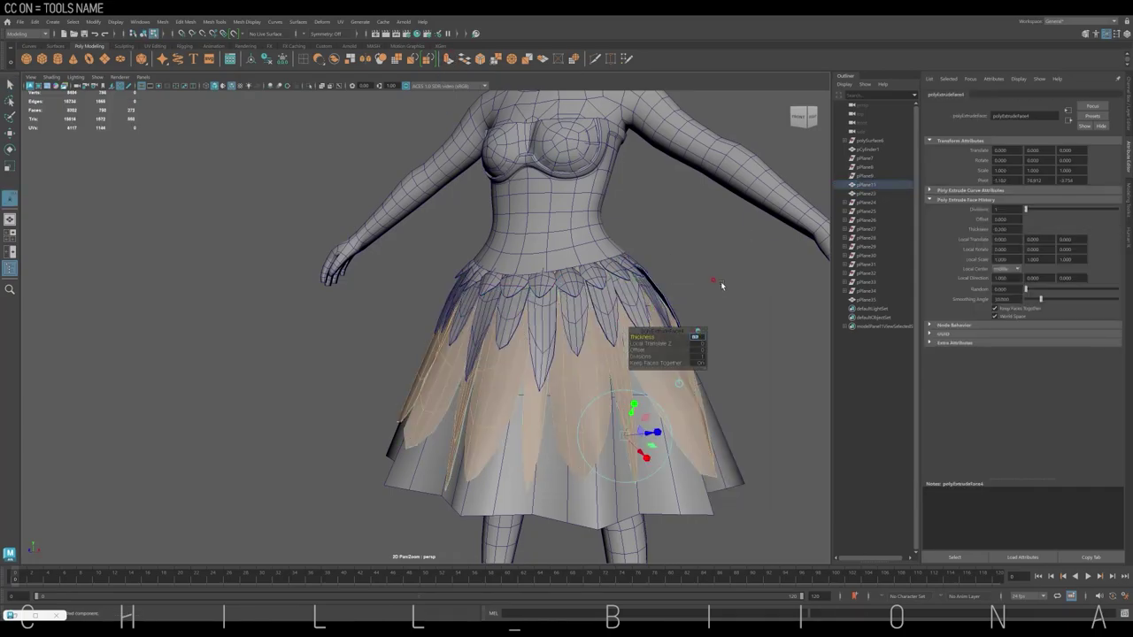
pyautogui.click(719, 279)
# Smooth the skirt petal mesh, then select the underskirt cylinder
pyautogui.press('F8')
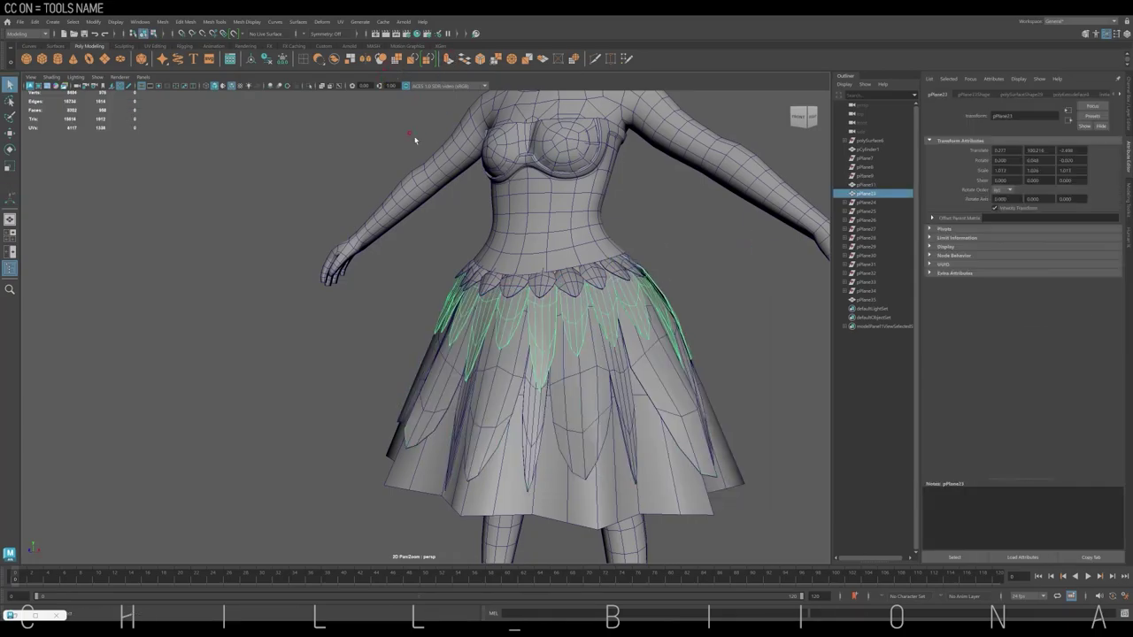
pyautogui.keyDown('shift'); pyautogui.click(652, 329); pyautogui.keyUp('shift')
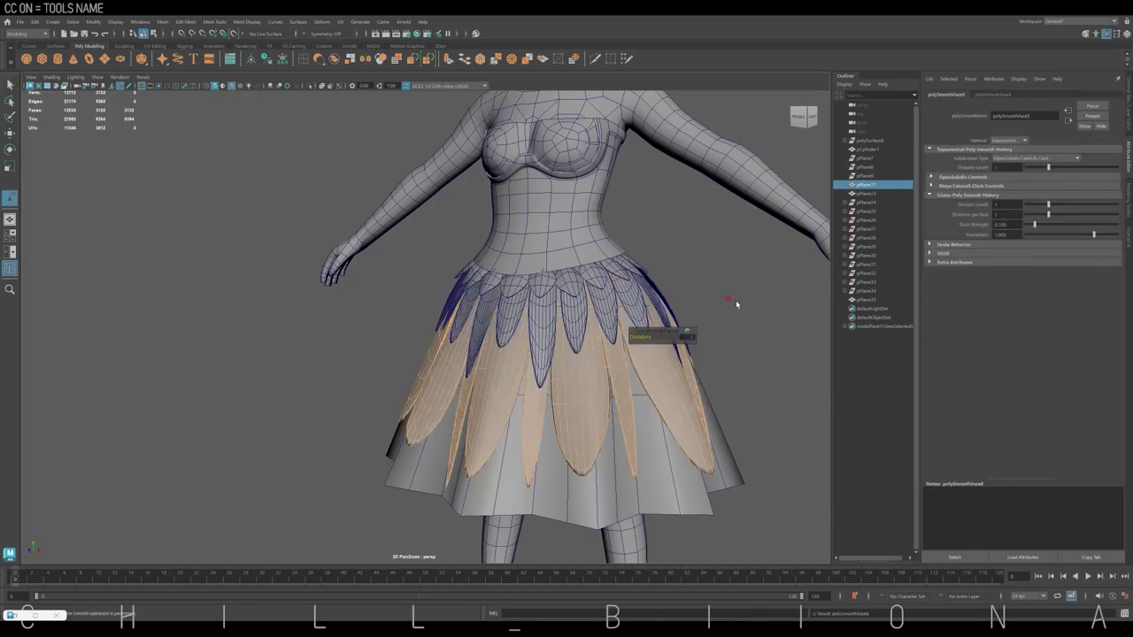
pyautogui.hotkey('ctrl', 'e')
pyautogui.click(708, 295)
pyautogui.scroll(-3, 725, 295)
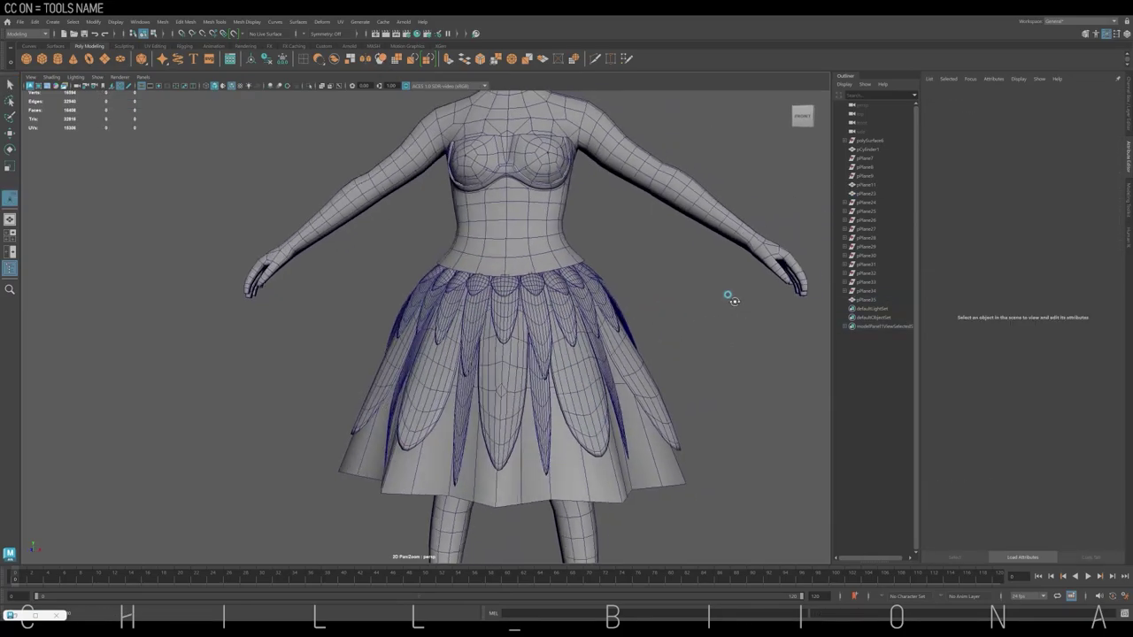
pyautogui.click(726, 296)
# Isolate the underskirt pCylinder1 and extrude its faces with thickness
pyautogui.hotkey('ctrl', '1')
pyautogui.click(448, 59)
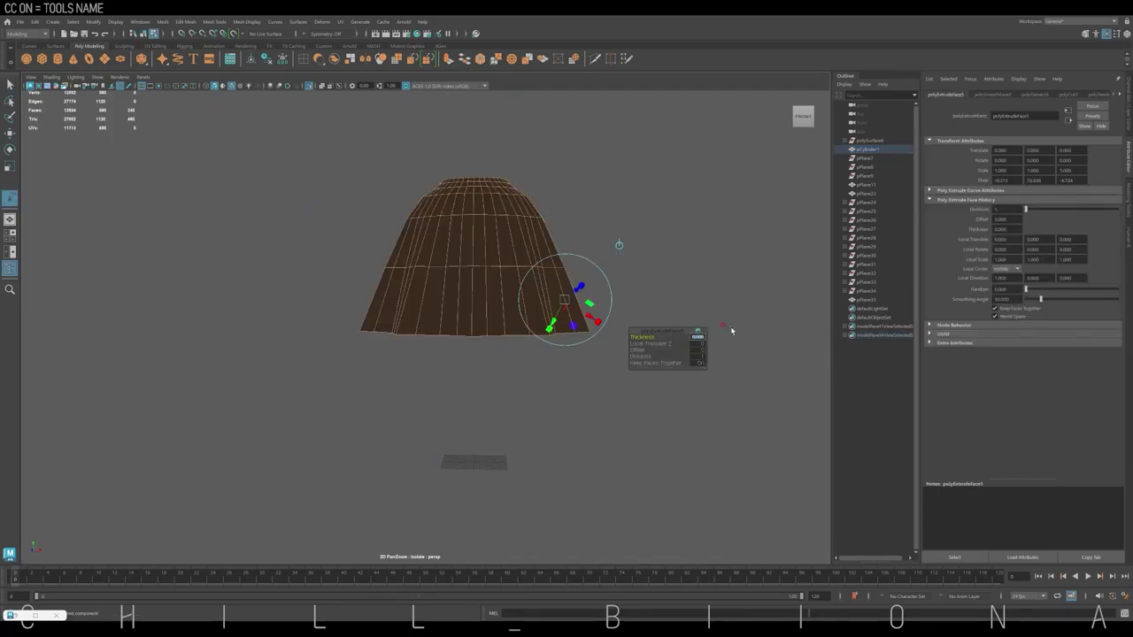
pyautogui.moveTo(731, 330); pyautogui.dragTo(550, 294, button='middle')
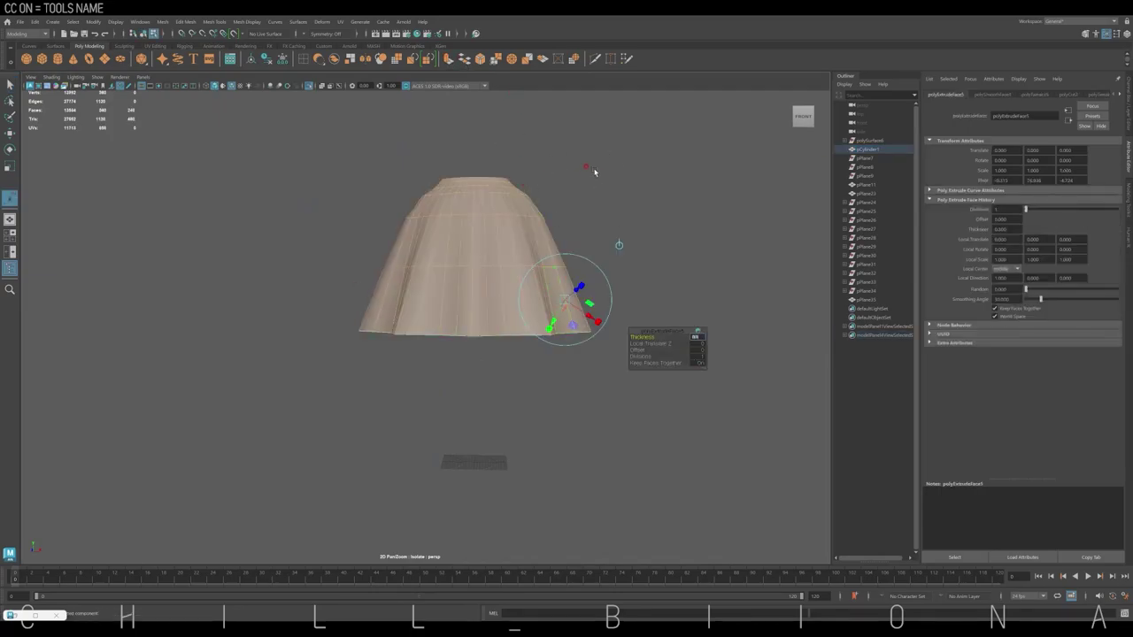
pyautogui.keyDown('alt'); pyautogui.moveTo(594, 172); pyautogui.dragTo(703, 162); pyautogui.keyUp('alt')
pyautogui.scroll(3, 702, 162)
pyautogui.scroll(3, 703, 162)
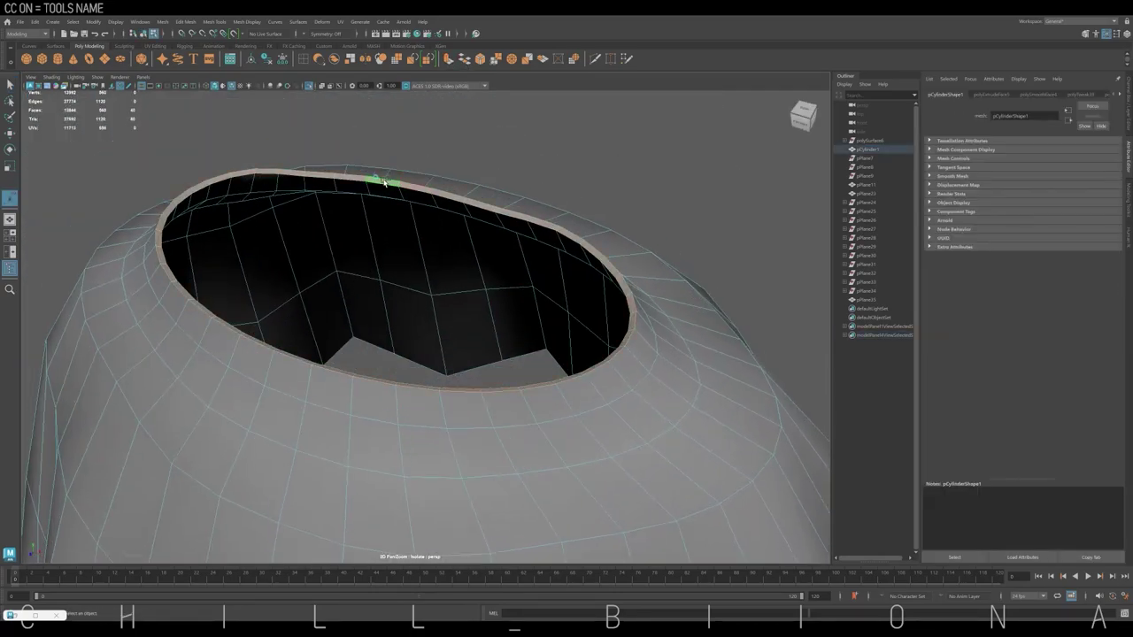
pyautogui.scroll(-3, 392, 185)
pyautogui.moveTo(392, 185)
pyautogui.keyDown('alt'); pyautogui.mouseDown()
pyautogui.moveTo(397, 354)
pyautogui.moveTo(475, 359)
pyautogui.mouseUp(); pyautogui.keyUp('alt')
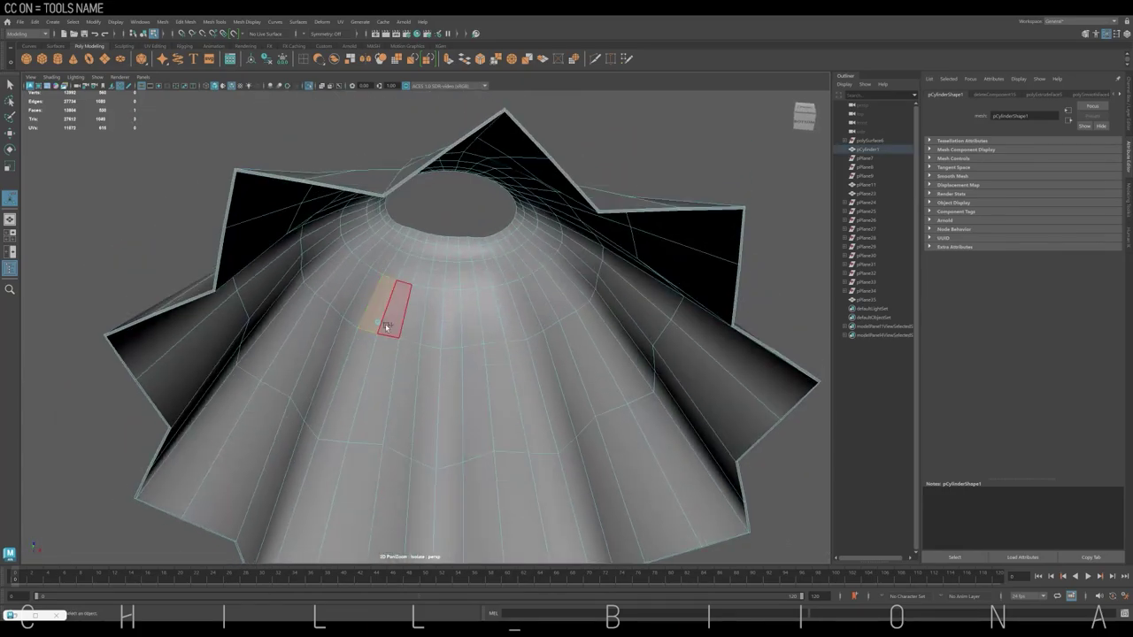
# Delete a ring of underskirt faces and extrude the new hole's edge loop
pyautogui.doubleClick(387, 327)
pyautogui.press('Delete')
pyautogui.doubleClick(443, 345)
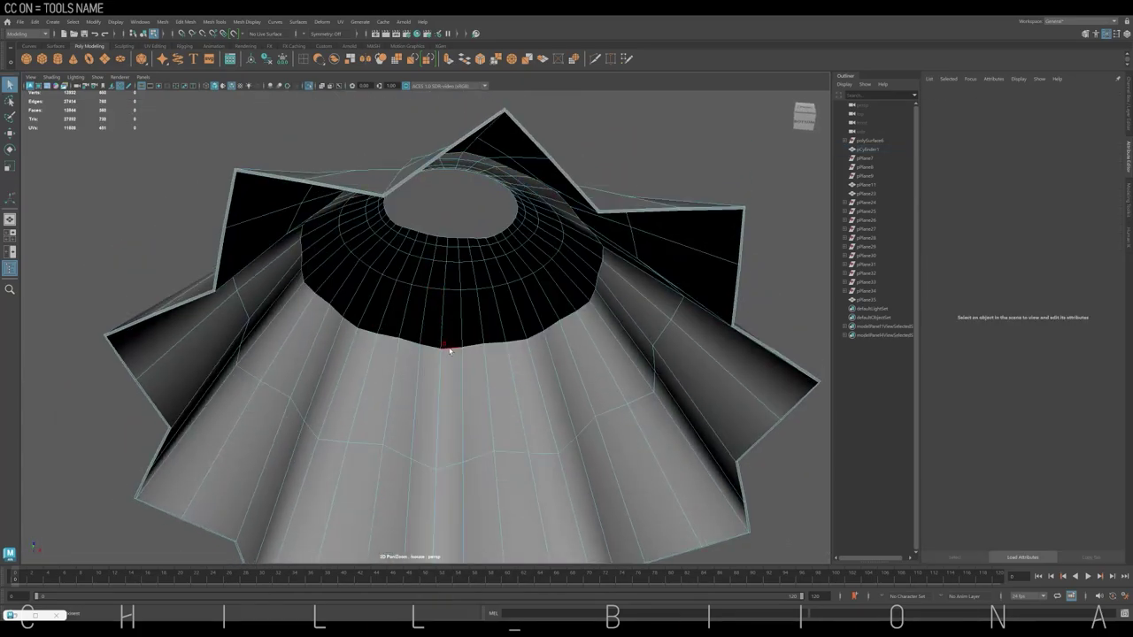
pyautogui.click(511, 58)
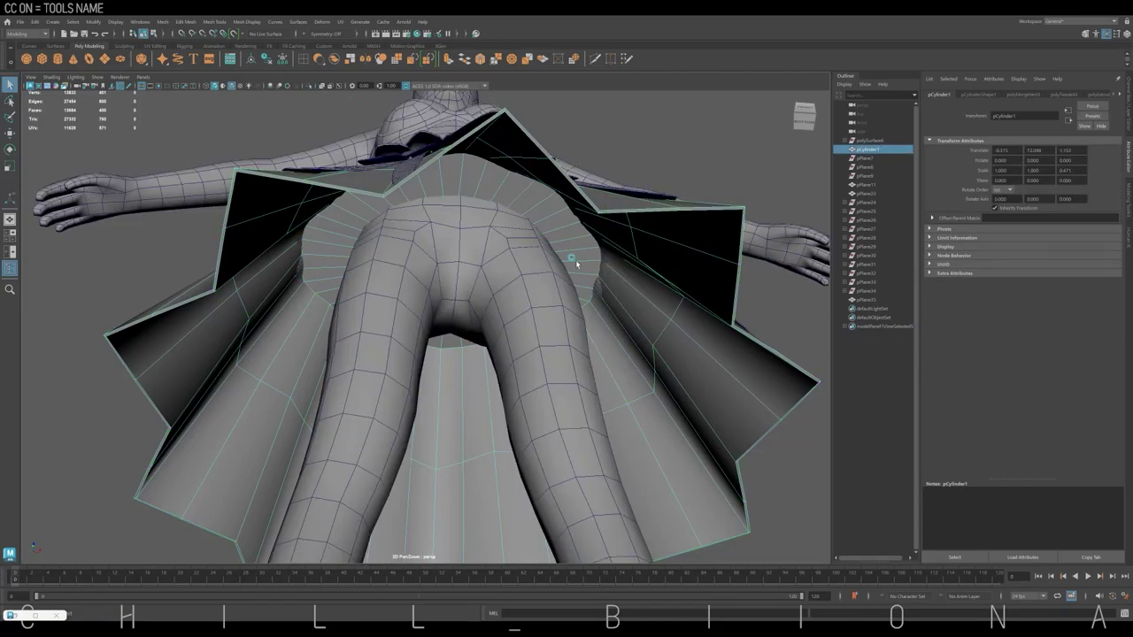
pyautogui.scroll(5, 567, 322)
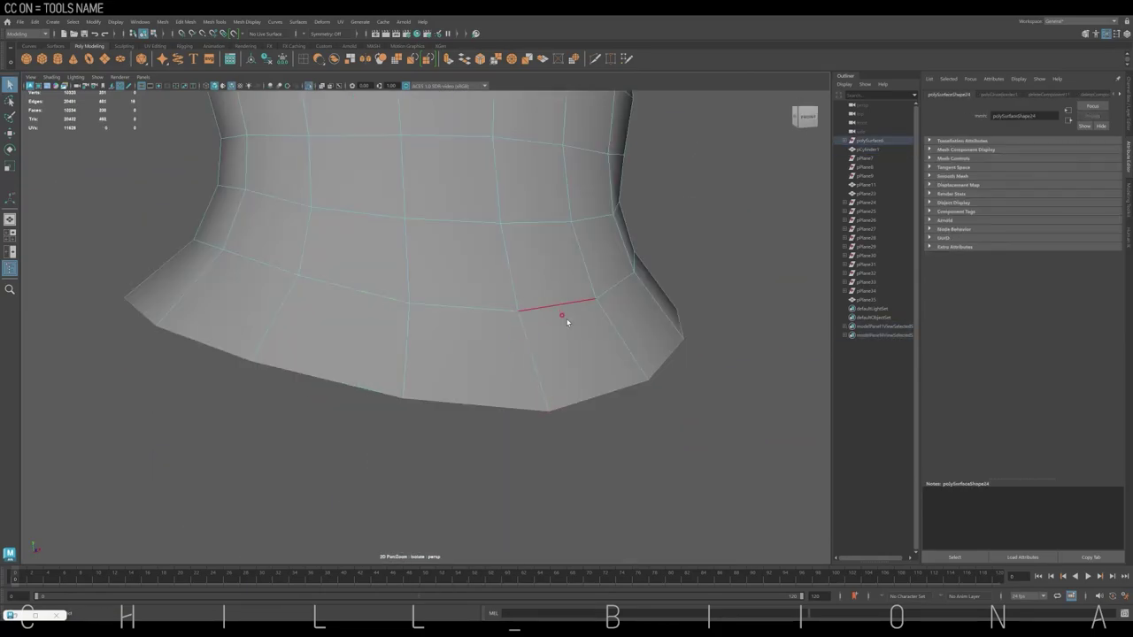
# Extrude the bodice's lower edge loop, offset it, and scale it into a flared rim
pyautogui.click(449, 58)
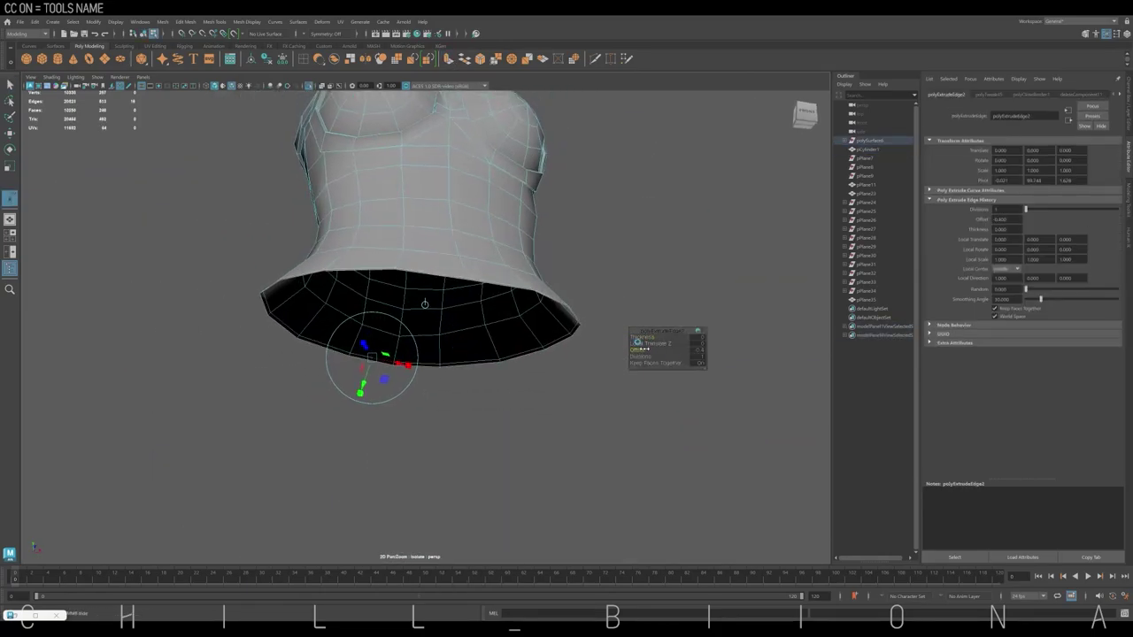
pyautogui.moveTo(637, 351)
pyautogui.mouseDown()
pyautogui.moveTo(630, 342)
pyautogui.moveTo(650, 337)
pyautogui.moveTo(639, 350)
pyautogui.mouseUp()
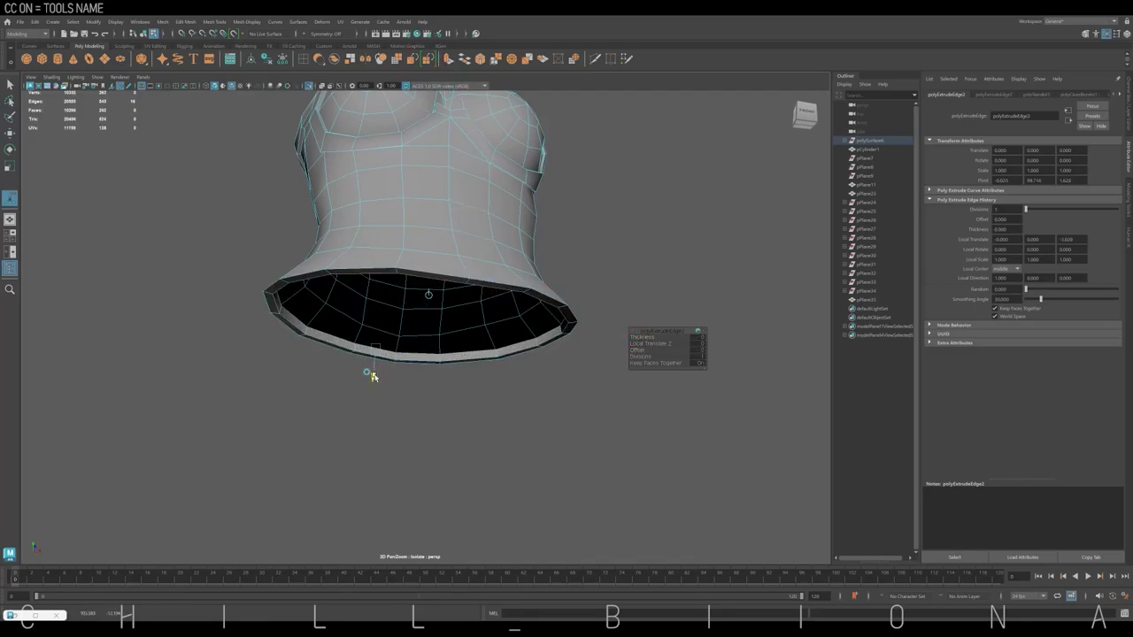
pyautogui.press('r')
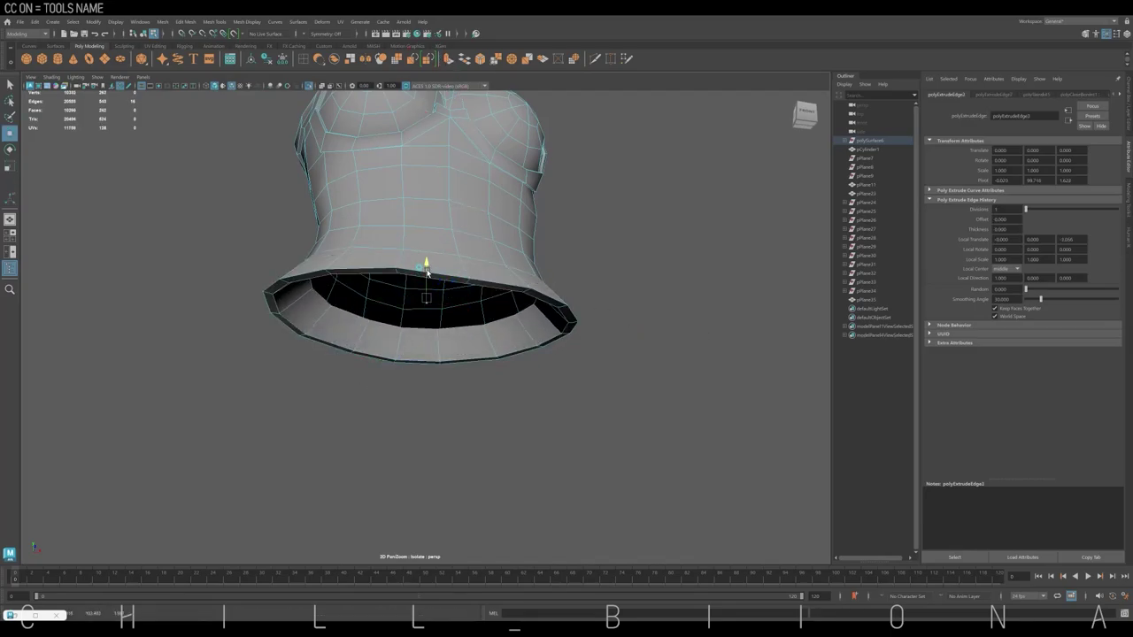
pyautogui.moveTo(444, 233); pyautogui.dragTo(410, 234, button='right')
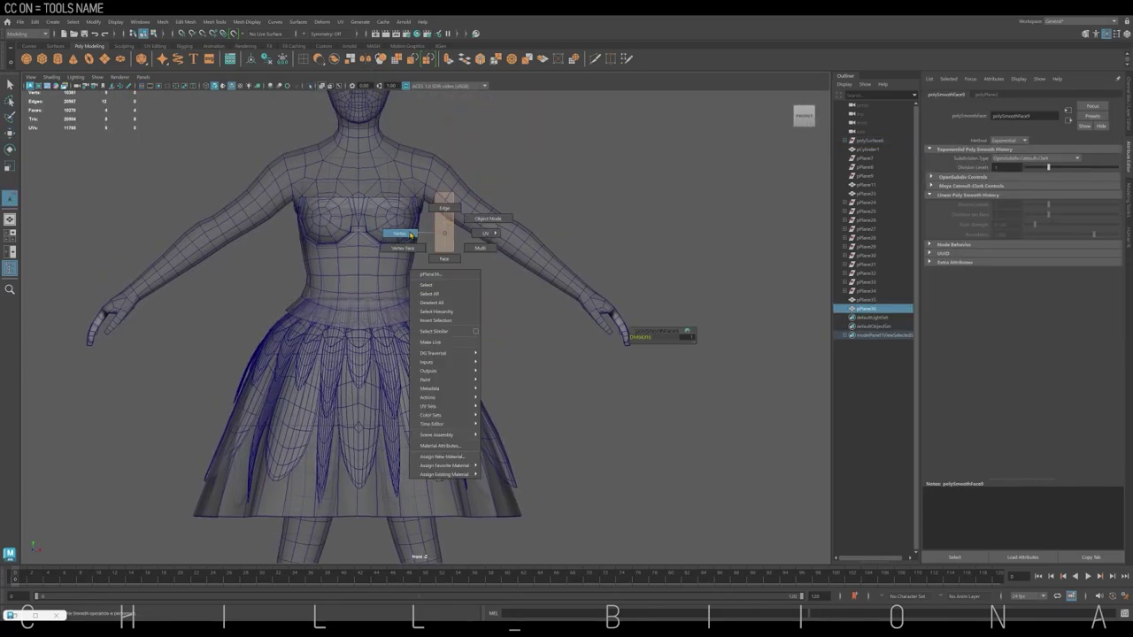
# Move the selected vertex upward to lengthen the small cap
pyautogui.click(409, 234)
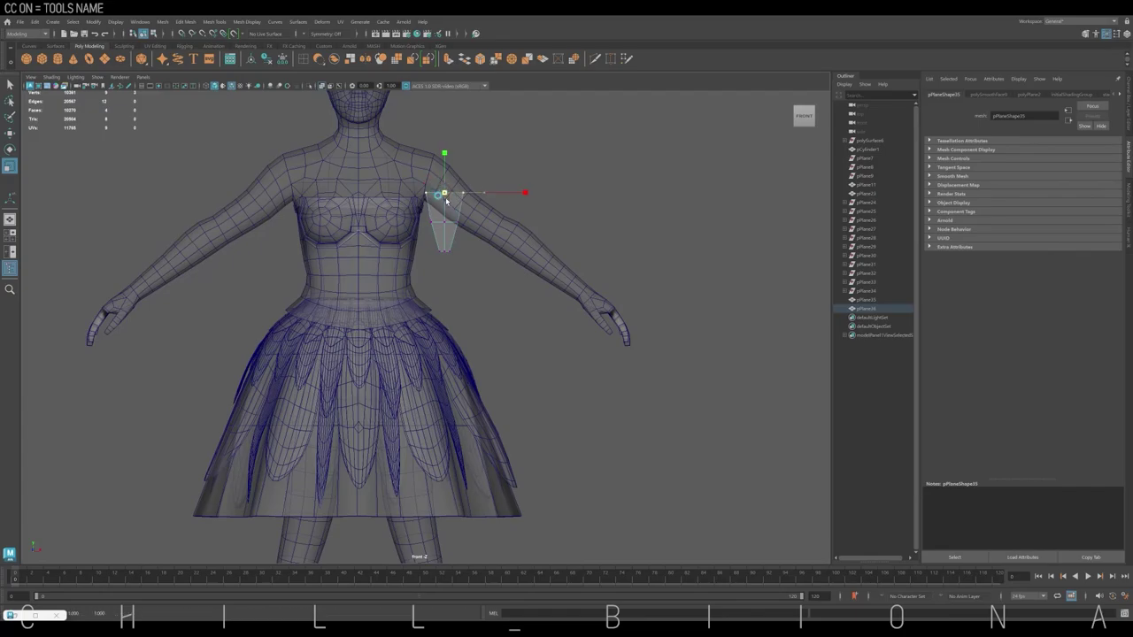
pyautogui.press('w')
pyautogui.moveTo(447, 202); pyautogui.dragTo(445, 167)
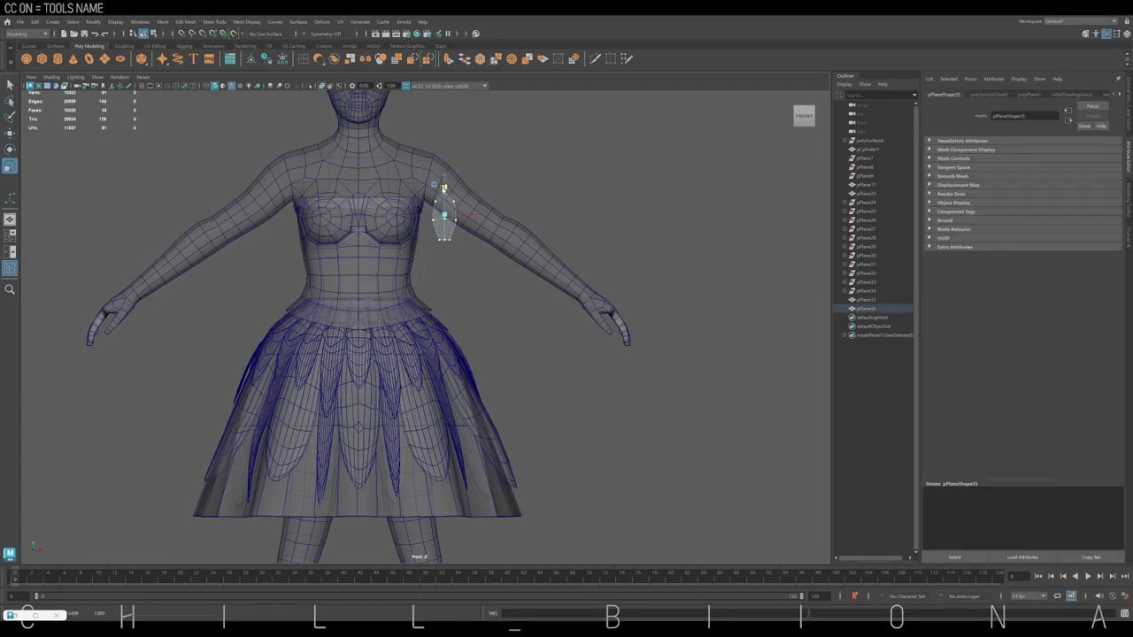
# Smooth the petal plane and line it up against the bust in side view
pyautogui.press('space')
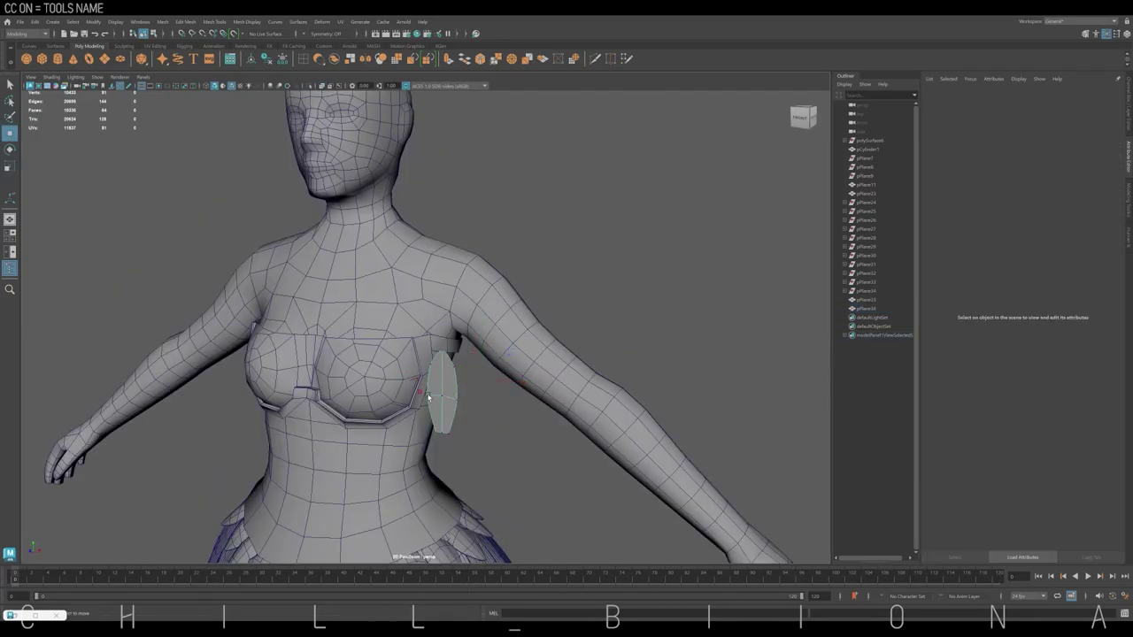
pyautogui.keyDown('alt'); pyautogui.moveTo(458, 373); pyautogui.dragTo(541, 355); pyautogui.keyUp('alt')
pyautogui.keyDown('shift'); pyautogui.moveTo(515, 316); pyautogui.dragTo(610, 371, button='right'); pyautogui.keyUp('shift')
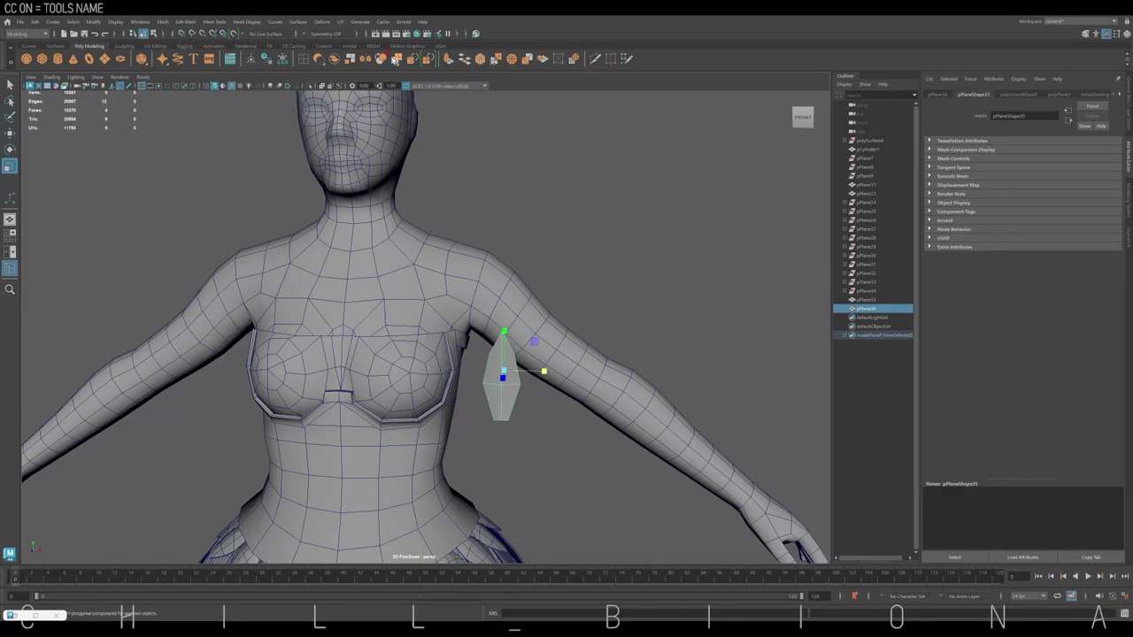
pyautogui.moveTo(567, 394)
pyautogui.keyDown('alt'); pyautogui.mouseDown()
pyautogui.moveTo(523, 403)
pyautogui.moveTo(401, 363)
pyautogui.mouseUp(); pyautogui.keyUp('alt')
pyautogui.press('q')
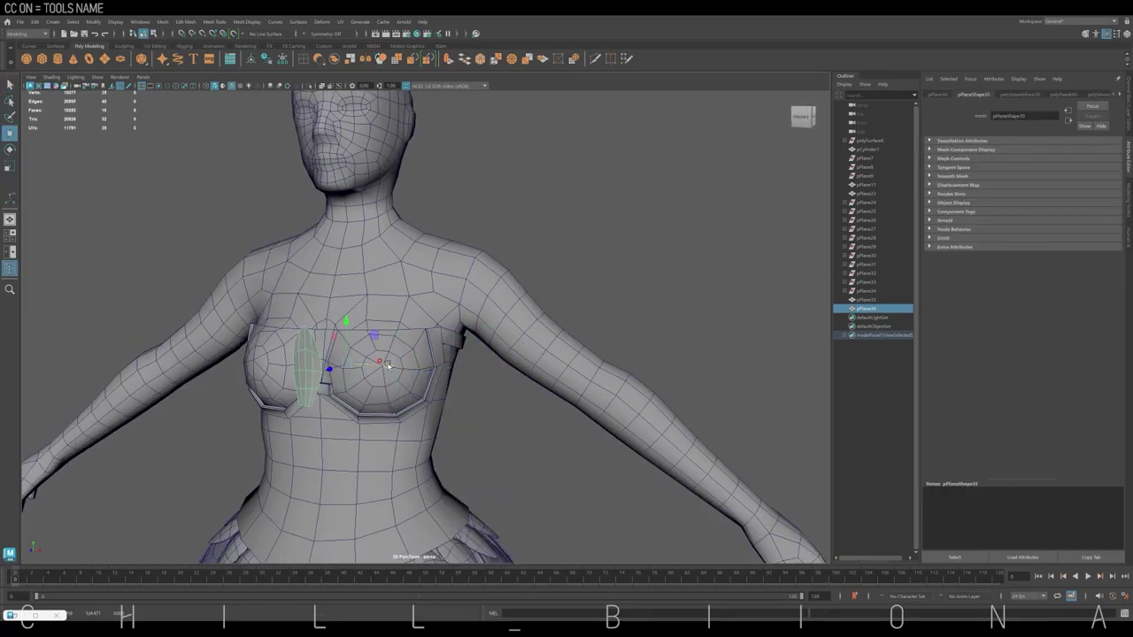
pyautogui.keyDown('alt'); pyautogui.moveTo(328, 386); pyautogui.dragTo(257, 364); pyautogui.keyUp('alt')
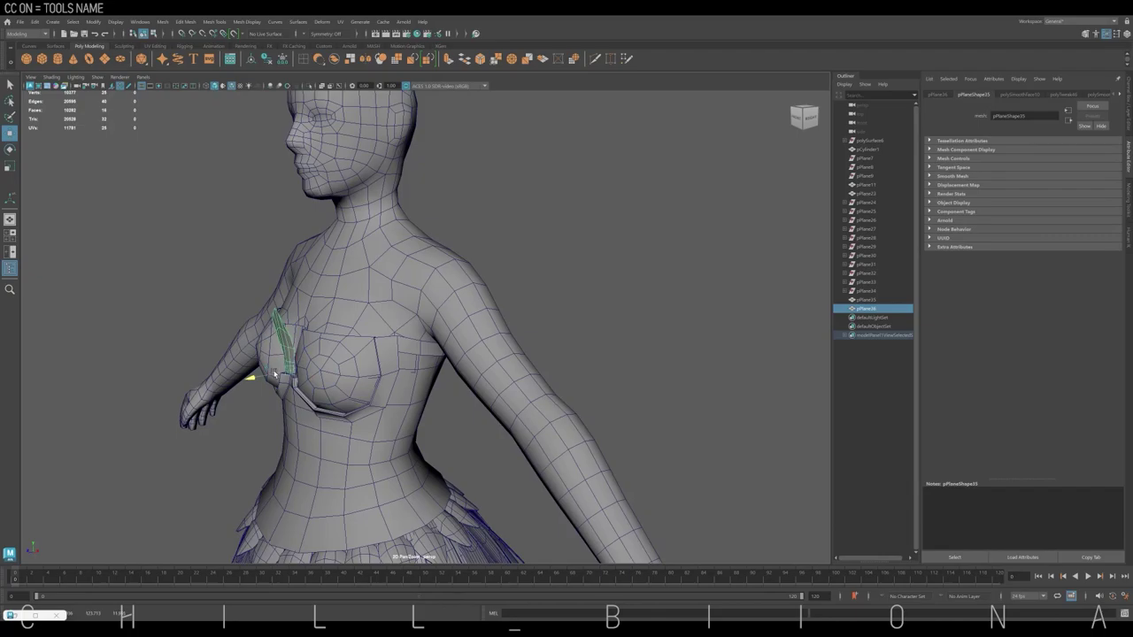
pyautogui.press('space')
pyautogui.press('space')
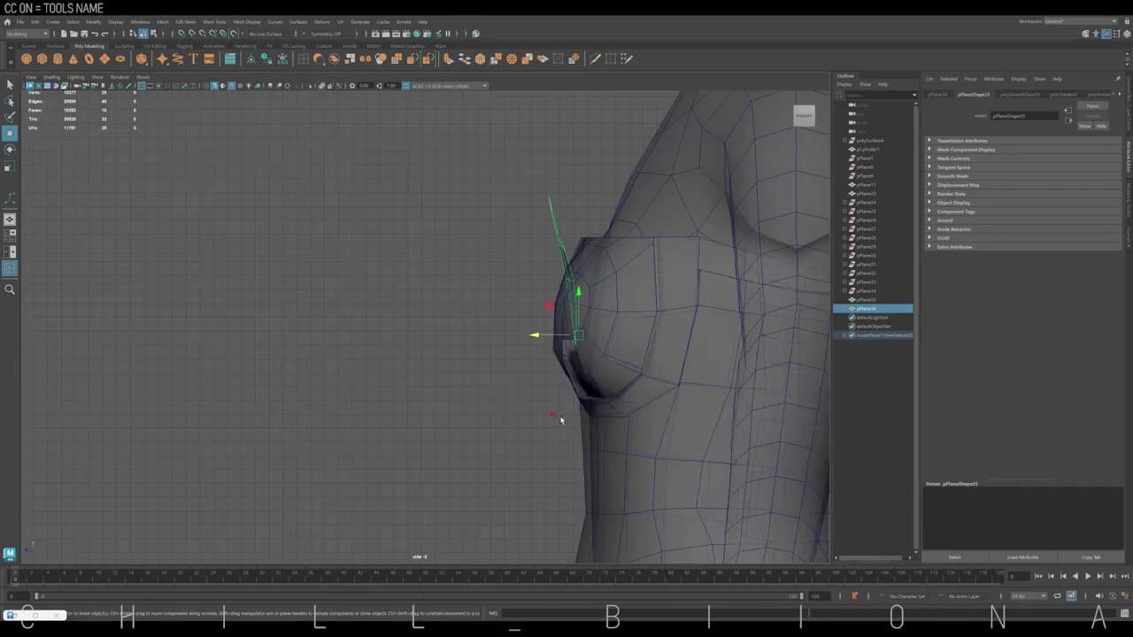
pyautogui.moveTo(545, 271); pyautogui.dragTo(500, 276, button='right')
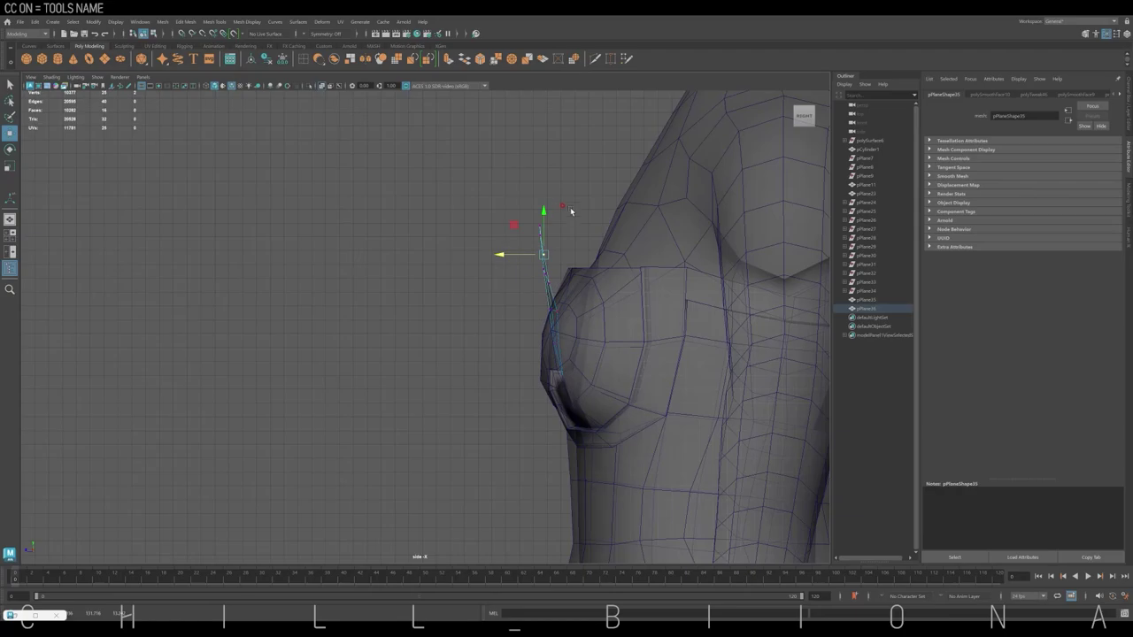
pyautogui.press('space')
pyautogui.press('space')
# Duplicate the bust petal several times, including pPlane39, to start the overlapping cluster on one cup
pyautogui.hotkey('ctrl', 'd')
pyautogui.scroll(2, 606, 335)
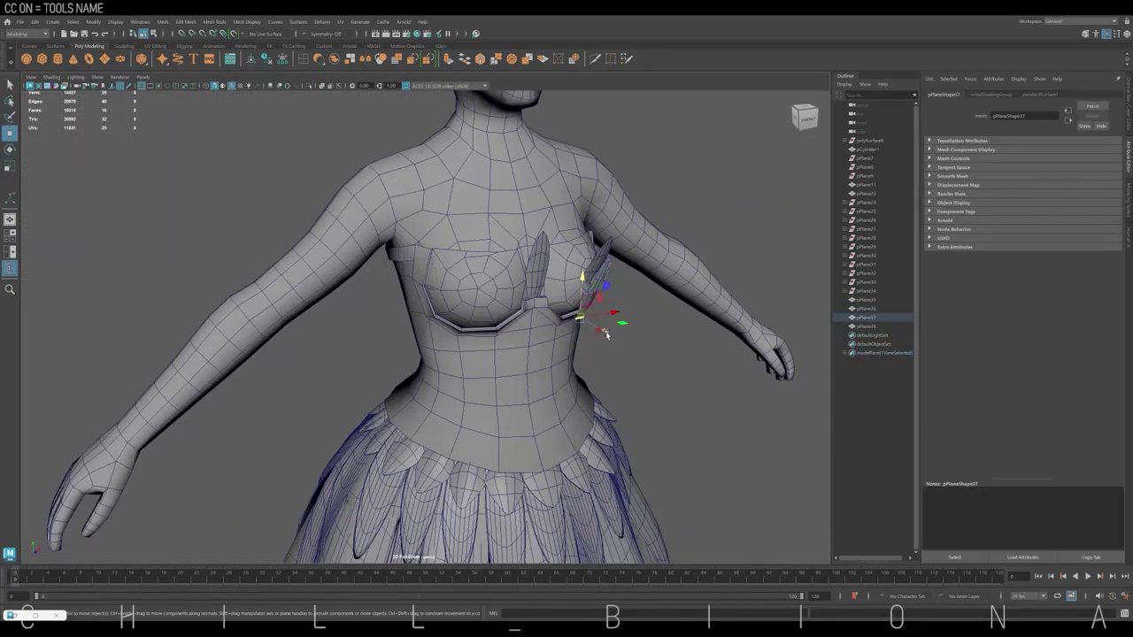
pyautogui.moveTo(606, 335)
pyautogui.keyDown('alt'); pyautogui.mouseDown()
pyautogui.moveTo(531, 230)
pyautogui.moveTo(586, 257)
pyautogui.mouseUp(); pyautogui.keyUp('alt')
pyautogui.rightClick(531, 226)
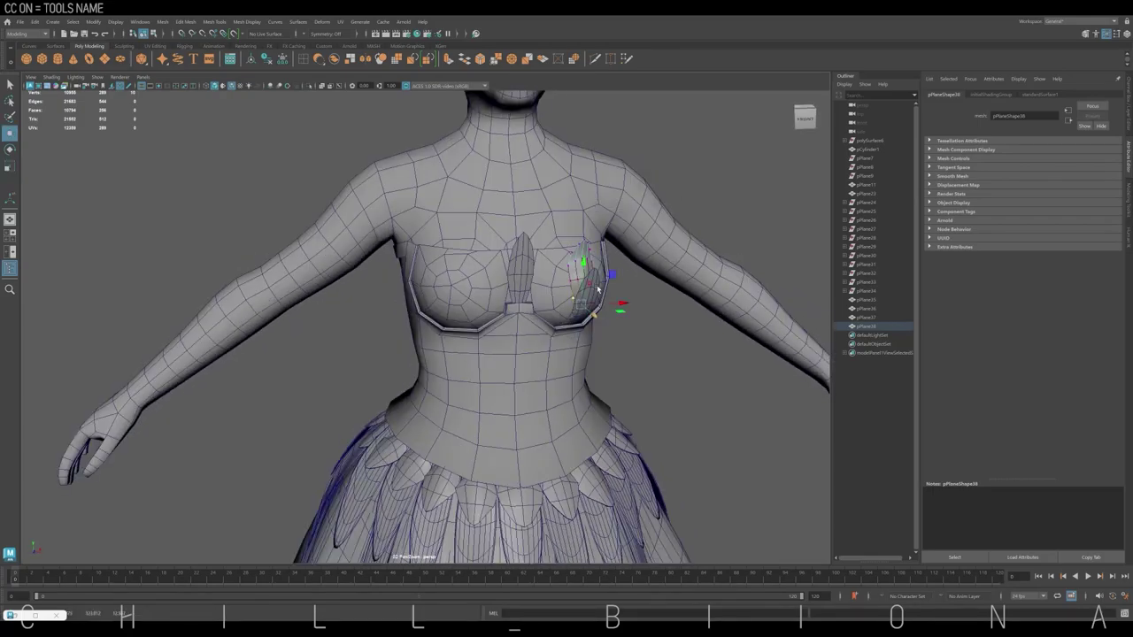
pyautogui.click(586, 257)
pyautogui.click(585, 256)
pyautogui.hotkey('ctrl', 'd')
pyautogui.moveTo(582, 253)
pyautogui.keyDown('alt'); pyautogui.mouseDown()
pyautogui.moveTo(569, 190)
pyautogui.moveTo(584, 263)
pyautogui.moveTo(557, 275)
pyautogui.moveTo(564, 286)
pyautogui.moveTo(539, 260)
pyautogui.moveTo(546, 222)
pyautogui.moveTo(535, 258)
pyautogui.mouseUp(); pyautogui.keyUp('alt')
pyautogui.click(559, 205)
pyautogui.click(559, 205)
pyautogui.hotkey('ctrl', 'd')
pyautogui.hotkey('ctrl', 'd')
pyautogui.press('w')
pyautogui.keyDown('alt'); pyautogui.moveTo(451, 208); pyautogui.dragTo(544, 197); pyautogui.keyUp('alt')
pyautogui.moveTo(544, 197); pyautogui.dragTo(568, 196, button='right')
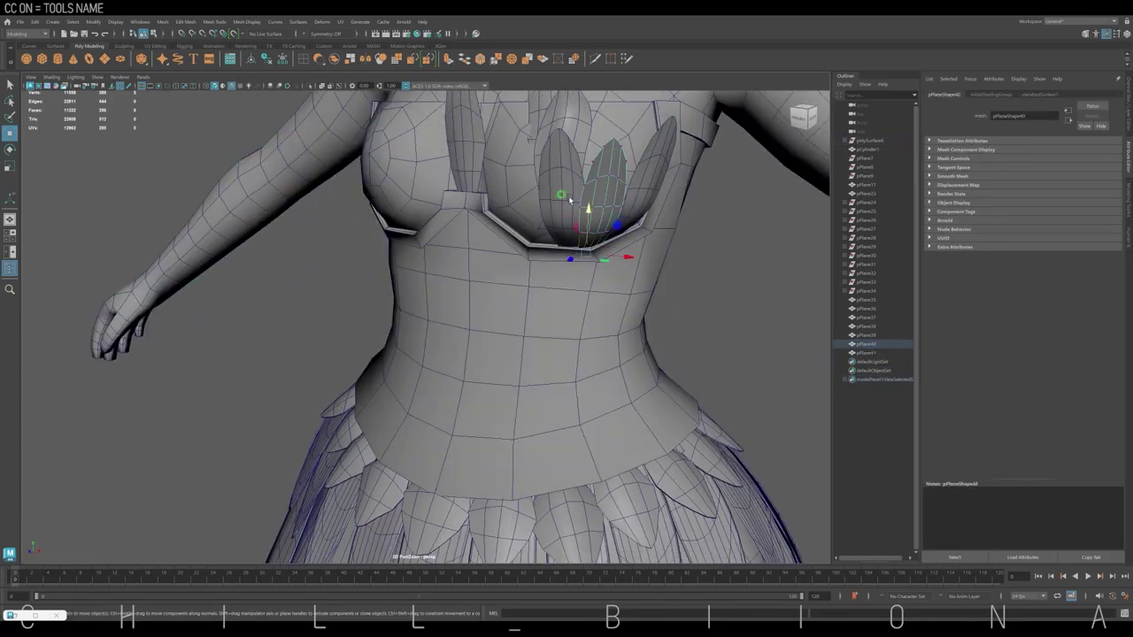
# Duplicate and reposition more petals, fanning them from the centre toward the side of the cup
pyautogui.hotkey('ctrl', 'd')
pyautogui.moveTo(563, 260)
pyautogui.keyDown('alt'); pyautogui.mouseDown()
pyautogui.moveTo(584, 190)
pyautogui.moveTo(571, 283)
pyautogui.moveTo(501, 291)
pyautogui.mouseUp(); pyautogui.keyUp('alt')
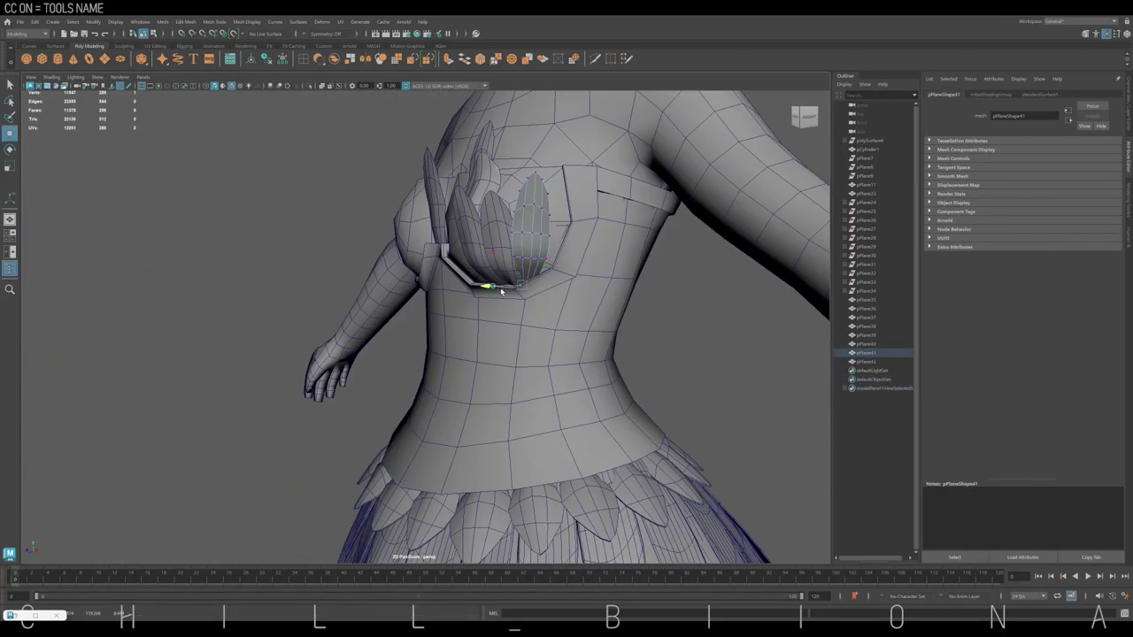
pyautogui.press('r')
pyautogui.moveTo(578, 283)
pyautogui.keyDown('alt'); pyautogui.mouseDown()
pyautogui.moveTo(566, 303)
pyautogui.moveTo(637, 285)
pyautogui.moveTo(577, 258)
pyautogui.moveTo(659, 347)
pyautogui.moveTo(548, 314)
pyautogui.moveTo(683, 286)
pyautogui.moveTo(612, 268)
pyautogui.moveTo(584, 244)
pyautogui.moveTo(579, 316)
pyautogui.moveTo(597, 349)
pyautogui.moveTo(652, 324)
pyautogui.moveTo(531, 298)
pyautogui.moveTo(645, 354)
pyautogui.moveTo(596, 336)
pyautogui.moveTo(632, 324)
pyautogui.moveTo(584, 319)
pyautogui.moveTo(615, 296)
pyautogui.mouseUp(); pyautogui.keyUp('alt')
pyautogui.press('w')
pyautogui.hotkey('ctrl', 'd')
pyautogui.hotkey('ctrl', 'd')
pyautogui.click(584, 245)
pyautogui.hotkey('ctrl', 'd')
pyautogui.hotkey('ctrl', 'd')
pyautogui.moveTo(615, 295); pyautogui.dragTo(646, 237, button='right')
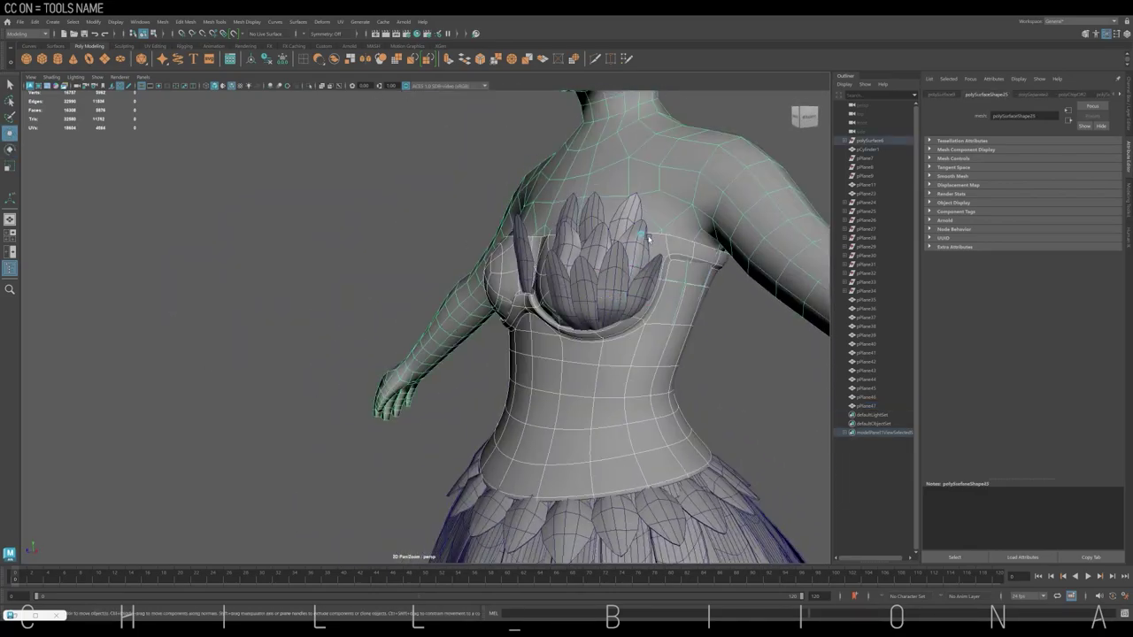
pyautogui.click(646, 237)
pyautogui.moveTo(647, 237)
pyautogui.keyDown('alt'); pyautogui.mouseDown()
pyautogui.moveTo(620, 319)
pyautogui.moveTo(625, 356)
pyautogui.moveTo(566, 318)
pyautogui.moveTo(576, 311)
pyautogui.moveTo(559, 324)
pyautogui.moveTo(549, 301)
pyautogui.moveTo(519, 311)
pyautogui.moveTo(519, 256)
pyautogui.moveTo(544, 239)
pyautogui.moveTo(619, 310)
pyautogui.mouseUp(); pyautogui.keyUp('alt')
pyautogui.click(613, 330)
pyautogui.hotkey('ctrl', 'd')
pyautogui.hotkey('ctrl', 'd')
pyautogui.keyDown('alt'); pyautogui.moveTo(620, 309); pyautogui.dragTo(643, 323, button='right'); pyautogui.keyUp('alt')
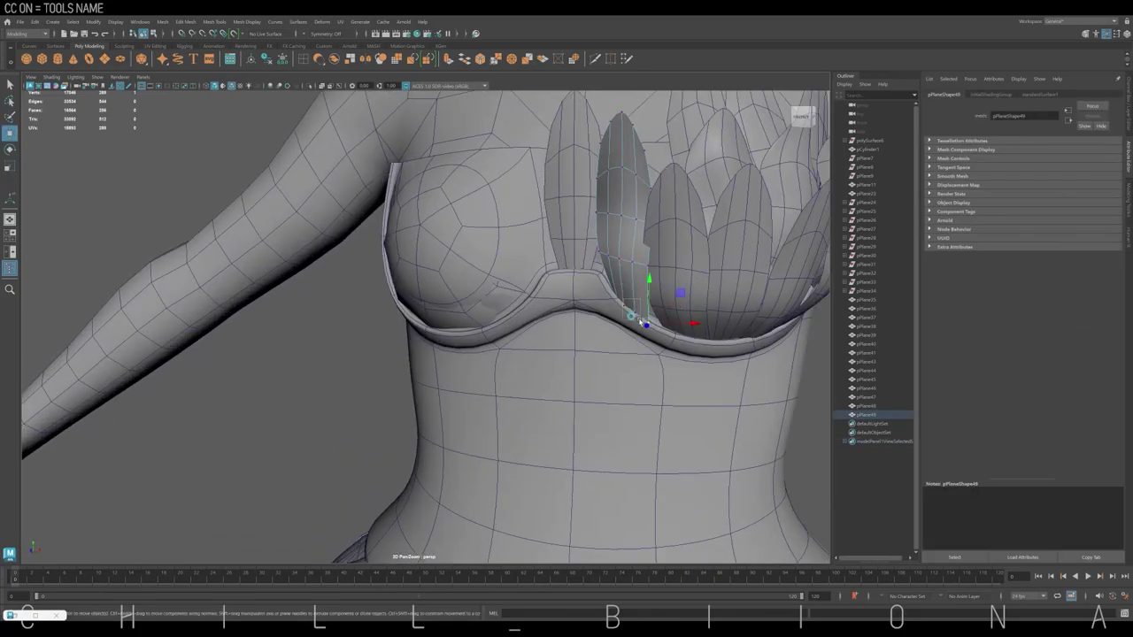
pyautogui.moveTo(644, 323)
pyautogui.keyDown('alt'); pyautogui.mouseDown()
pyautogui.moveTo(658, 318)
pyautogui.moveTo(625, 339)
pyautogui.moveTo(596, 328)
pyautogui.moveTo(634, 316)
pyautogui.moveTo(637, 242)
pyautogui.moveTo(569, 286)
pyautogui.moveTo(566, 331)
pyautogui.moveTo(531, 329)
pyautogui.moveTo(610, 288)
pyautogui.moveTo(619, 336)
pyautogui.moveTo(607, 316)
pyautogui.moveTo(589, 342)
pyautogui.moveTo(601, 232)
pyautogui.moveTo(591, 376)
pyautogui.moveTo(531, 354)
pyautogui.moveTo(617, 414)
pyautogui.moveTo(566, 372)
pyautogui.moveTo(467, 329)
pyautogui.mouseUp(); pyautogui.keyUp('alt')
# Adjust a chest petal's vertices in Vertex mode, then return to object mode
pyautogui.rightClick(468, 330)
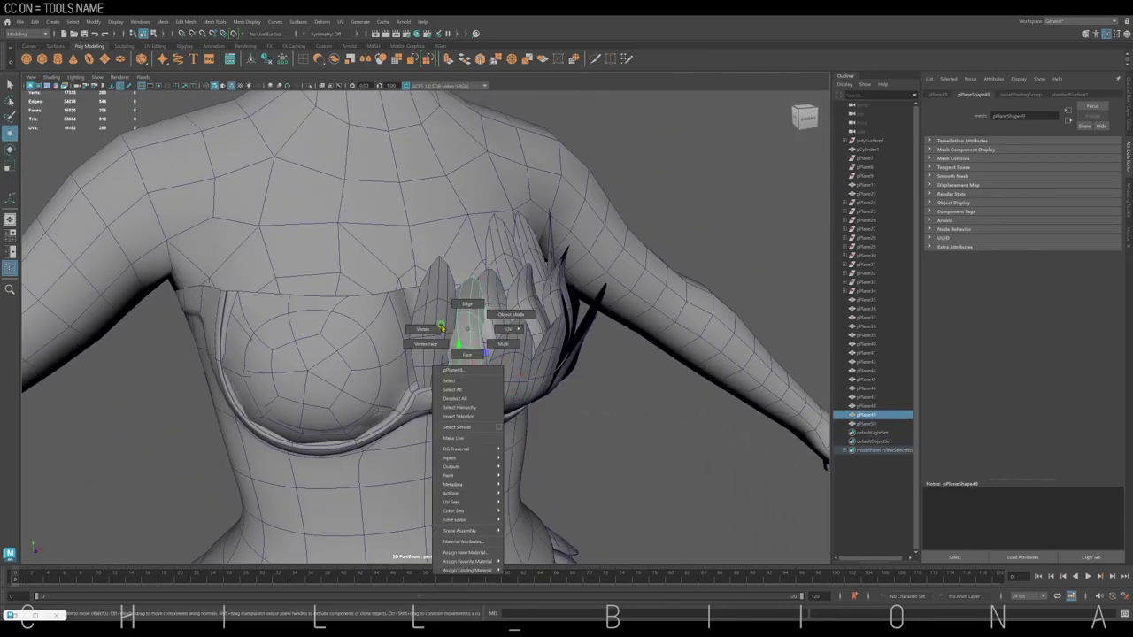
pyautogui.click(441, 328)
pyautogui.scroll(-3, 469, 354)
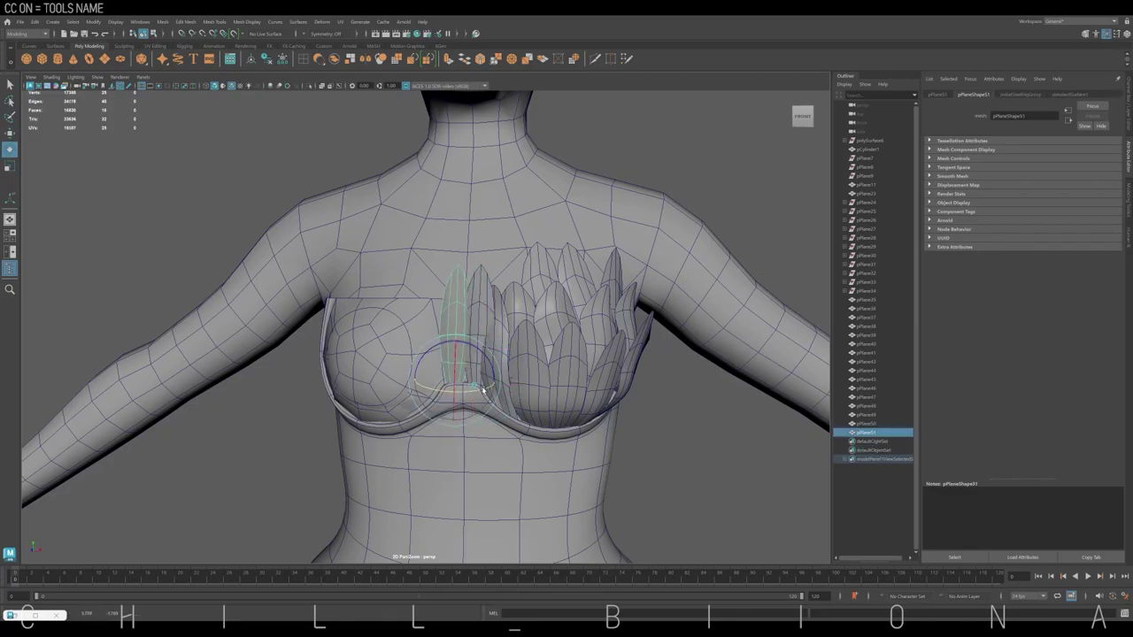
pyautogui.moveTo(483, 389)
pyautogui.keyDown('alt'); pyautogui.mouseDown()
pyautogui.moveTo(514, 371)
pyautogui.moveTo(505, 392)
pyautogui.mouseUp(); pyautogui.keyUp('alt')
pyautogui.rightClick(467, 329)
pyautogui.click(469, 306)
pyautogui.scroll(2, 485, 348)
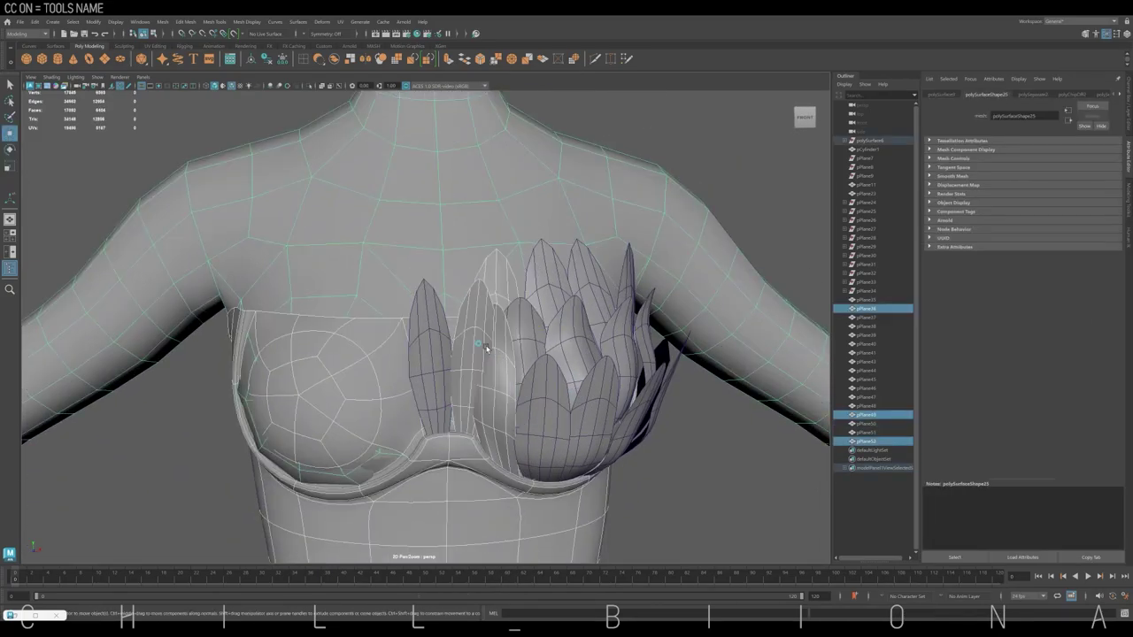
pyautogui.scroll(-2, 486, 348)
# Select petals pPlane49, pPlane36 and pPlane53 and switch to the Rotate tool
pyautogui.click(486, 347)
pyautogui.moveTo(486, 348)
pyautogui.keyDown('alt'); pyautogui.mouseDown()
pyautogui.moveTo(502, 363)
pyautogui.moveTo(425, 286)
pyautogui.moveTo(505, 328)
pyautogui.mouseUp(); pyautogui.keyUp('alt')
pyautogui.click(492, 387)
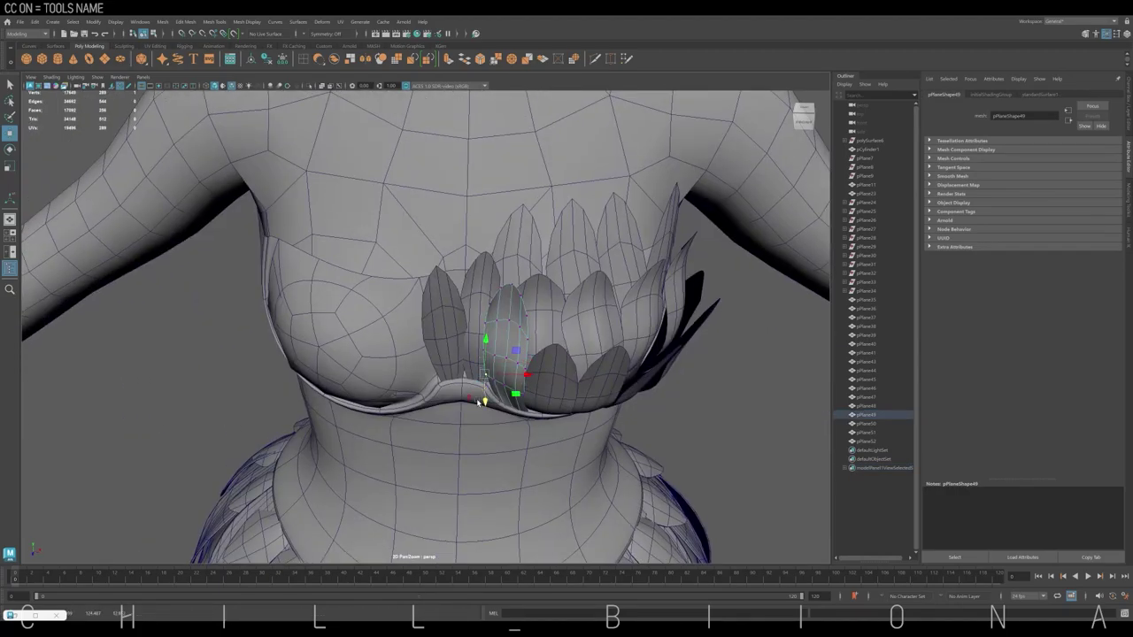
pyautogui.moveTo(478, 403)
pyautogui.keyDown('alt'); pyautogui.mouseDown()
pyautogui.moveTo(505, 375)
pyautogui.moveTo(499, 392)
pyautogui.moveTo(466, 349)
pyautogui.moveTo(553, 379)
pyautogui.moveTo(614, 433)
pyautogui.moveTo(585, 395)
pyautogui.moveTo(584, 278)
pyautogui.moveTo(657, 316)
pyautogui.moveTo(551, 398)
pyautogui.moveTo(599, 324)
pyautogui.moveTo(620, 354)
pyautogui.moveTo(682, 298)
pyautogui.moveTo(620, 354)
pyautogui.moveTo(602, 398)
pyautogui.moveTo(678, 365)
pyautogui.moveTo(655, 372)
pyautogui.moveTo(628, 354)
pyautogui.moveTo(617, 385)
pyautogui.moveTo(591, 346)
pyautogui.mouseUp(); pyautogui.keyUp('alt')
pyautogui.click(465, 349)
pyautogui.click(586, 417)
pyautogui.press('e')
# Duplicate the petal twice to fill the cup's outer side toward the underarm
pyautogui.hotkey('ctrl', 'd')
pyautogui.rightClick(599, 325)
pyautogui.hotkey('ctrl', 'd')
pyautogui.click(628, 354)
pyautogui.click(618, 385)
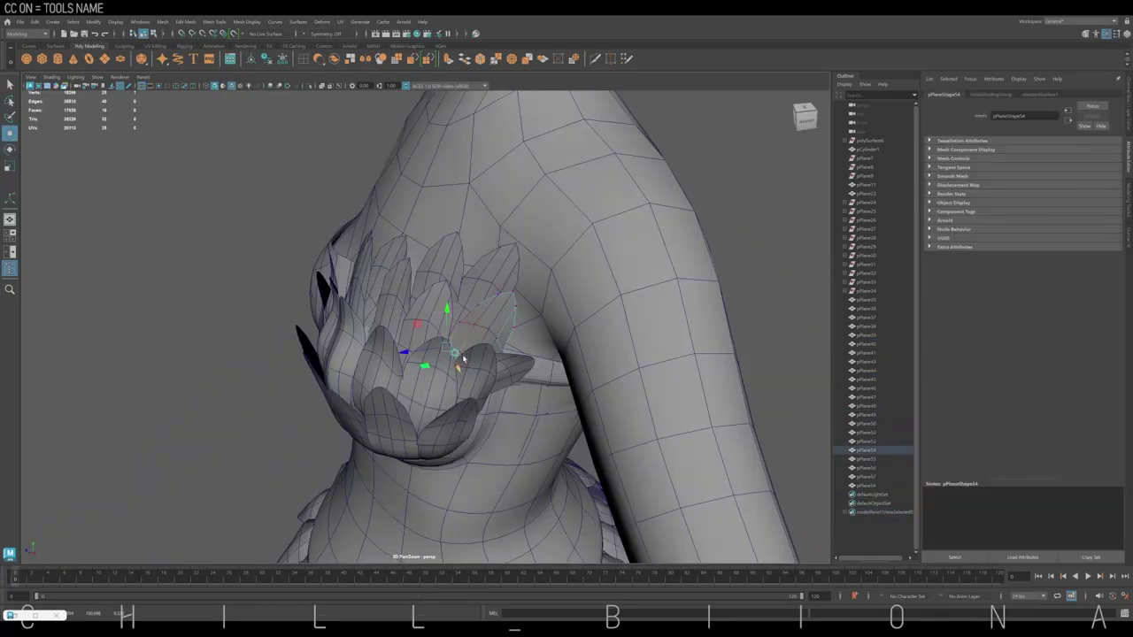
pyautogui.keyDown('alt'); pyautogui.moveTo(461, 357); pyautogui.dragTo(649, 384); pyautogui.keyUp('alt')
pyautogui.click(649, 385)
# Combine petals pPlane35–pPlane58 into one mesh, extrude it for thickness and reduce it
pyautogui.moveTo(872, 305); pyautogui.dragTo(872, 485)
pyautogui.scroll(-5, 620, 405)
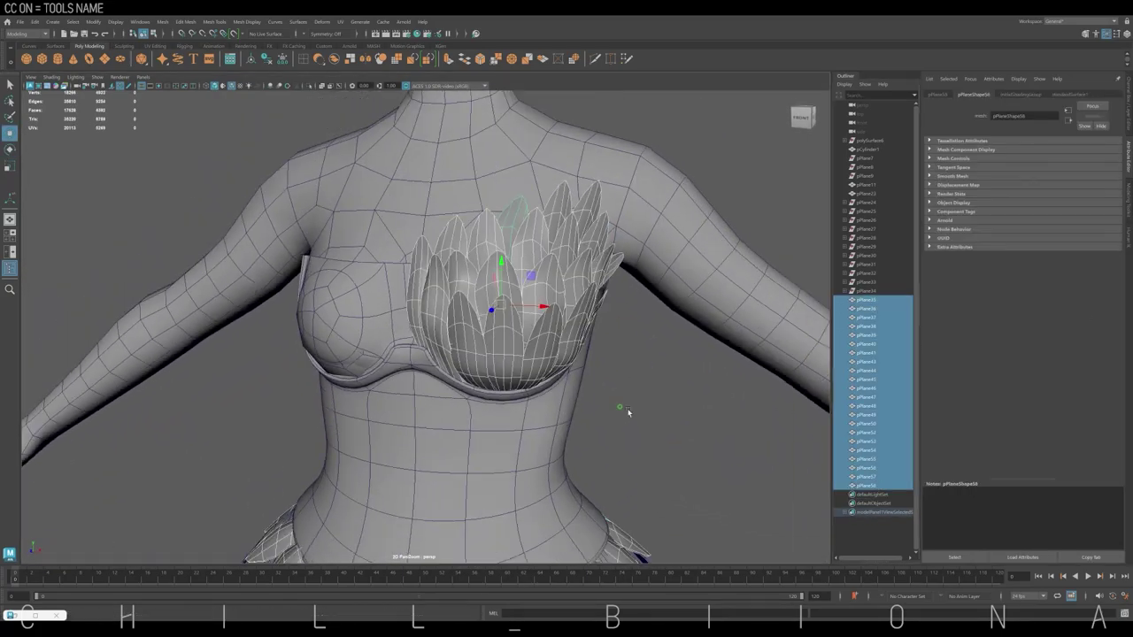
pyautogui.keyDown('alt'); pyautogui.moveTo(619, 464); pyautogui.dragTo(495, 442); pyautogui.keyUp('alt')
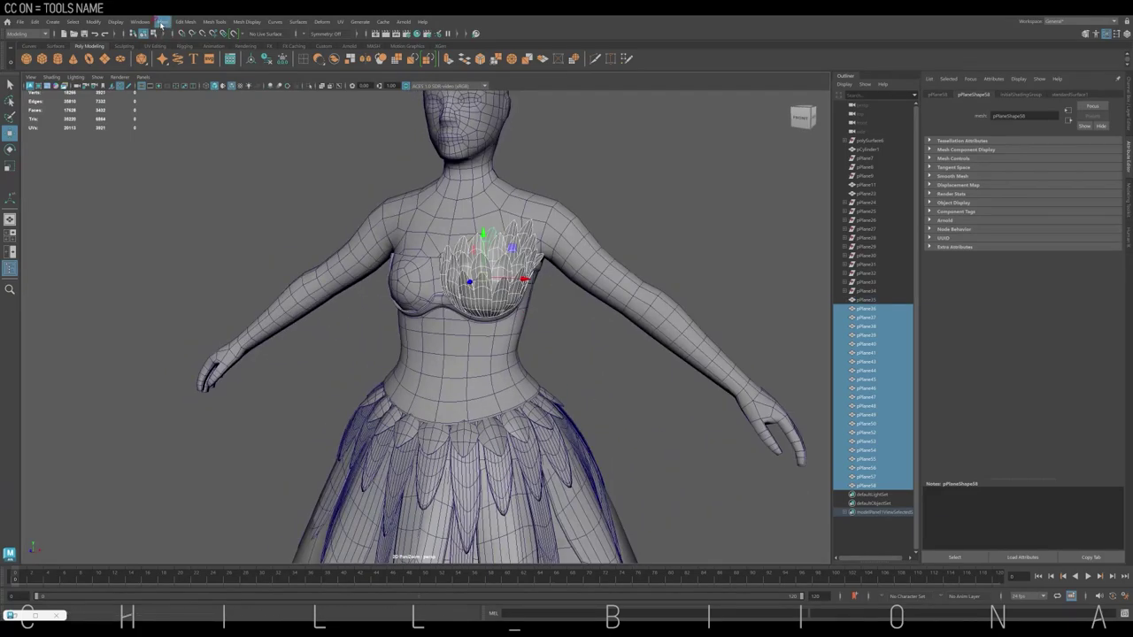
pyautogui.click(176, 59)
pyautogui.click(448, 59)
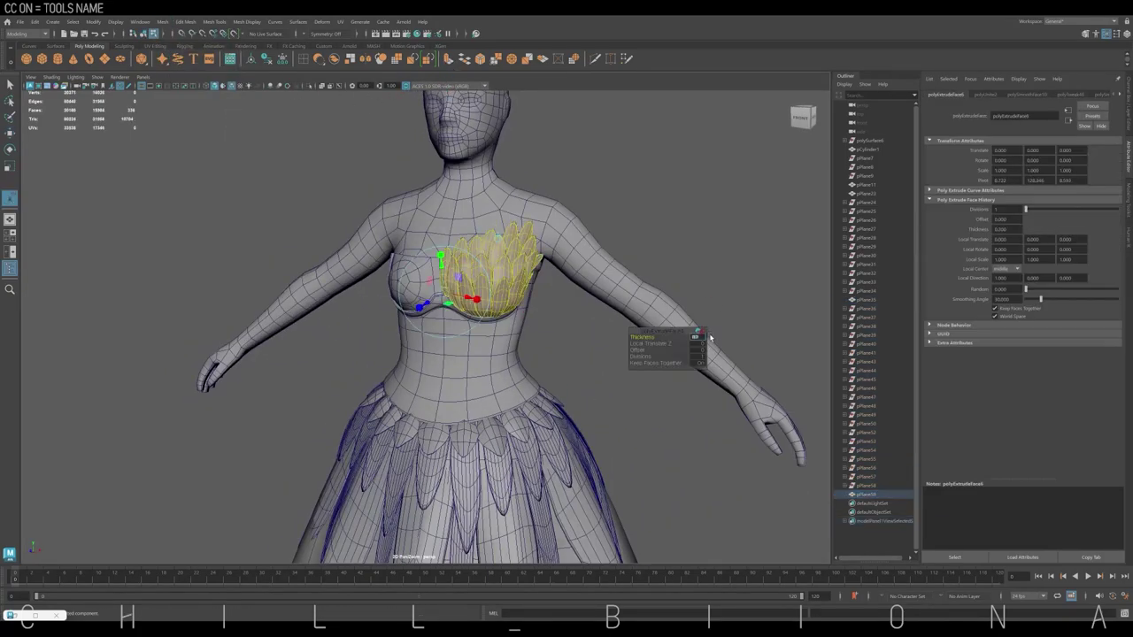
pyautogui.keyDown('alt'); pyautogui.moveTo(643, 211); pyautogui.dragTo(664, 231); pyautogui.keyUp('alt')
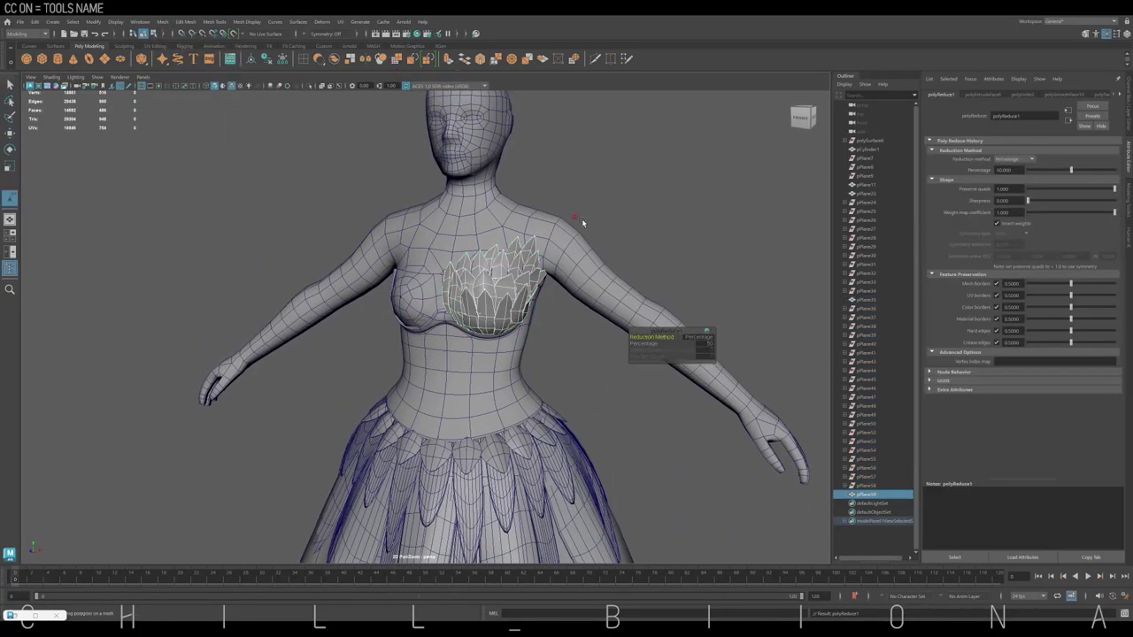
pyautogui.click(687, 258)
# Mirror the petal mesh onto the other bust cup and set symmetry to Object X
pyautogui.click(491, 283)
pyautogui.click(365, 58)
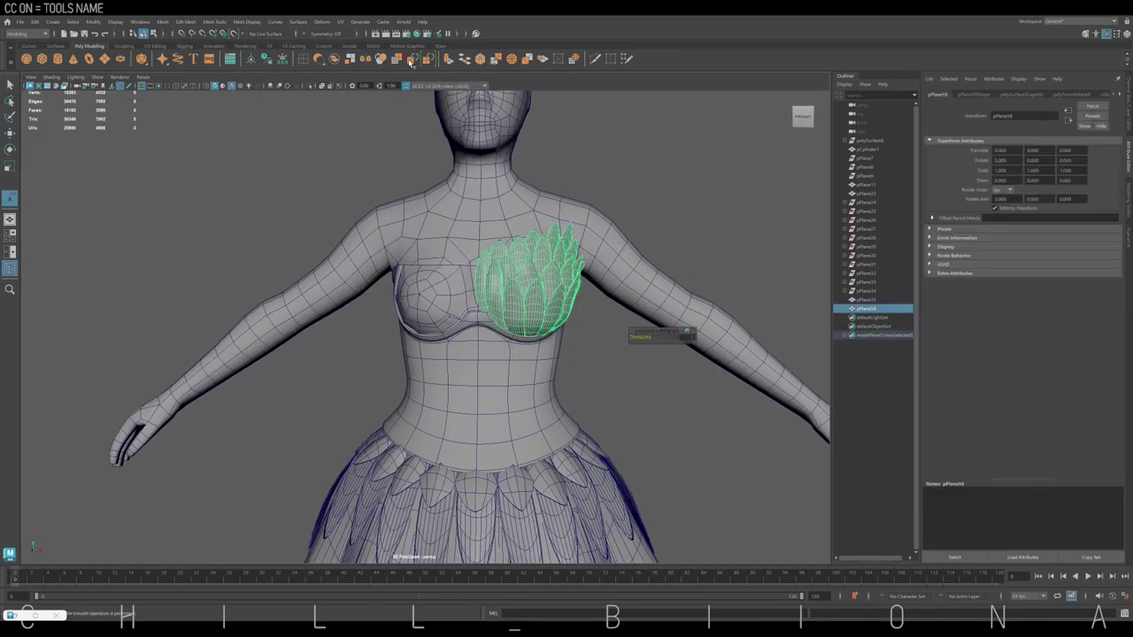
pyautogui.click(713, 232)
pyautogui.scroll(-3, 567, 265)
pyautogui.scroll(3, 496, 266)
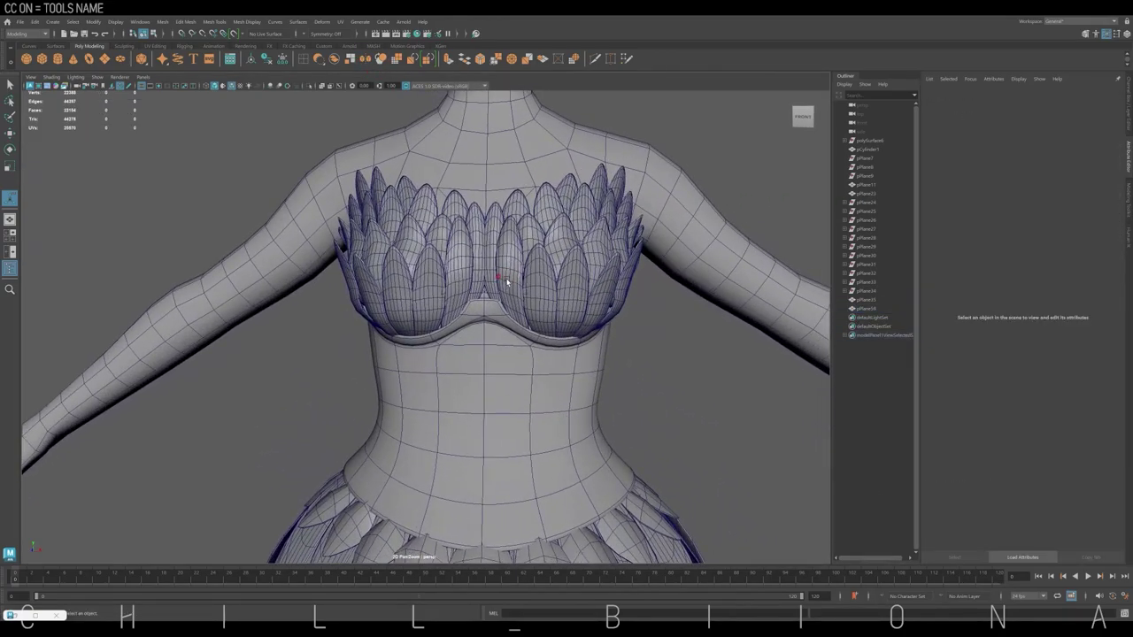
pyautogui.click(460, 266)
pyautogui.click(329, 34)
pyautogui.click(325, 62)
# Inspect the mirrored petals in vertex mode, then select the corset mesh
pyautogui.moveTo(518, 256); pyautogui.dragTo(541, 256, button='right')
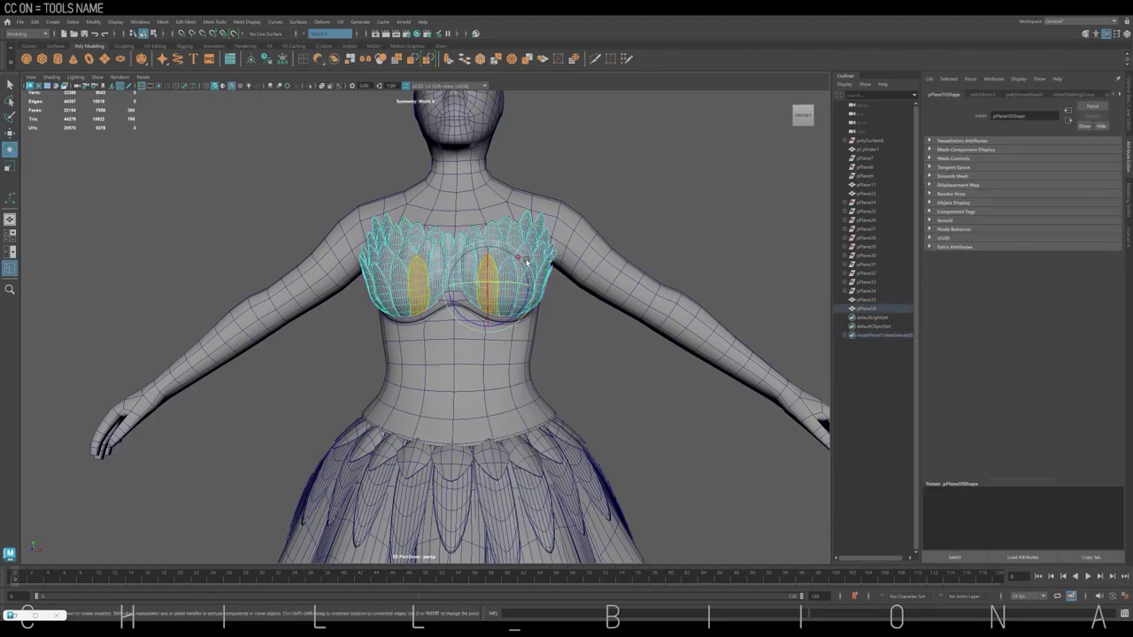
pyautogui.scroll(3, 574, 288)
pyautogui.moveTo(574, 289)
pyautogui.keyDown('alt'); pyautogui.mouseDown()
pyautogui.moveTo(542, 206)
pyautogui.moveTo(517, 259)
pyautogui.moveTo(549, 270)
pyautogui.mouseUp(); pyautogui.keyUp('alt')
pyautogui.press('w')
pyautogui.moveTo(483, 227)
pyautogui.keyDown('alt'); pyautogui.mouseDown()
pyautogui.moveTo(586, 251)
pyautogui.moveTo(590, 262)
pyautogui.moveTo(539, 303)
pyautogui.moveTo(526, 273)
pyautogui.moveTo(519, 292)
pyautogui.moveTo(527, 272)
pyautogui.moveTo(539, 309)
pyautogui.moveTo(519, 253)
pyautogui.moveTo(616, 241)
pyautogui.moveTo(531, 257)
pyautogui.mouseUp(); pyautogui.keyUp('alt')
pyautogui.press('F9')
pyautogui.click(519, 253)
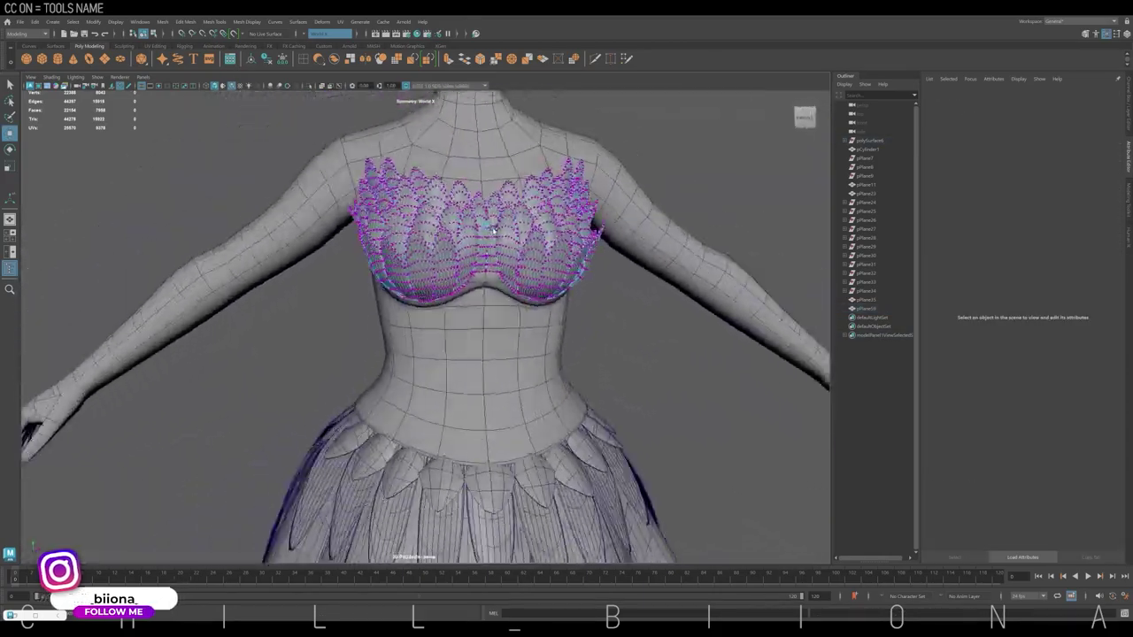
pyautogui.scroll(-5, 505, 254)
pyautogui.click(505, 253)
pyautogui.scroll(5, 440, 232)
pyautogui.rightClick(439, 232)
# Isolate a vertical corset face strip, add an edge loop and delete part of it
pyautogui.click(442, 242)
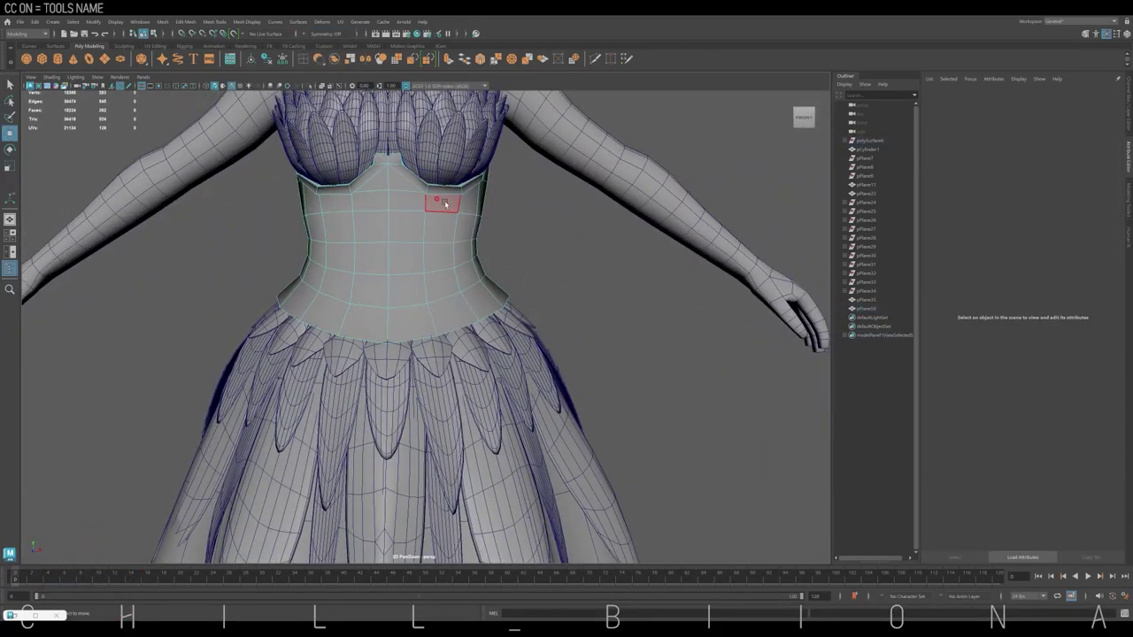
pyautogui.doubleClick(446, 266)
pyautogui.hotkey('ctrl', '1')
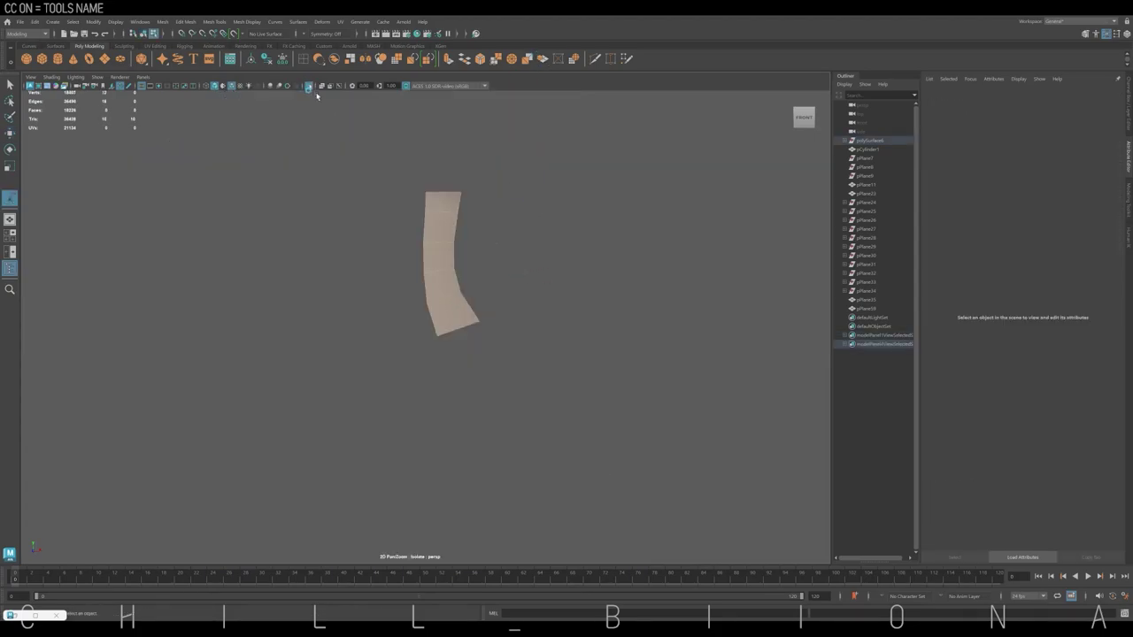
pyautogui.keyDown('shift'); pyautogui.moveTo(488, 220); pyautogui.dragTo(522, 184, button='right'); pyautogui.keyUp('shift')
pyautogui.moveTo(436, 212); pyautogui.dragTo(447, 216)
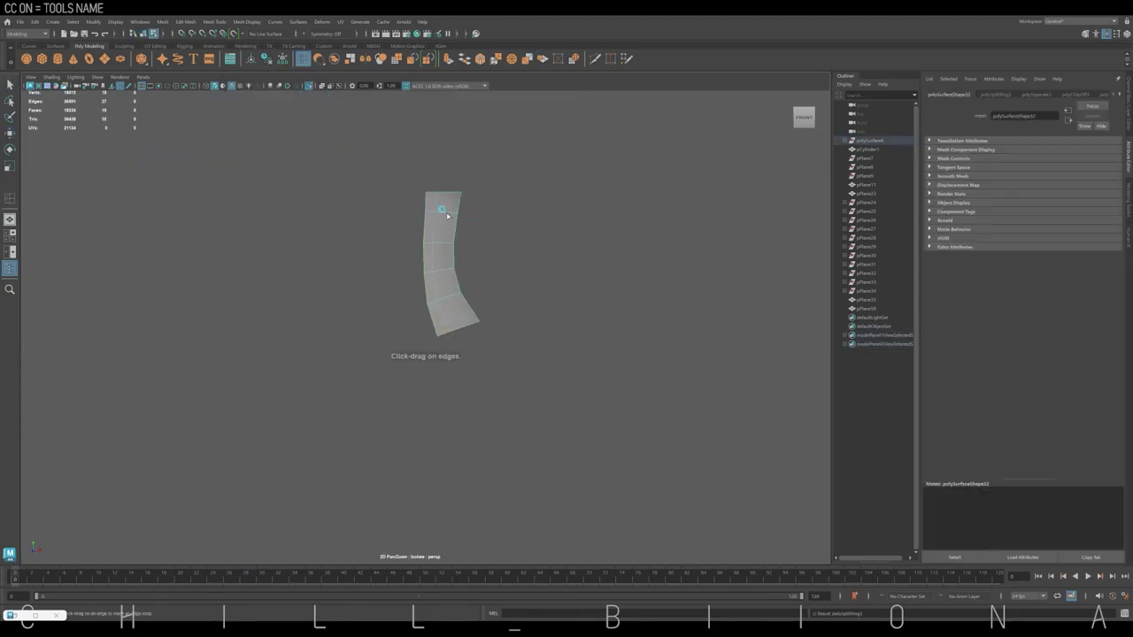
pyautogui.doubleClick(426, 203)
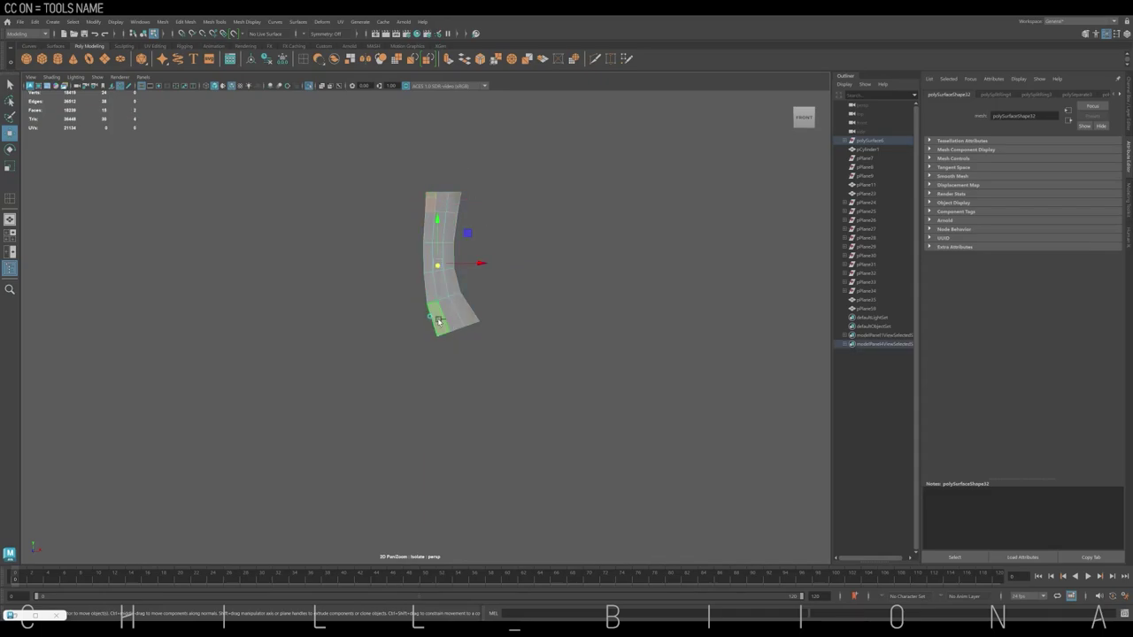
pyautogui.press('Delete')
# Extrude the seam strip's faces and drag out its thickness
pyautogui.click(454, 195)
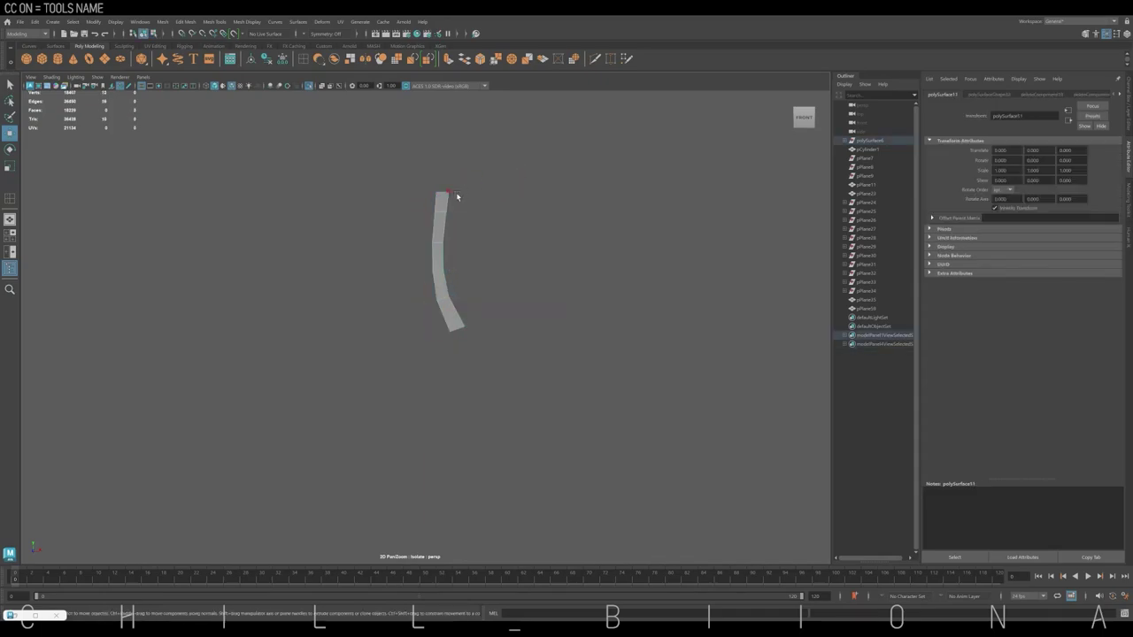
pyautogui.click(449, 59)
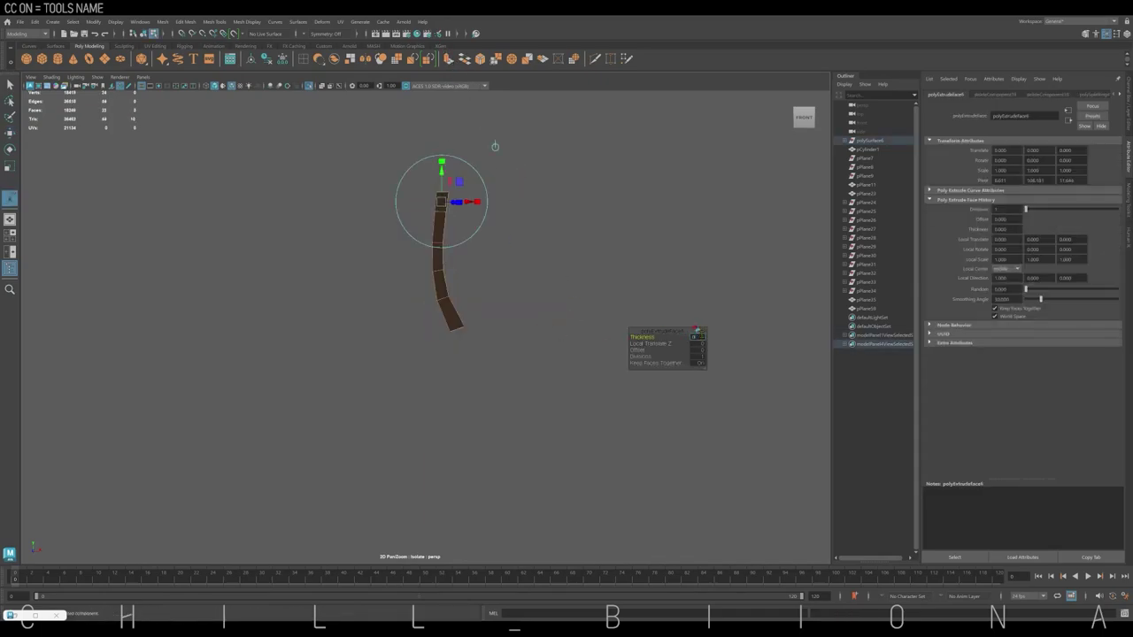
pyautogui.moveTo(697, 334); pyautogui.dragTo(493, 237, button='middle')
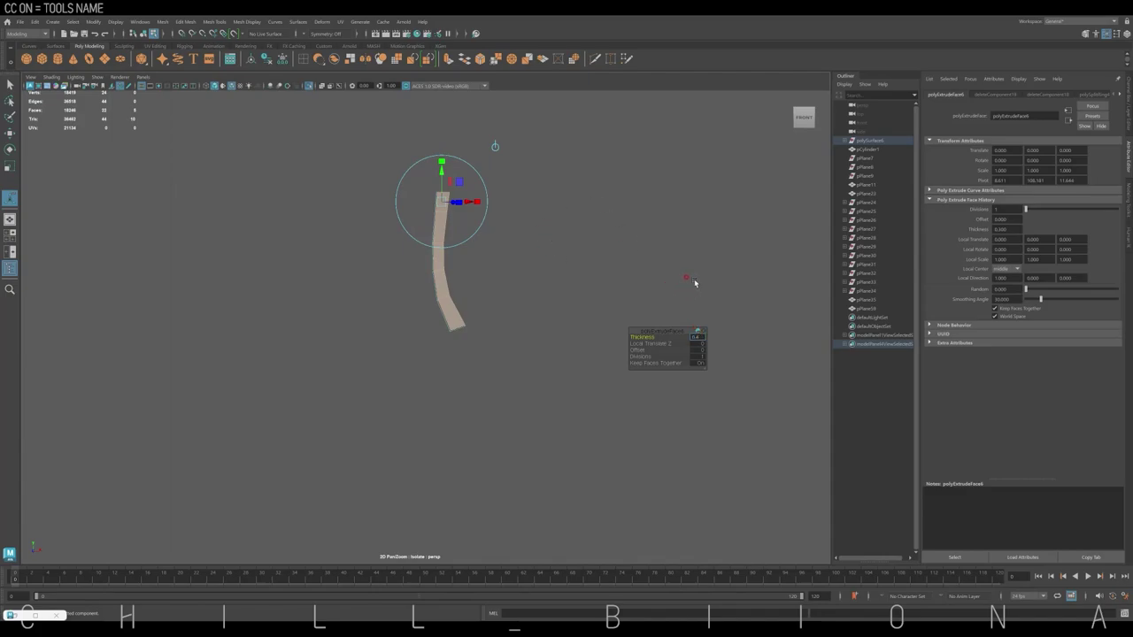
pyautogui.moveTo(529, 229); pyautogui.dragTo(463, 324, button='right')
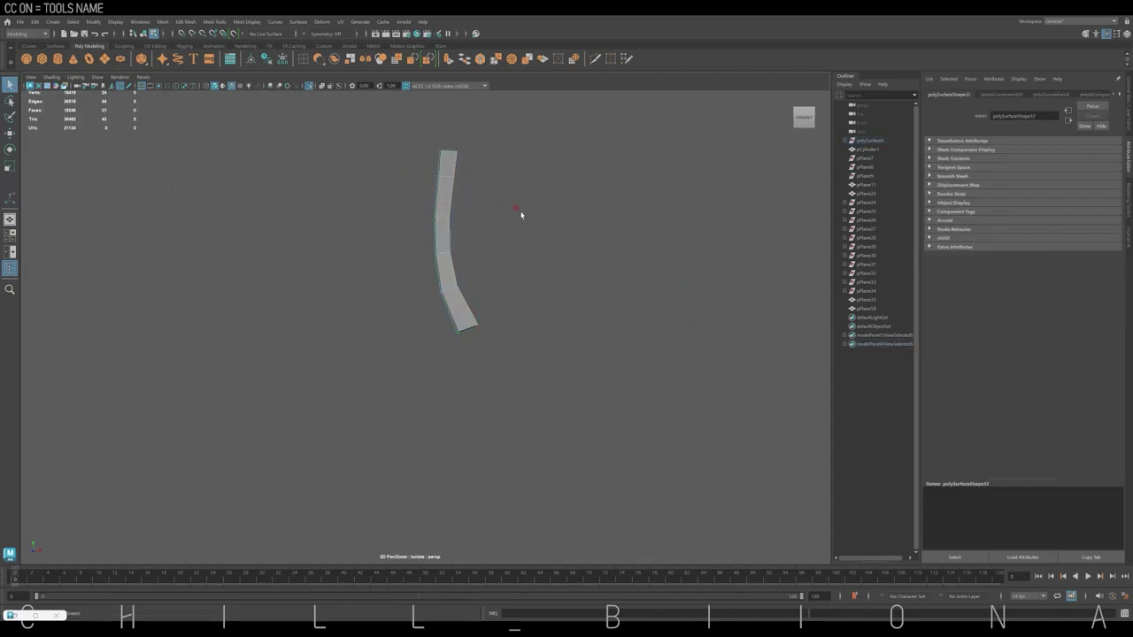
pyautogui.keyDown('alt'); pyautogui.moveTo(521, 212); pyautogui.dragTo(469, 225); pyautogui.keyUp('alt')
pyautogui.moveTo(571, 198)
pyautogui.keyDown('alt'); pyautogui.mouseDown()
pyautogui.moveTo(587, 228)
pyautogui.moveTo(405, 227)
pyautogui.mouseUp(); pyautogui.keyUp('alt')
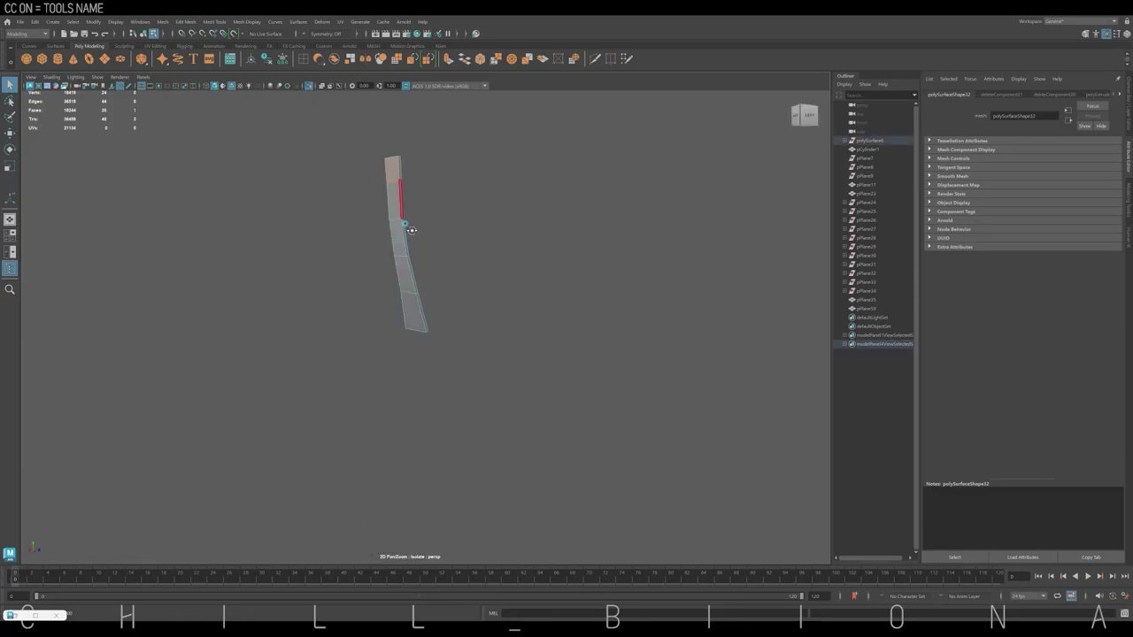
# Exit isolate view and smooth both the seam strip and the corset
pyautogui.click(411, 324)
pyautogui.hotkey('ctrl', '1')
pyautogui.keyDown('alt'); pyautogui.moveTo(392, 185); pyautogui.dragTo(430, 254); pyautogui.keyUp('alt')
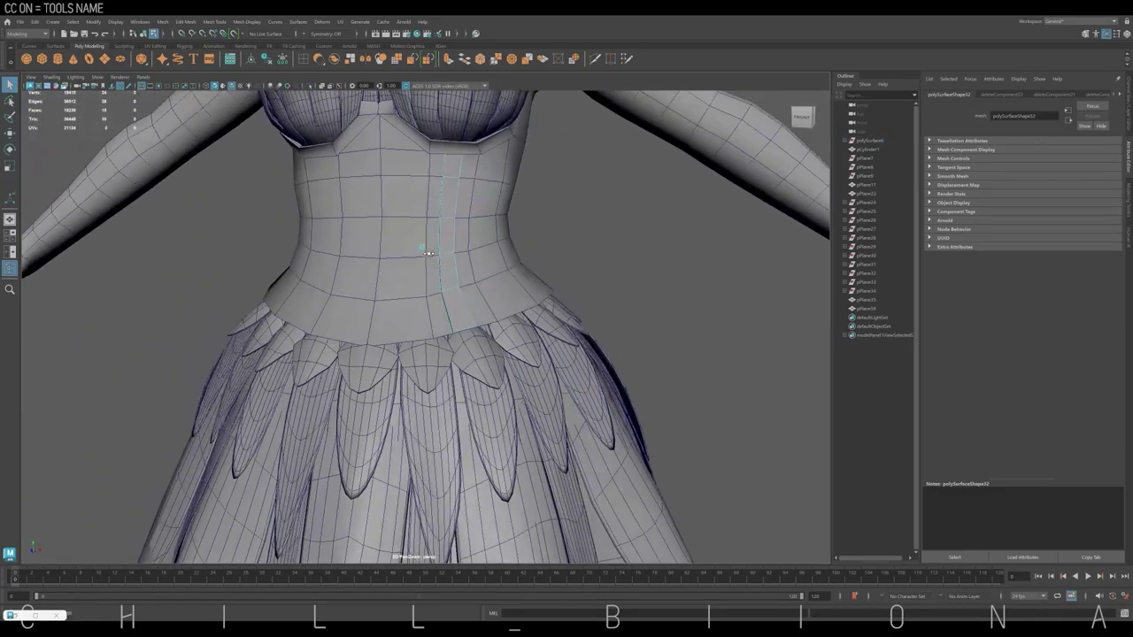
pyautogui.scroll(-5, 566, 230)
pyautogui.scroll(5, 690, 243)
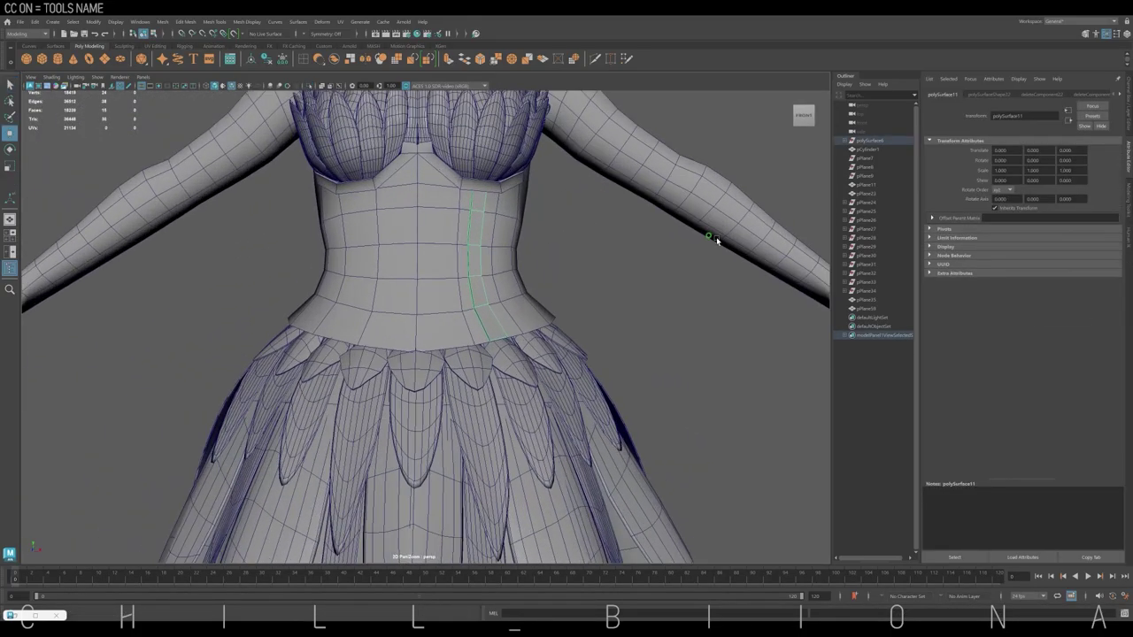
pyautogui.click(380, 59)
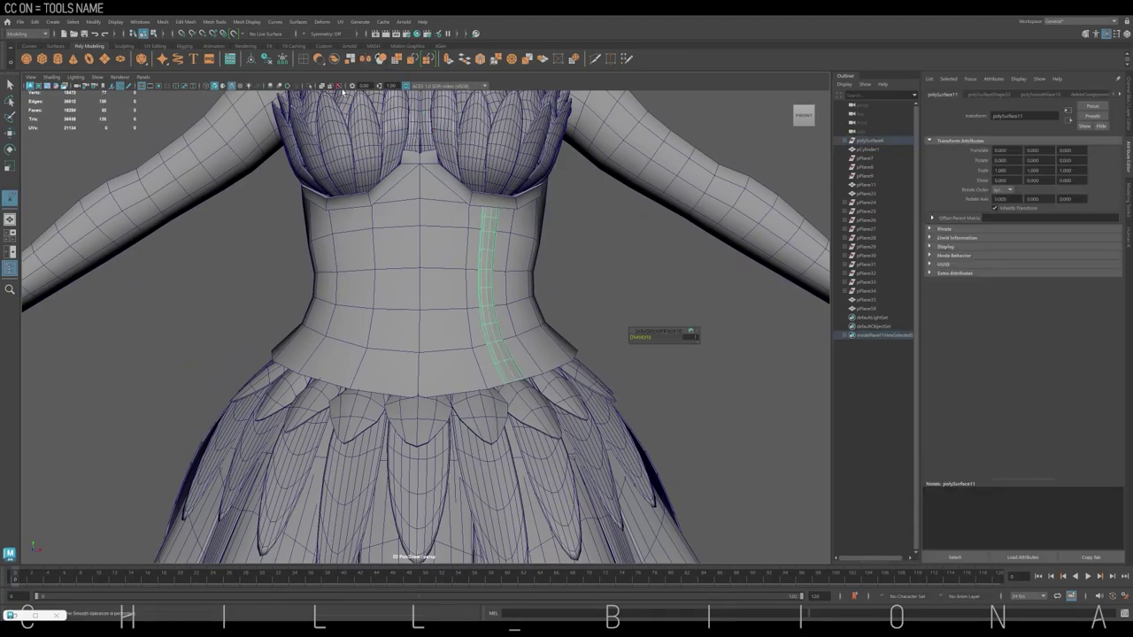
pyautogui.click(519, 265)
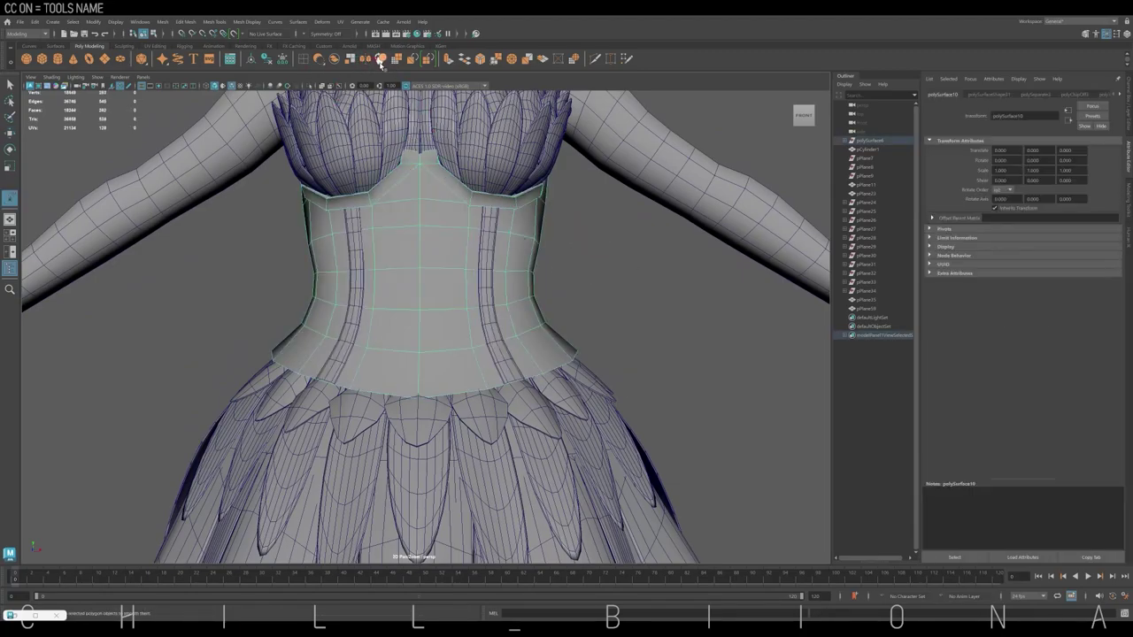
pyautogui.click(381, 58)
pyautogui.click(575, 279)
pyautogui.scroll(-2, 455, 315)
# Review the finished dress in Maya with the wireframe hidden, orbiting around the figure
pyautogui.scroll(-2, 530, 301)
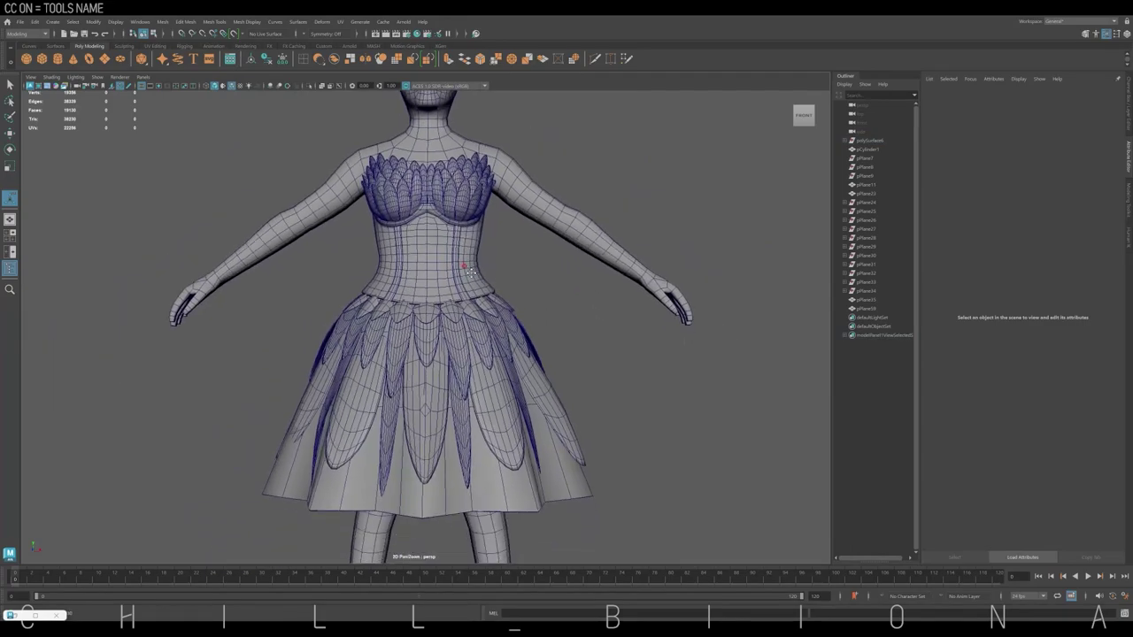
pyautogui.scroll(-2, 562, 291)
pyautogui.scroll(-3, 563, 292)
pyautogui.click(372, 371)
pyautogui.press('F9')
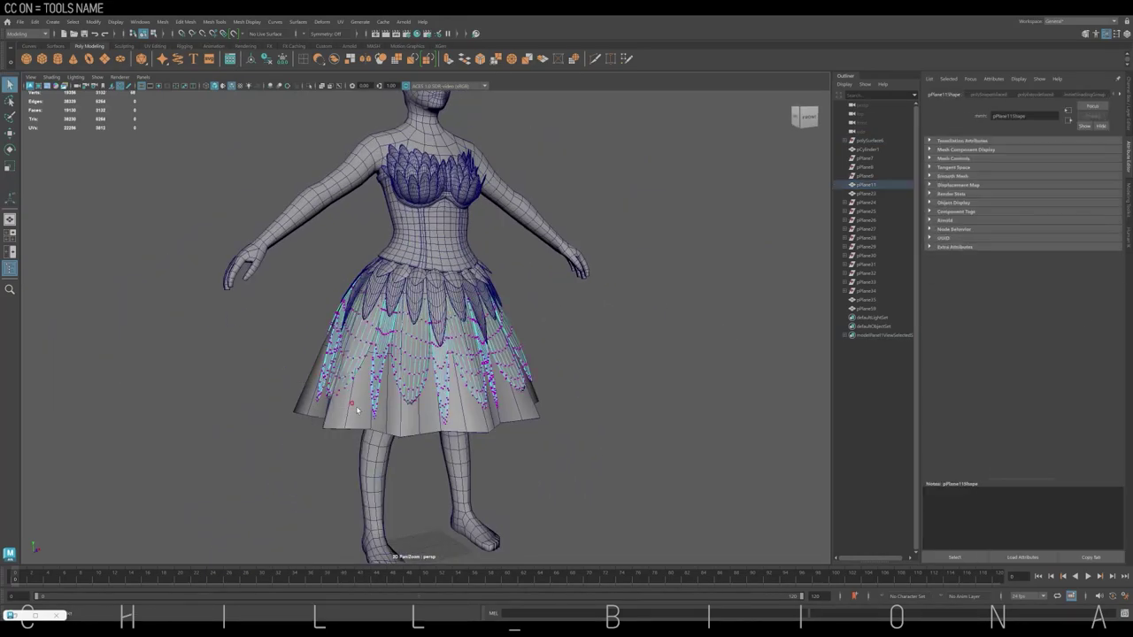
pyautogui.scroll(2, 316, 414)
pyautogui.scroll(-2, 322, 420)
pyautogui.scroll(-2, 324, 392)
pyautogui.click(202, 106)
pyautogui.click(233, 85)
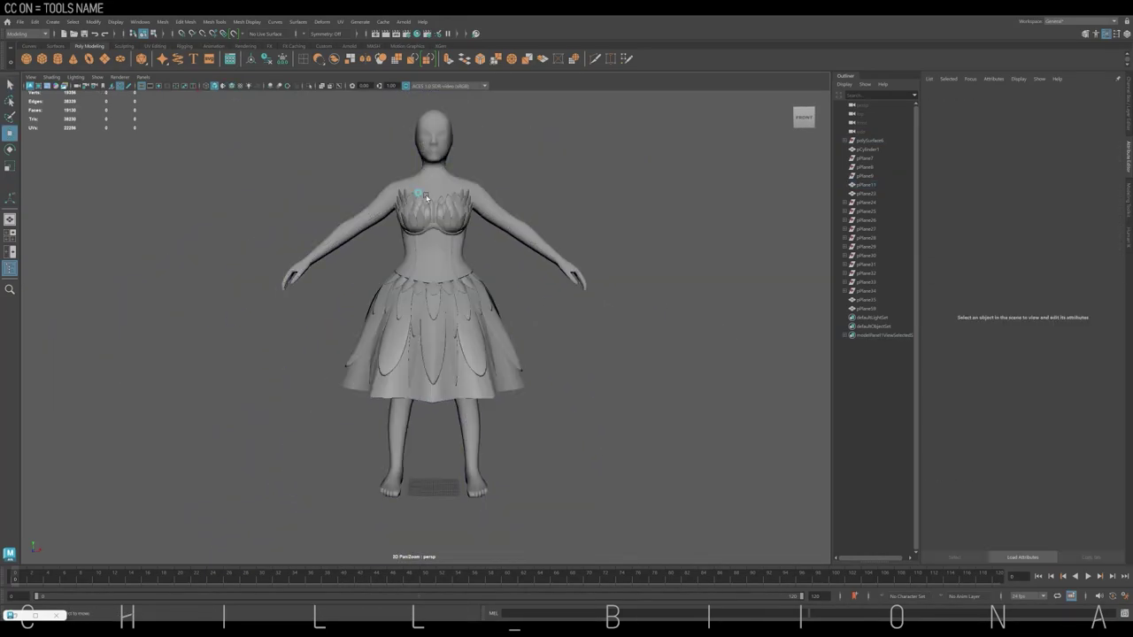
pyautogui.moveTo(571, 352)
pyautogui.keyDown('alt'); pyautogui.mouseDown()
pyautogui.moveTo(632, 348)
pyautogui.moveTo(539, 354)
pyautogui.moveTo(657, 351)
pyautogui.mouseUp(); pyautogui.keyUp('alt')
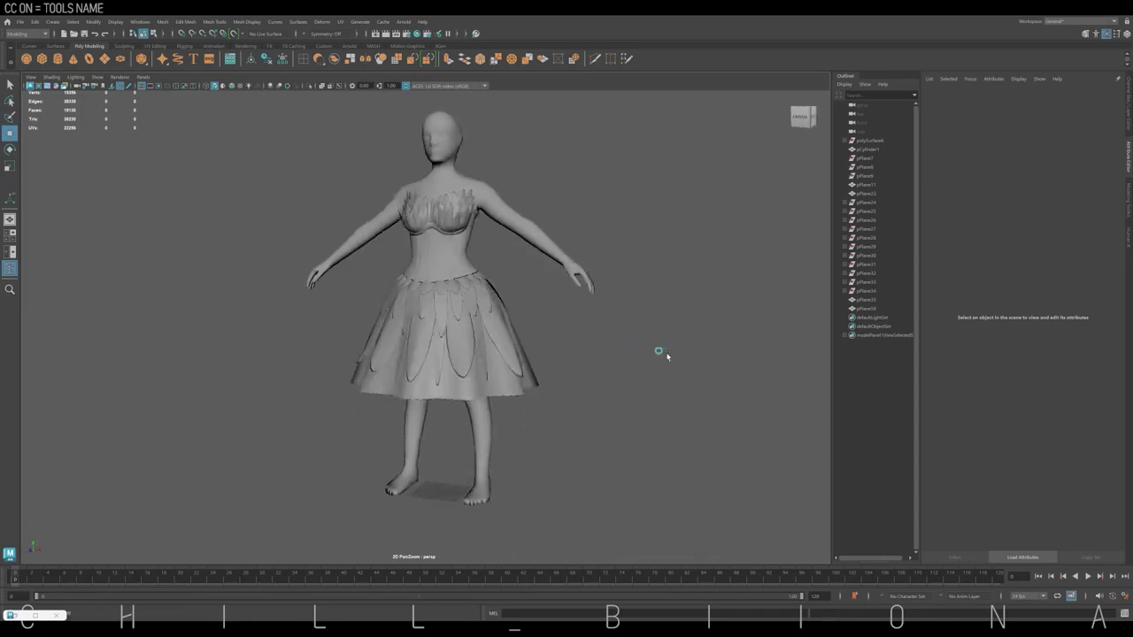
pyautogui.scroll(2, 666, 257)
pyautogui.moveTo(667, 257)
pyautogui.keyDown('alt'); pyautogui.mouseDown()
pyautogui.moveTo(499, 310)
pyautogui.moveTo(531, 316)
pyautogui.moveTo(471, 309)
pyautogui.mouseUp(); pyautogui.keyUp('alt')
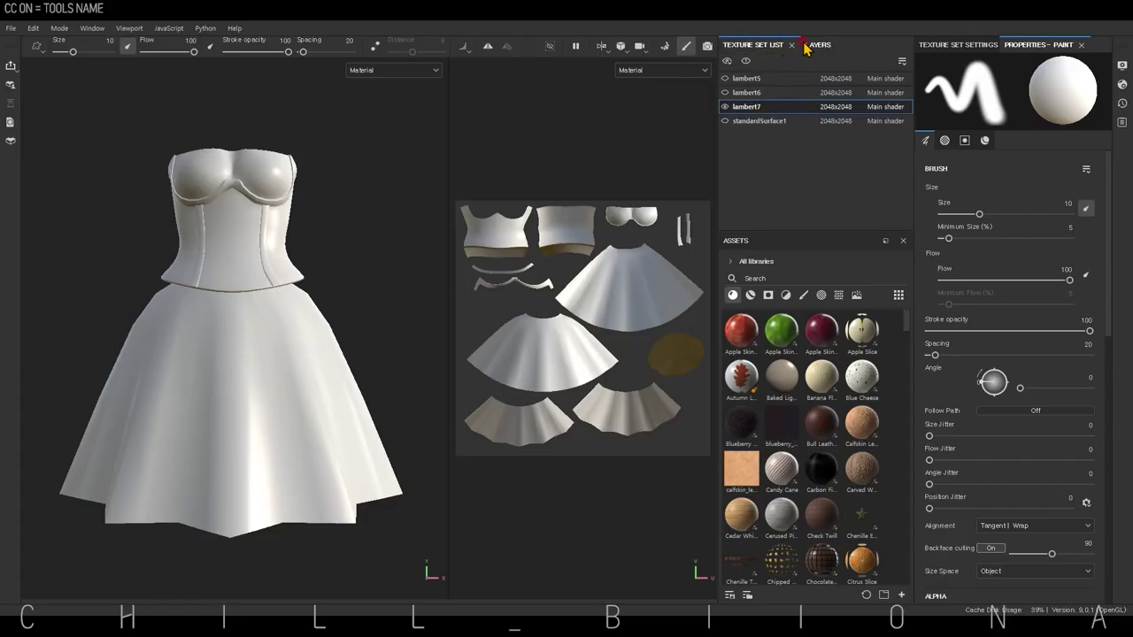
# Add a pink fill layer with raised roughness, then duplicate it and make the copy darker red
pyautogui.click(805, 49)
pyautogui.click(852, 64)
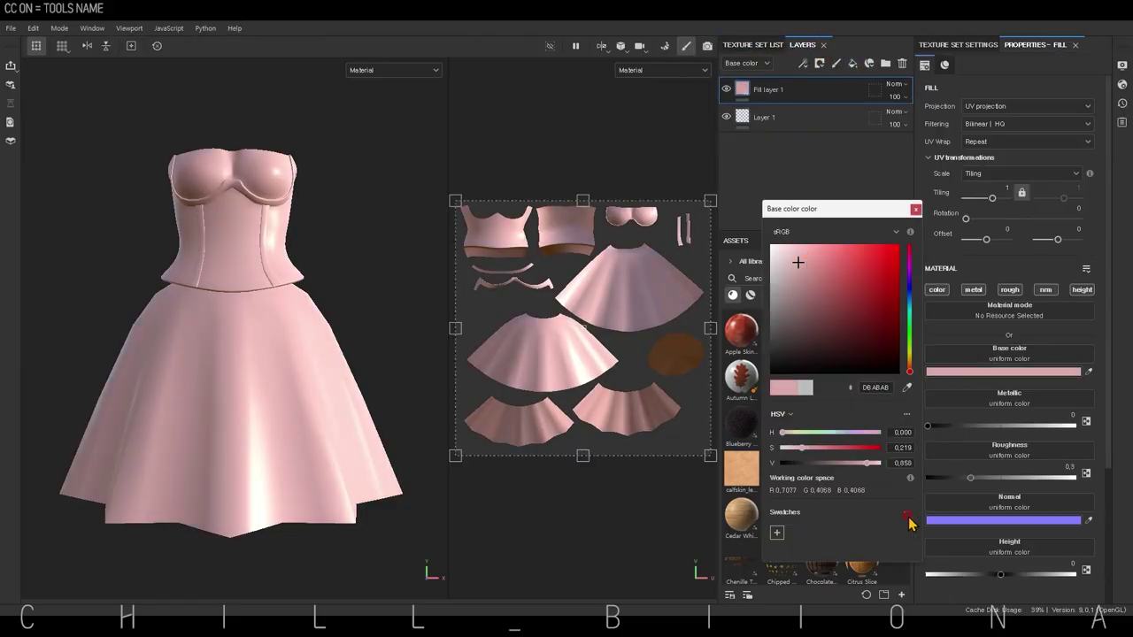
pyautogui.moveTo(1044, 478); pyautogui.dragTo(1058, 479)
pyautogui.hotkey('ctrl', 'd')
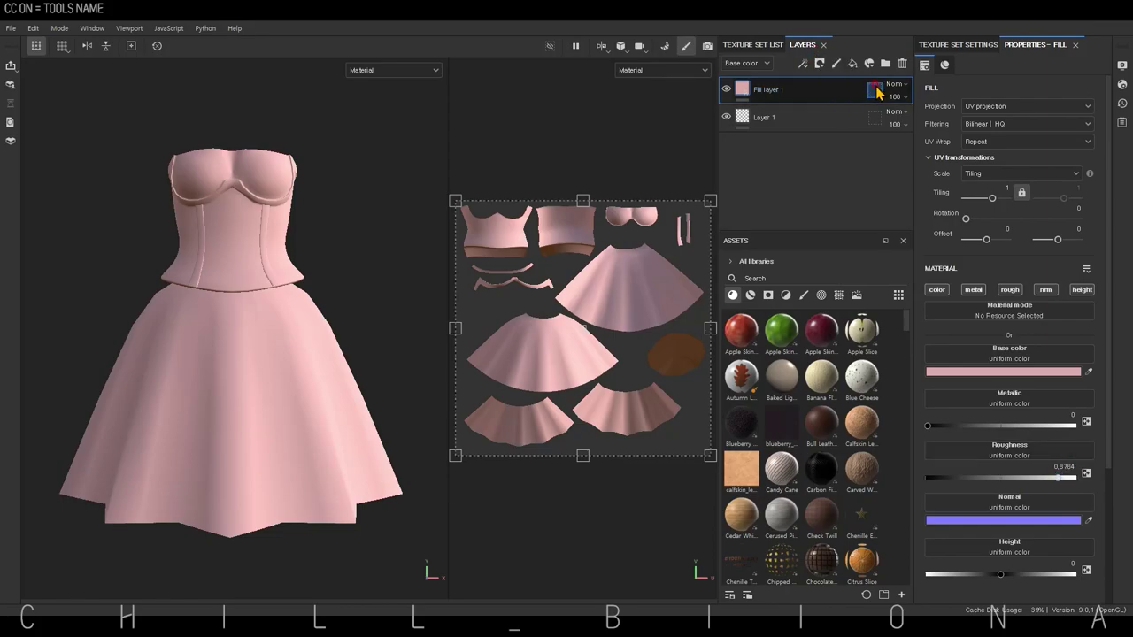
pyautogui.click(1003, 371)
pyautogui.moveTo(819, 310)
pyautogui.mouseDown()
pyautogui.moveTo(808, 321)
pyautogui.moveTo(834, 288)
pyautogui.mouseUp()
# Add a black paint mask to the darker red copy layer
pyautogui.click(915, 215)
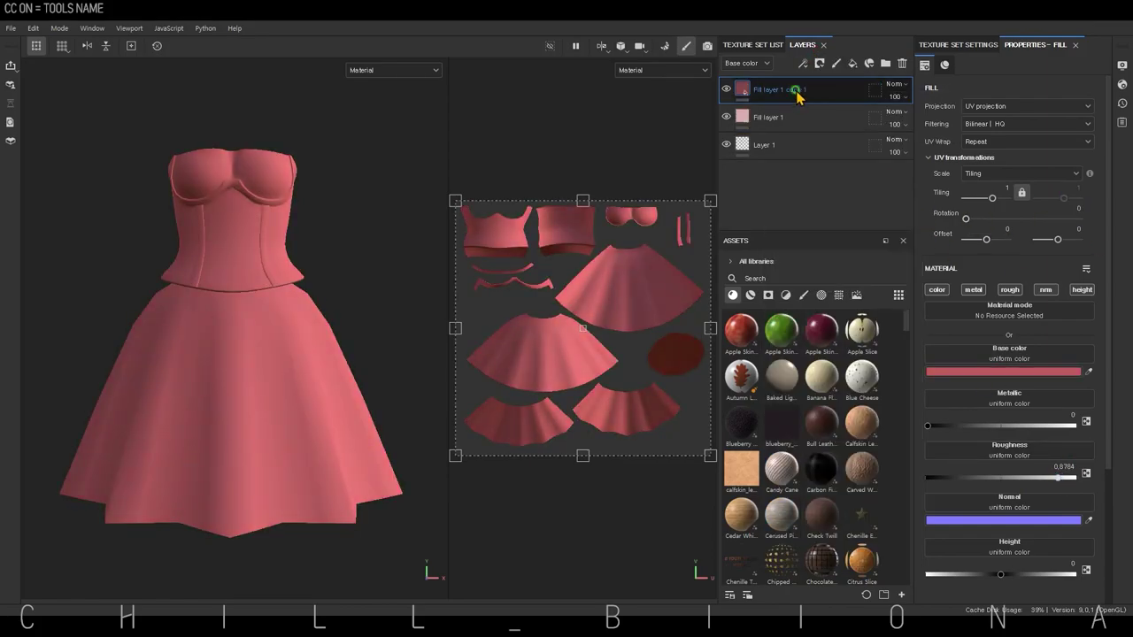
pyautogui.rightClick(796, 94)
pyautogui.click(752, 481)
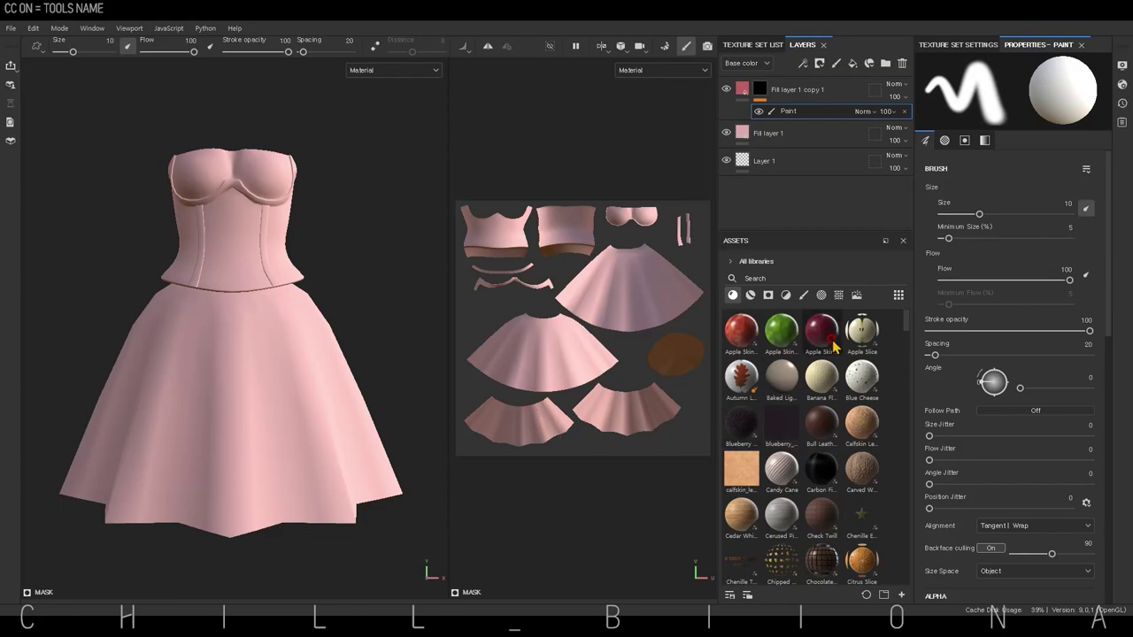
# Polygon-fill the corset UV islands to reveal the red, then raise Metallic slightly
pyautogui.click(92, 27)
pyautogui.press('4')
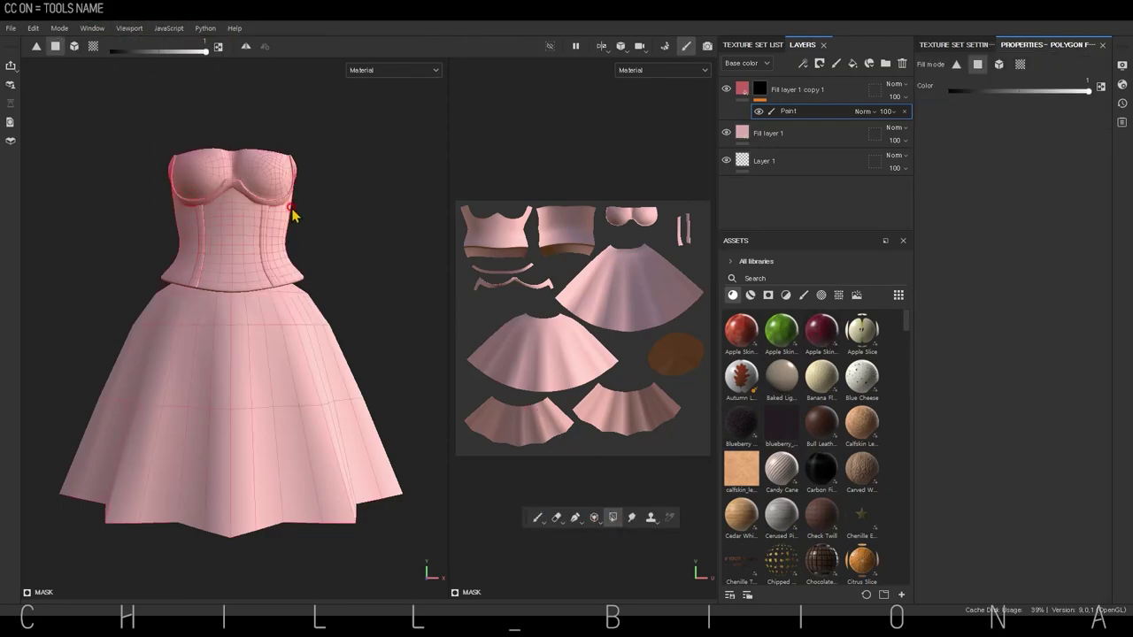
pyautogui.click(567, 226)
pyautogui.click(495, 230)
pyautogui.moveTo(292, 266)
pyautogui.keyDown('alt'); pyautogui.mouseDown()
pyautogui.moveTo(217, 292)
pyautogui.moveTo(347, 238)
pyautogui.mouseUp(); pyautogui.keyUp('alt')
pyautogui.click(828, 129)
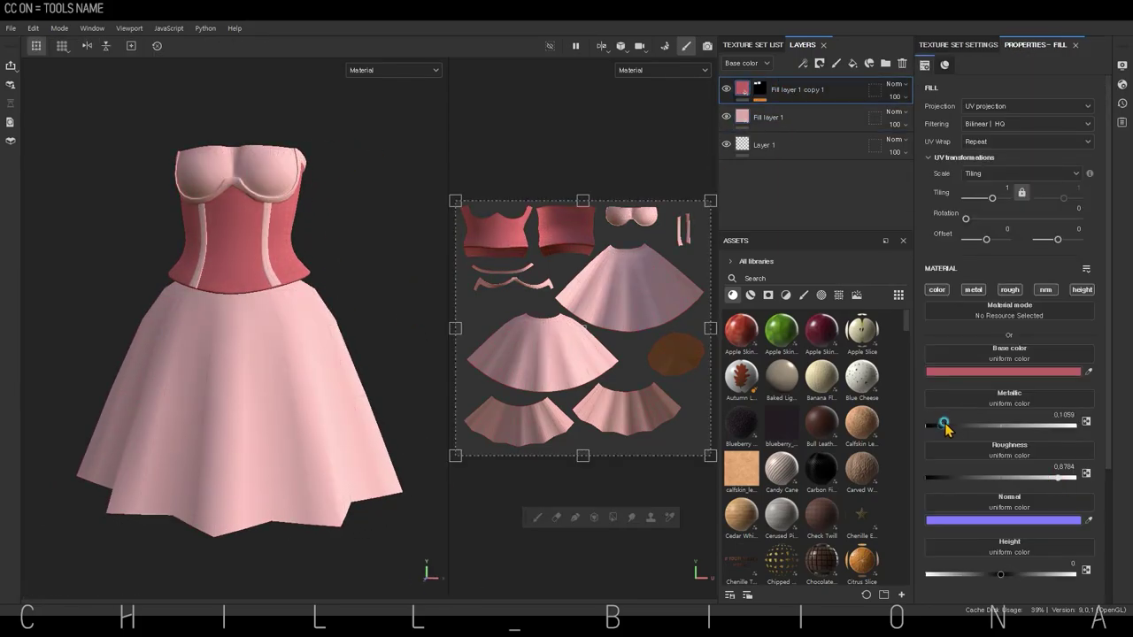
pyautogui.moveTo(945, 427); pyautogui.dragTo(983, 425)
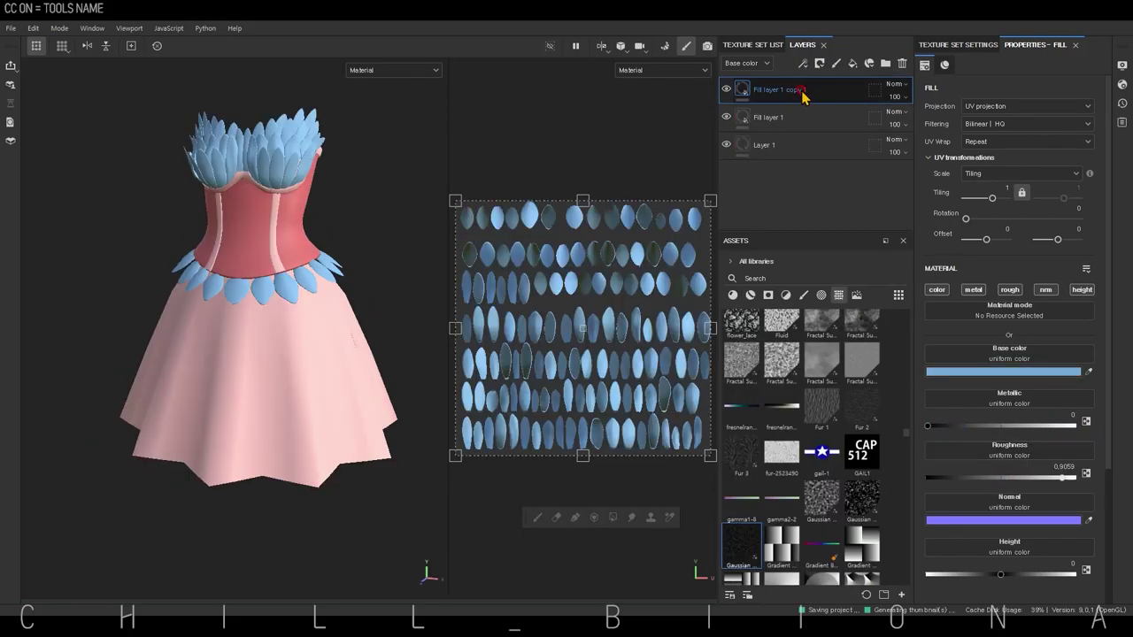
# Set the petal layer's base colour to soft pink EC9FA3
pyautogui.click(989, 372)
pyautogui.click(909, 271)
pyautogui.click(838, 281)
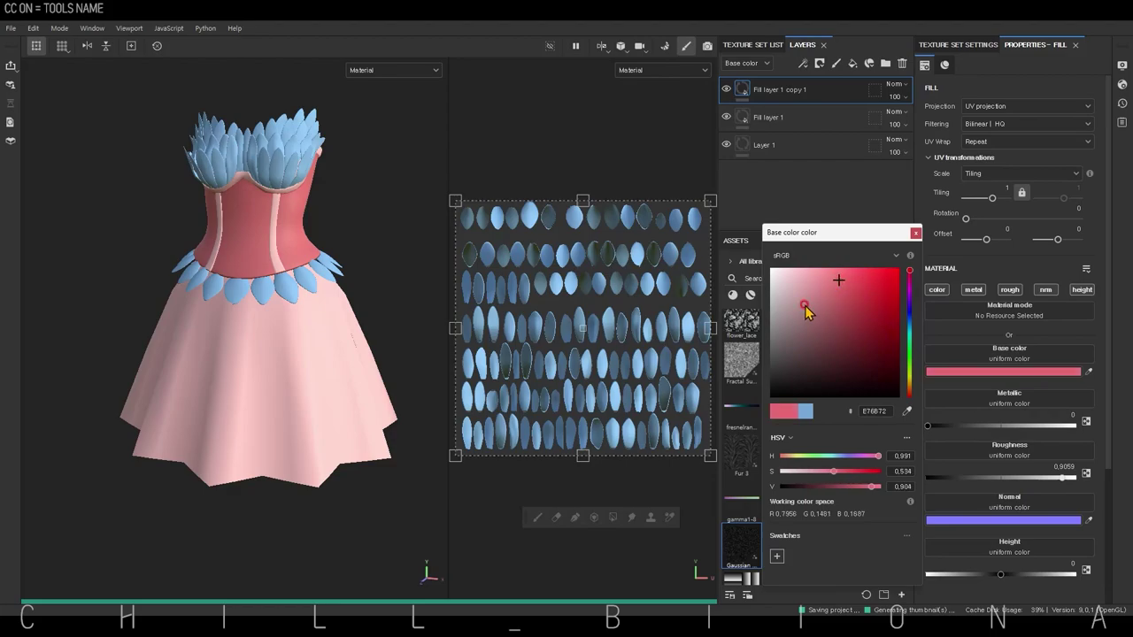
pyautogui.moveTo(805, 309); pyautogui.dragTo(812, 278)
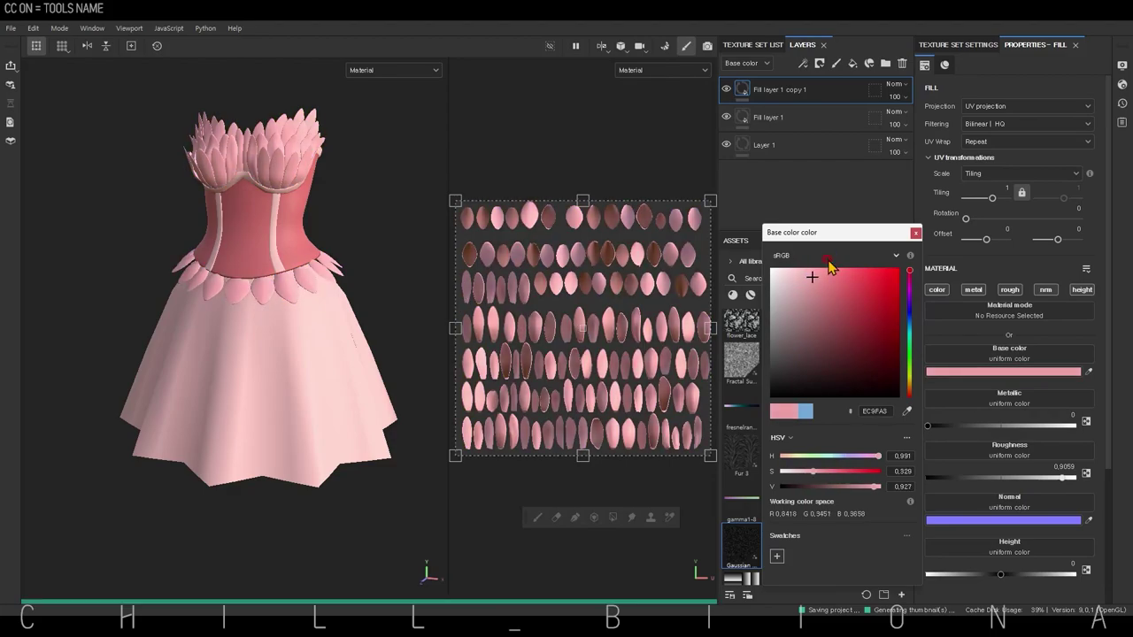
# Create a folder with a black paint mask and delete the separate pink copy layer
pyautogui.click(885, 63)
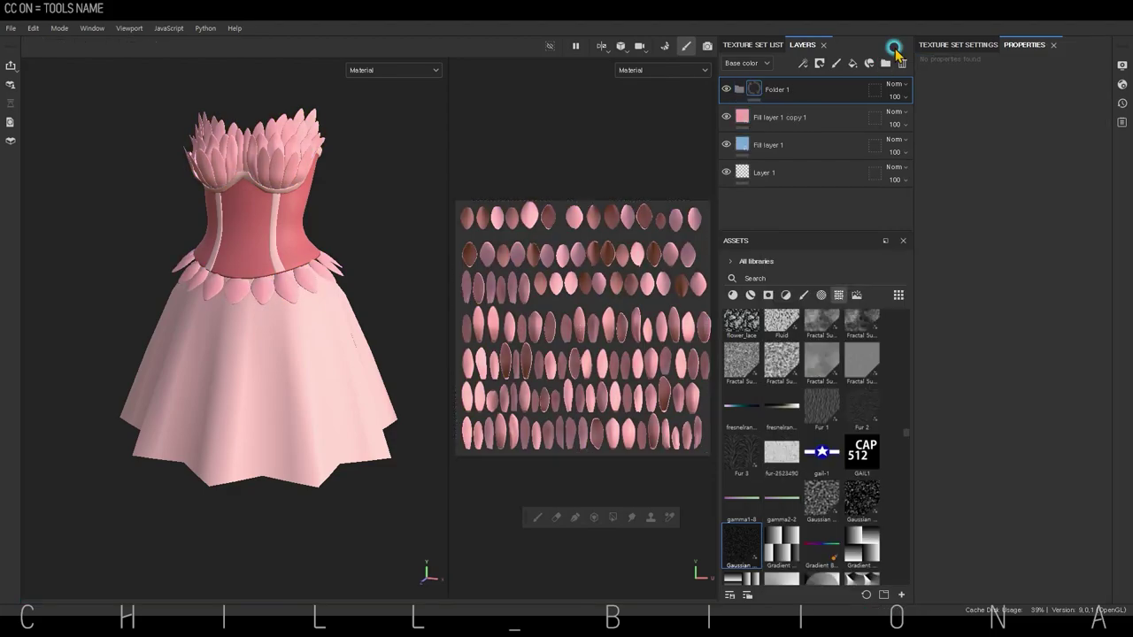
pyautogui.click(852, 62)
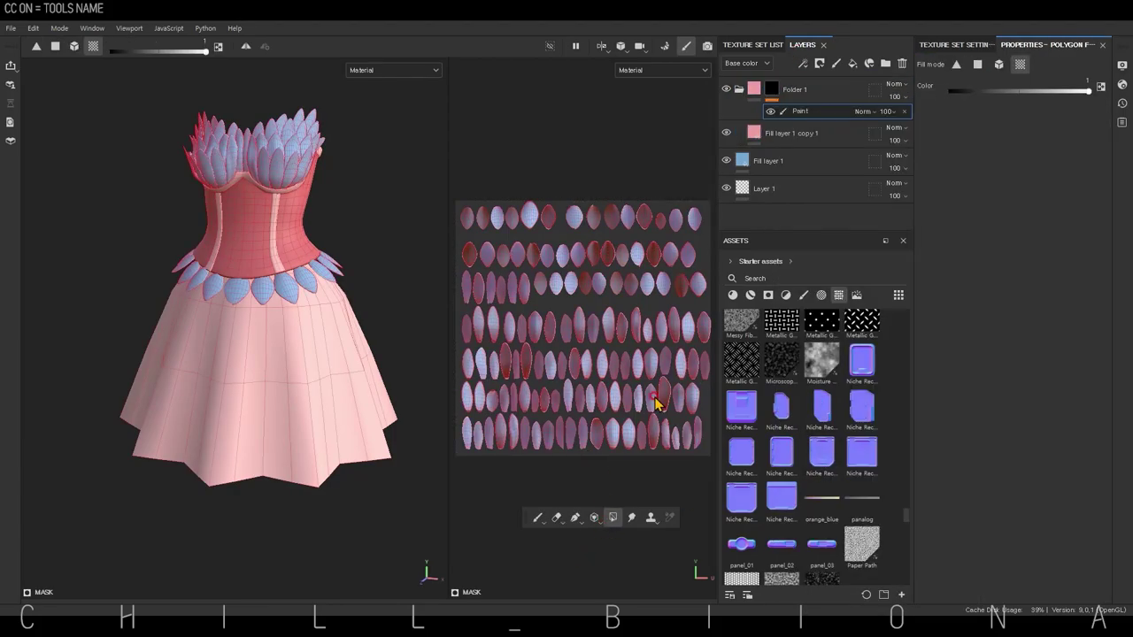
pyautogui.scroll(3, 283, 304)
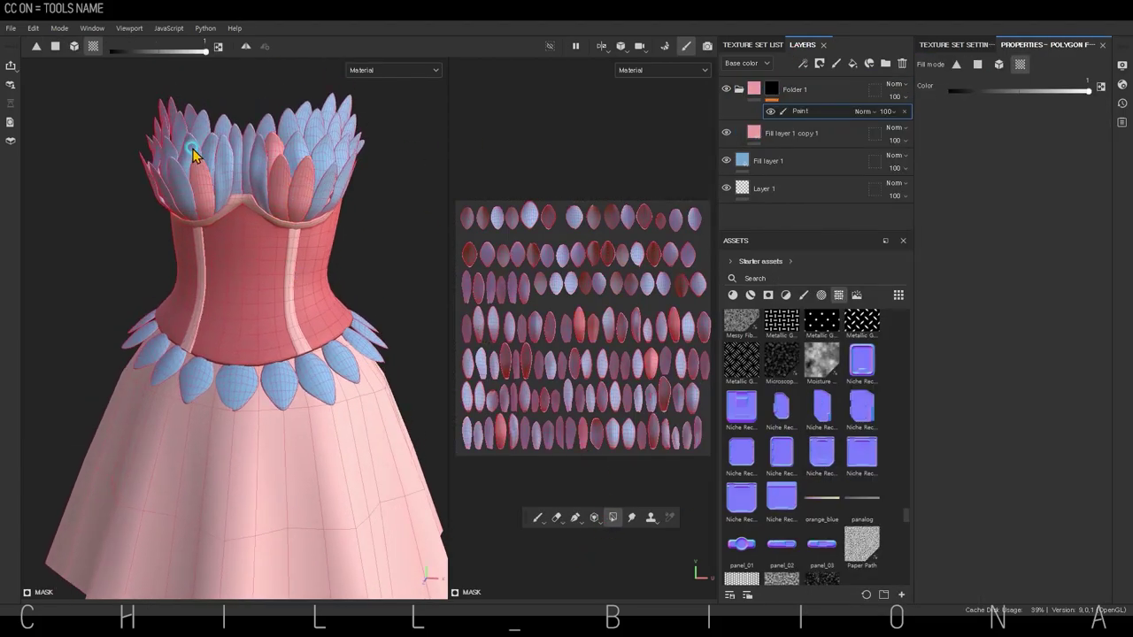
pyautogui.keyDown('alt'); pyautogui.moveTo(175, 162); pyautogui.dragTo(374, 118); pyautogui.keyUp('alt')
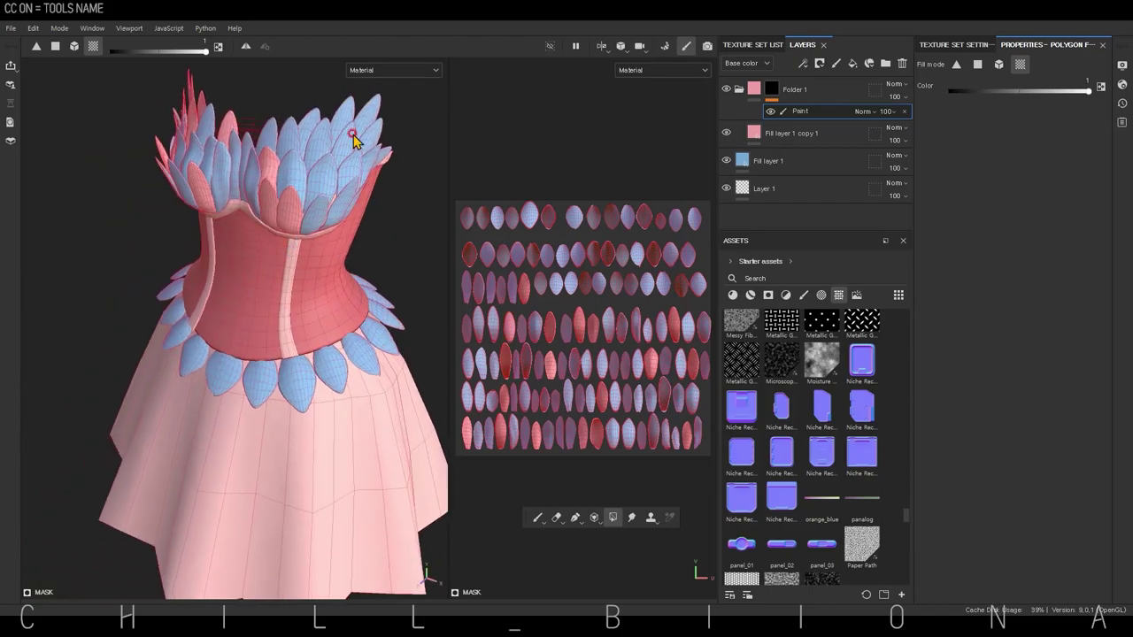
pyautogui.moveTo(323, 150)
pyautogui.keyDown('alt'); pyautogui.mouseDown()
pyautogui.moveTo(349, 218)
pyautogui.moveTo(253, 147)
pyautogui.moveTo(336, 263)
pyautogui.moveTo(231, 174)
pyautogui.moveTo(298, 306)
pyautogui.moveTo(410, 295)
pyautogui.moveTo(274, 331)
pyautogui.moveTo(292, 283)
pyautogui.mouseUp(); pyautogui.keyUp('alt')
pyautogui.press('Delete')
# Add a white fill layer with a black paint mask and pick the Basic Hard brush
pyautogui.click(819, 63)
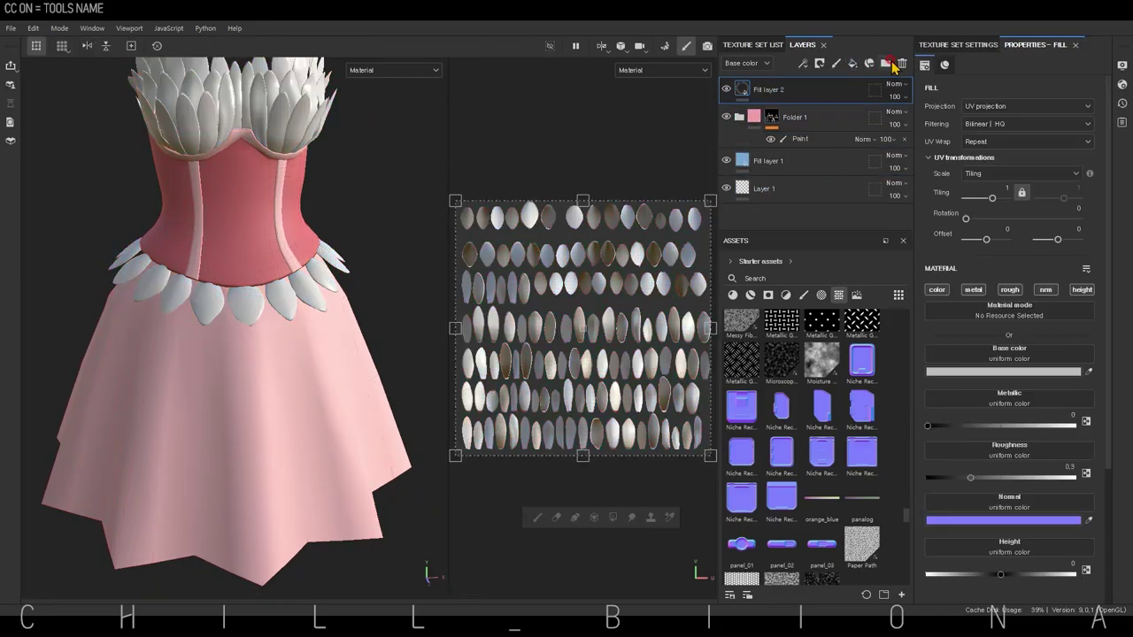
pyautogui.keyDown('alt'); pyautogui.moveTo(318, 388); pyautogui.dragTo(343, 384); pyautogui.keyUp('alt')
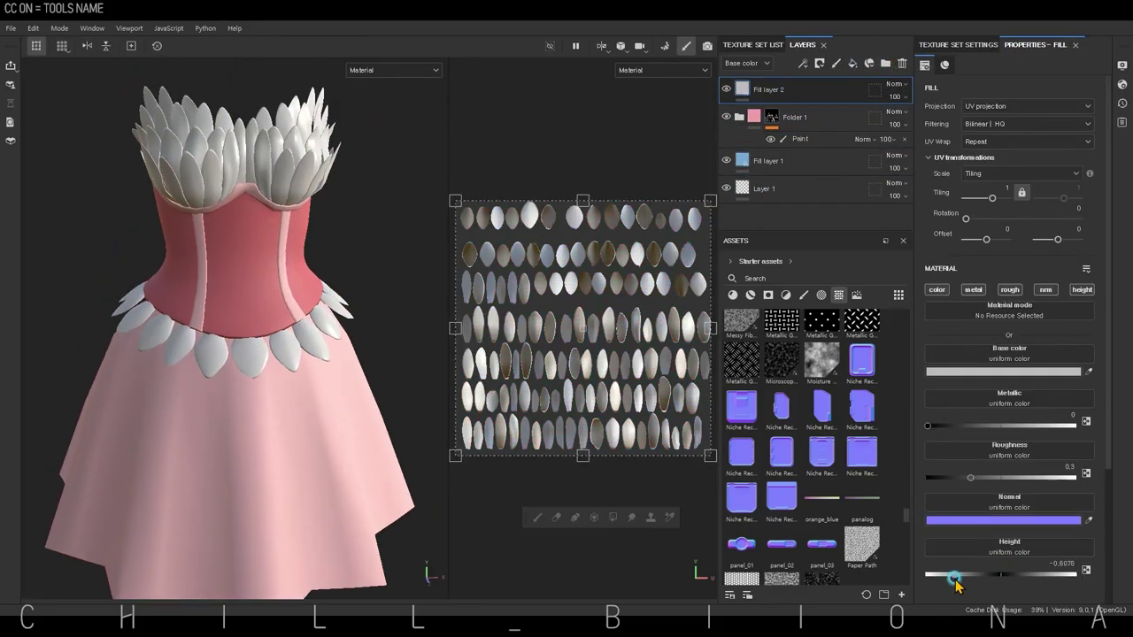
pyautogui.rightClick(763, 88)
pyautogui.click(803, 112)
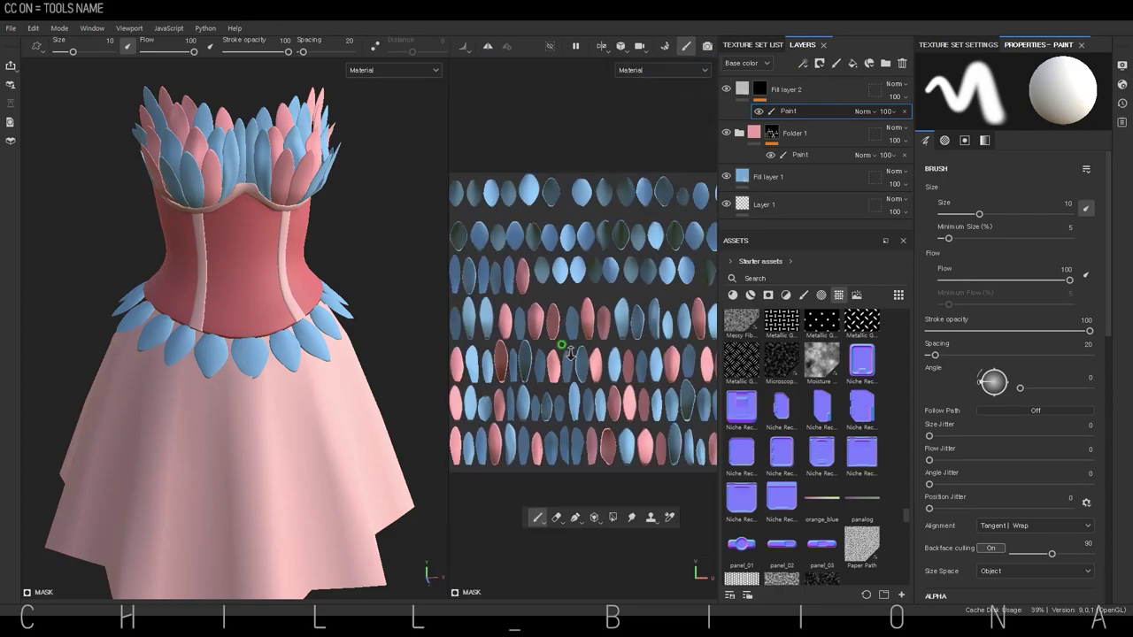
pyautogui.click(804, 295)
pyautogui.click(821, 424)
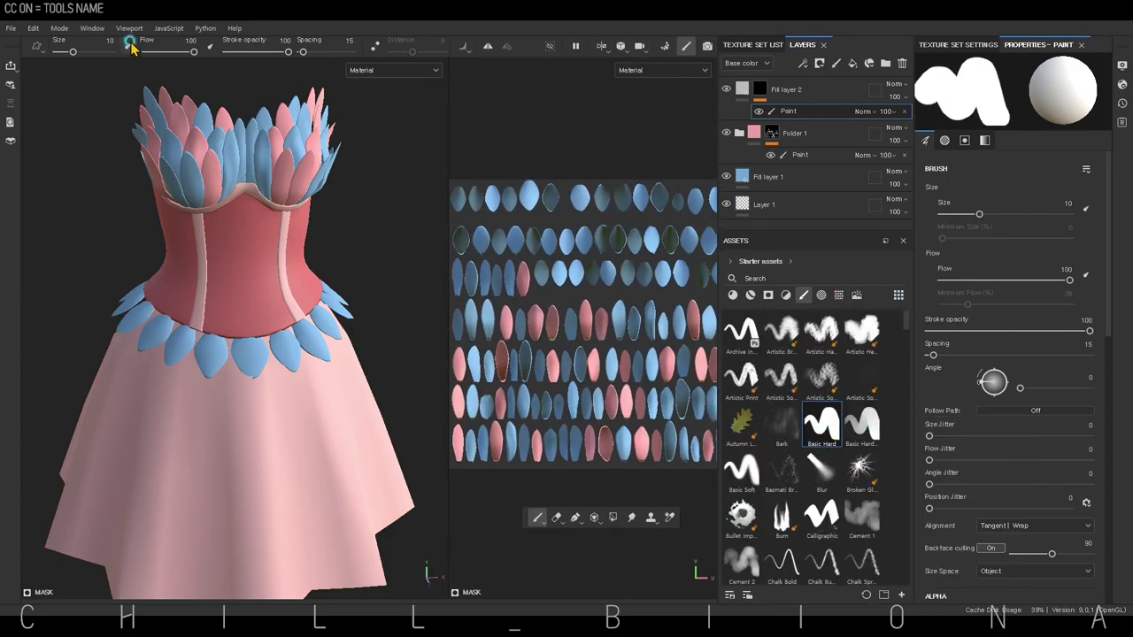
# Shrink the brush to about 1.35 and add a Paint effect to the white layer's mask
pyautogui.press('[')
pyautogui.press('[')
pyautogui.press('[')
pyautogui.scroll(5, 313, 321)
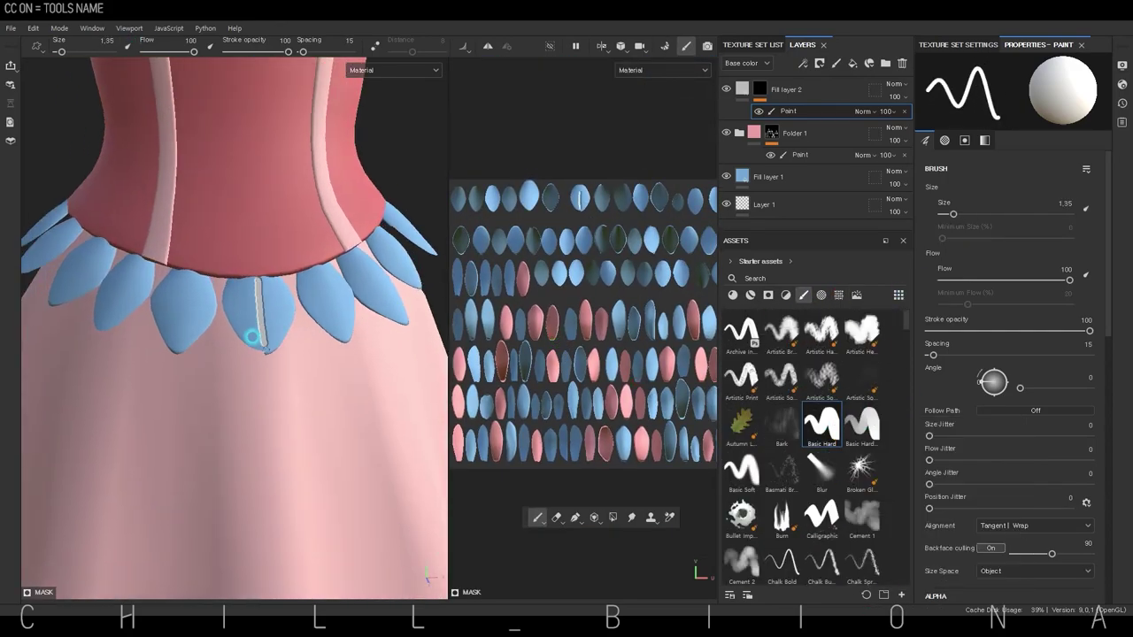
pyautogui.press('[')
pyautogui.press('[')
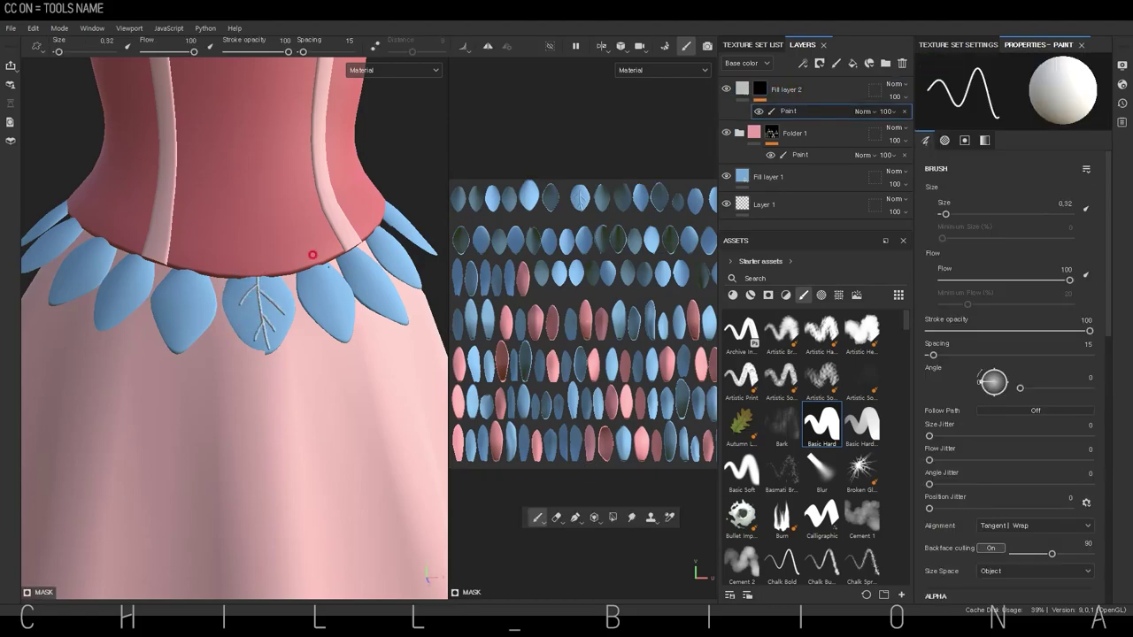
pyautogui.keyDown('alt'); pyautogui.moveTo(329, 303); pyautogui.dragTo(398, 301); pyautogui.keyUp('alt')
pyautogui.scroll(2, 664, 201)
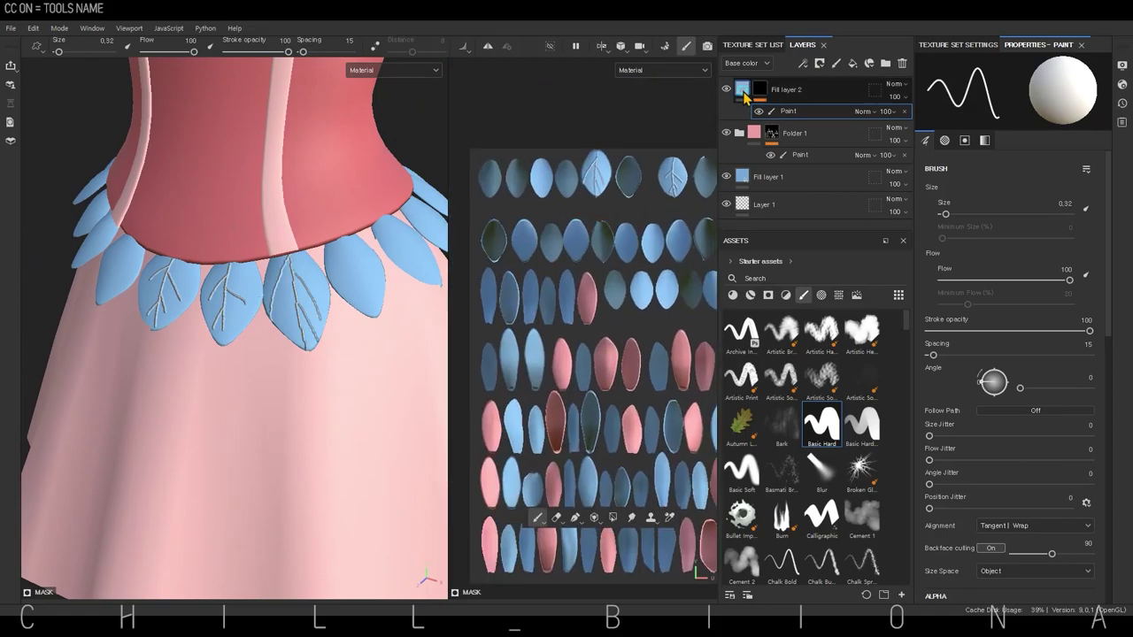
pyautogui.click(849, 69)
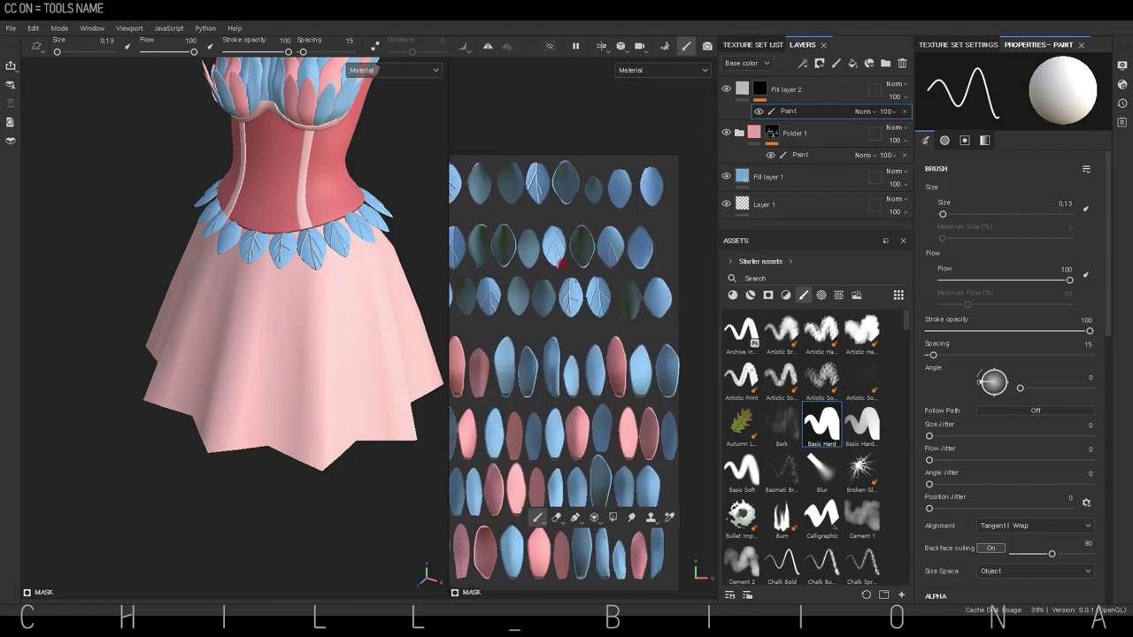
pyautogui.keyDown('alt'); pyautogui.moveTo(240, 286); pyautogui.dragTo(292, 400); pyautogui.keyUp('alt')
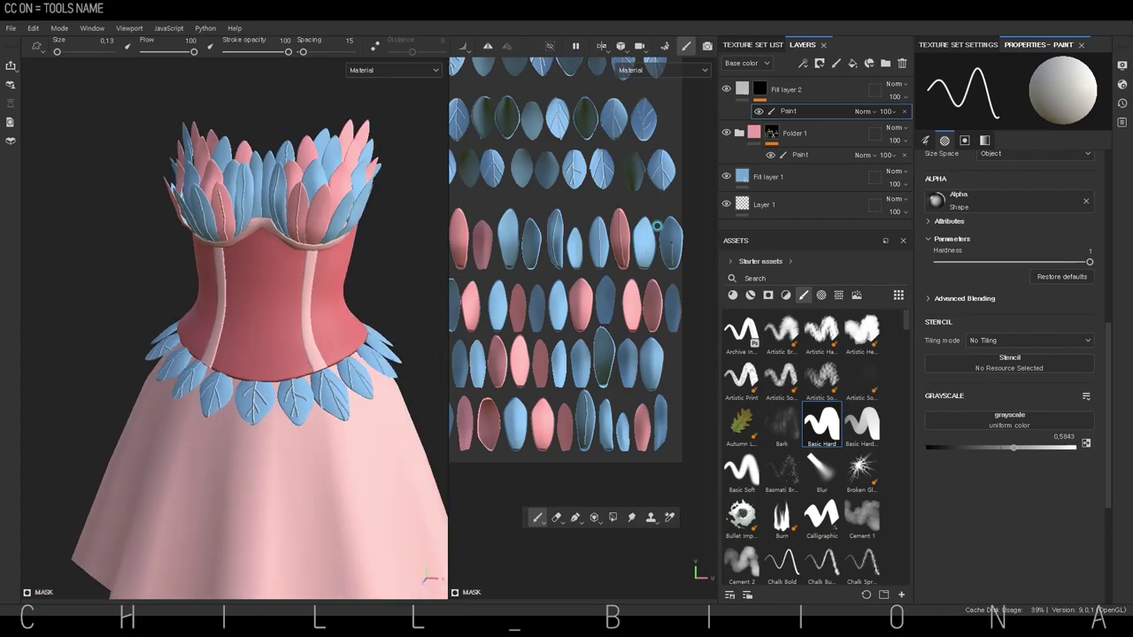
pyautogui.scroll(-3, 549, 240)
# Paint thin vein lines at about 0.36 value, then duplicate the blue petal fill layer
pyautogui.moveTo(1013, 447); pyautogui.dragTo(979, 447)
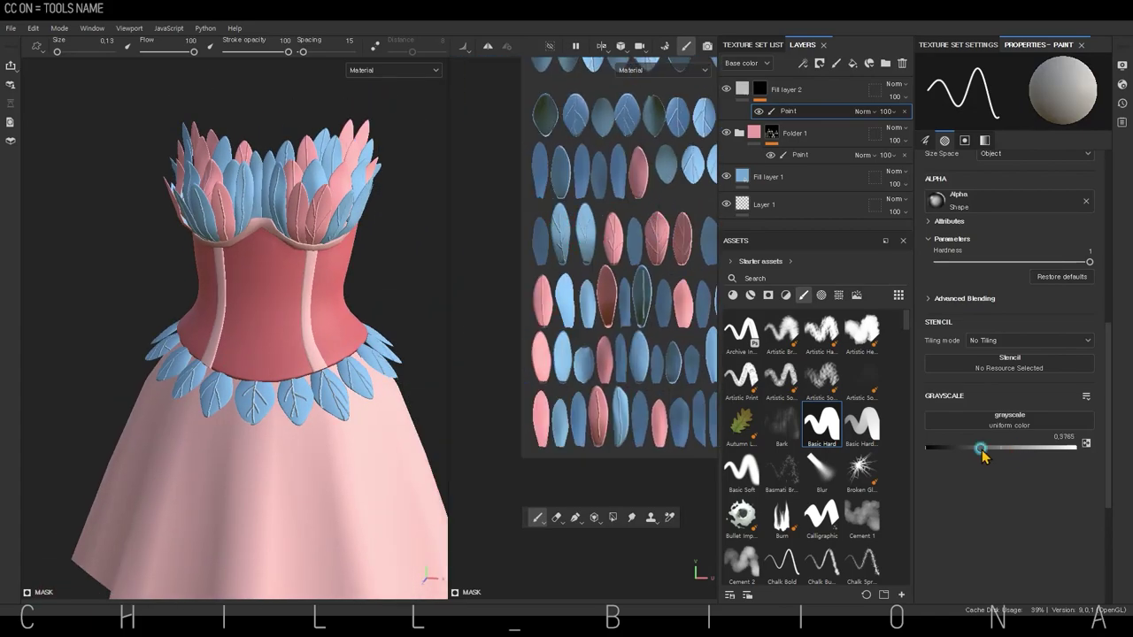
pyautogui.moveTo(682, 280)
pyautogui.mouseDown(button='middle')
pyautogui.moveTo(647, 263)
pyautogui.moveTo(591, 196)
pyautogui.mouseUp(button='middle')
pyautogui.moveTo(560, 143); pyautogui.dragTo(620, 146, button='middle')
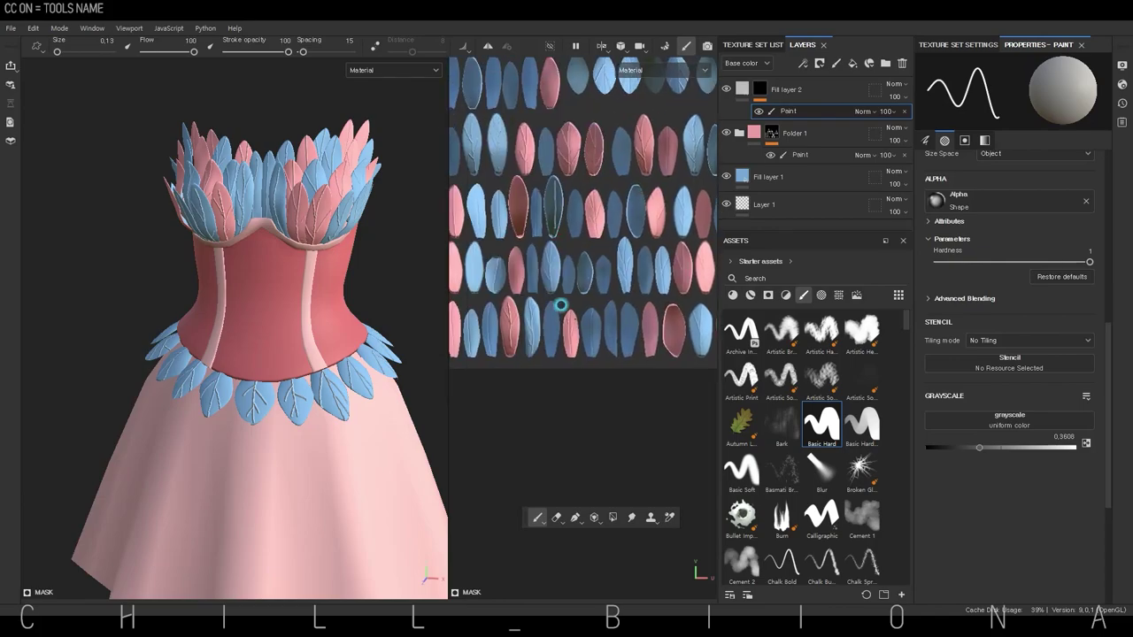
pyautogui.moveTo(221, 150)
pyautogui.keyDown('alt'); pyautogui.mouseDown()
pyautogui.moveTo(177, 148)
pyautogui.moveTo(372, 384)
pyautogui.mouseUp(); pyautogui.keyUp('alt')
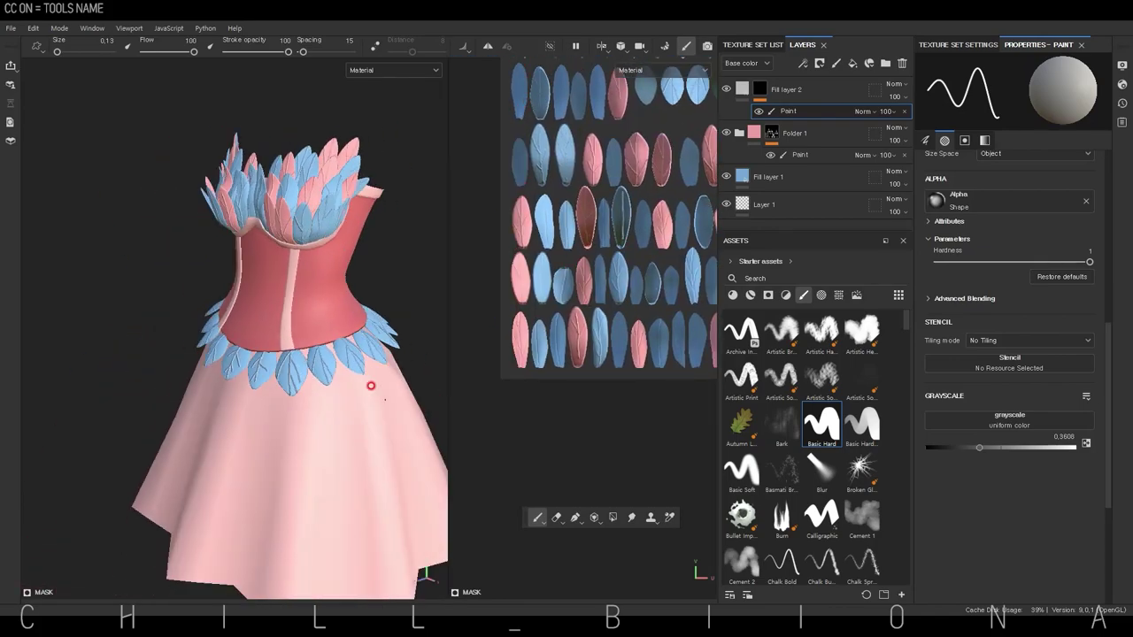
pyautogui.press('f')
pyautogui.click(832, 146)
pyautogui.hotkey('ctrl', 'd')
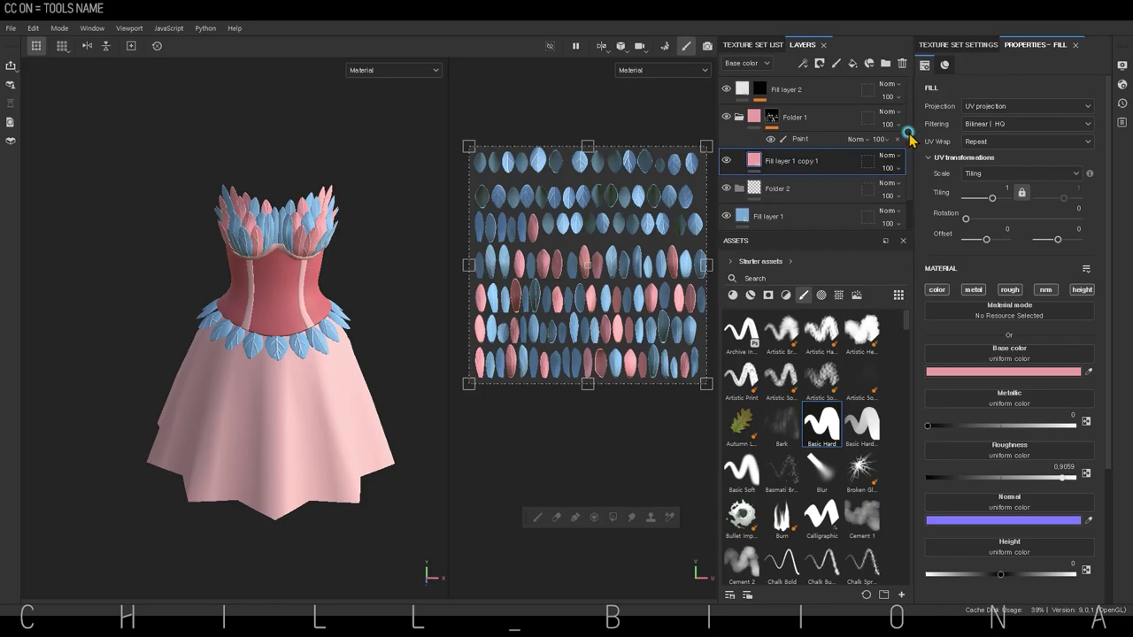
# Set the duplicated fill layer's base colour to the sampled petal pink
pyautogui.scroll(-1, 885, 159)
pyautogui.click(1016, 372)
pyautogui.click(906, 410)
pyautogui.click(678, 316)
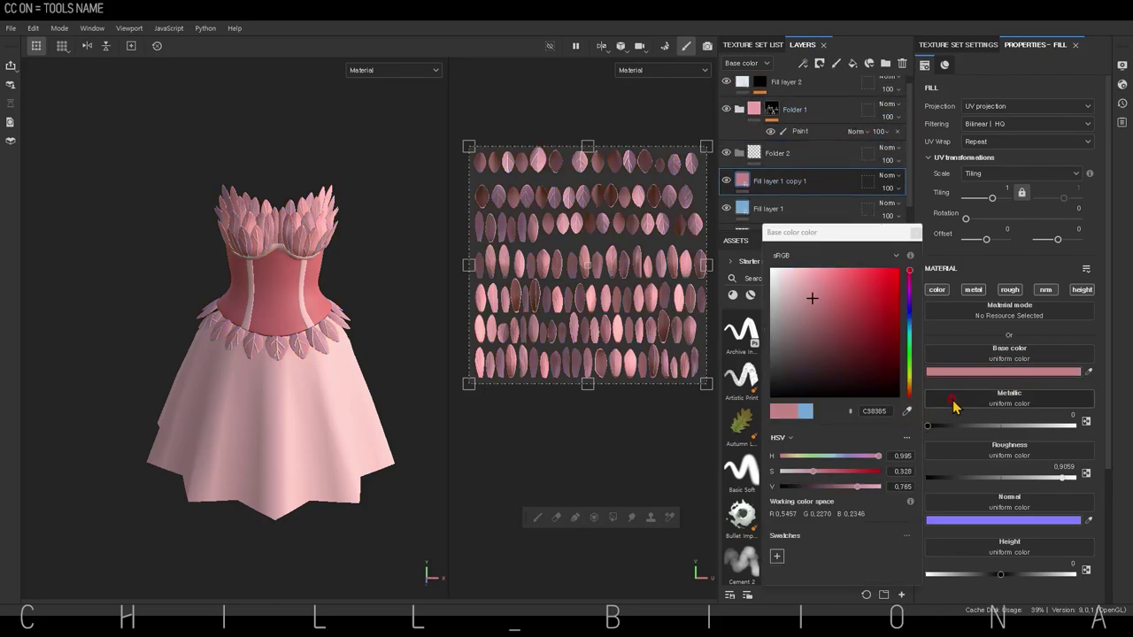
# Give the pink copy a black paint mask and soft-brush pink onto petal tips
pyautogui.rightClick(766, 182)
pyautogui.click(823, 380)
pyautogui.click(757, 468)
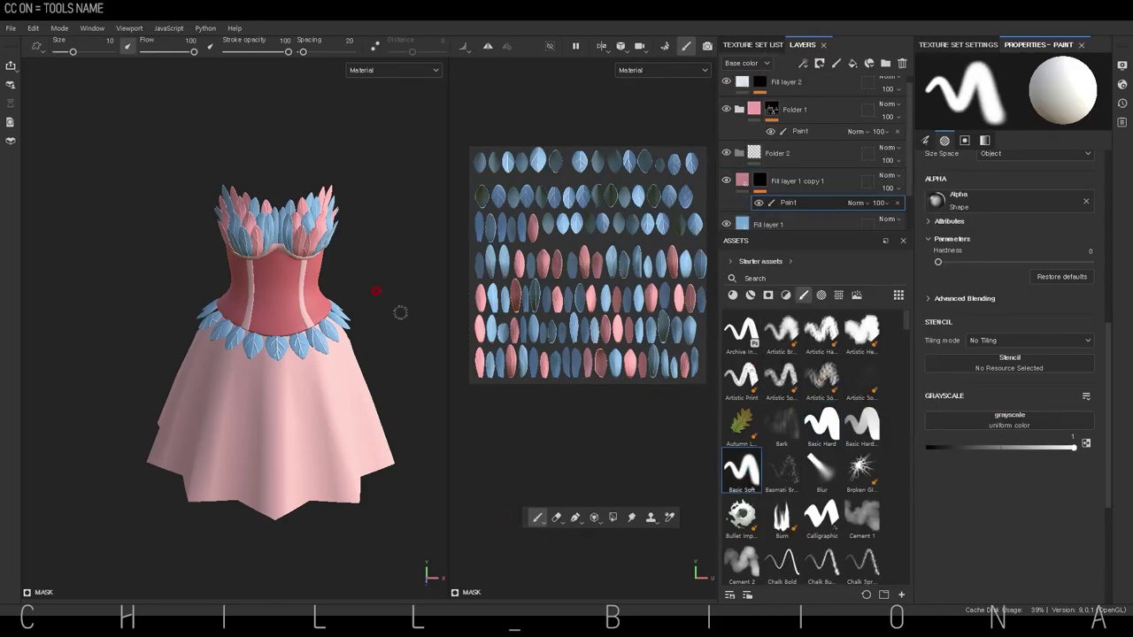
pyautogui.scroll(2, 376, 291)
pyautogui.moveTo(277, 319)
pyautogui.keyDown('alt'); pyautogui.mouseDown()
pyautogui.moveTo(301, 297)
pyautogui.moveTo(301, 407)
pyautogui.mouseUp(); pyautogui.keyUp('alt')
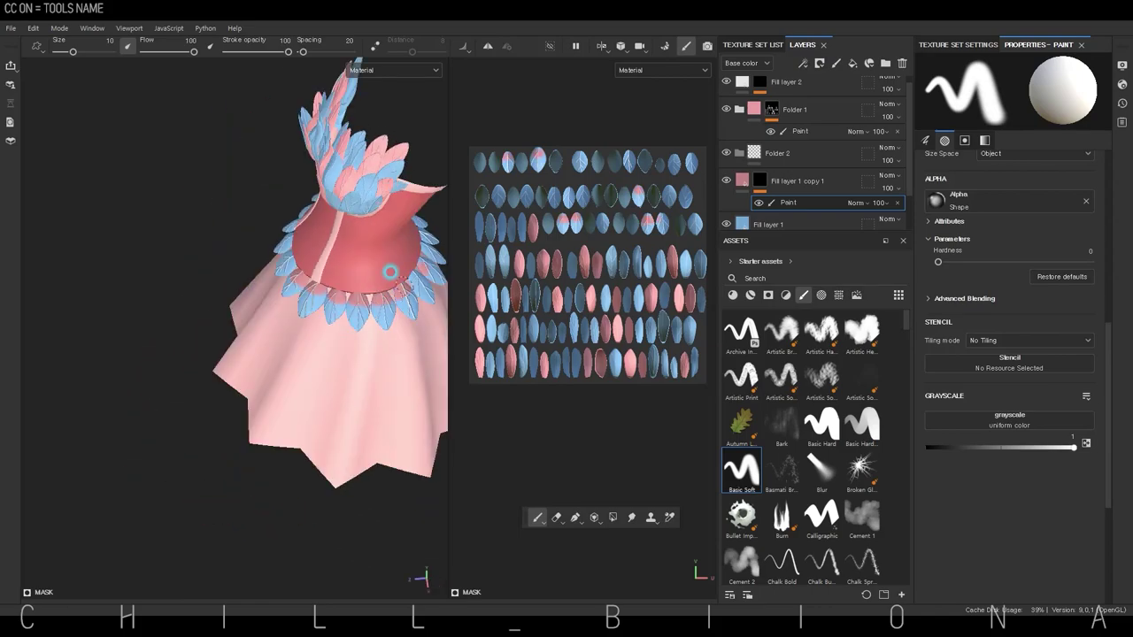
pyautogui.moveTo(403, 274)
pyautogui.keyDown('alt'); pyautogui.mouseDown()
pyautogui.moveTo(351, 302)
pyautogui.moveTo(313, 256)
pyautogui.moveTo(295, 290)
pyautogui.moveTo(272, 267)
pyautogui.mouseUp(); pyautogui.keyUp('alt')
pyautogui.click(801, 63)
# Make the filter a Blur at intensity 3.85, then select the paint mask beneath it
pyautogui.click(1009, 93)
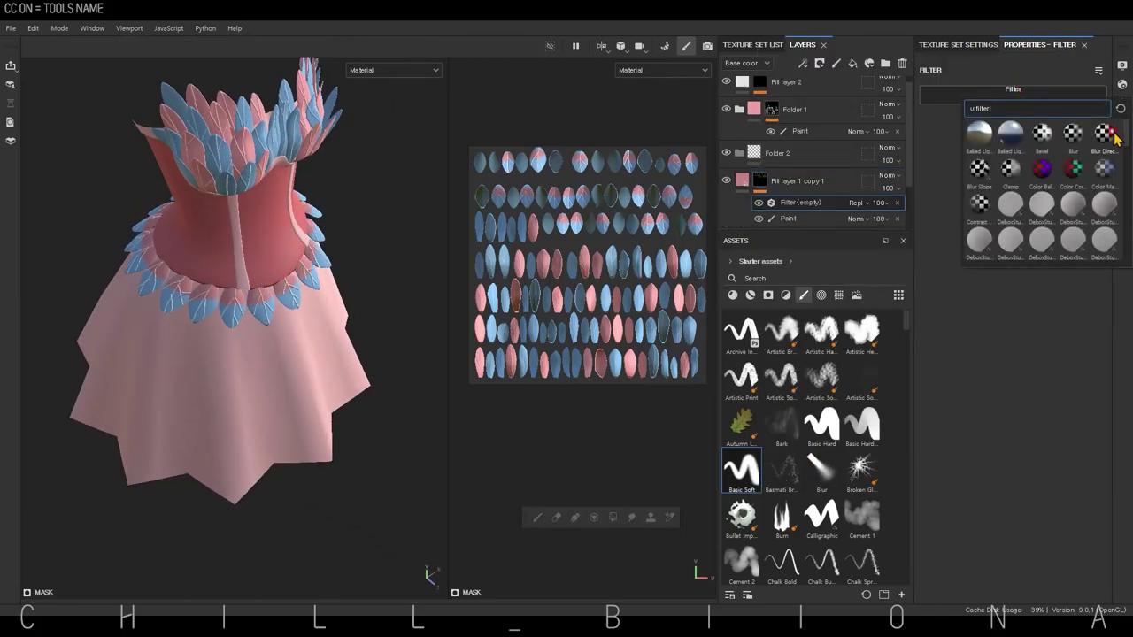
pyautogui.click(954, 163)
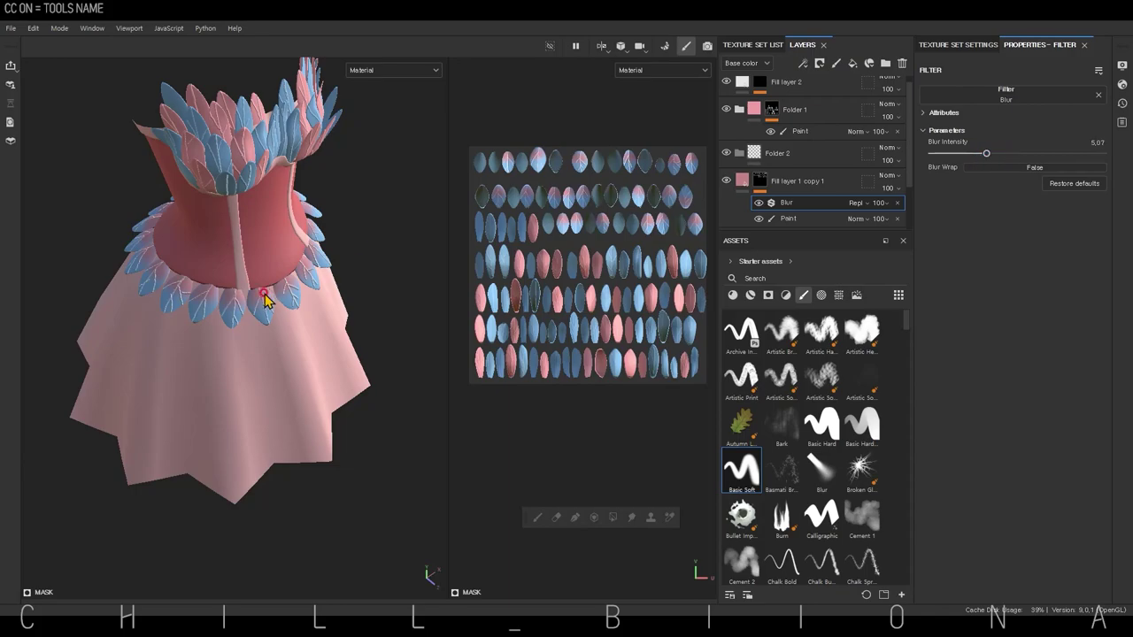
pyautogui.click(786, 203)
pyautogui.moveTo(986, 153); pyautogui.dragTo(972, 154)
pyautogui.keyDown('alt'); pyautogui.moveTo(266, 372); pyautogui.dragTo(310, 445); pyautogui.keyUp('alt')
pyautogui.scroll(3, 372, 407)
pyautogui.scroll(3, 561, 383)
pyautogui.click(788, 218)
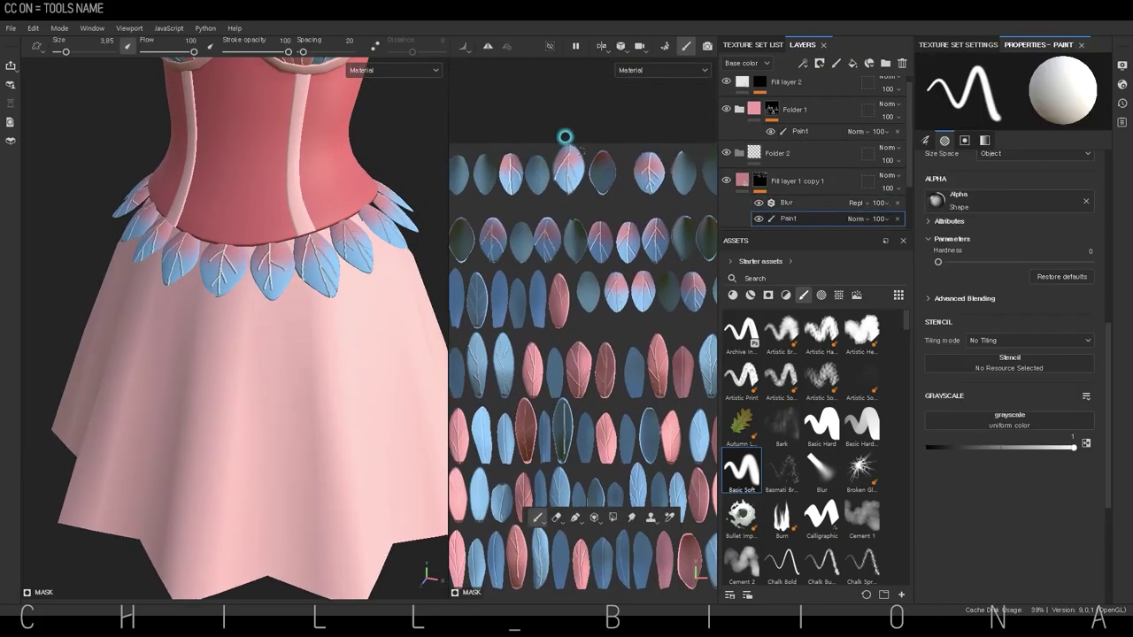
# Paint soft pink tips onto more petals in the UV texture view
pyautogui.moveTo(504, 151); pyautogui.dragTo(556, 155, button='middle')
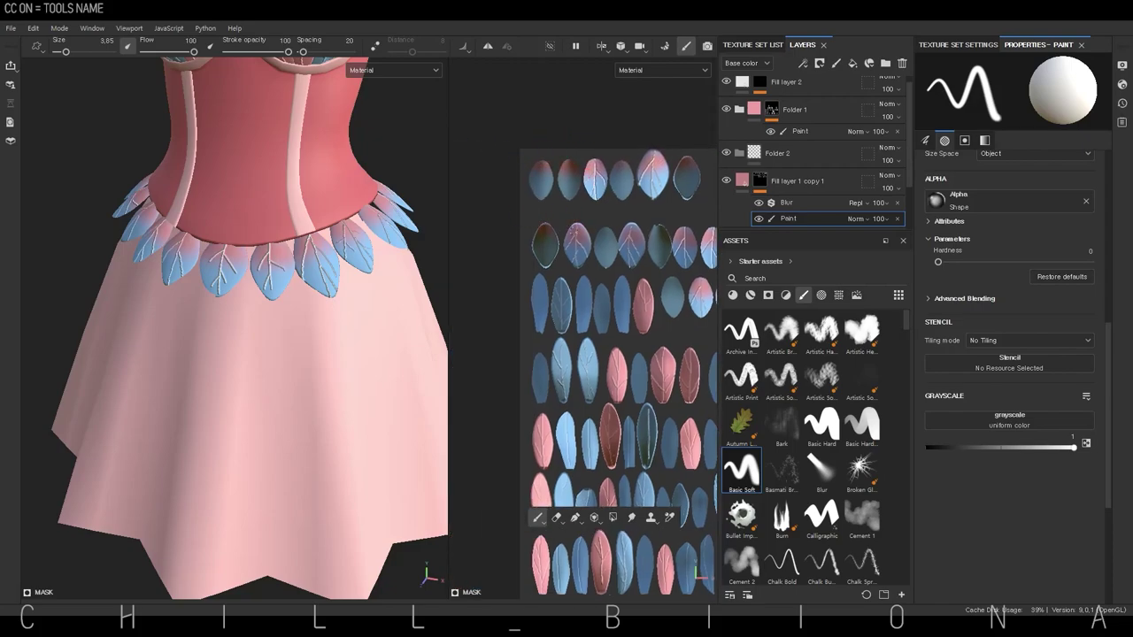
pyautogui.moveTo(628, 216); pyautogui.dragTo(573, 177, button='middle')
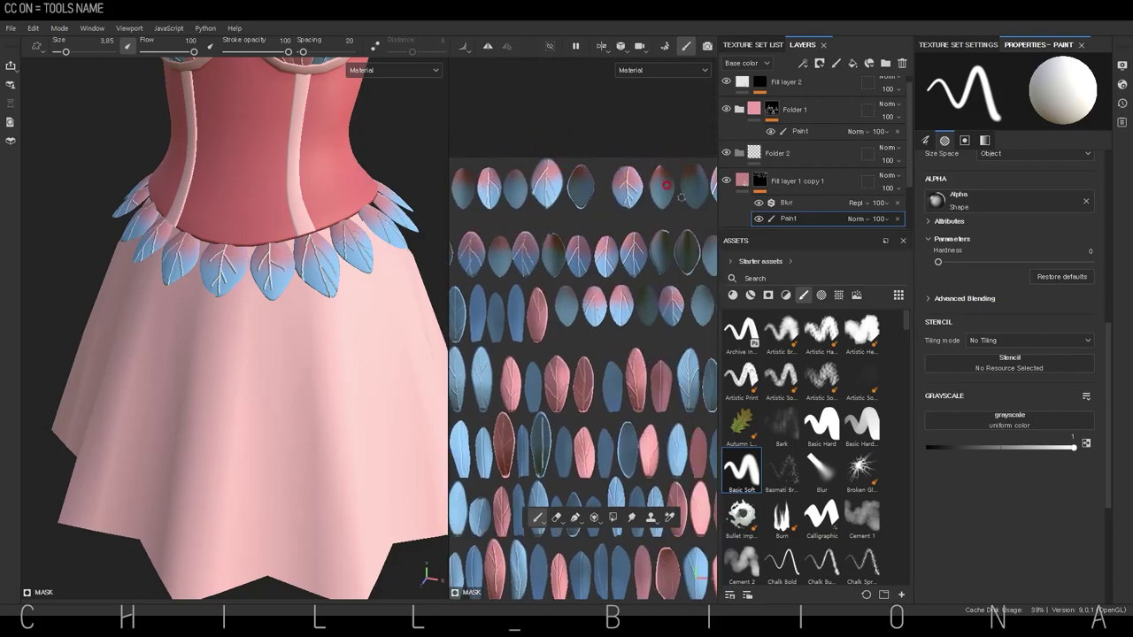
pyautogui.moveTo(666, 184); pyautogui.dragTo(613, 163, button='middle')
pyautogui.moveTo(636, 228); pyautogui.dragTo(548, 211, button='middle')
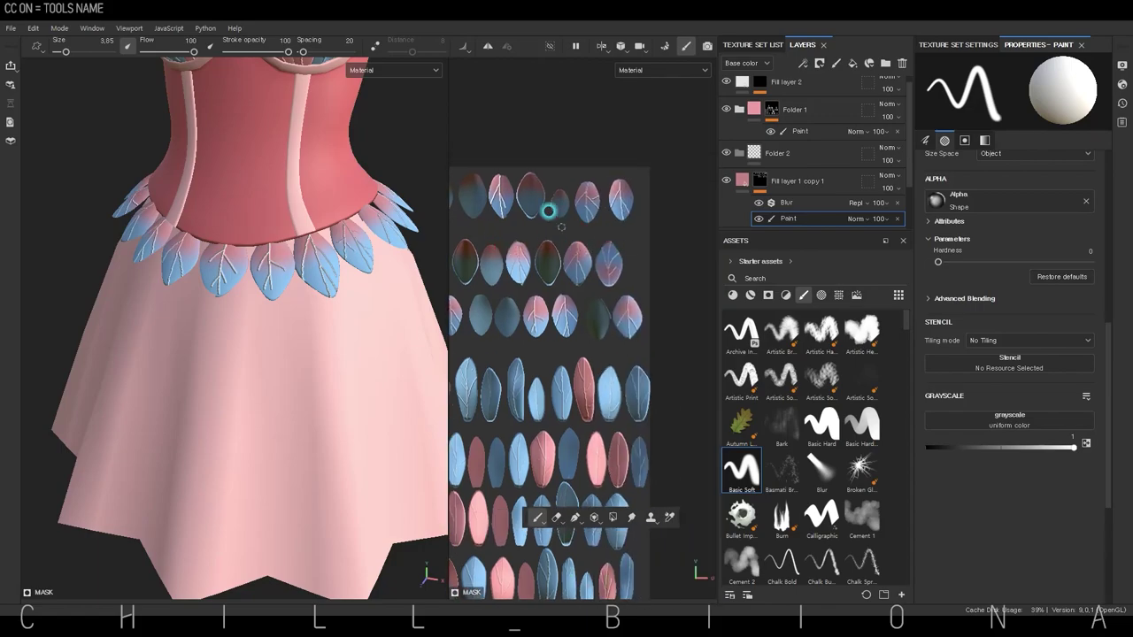
pyautogui.moveTo(523, 291); pyautogui.dragTo(494, 278, button='middle')
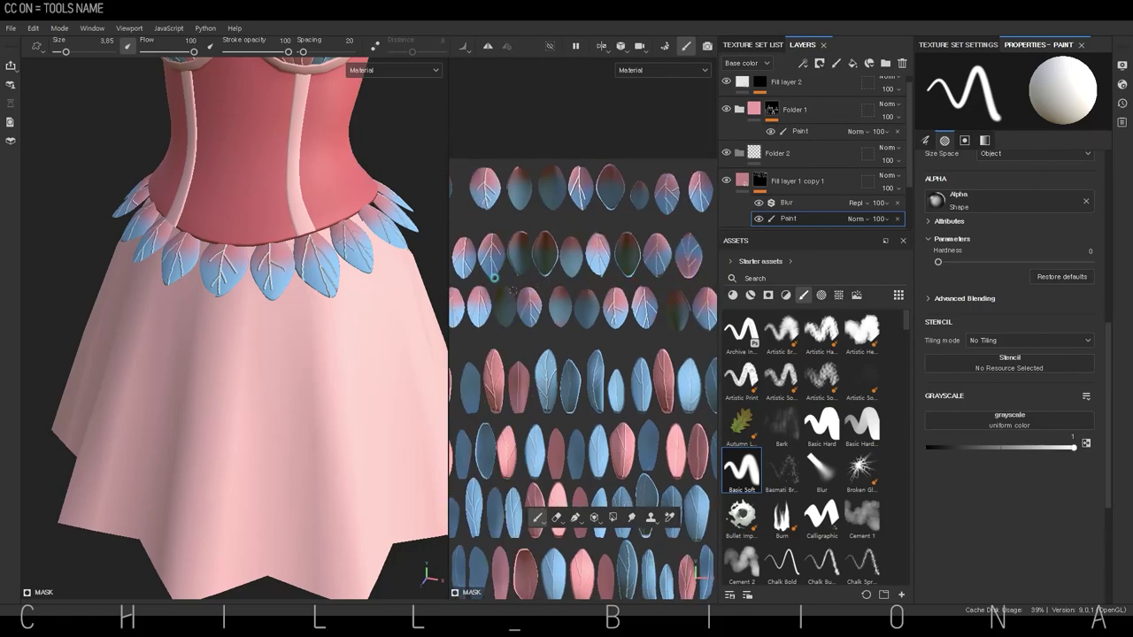
pyautogui.moveTo(573, 291); pyautogui.dragTo(592, 288, button='middle')
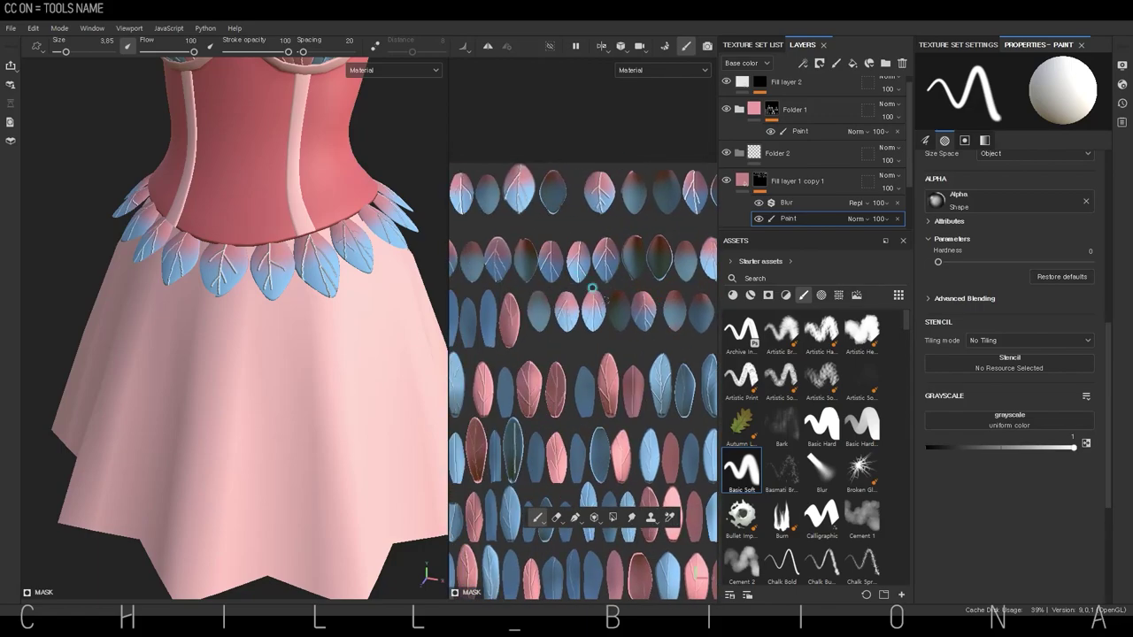
# Paint partial pink tips at grayscale 0.38, then return to full strength at 1
pyautogui.press('p')
pyautogui.click(600, 238)
pyautogui.moveTo(507, 195); pyautogui.dragTo(563, 189, button='middle')
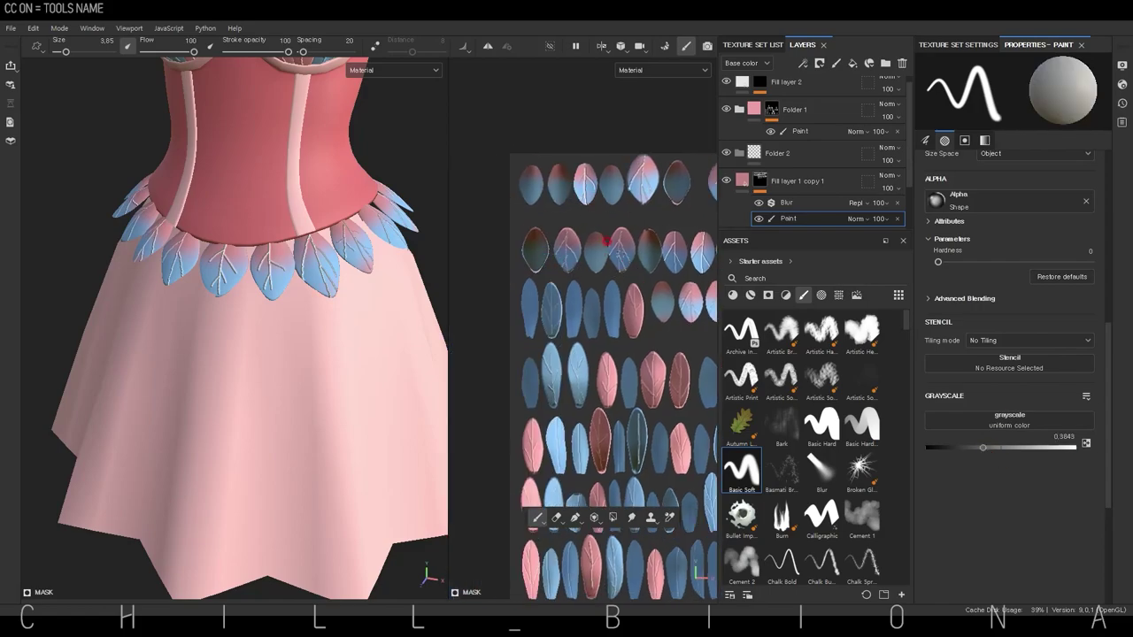
pyautogui.moveTo(607, 240); pyautogui.dragTo(572, 261, button='middle')
pyautogui.moveTo(641, 197); pyautogui.dragTo(642, 207, button='middle')
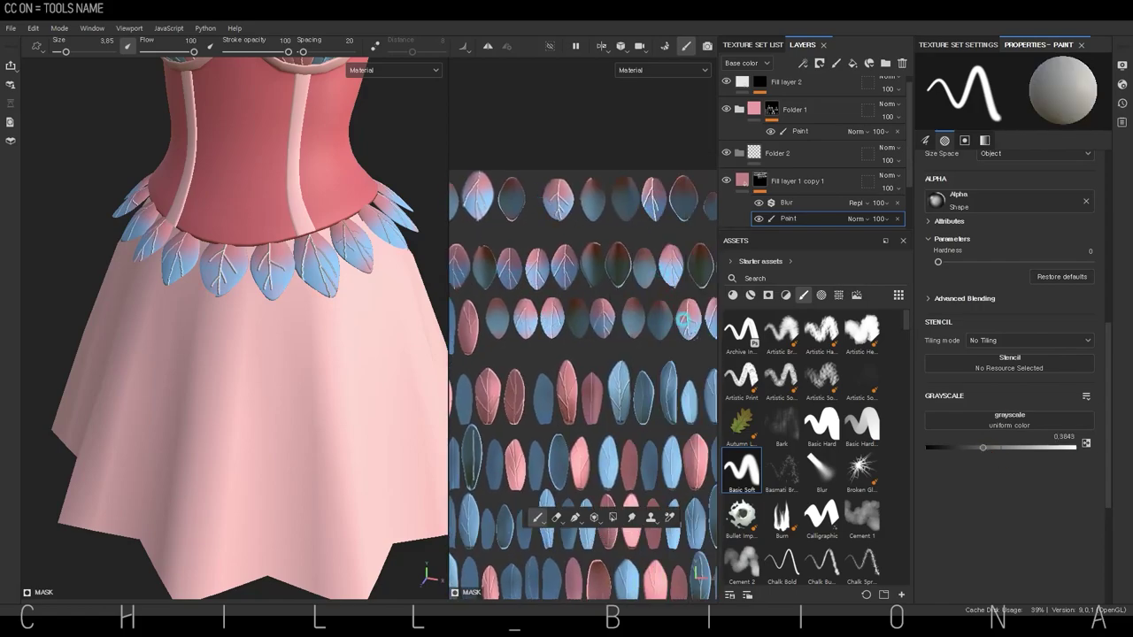
pyautogui.moveTo(584, 319)
pyautogui.mouseDown(button='middle')
pyautogui.moveTo(641, 255)
pyautogui.moveTo(641, 286)
pyautogui.mouseUp(button='middle')
pyautogui.press('x')
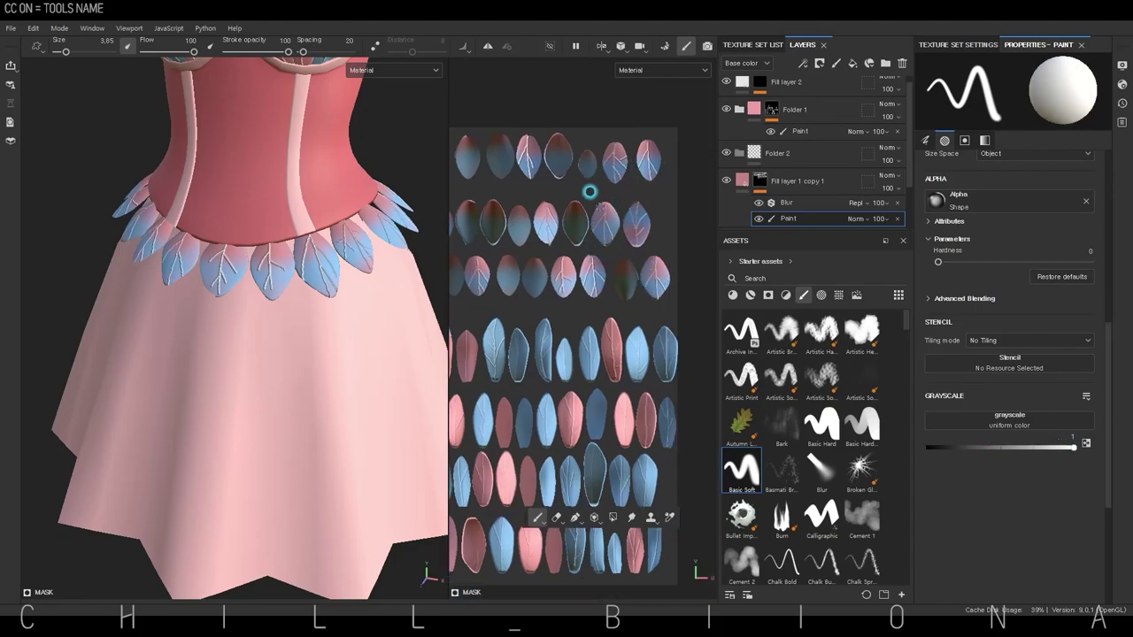
pyautogui.scroll(2, 553, 132)
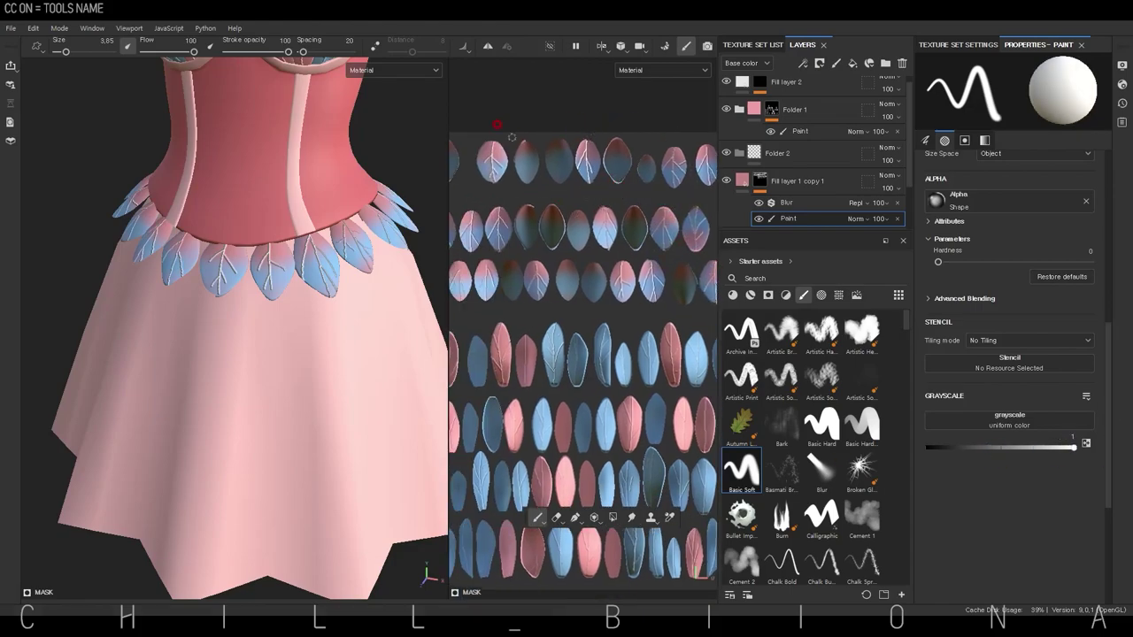
pyautogui.press('alt')
pyautogui.scroll(-3, 86, 147)
pyautogui.scroll(-3, 99, 167)
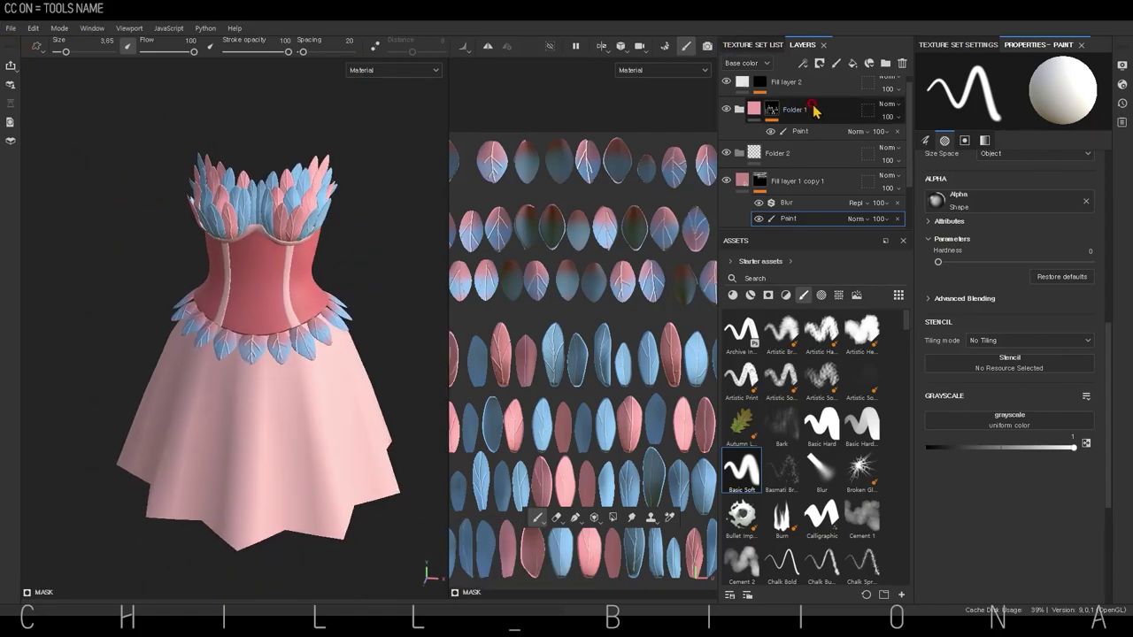
# Add Fill layer 3 on top in Overlay blend mode with a black paint mask
pyautogui.click(906, 117)
pyautogui.click(856, 108)
pyautogui.click(852, 63)
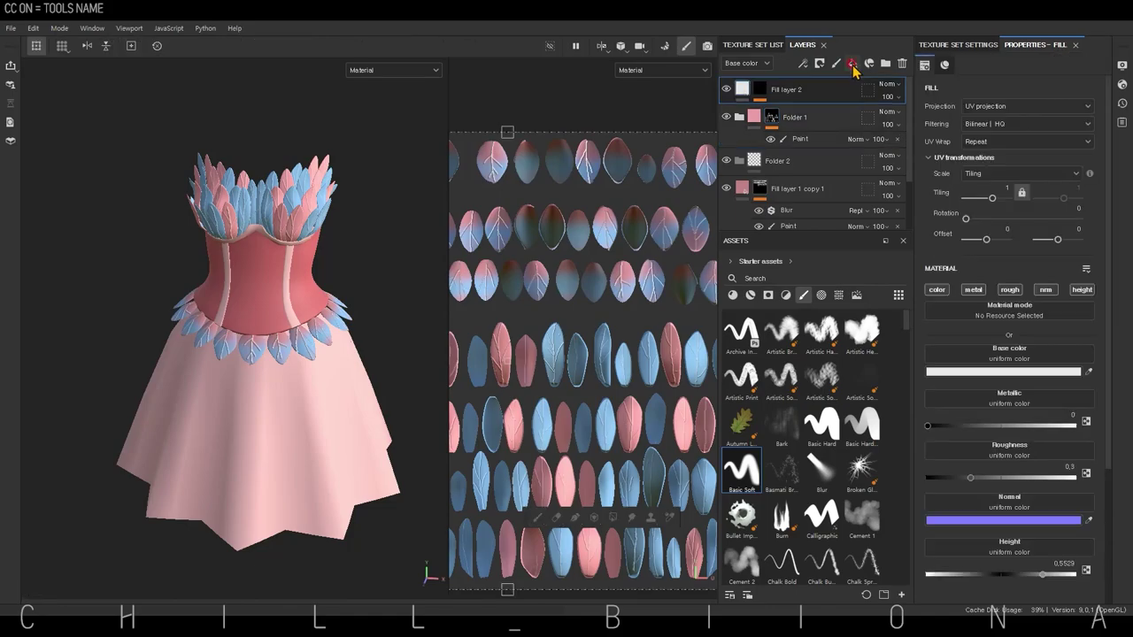
pyautogui.click(888, 84)
pyautogui.click(901, 283)
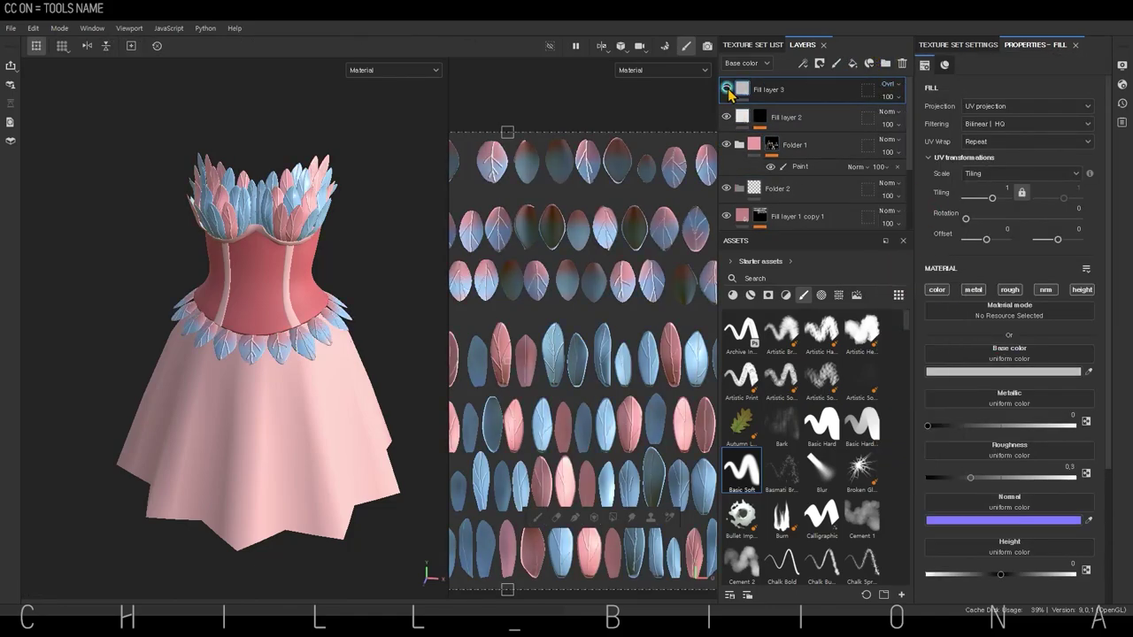
pyautogui.rightClick(760, 90)
pyautogui.click(796, 106)
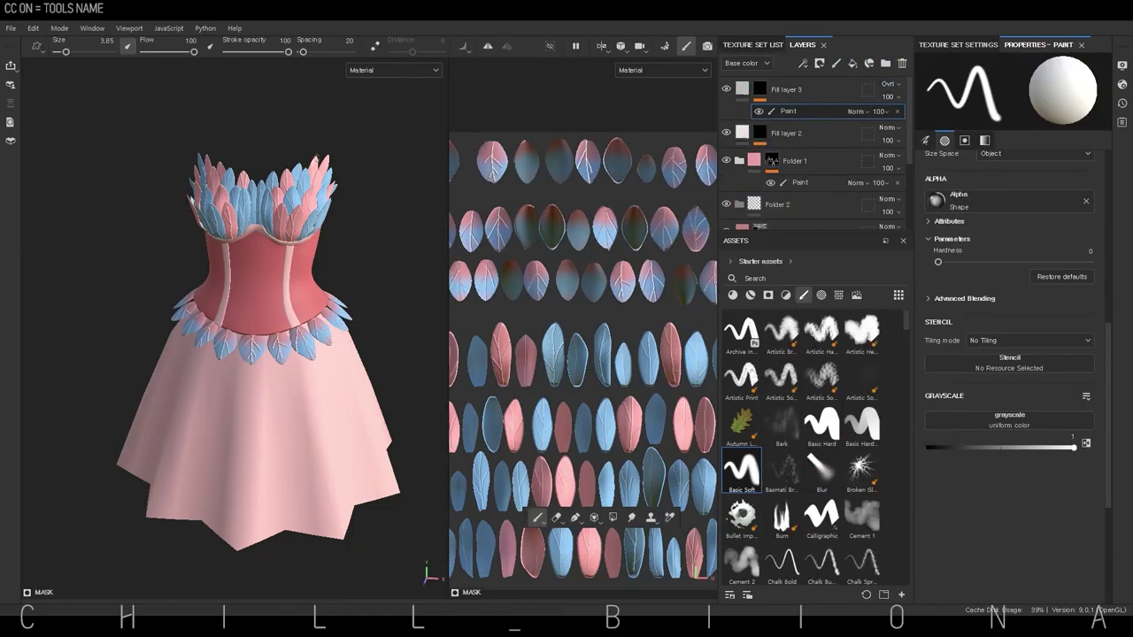
pyautogui.scroll(3, 330, 101)
pyautogui.moveTo(504, 341); pyautogui.dragTo(525, 250, button='middle')
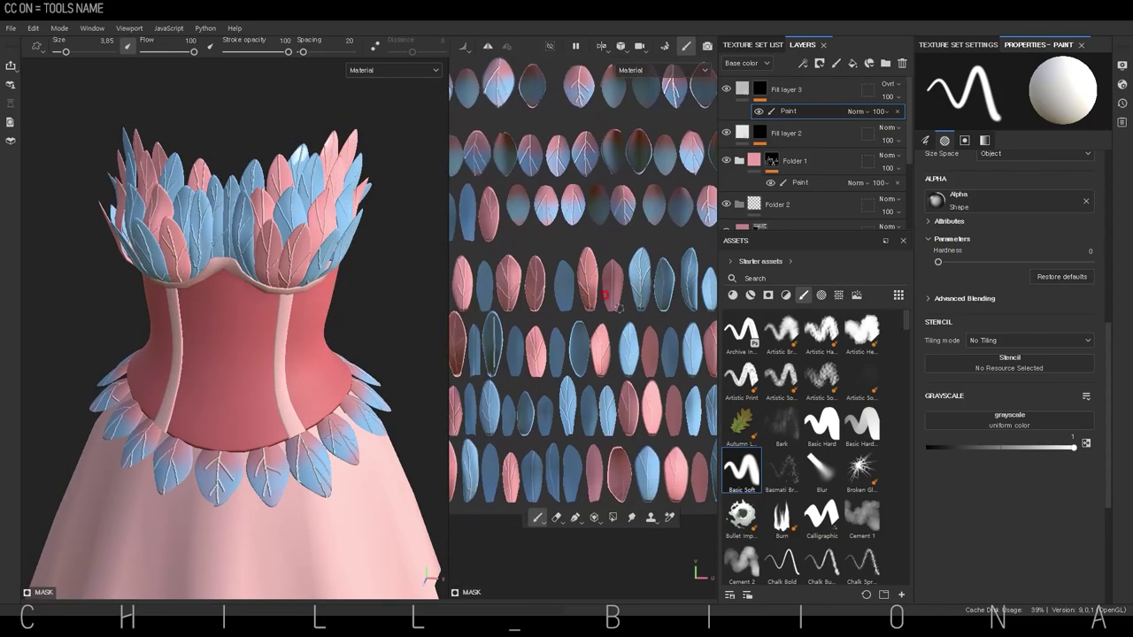
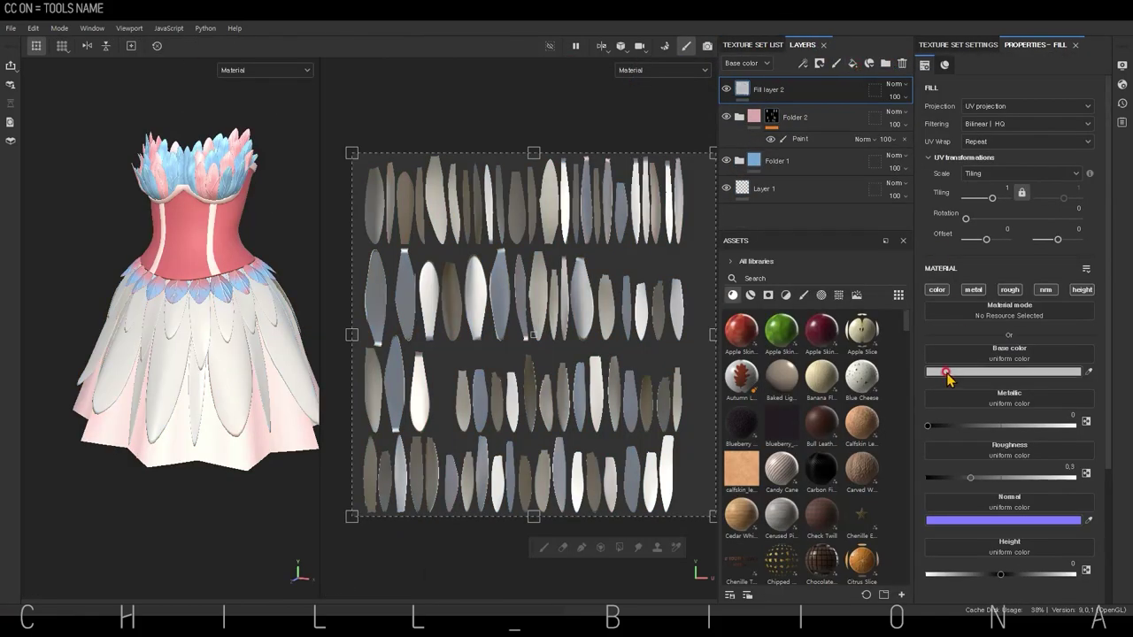
# Make Fill layer 2 white, Metallic 1, Height 0.18, and hide it behind a black mask
pyautogui.click(946, 371)
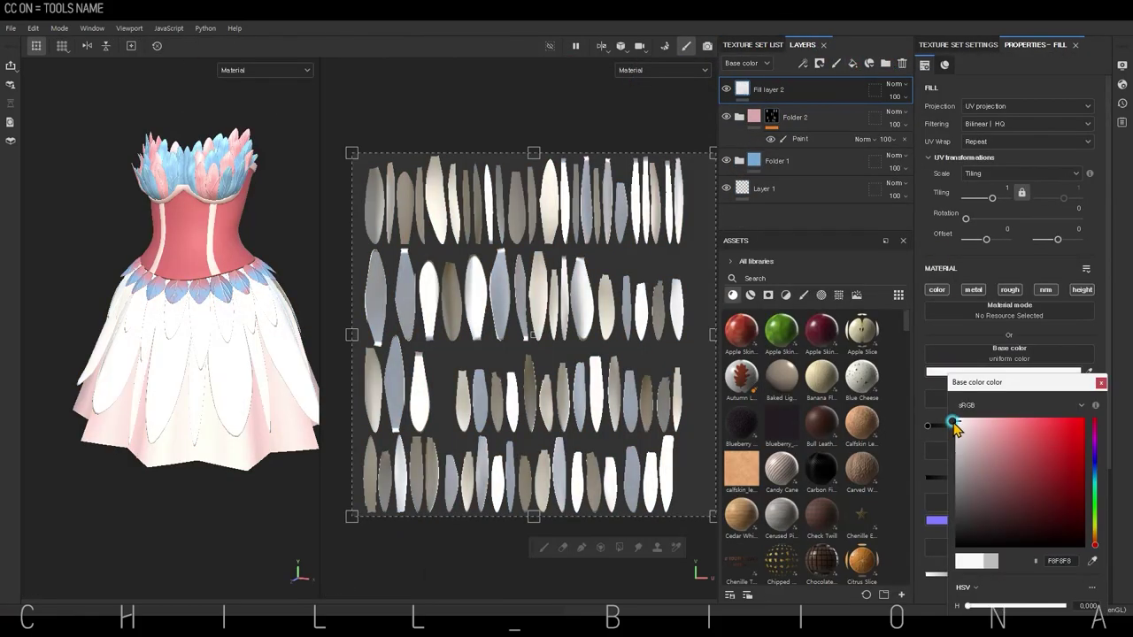
pyautogui.moveTo(928, 425); pyautogui.dragTo(1075, 425)
pyautogui.moveTo(1000, 574); pyautogui.dragTo(1014, 574)
pyautogui.rightClick(766, 104)
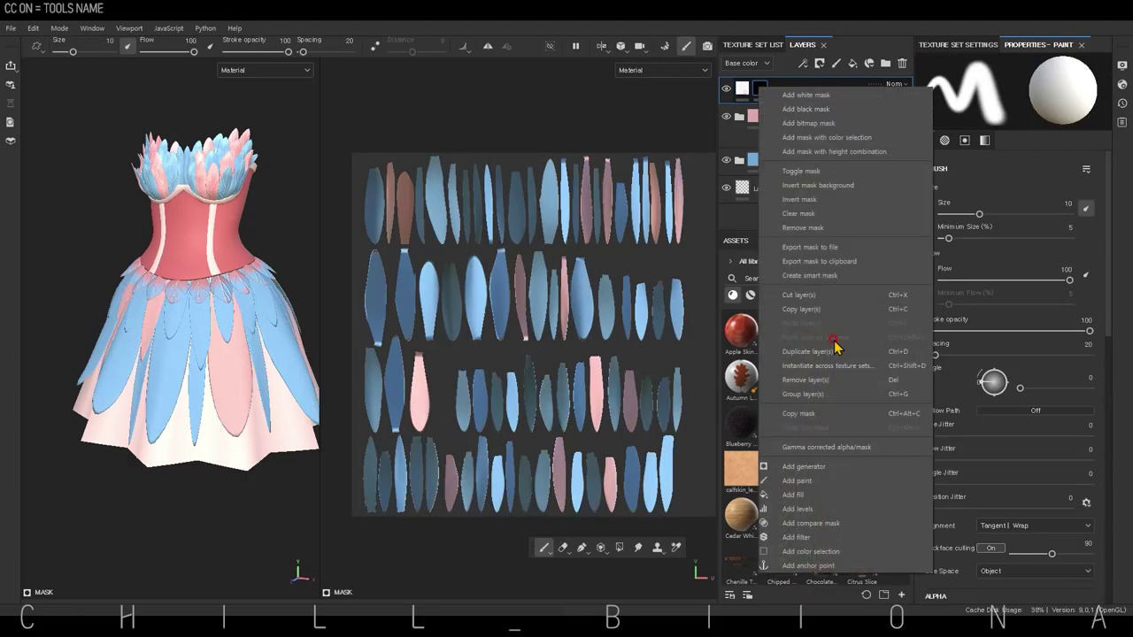
pyautogui.click(834, 346)
# Shrink the brush size to 0.79
pyautogui.keyDown('ctrl'); pyautogui.moveTo(495, 309); pyautogui.dragTo(414, 262, button='right'); pyautogui.keyUp('ctrl')
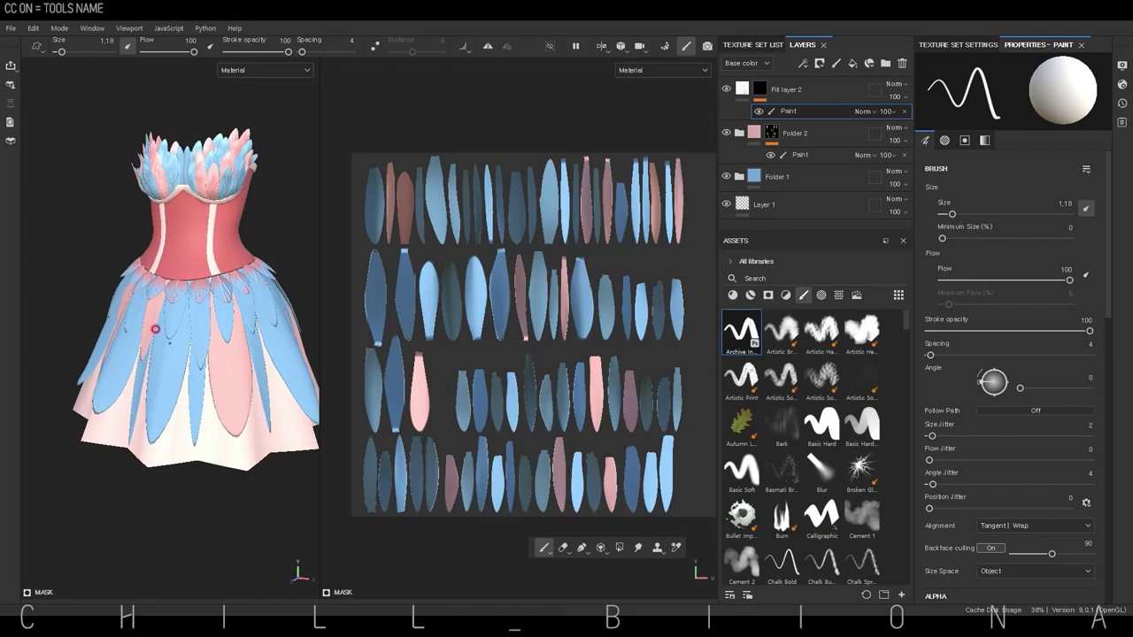
pyautogui.keyDown('ctrl'); pyautogui.moveTo(238, 337); pyautogui.dragTo(221, 328, button='right'); pyautogui.keyUp('ctrl')
pyautogui.scroll(4, 438, 294)
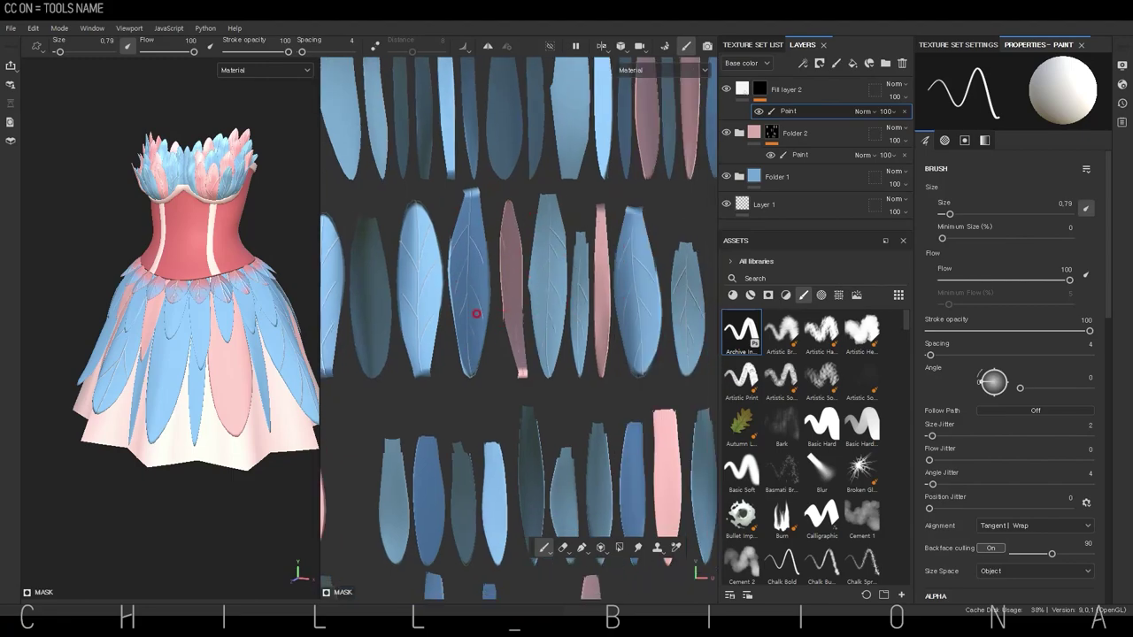
pyautogui.scroll(-2, 476, 313)
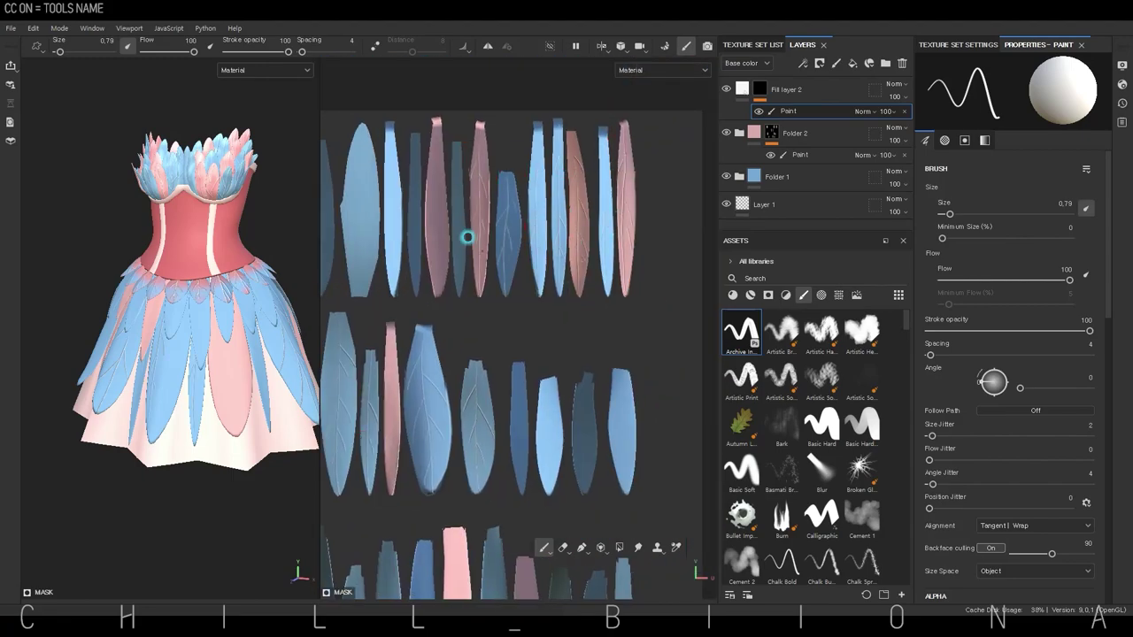
pyautogui.scroll(2, 467, 237)
pyautogui.scroll(1, 419, 110)
pyautogui.scroll(1, 391, 265)
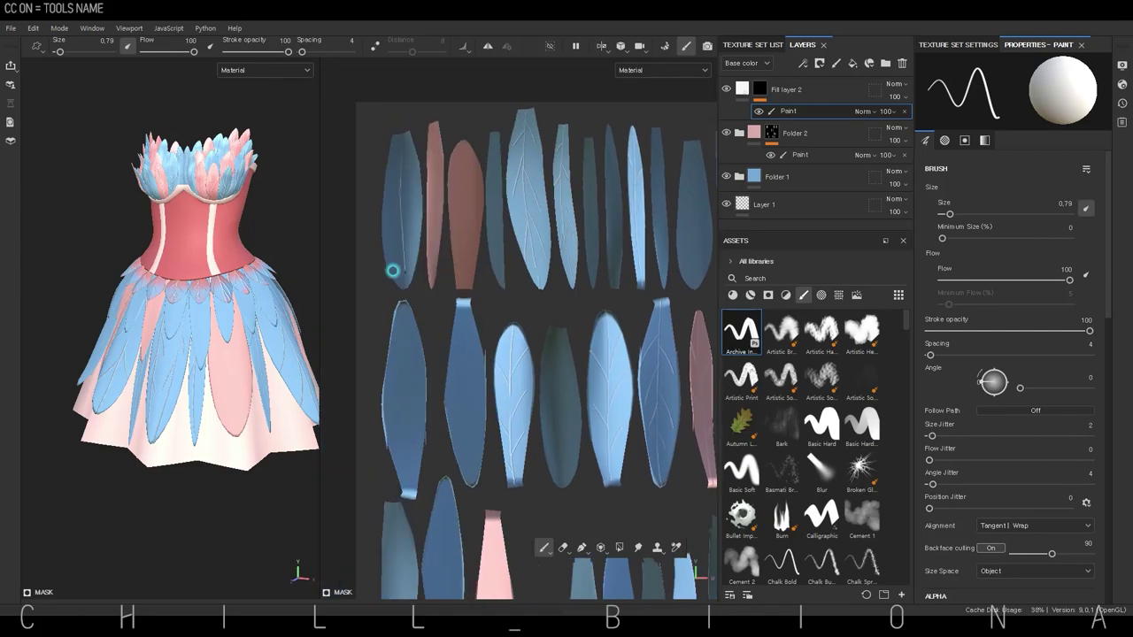
pyautogui.scroll(-1, 460, 384)
pyautogui.scroll(-1, 539, 376)
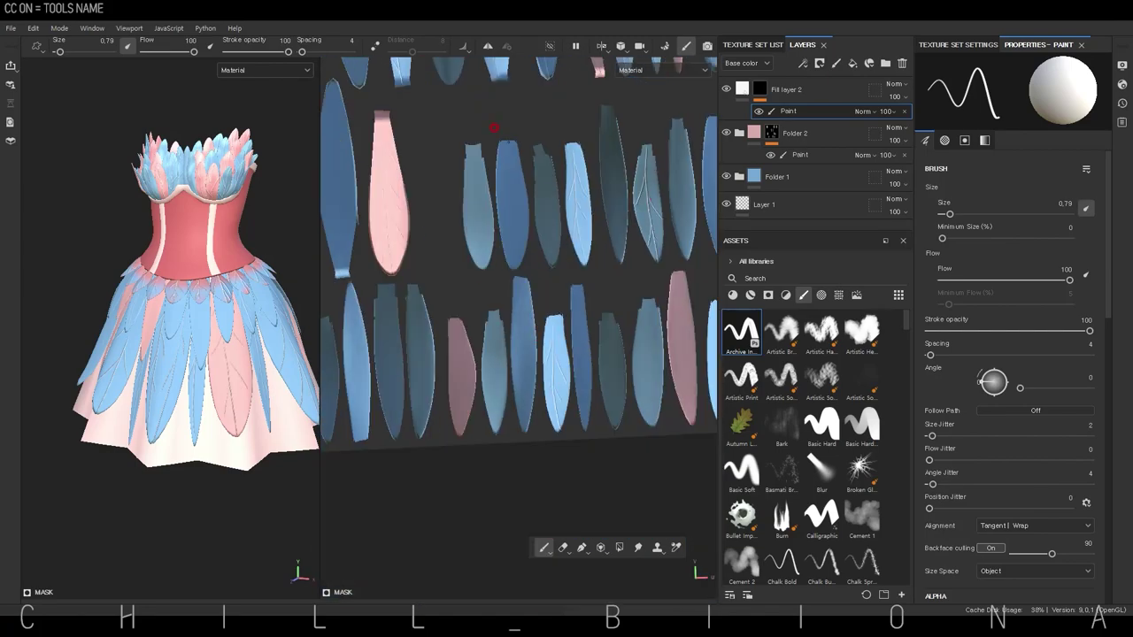
pyautogui.scroll(1, 578, 191)
pyautogui.moveTo(616, 254); pyautogui.dragTo(519, 166, button='middle')
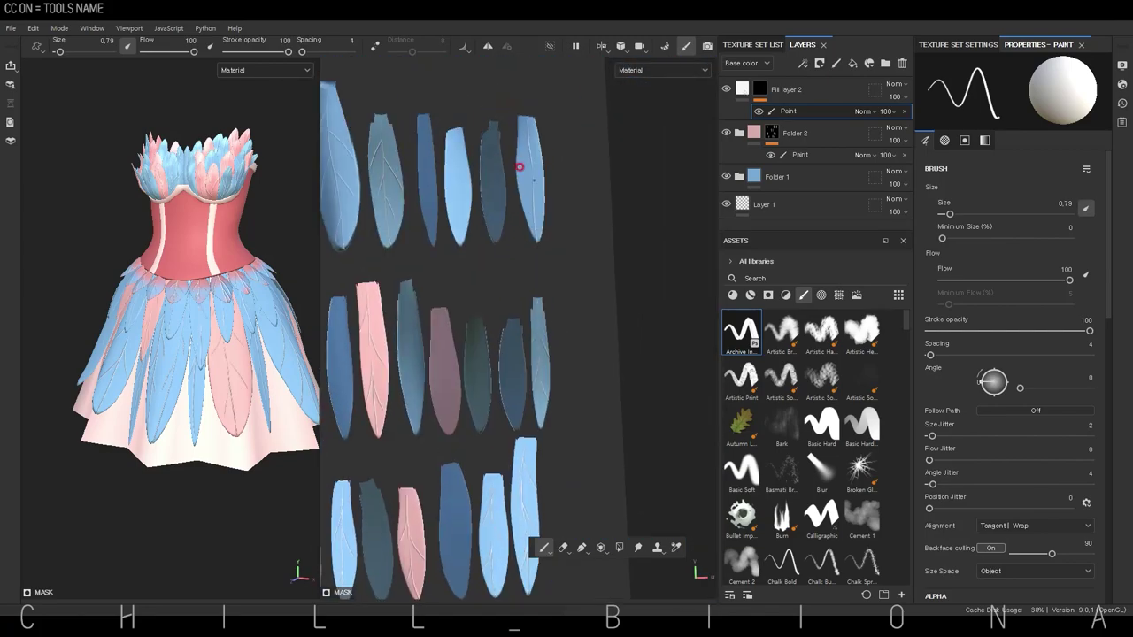
pyautogui.scroll(-3, 526, 328)
pyautogui.moveTo(398, 385); pyautogui.dragTo(479, 352, button='middle')
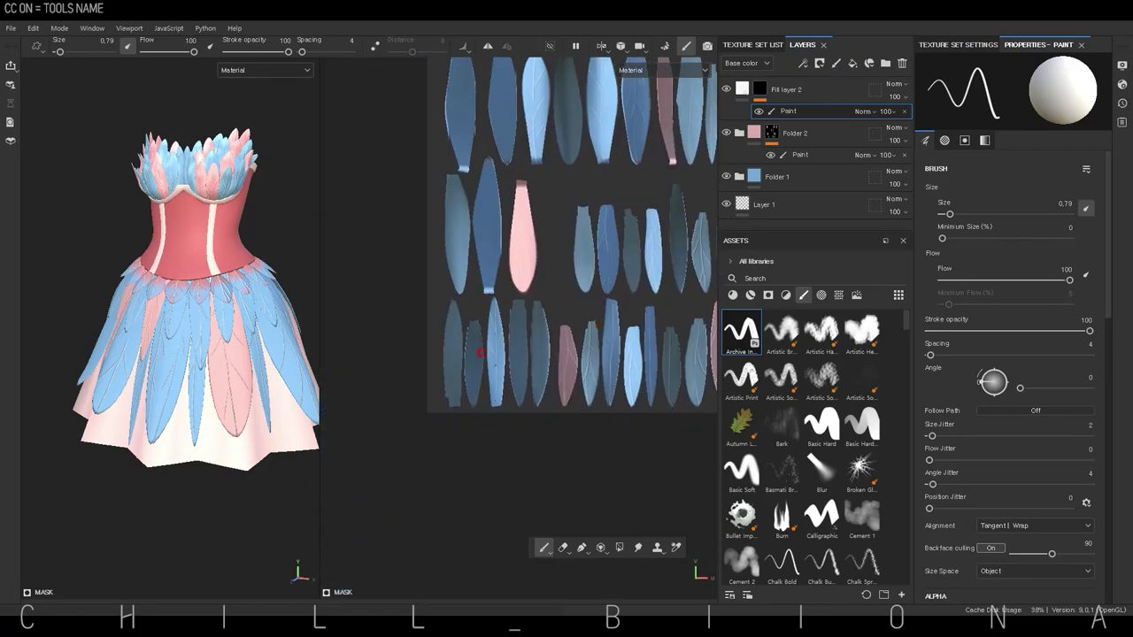
pyautogui.scroll(1, 428, 160)
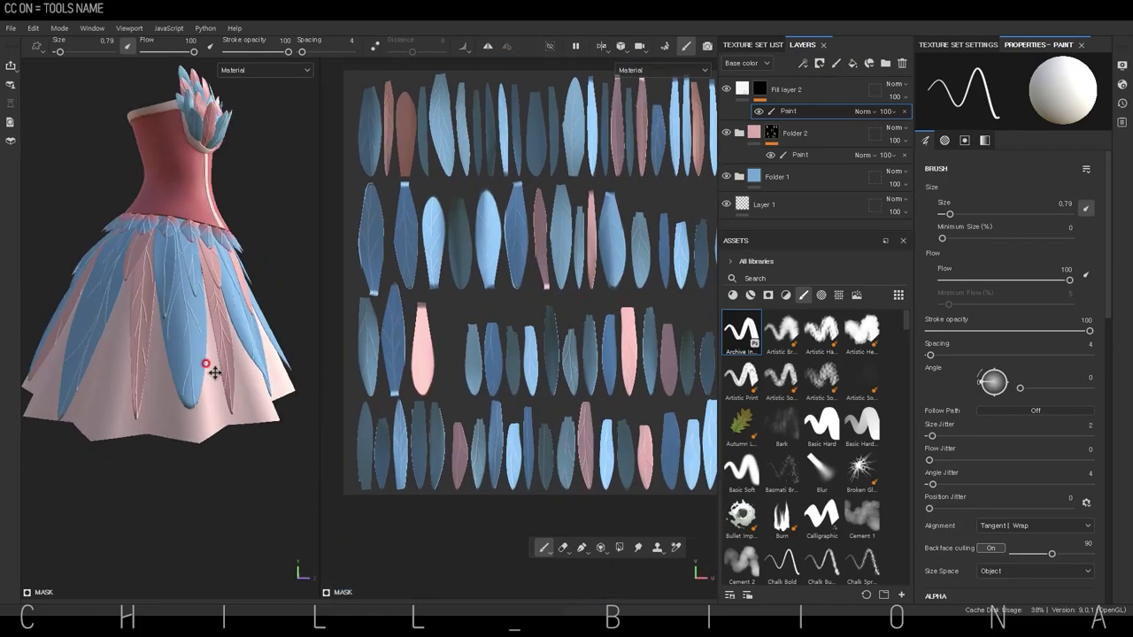
pyautogui.moveTo(217, 375)
pyautogui.keyDown('alt'); pyautogui.mouseDown()
pyautogui.moveTo(161, 269)
pyautogui.moveTo(126, 303)
pyautogui.mouseUp(); pyautogui.keyUp('alt')
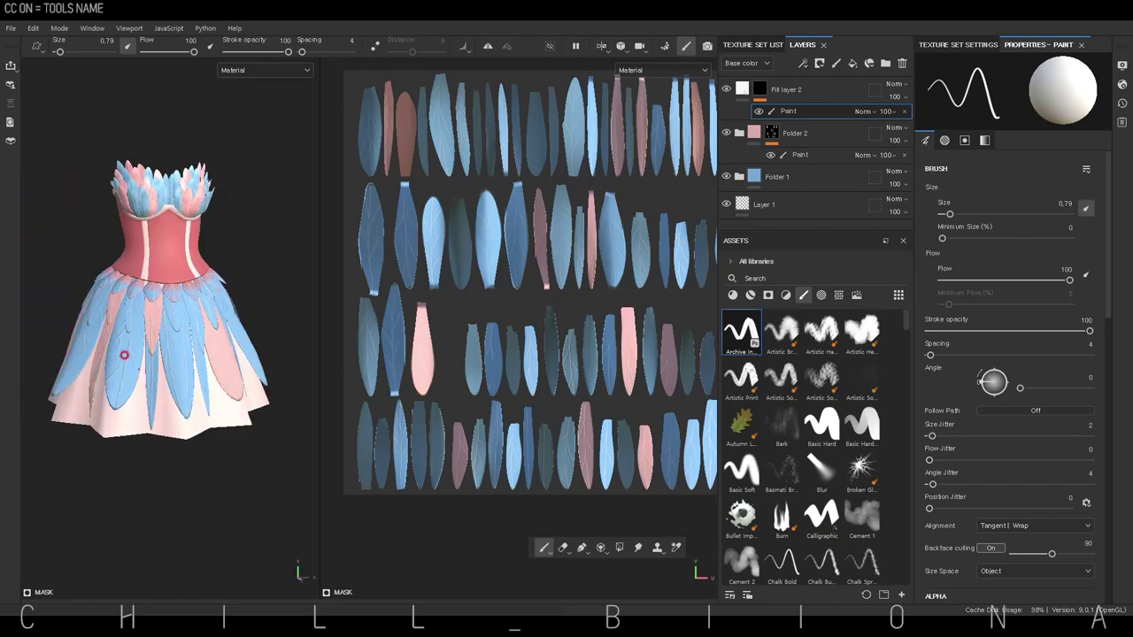
pyautogui.scroll(-2, 354, 256)
pyautogui.moveTo(320, 245); pyautogui.dragTo(420, 257)
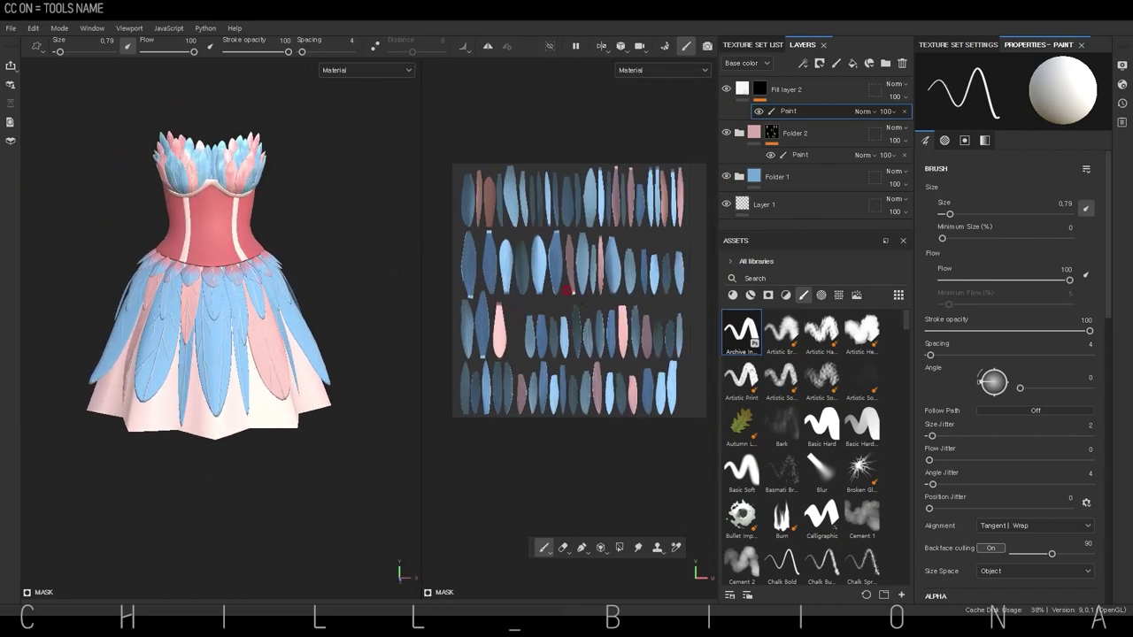
# Add a new fill layer with a mask fill effect loaded with Clouds 2 noise
pyautogui.click(851, 63)
pyautogui.click(974, 433)
pyautogui.rightClick(758, 90)
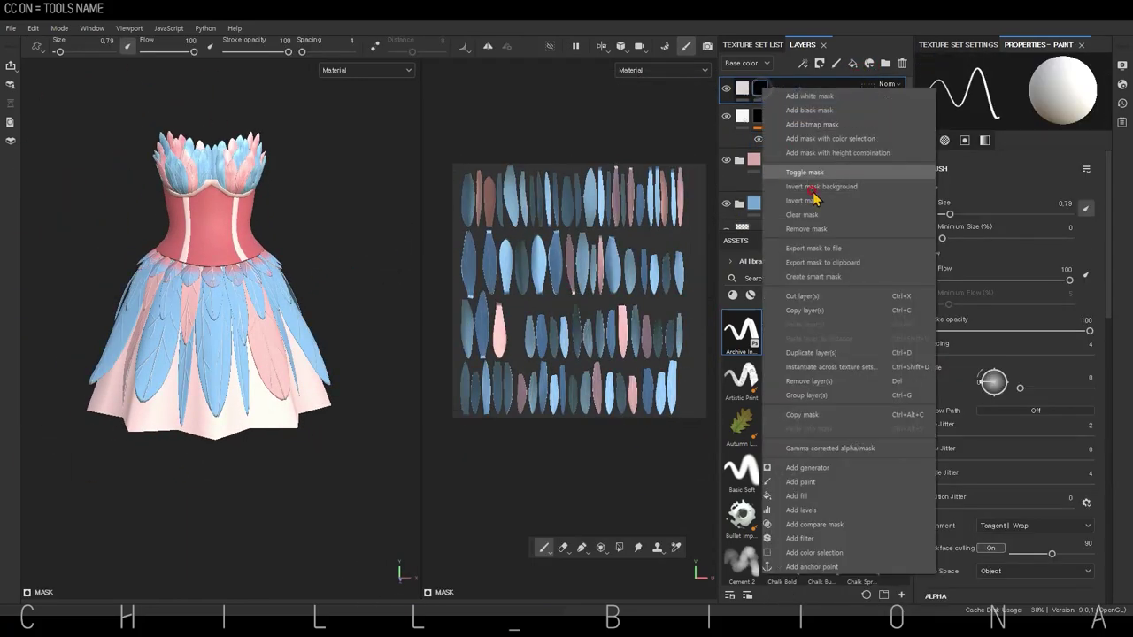
pyautogui.click(907, 327)
pyautogui.scroll(-5, 906, 318)
pyautogui.scroll(-5, 905, 317)
pyautogui.scroll(-5, 905, 317)
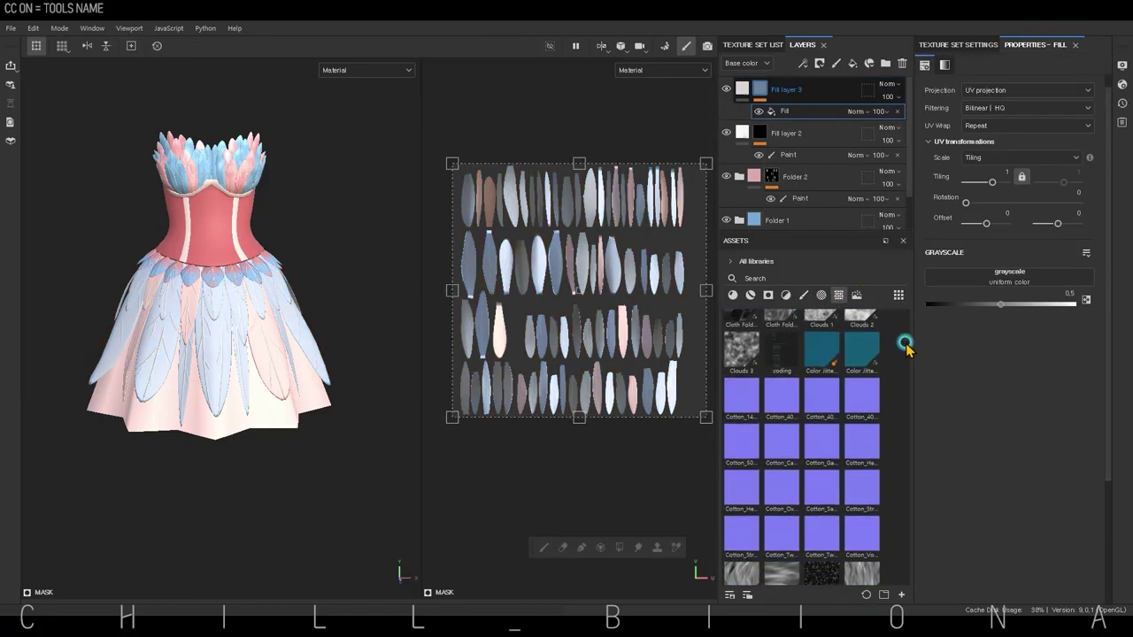
pyautogui.scroll(-3, 906, 316)
pyautogui.moveTo(860, 341); pyautogui.dragTo(990, 274)
# Blend the cloud layer in Overlay, tile it finer, lower its balance, and add Fill layer 4
pyautogui.click(884, 83)
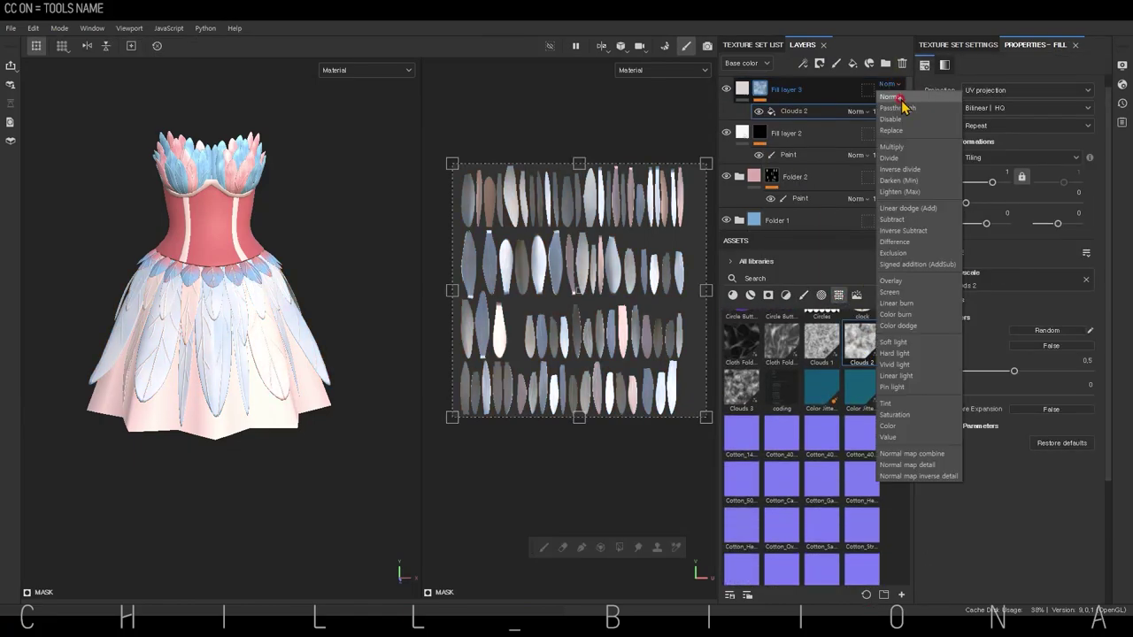
pyautogui.click(911, 215)
pyautogui.moveTo(705, 162); pyautogui.dragTo(520, 316)
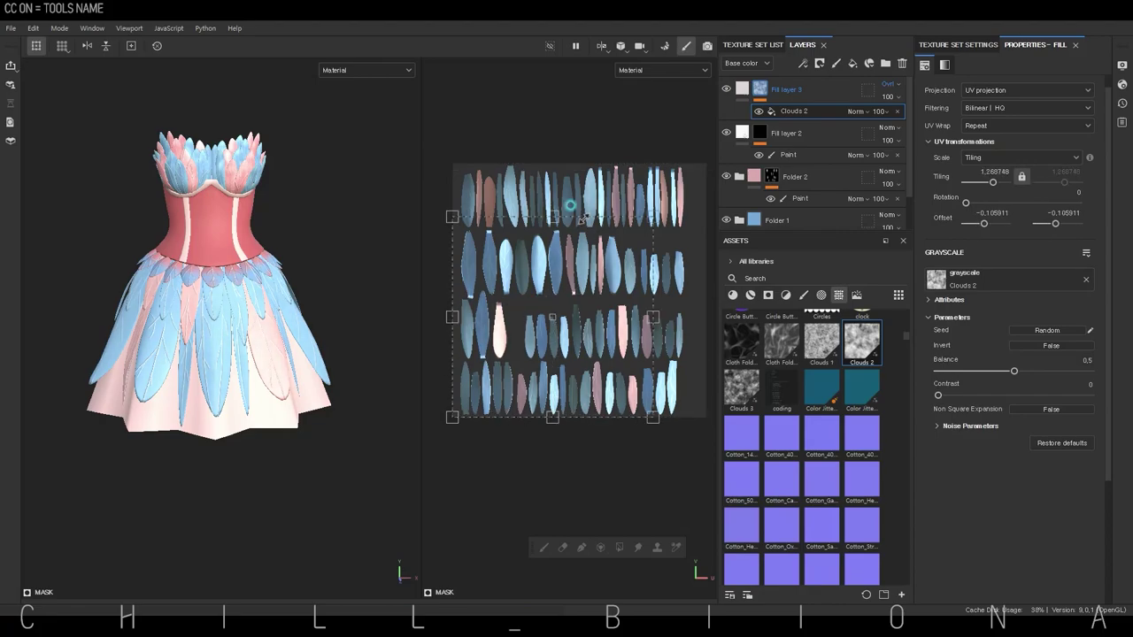
pyautogui.moveTo(1014, 371); pyautogui.dragTo(964, 372)
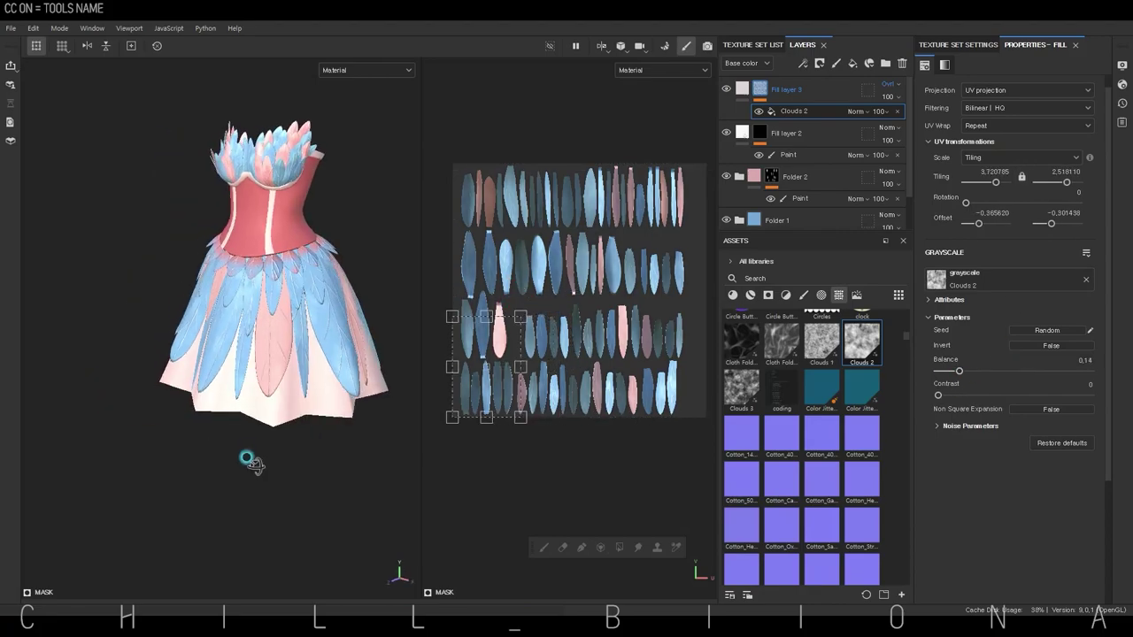
pyautogui.keyDown('alt'); pyautogui.moveTo(250, 463); pyautogui.dragTo(311, 424); pyautogui.keyUp('alt')
pyautogui.click(852, 64)
# Make Fill layer 4 fully metallic and give it a black mask with a fill effect
pyautogui.click(1079, 409)
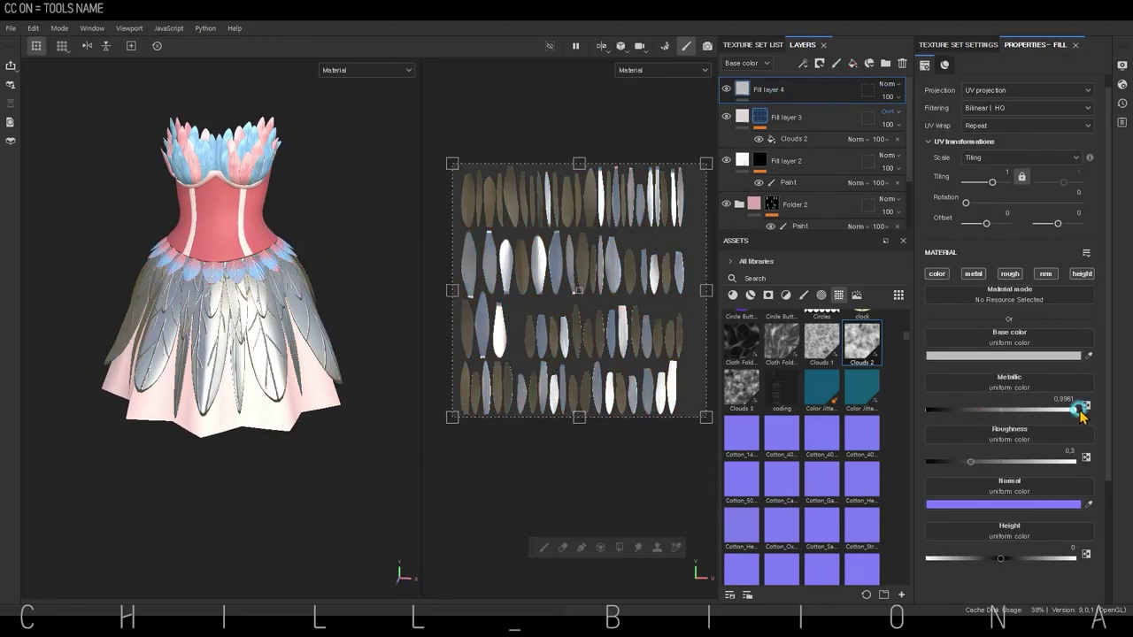
pyautogui.rightClick(759, 88)
pyautogui.click(808, 110)
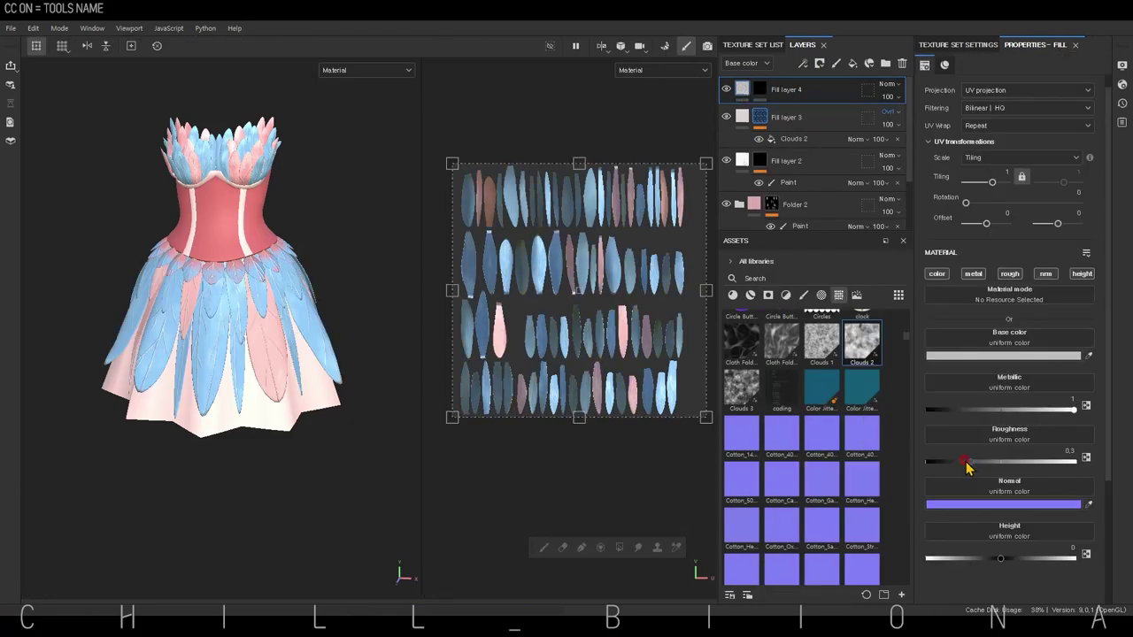
pyautogui.rightClick(759, 88)
pyautogui.click(812, 497)
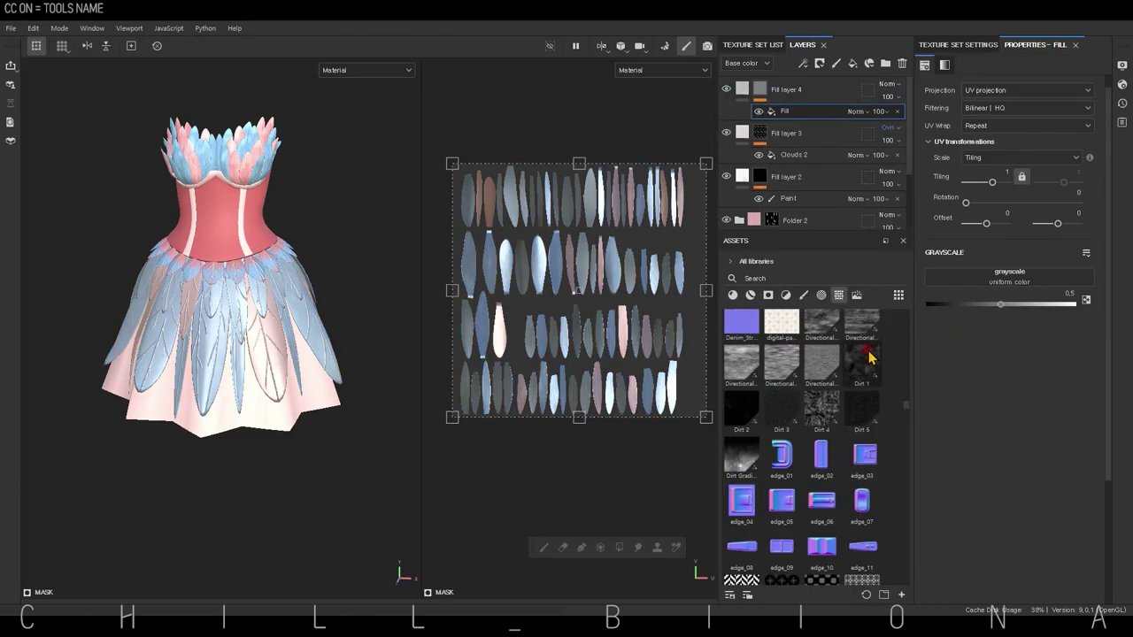
# Tile a Dirt 3 speckle mask smaller on Fill layer 4, then switch to the rounded-feather texture set
pyautogui.click(742, 89)
pyautogui.click(1001, 558)
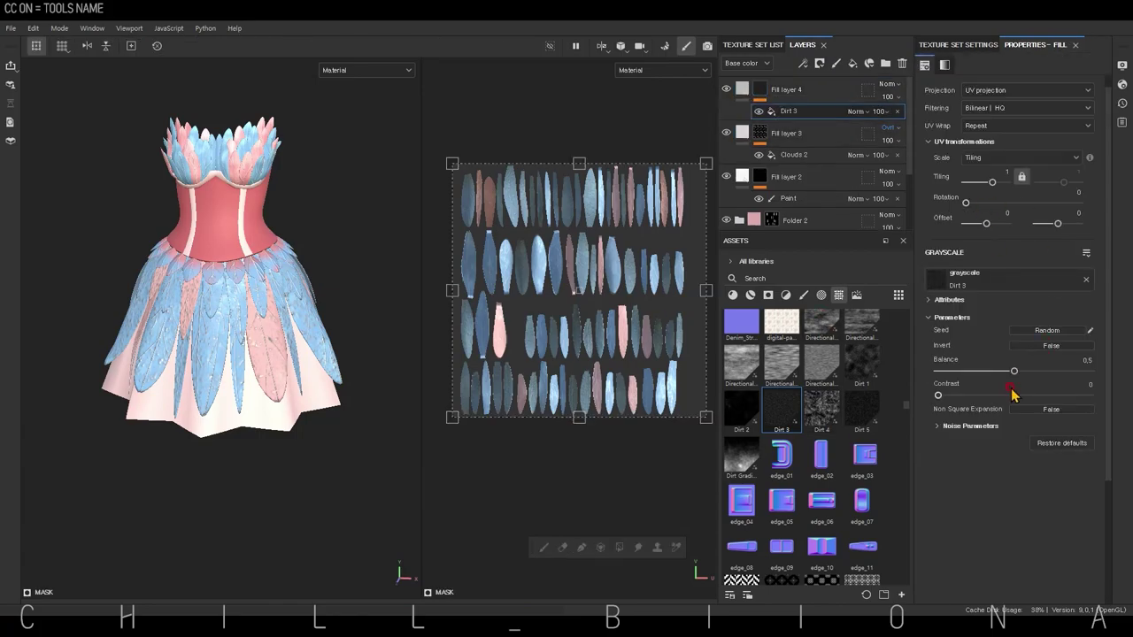
pyautogui.moveTo(707, 177); pyautogui.dragTo(518, 339)
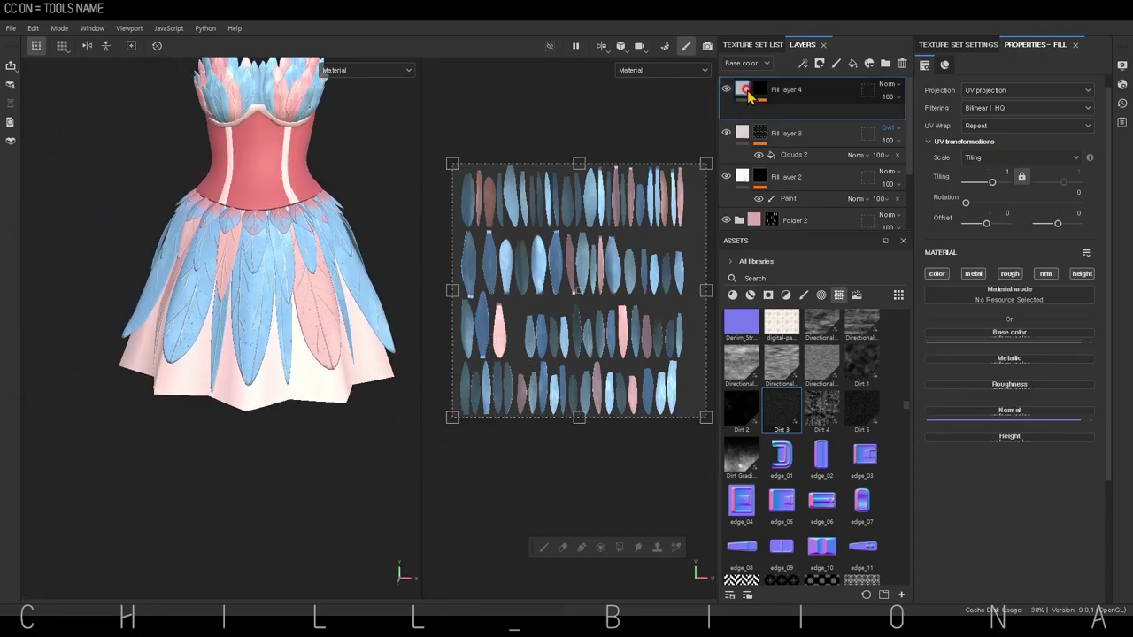
pyautogui.click(1101, 389)
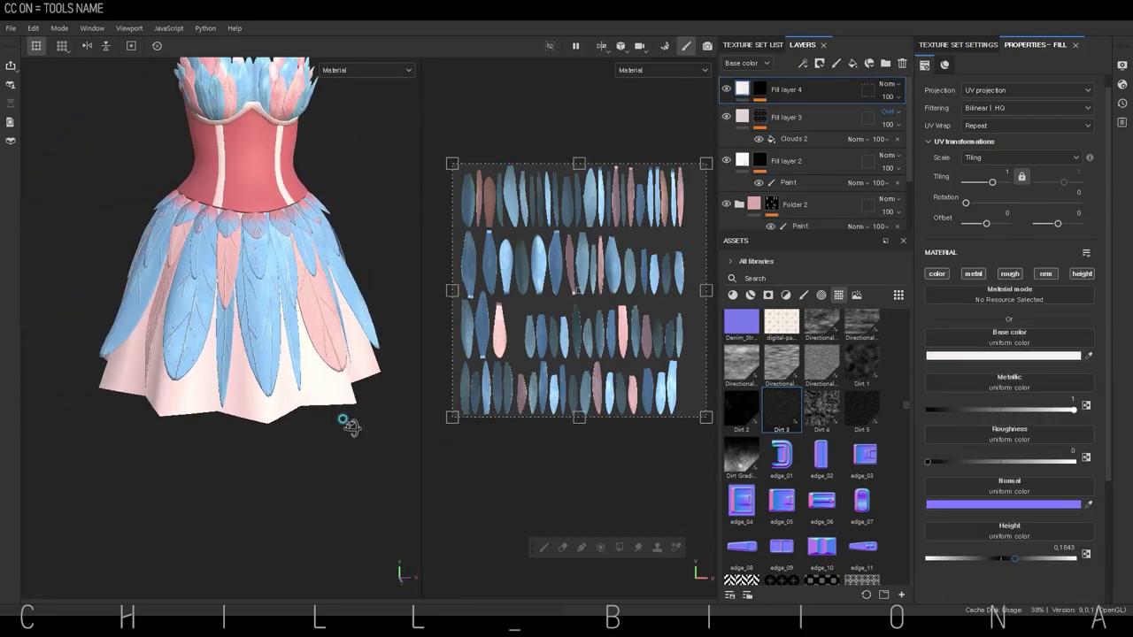
pyautogui.keyDown('alt'); pyautogui.moveTo(341, 417); pyautogui.dragTo(298, 417); pyautogui.keyUp('alt')
pyautogui.click(752, 44)
pyautogui.click(782, 94)
# Paste the white Fill layer 4 into the bodice and skirt set and polygon-fill part of its mask
pyautogui.click(818, 45)
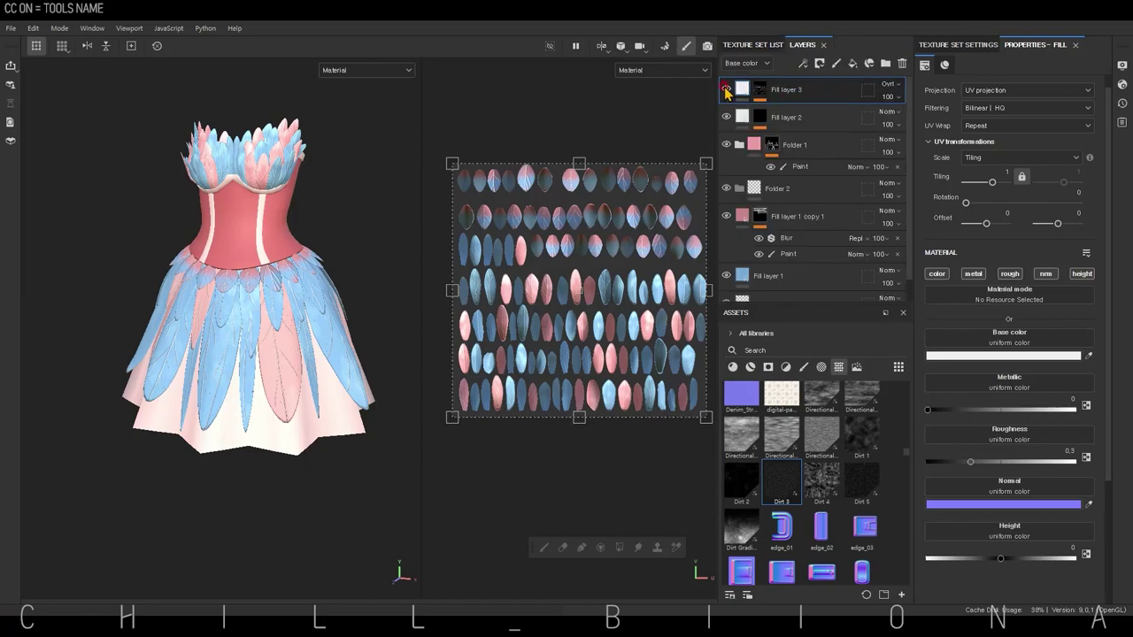
pyautogui.click(752, 44)
pyautogui.click(746, 78)
pyautogui.click(818, 45)
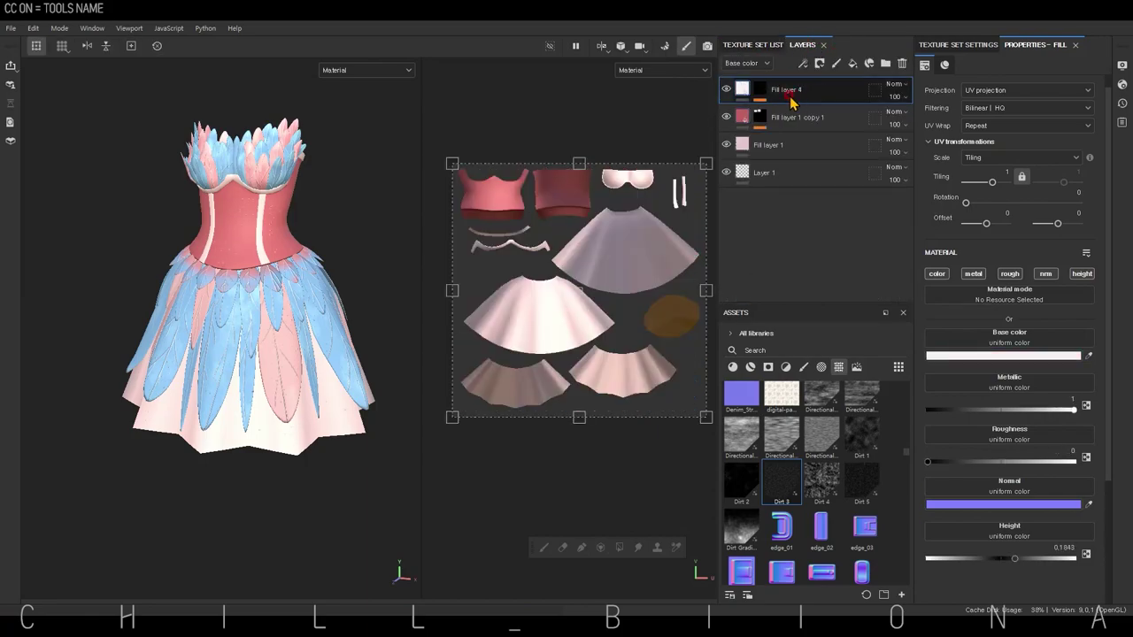
pyautogui.click(618, 547)
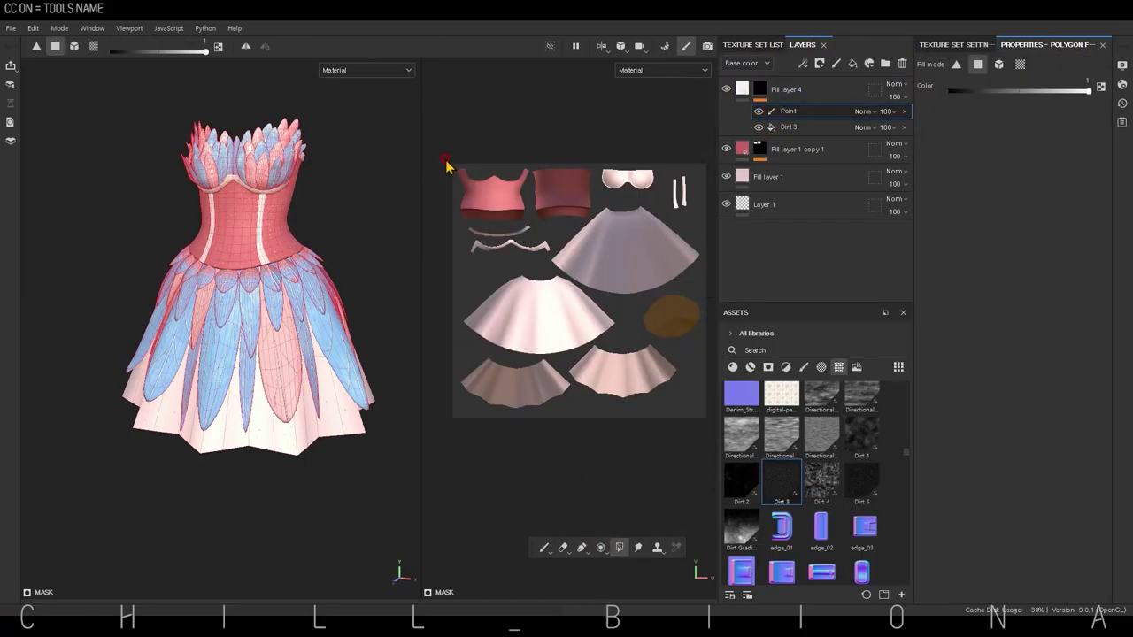
pyautogui.moveTo(466, 158); pyautogui.dragTo(515, 208)
# Add Fill layer 5 in Overlay mode with a light grey colour and a black painted mask
pyautogui.click(852, 64)
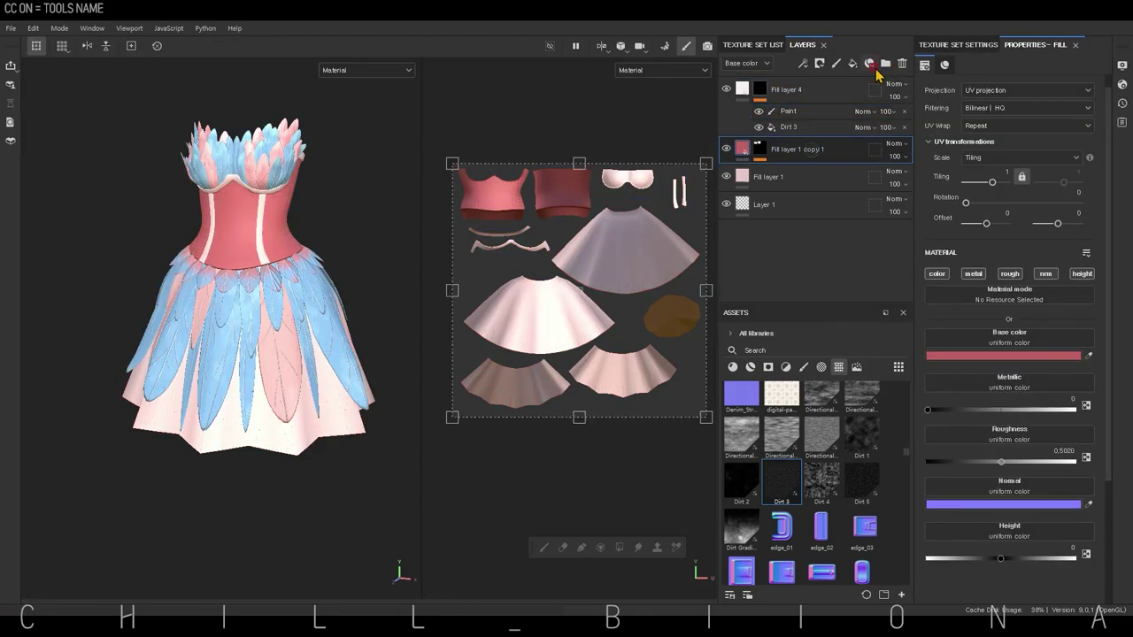
pyautogui.click(896, 144)
pyautogui.click(920, 354)
pyautogui.click(1086, 461)
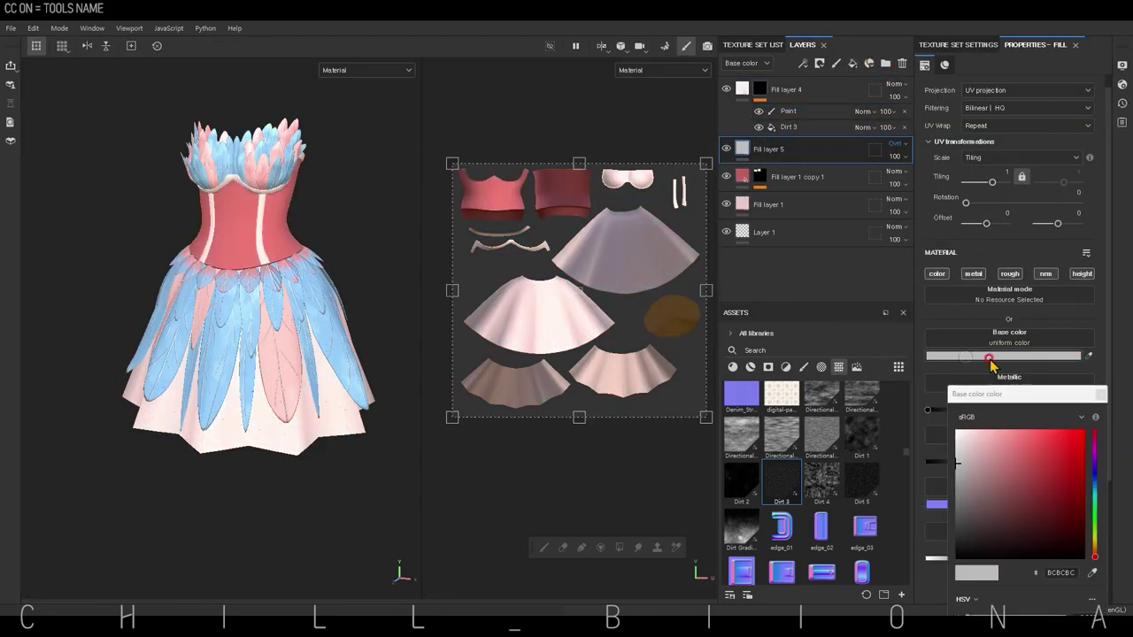
pyautogui.click(961, 478)
pyautogui.rightClick(761, 152)
pyautogui.click(797, 232)
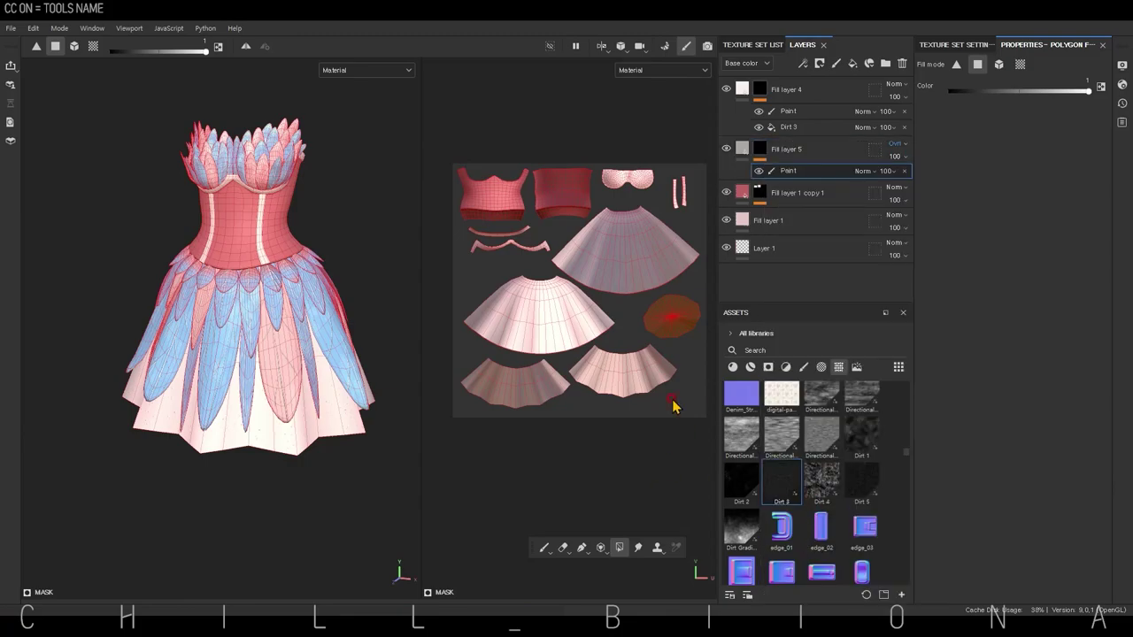
# Use the soft round brush with pen pressure controlling flow instead of size
pyautogui.click(761, 170)
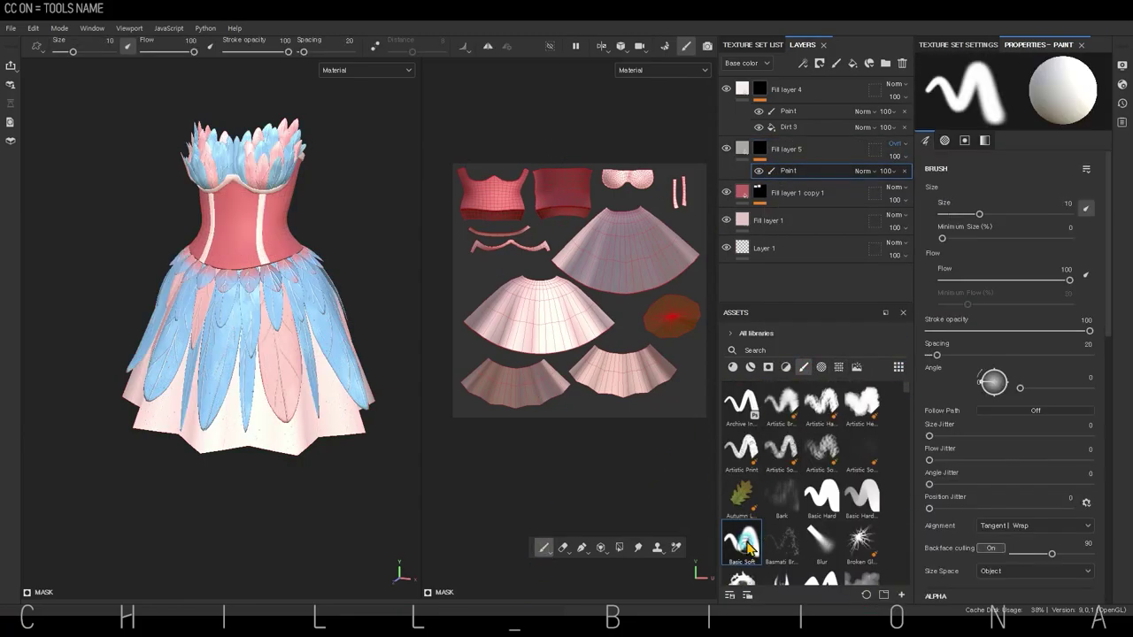
pyautogui.click(127, 46)
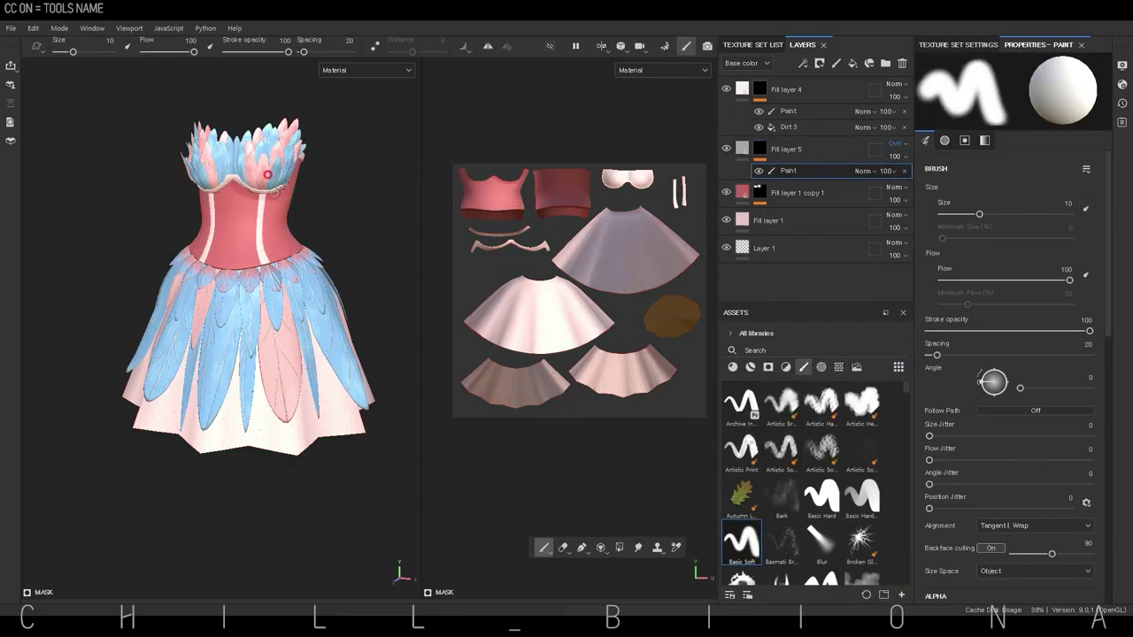
pyautogui.click(210, 45)
pyautogui.keyDown('alt'); pyautogui.moveTo(181, 184); pyautogui.dragTo(310, 139); pyautogui.keyUp('alt')
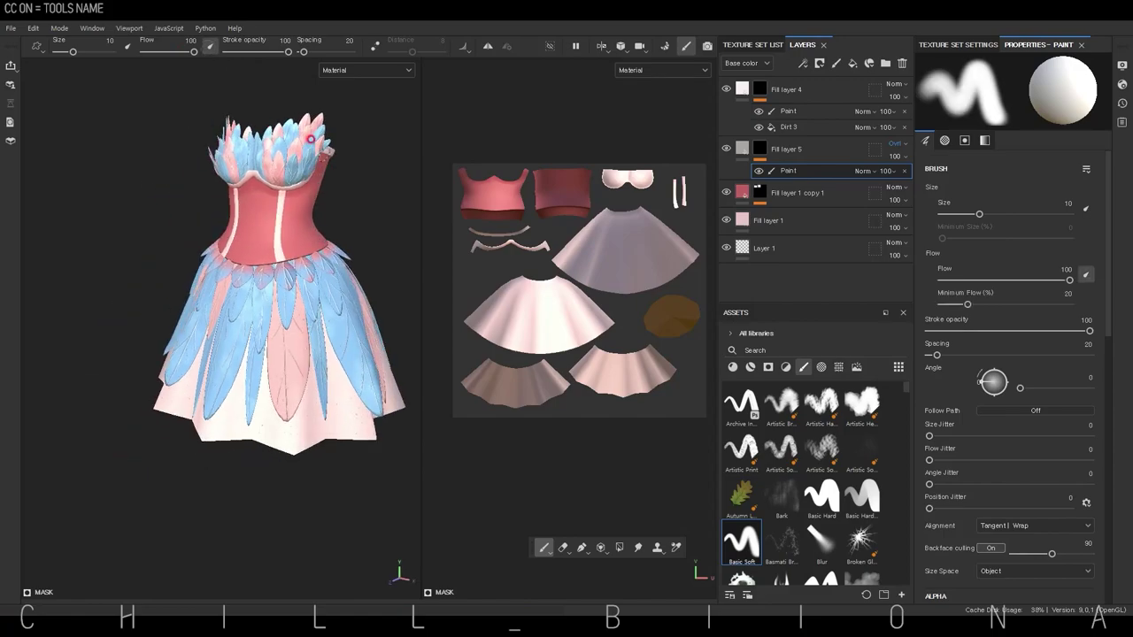
pyautogui.keyDown('alt'); pyautogui.moveTo(268, 237); pyautogui.dragTo(385, 284); pyautogui.keyUp('alt')
pyautogui.scroll(3, 272, 212)
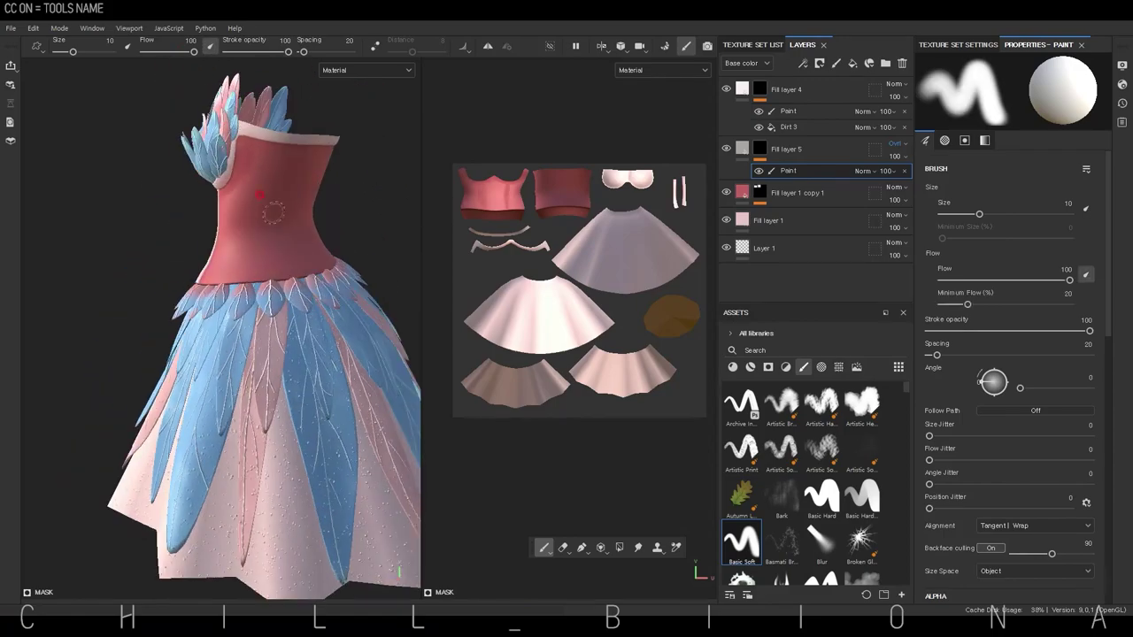
pyautogui.keyDown('alt'); pyautogui.moveTo(231, 206); pyautogui.dragTo(308, 223); pyautogui.keyUp('alt')
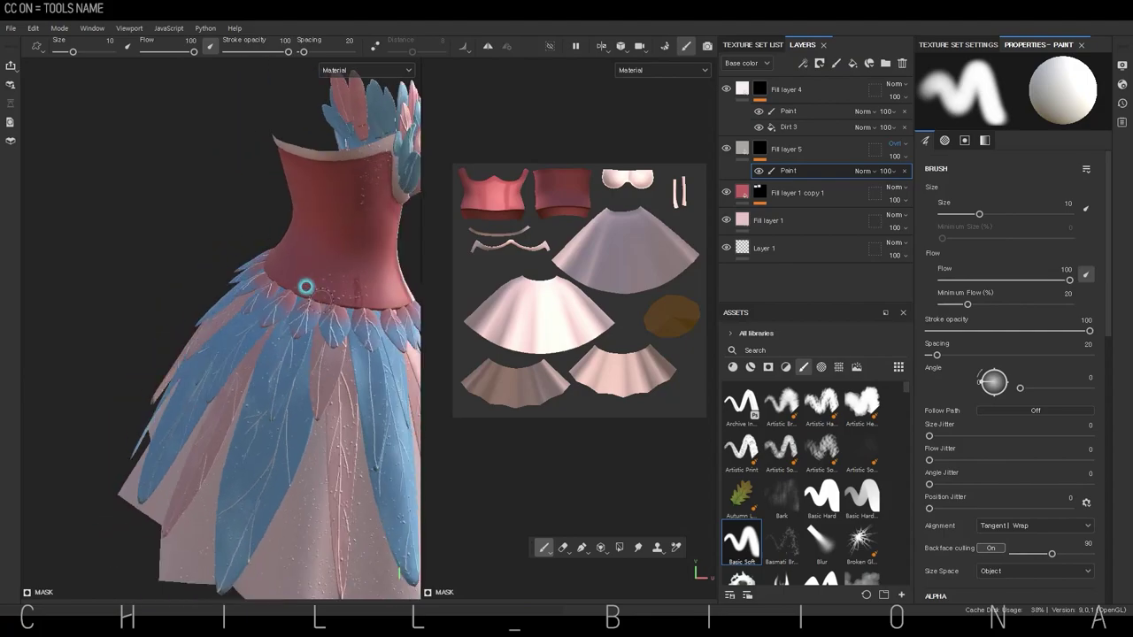
pyautogui.scroll(-5, 1112, 294)
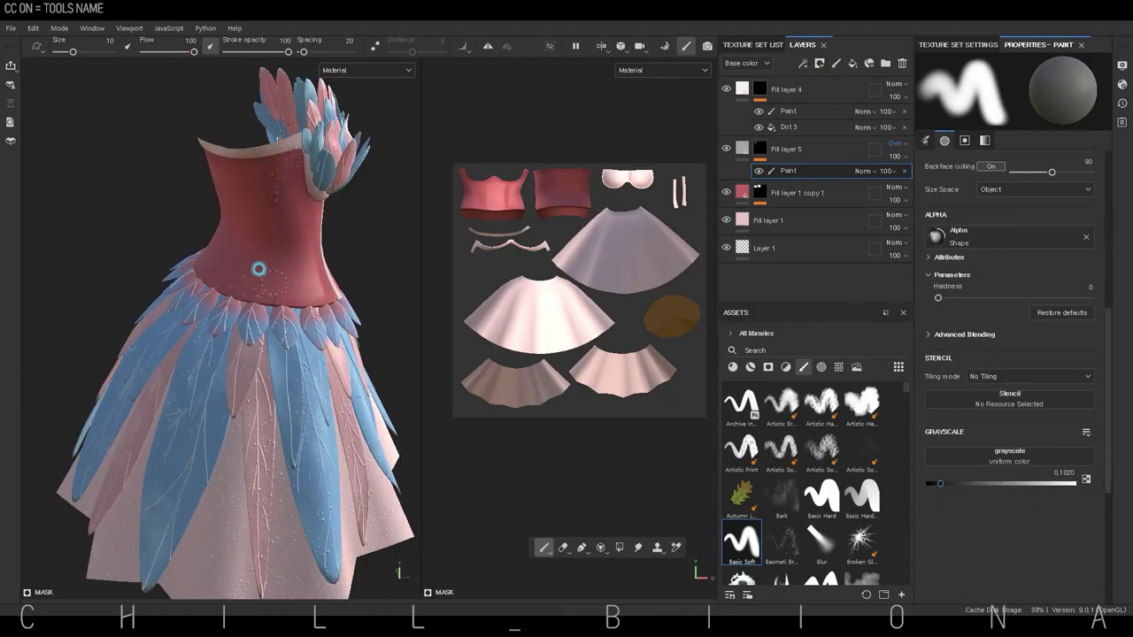
pyautogui.keyDown('alt'); pyautogui.moveTo(307, 279); pyautogui.dragTo(283, 212); pyautogui.keyUp('alt')
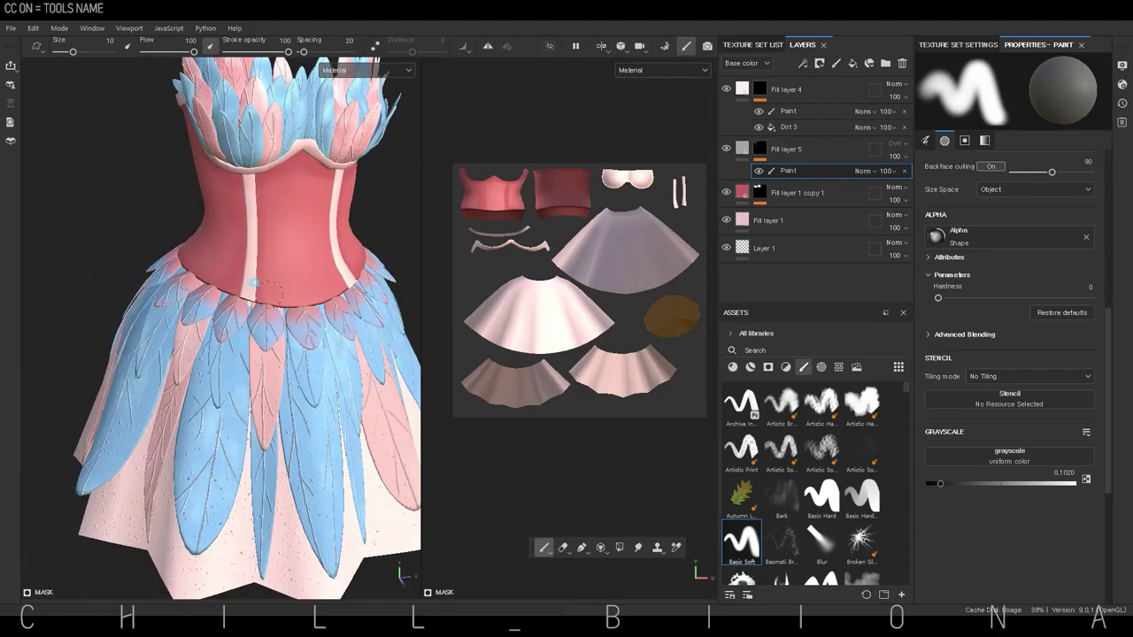
pyautogui.scroll(2, 275, 178)
pyautogui.scroll(-3, 275, 178)
pyautogui.moveTo(256, 345)
pyautogui.keyDown('alt'); pyautogui.mouseDown()
pyautogui.moveTo(301, 330)
pyautogui.moveTo(292, 433)
pyautogui.moveTo(297, 371)
pyautogui.mouseUp(); pyautogui.keyUp('alt')
# Duplicate the corset colour layer and select the copy's mask
pyautogui.click(761, 186)
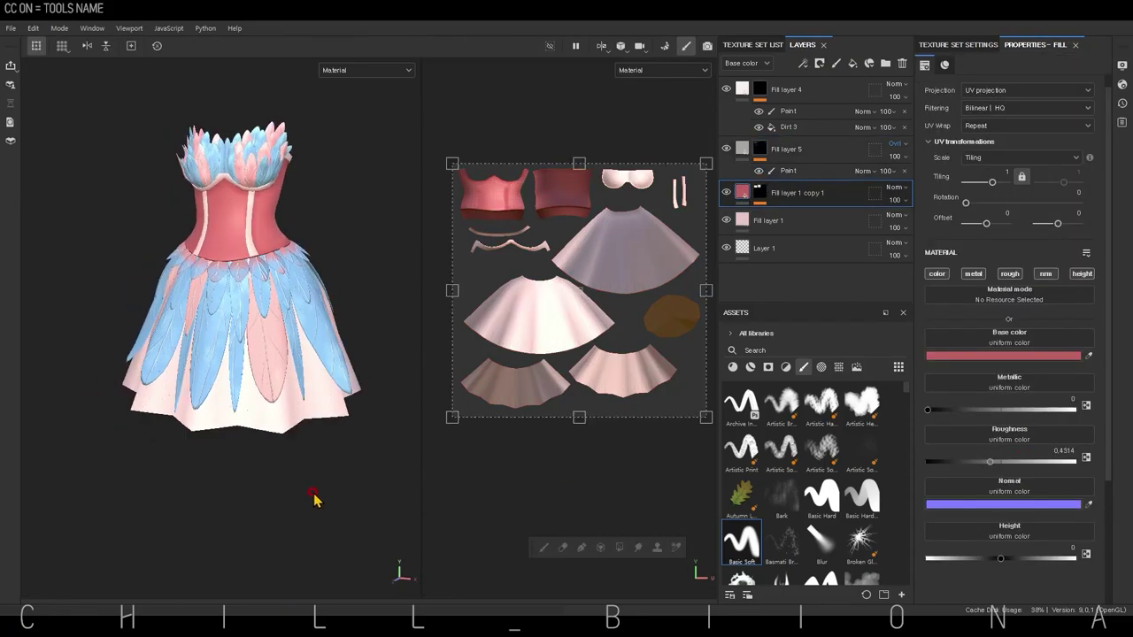
pyautogui.hotkey('ctrl', 'd')
pyautogui.click(763, 197)
# Add a Cloth Fold Large fill effect to the duplicated layer's mask and position it
pyautogui.rightClick(762, 197)
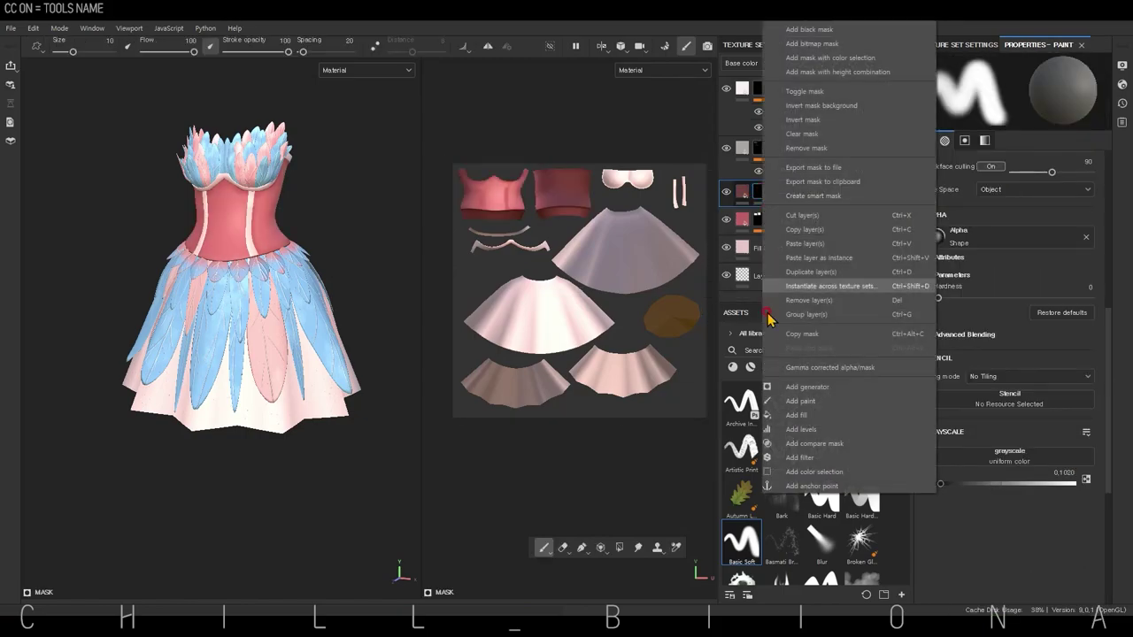
pyautogui.click(761, 283)
pyautogui.scroll(-5, 783, 506)
pyautogui.moveTo(741, 511); pyautogui.dragTo(956, 282)
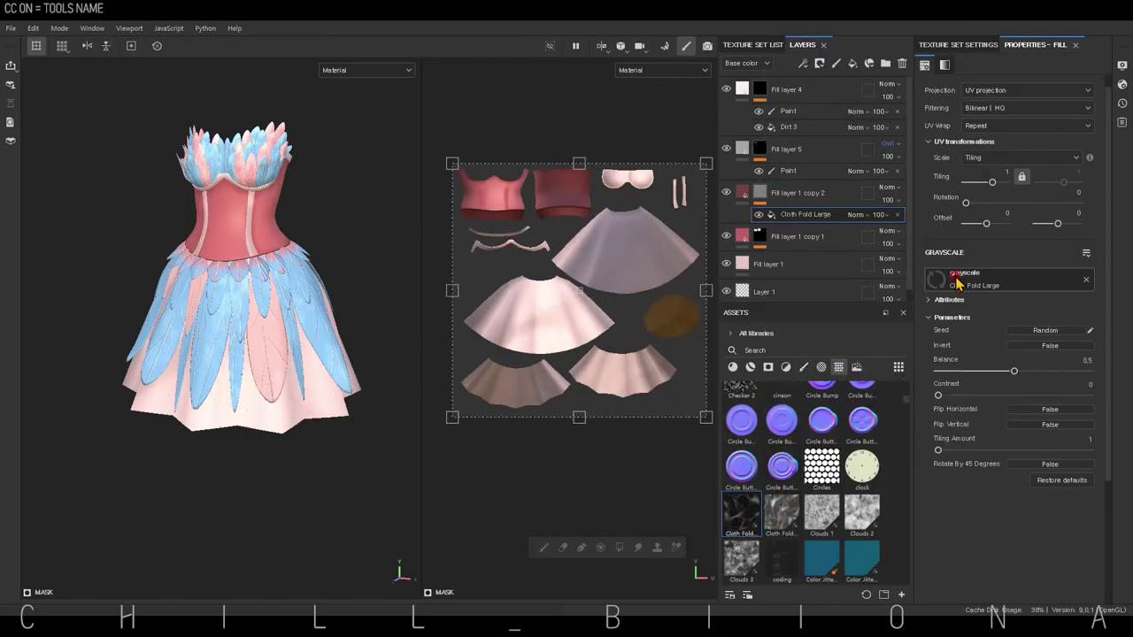
pyautogui.moveTo(690, 151); pyautogui.dragTo(620, 325)
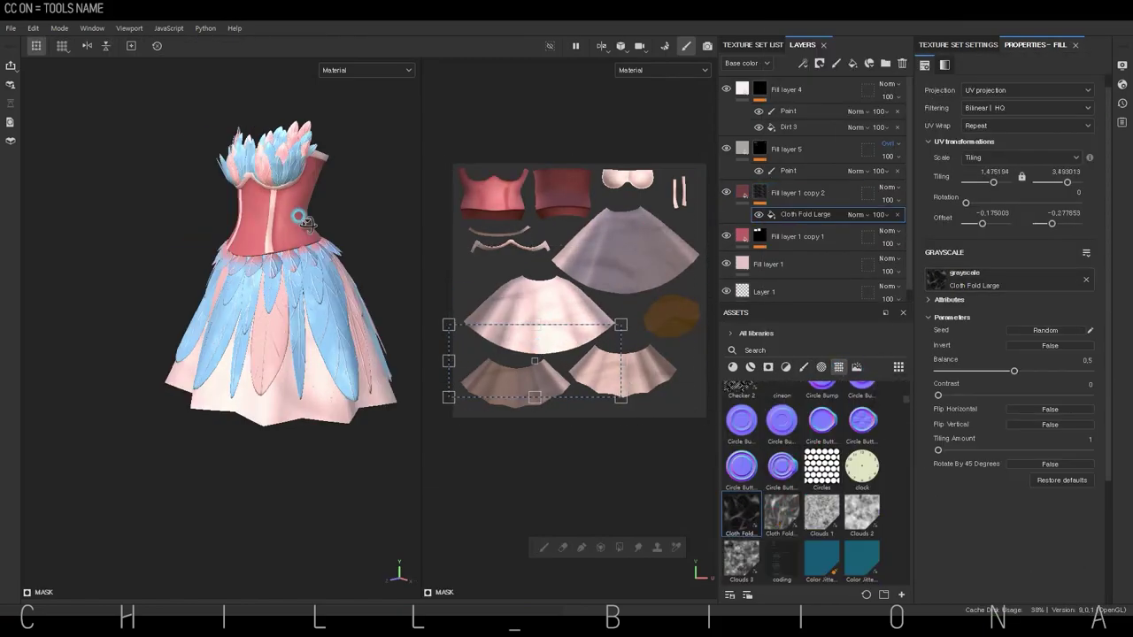
pyautogui.press('Delete')
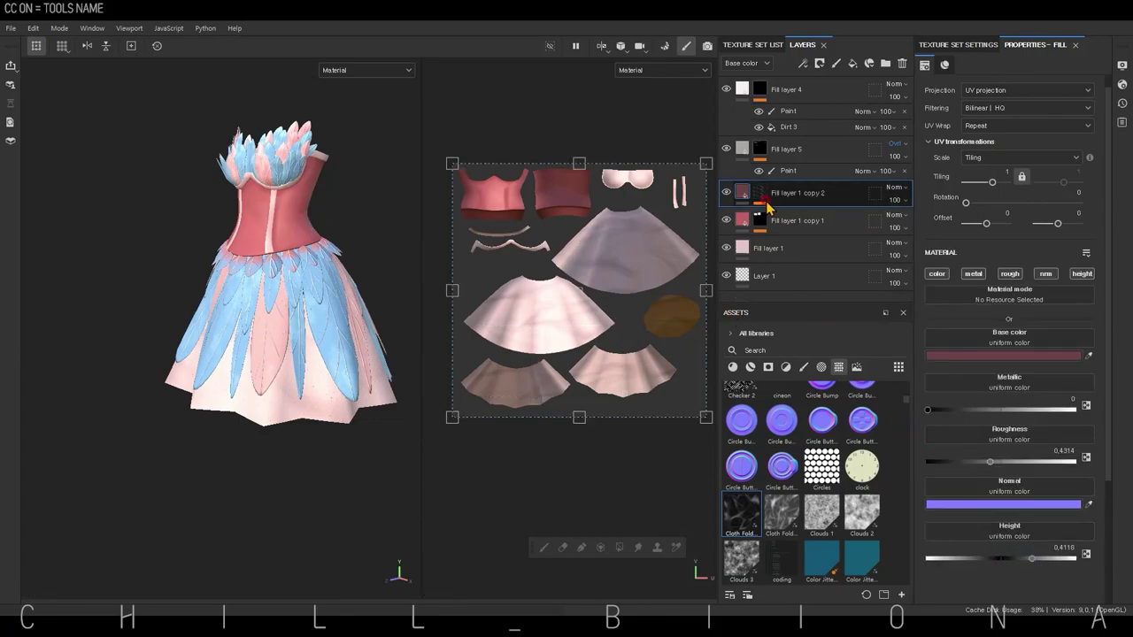
pyautogui.hotkey('ctrl', 'z')
# Rotate the fold pattern a quarter turn and give the copy a darker dusty pink colour
pyautogui.keyDown('alt'); pyautogui.moveTo(389, 274); pyautogui.dragTo(346, 273); pyautogui.keyUp('alt')
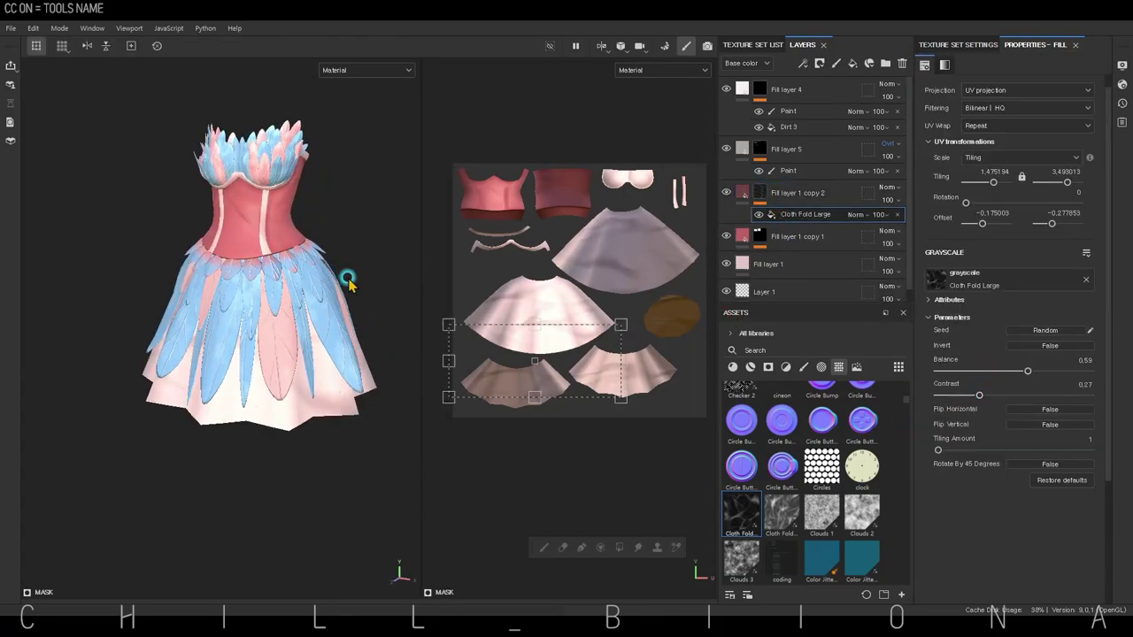
pyautogui.moveTo(523, 331); pyautogui.dragTo(470, 446)
pyautogui.press('Delete')
pyautogui.click(1008, 355)
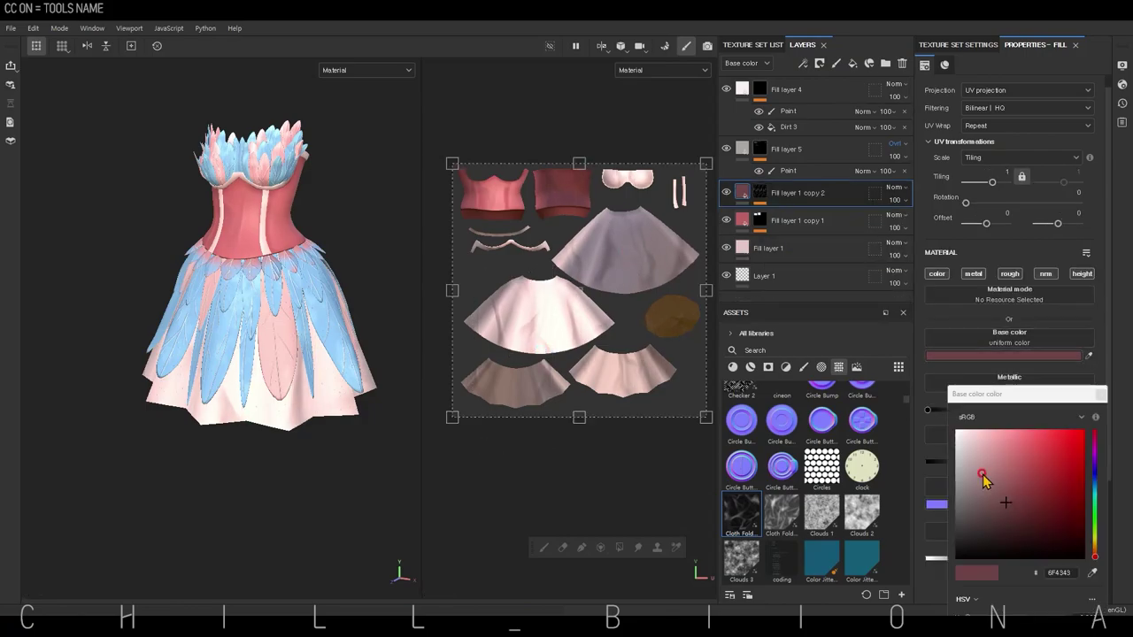
pyautogui.moveTo(983, 475); pyautogui.dragTo(989, 477)
pyautogui.hotkey('ctrl', 'z')
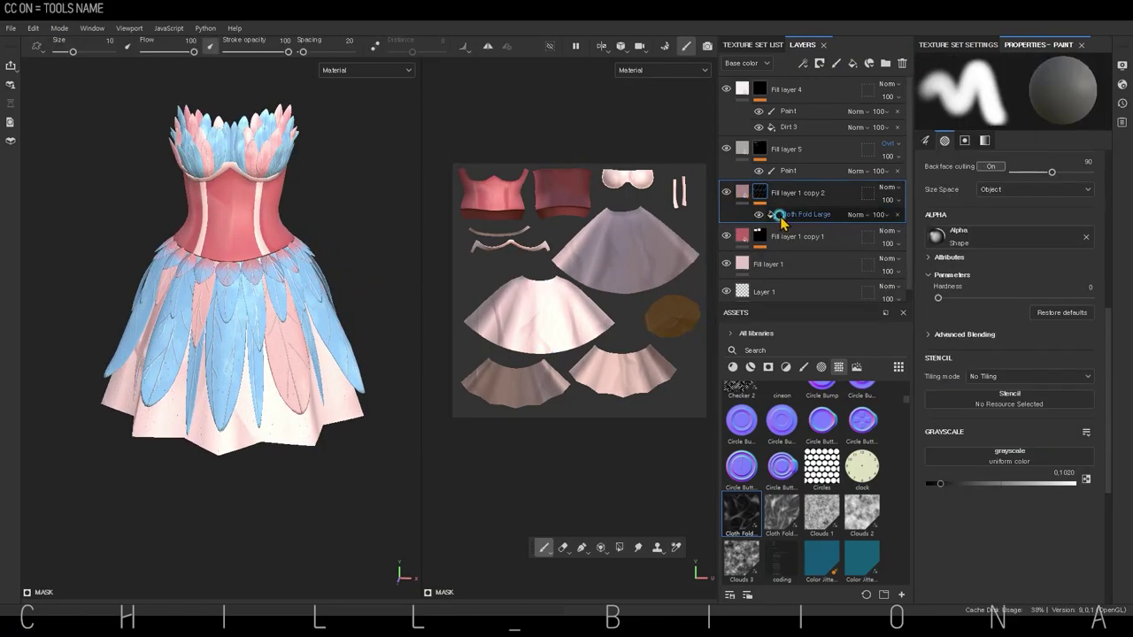
# Rescale the fold tiling smaller and set its balance to 0.53 and contrast to 0.25
pyautogui.moveTo(509, 353); pyautogui.dragTo(480, 328)
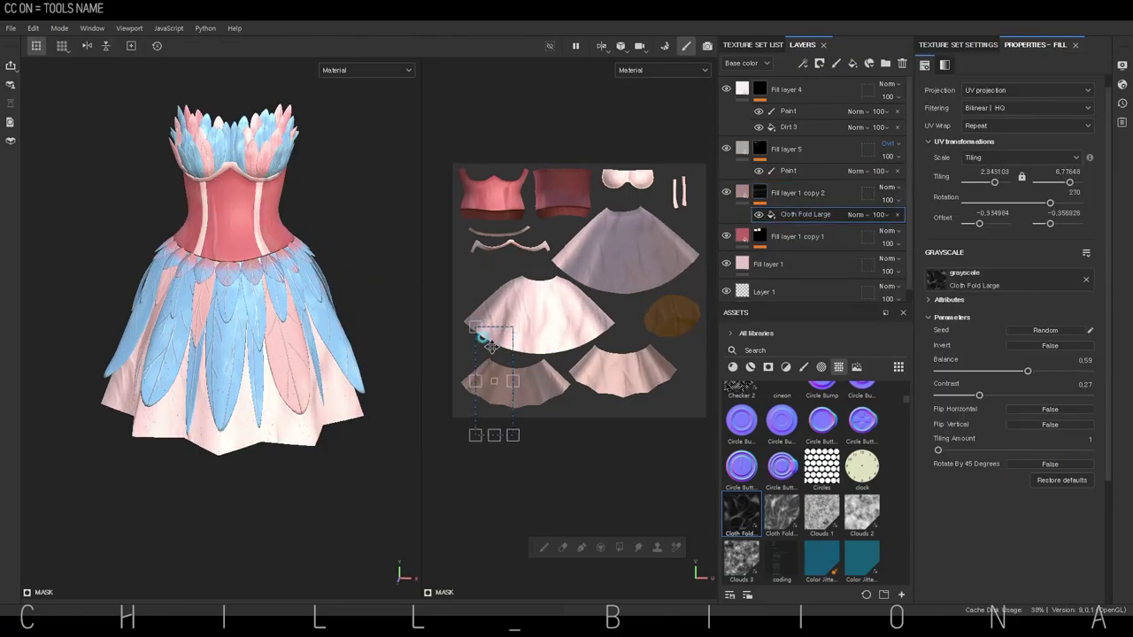
pyautogui.moveTo(337, 239)
pyautogui.keyDown('alt'); pyautogui.mouseDown()
pyautogui.moveTo(252, 292)
pyautogui.moveTo(390, 318)
pyautogui.mouseUp(); pyautogui.keyUp('alt')
pyautogui.moveTo(501, 366); pyautogui.dragTo(503, 365)
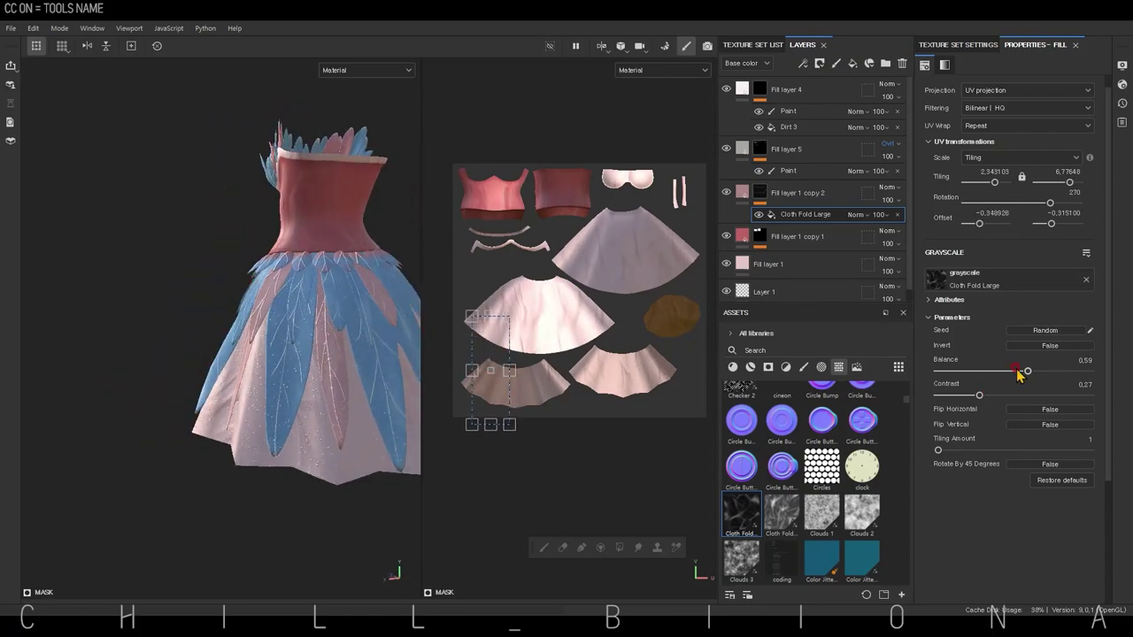
pyautogui.moveTo(1028, 371); pyautogui.dragTo(1005, 375)
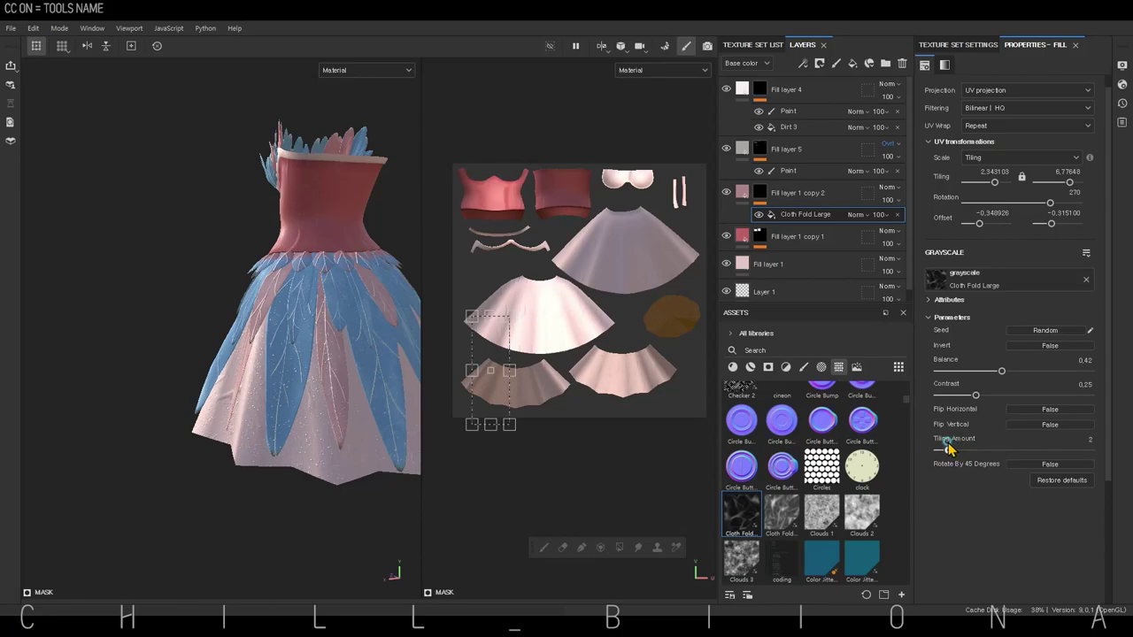
pyautogui.keyDown('alt'); pyautogui.moveTo(416, 266); pyautogui.dragTo(346, 250); pyautogui.keyUp('alt')
pyautogui.moveTo(508, 369); pyautogui.dragTo(522, 368)
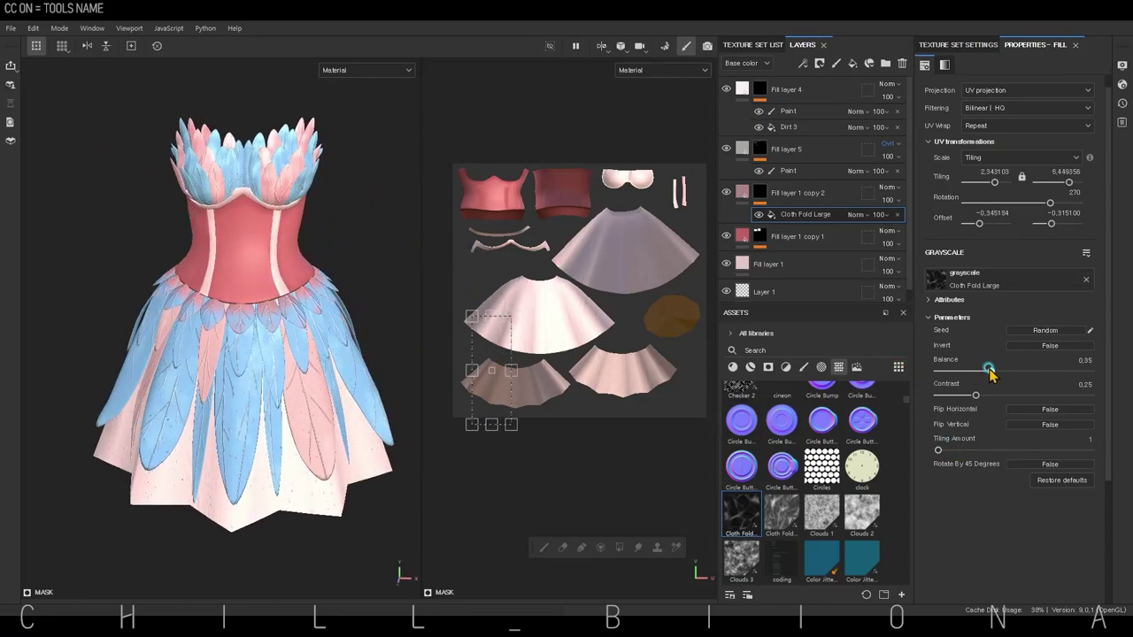
pyautogui.moveTo(989, 373); pyautogui.dragTo(1019, 370)
pyautogui.moveTo(511, 370)
pyautogui.mouseDown()
pyautogui.moveTo(524, 375)
pyautogui.moveTo(502, 346)
pyautogui.mouseUp()
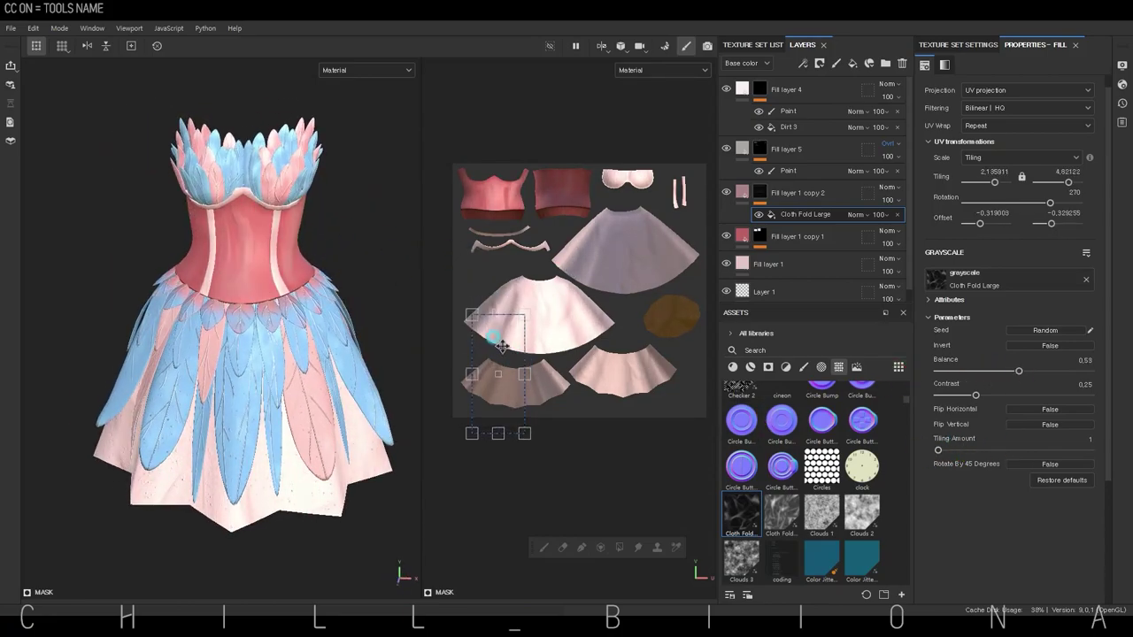
pyautogui.keyDown('alt'); pyautogui.moveTo(341, 286); pyautogui.dragTo(370, 368); pyautogui.keyUp('alt')
pyautogui.moveTo(502, 346); pyautogui.dragTo(502, 351)
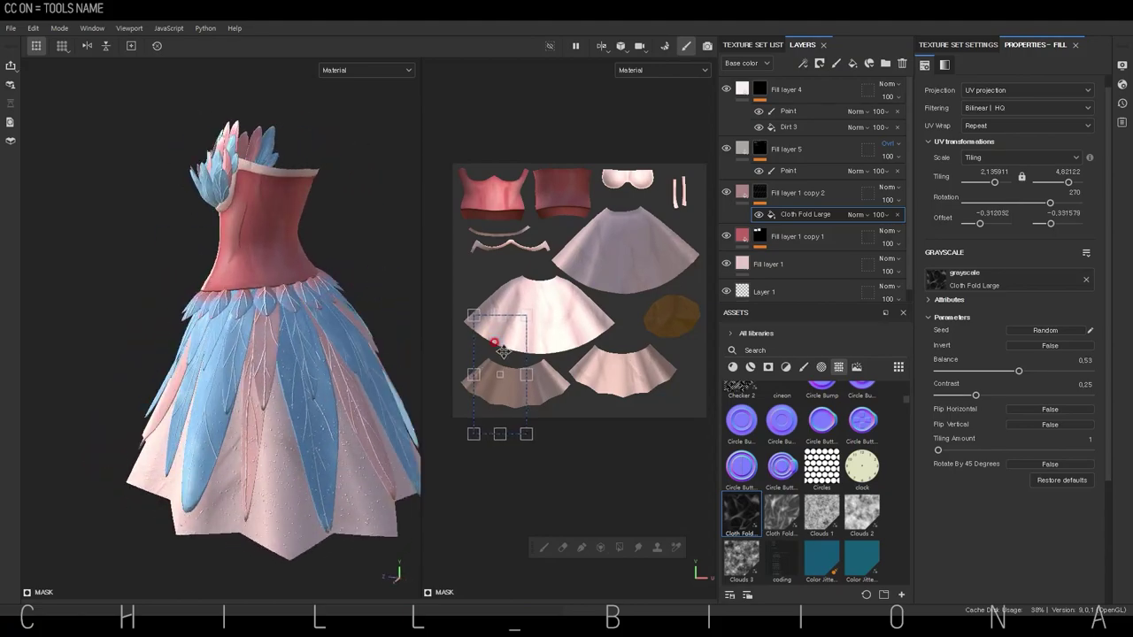
pyautogui.keyDown('alt'); pyautogui.moveTo(421, 273); pyautogui.dragTo(341, 270); pyautogui.keyUp('alt')
pyautogui.rightClick(761, 192)
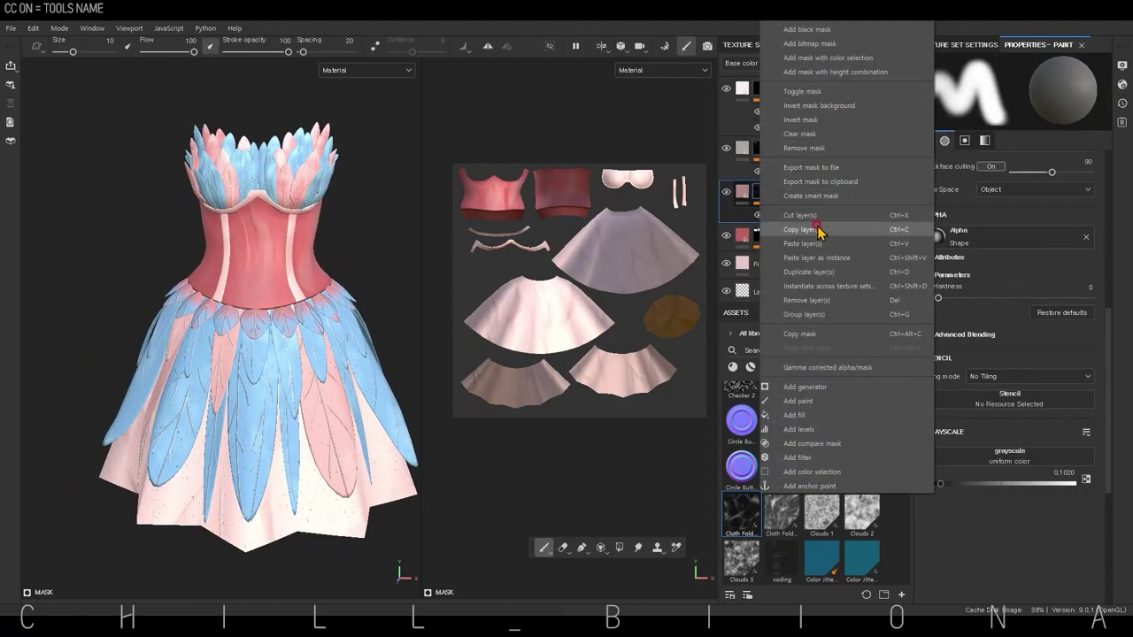
# Add a paint effect, shrink the brush to 5.58, paint boning stripes on the corset, and save
pyautogui.click(816, 229)
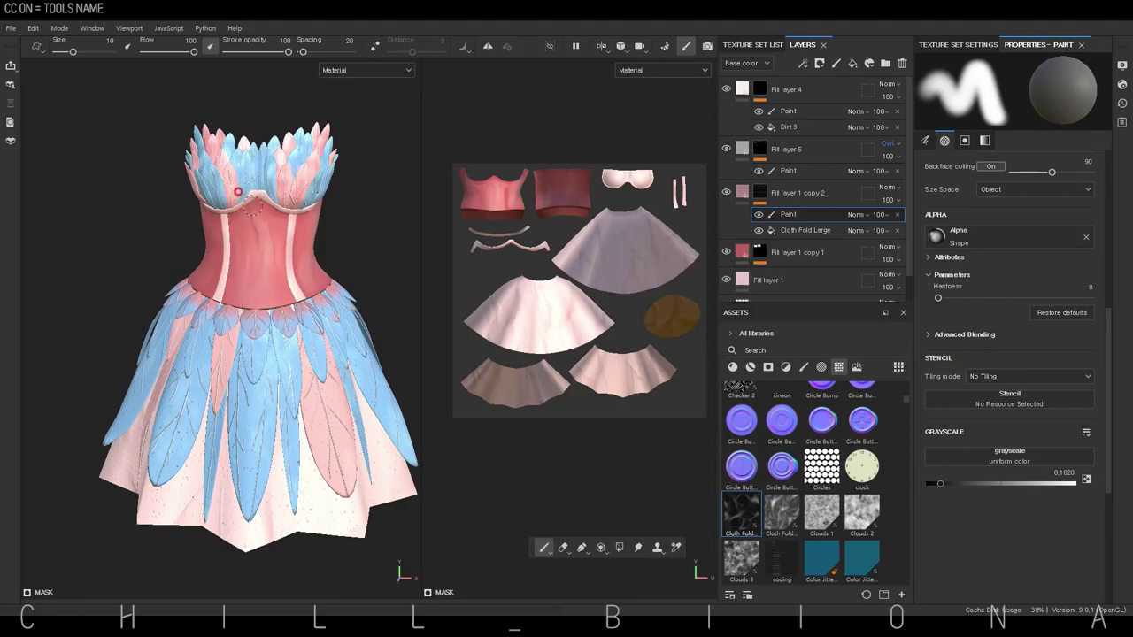
pyautogui.keyDown('ctrl'); pyautogui.moveTo(237, 191); pyautogui.dragTo(235, 198, button='right'); pyautogui.keyUp('ctrl')
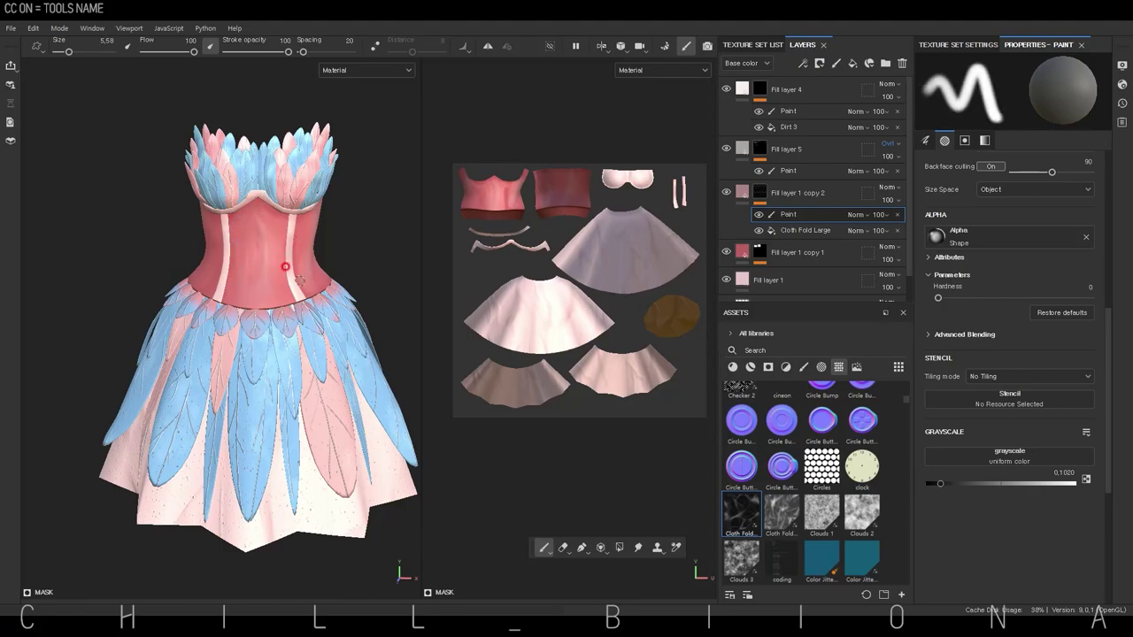
pyautogui.keyDown('alt'); pyautogui.moveTo(285, 266); pyautogui.dragTo(276, 216); pyautogui.keyUp('alt')
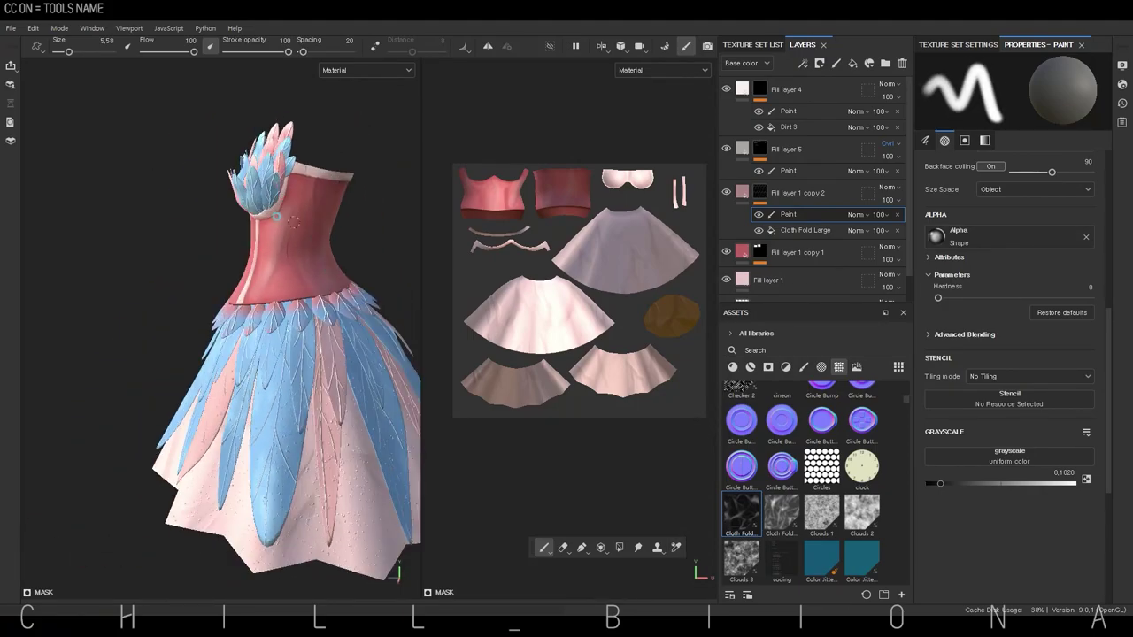
pyautogui.keyDown('alt'); pyautogui.moveTo(269, 277); pyautogui.dragTo(280, 147); pyautogui.keyUp('alt')
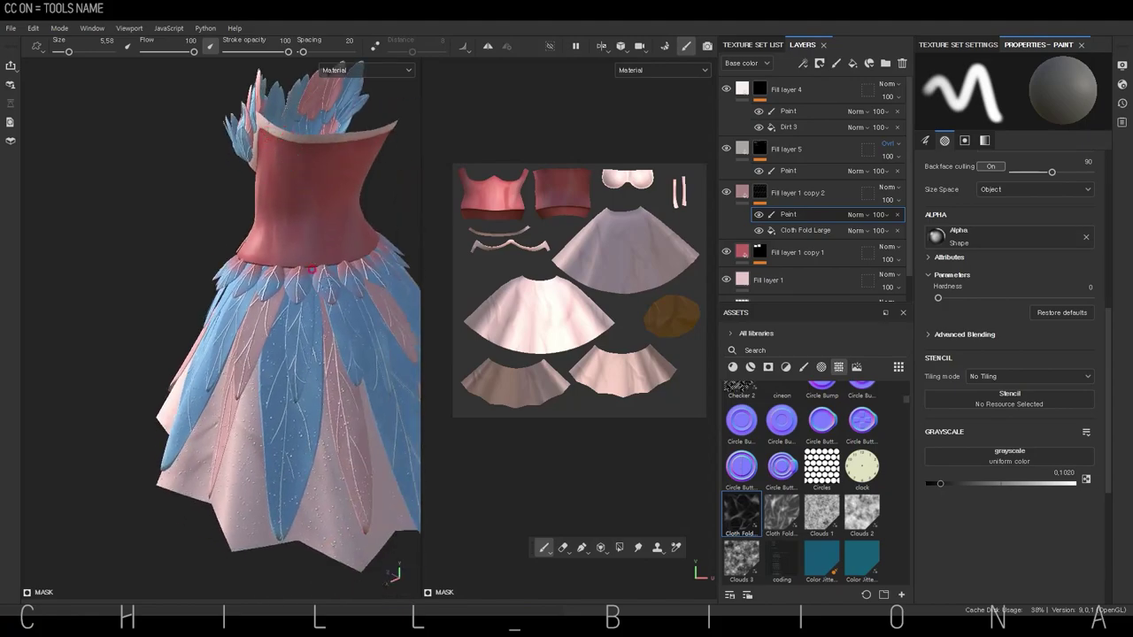
pyautogui.moveTo(311, 268)
pyautogui.keyDown('alt'); pyautogui.mouseDown()
pyautogui.moveTo(329, 165)
pyautogui.moveTo(300, 275)
pyautogui.moveTo(265, 261)
pyautogui.moveTo(398, 324)
pyautogui.moveTo(253, 113)
pyautogui.mouseUp(); pyautogui.keyUp('alt')
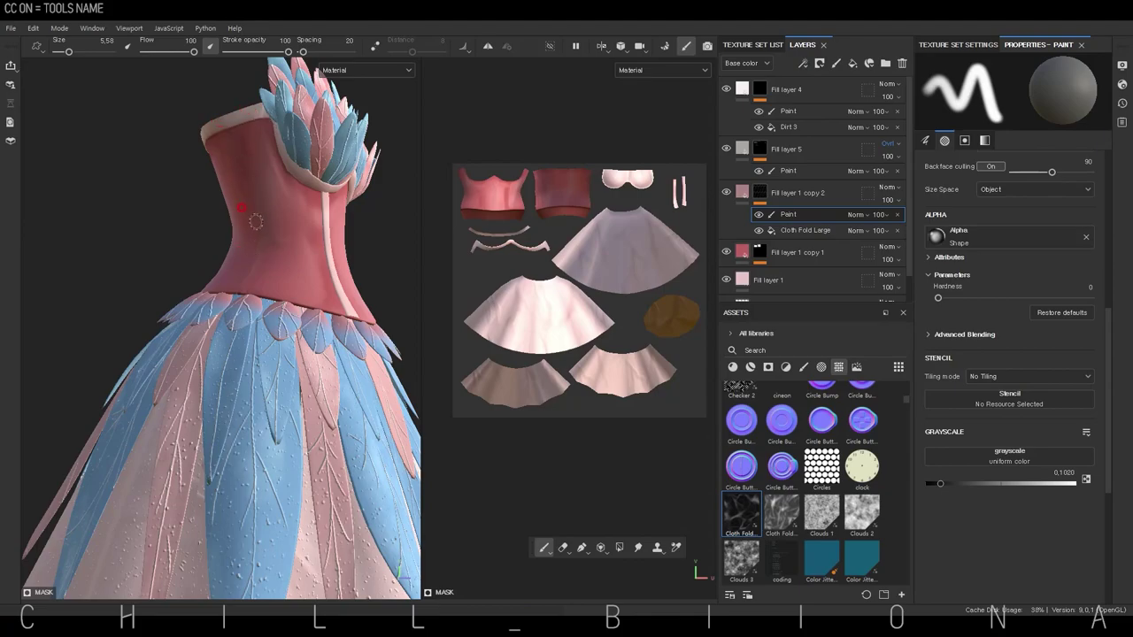
pyautogui.moveTo(241, 208)
pyautogui.keyDown('alt'); pyautogui.mouseDown()
pyautogui.moveTo(221, 238)
pyautogui.moveTo(298, 186)
pyautogui.mouseUp(); pyautogui.keyUp('alt')
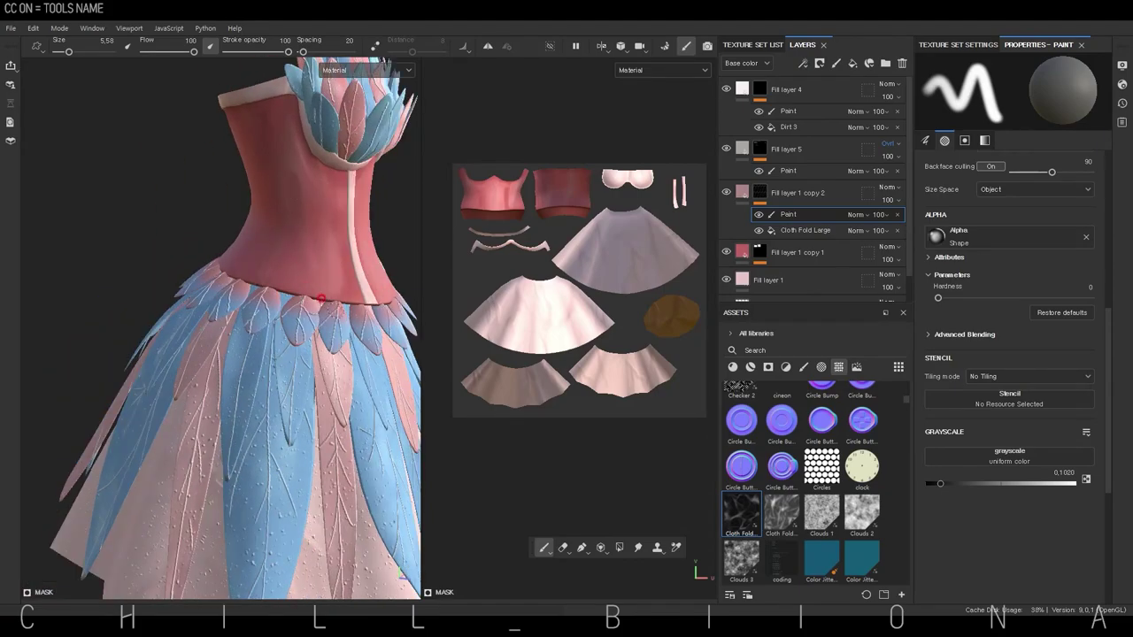
pyautogui.keyDown('alt'); pyautogui.moveTo(321, 299); pyautogui.dragTo(220, 212); pyautogui.keyUp('alt')
pyautogui.moveTo(240, 256)
pyautogui.keyDown('alt'); pyautogui.mouseDown()
pyautogui.moveTo(311, 349)
pyautogui.moveTo(267, 215)
pyautogui.mouseUp(); pyautogui.keyUp('alt')
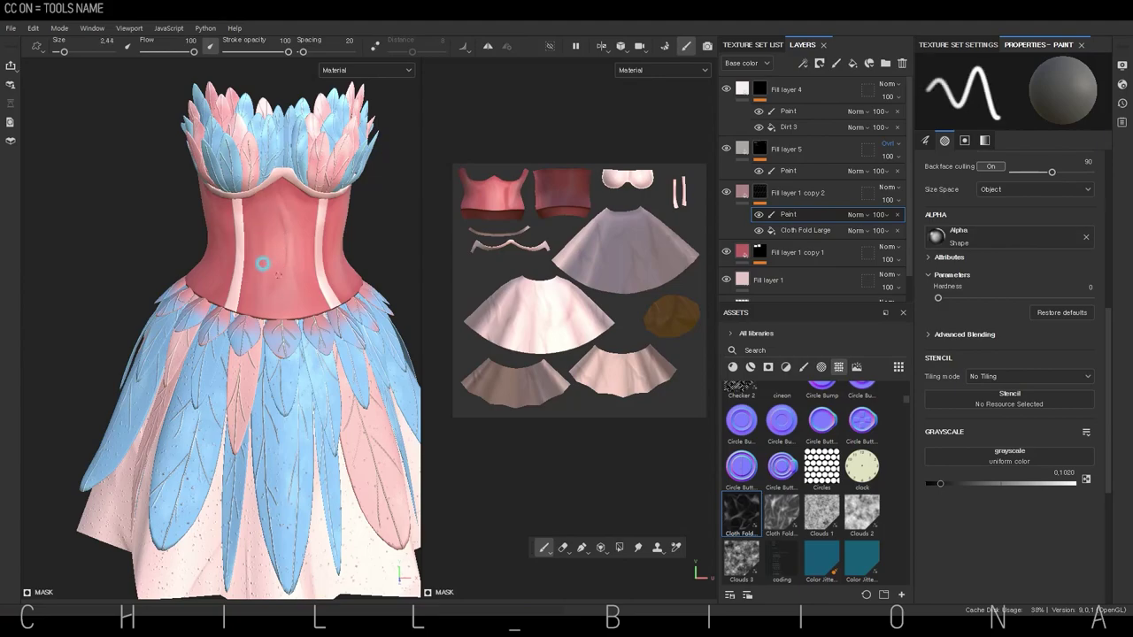
pyautogui.keyDown('alt'); pyautogui.moveTo(263, 264); pyautogui.dragTo(331, 260); pyautogui.keyUp('alt')
pyautogui.keyDown('alt'); pyautogui.moveTo(349, 237); pyautogui.dragTo(354, 379, button='right'); pyautogui.keyUp('alt')
pyautogui.keyDown('alt'); pyautogui.moveTo(354, 379); pyautogui.dragTo(291, 430, button='middle'); pyautogui.keyUp('alt')
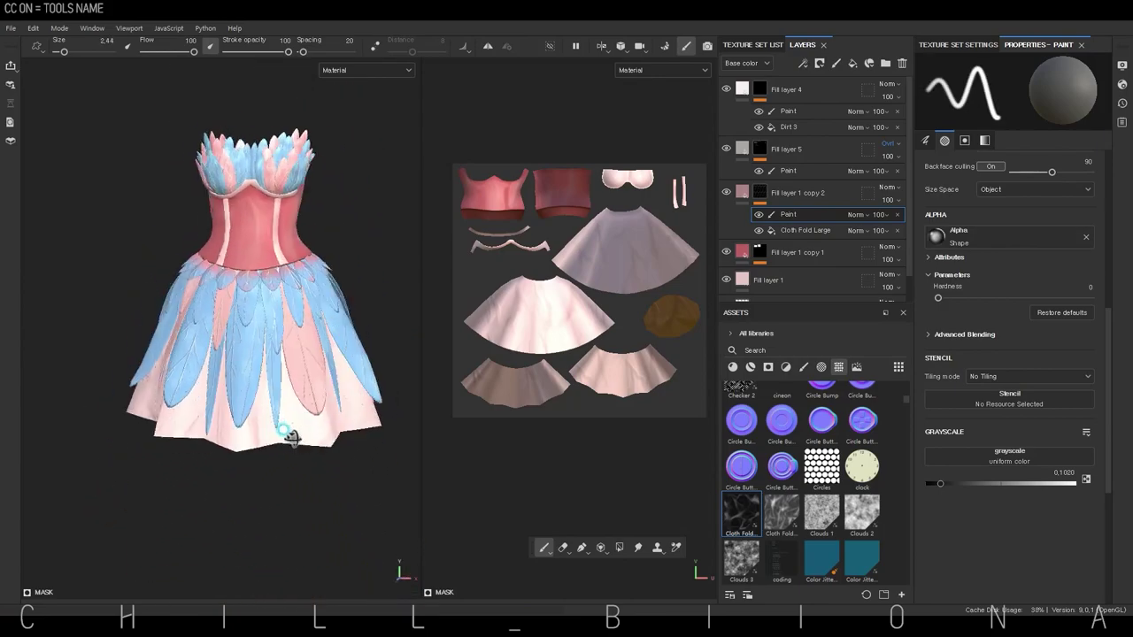
pyautogui.hotkey('ctrl', 's')
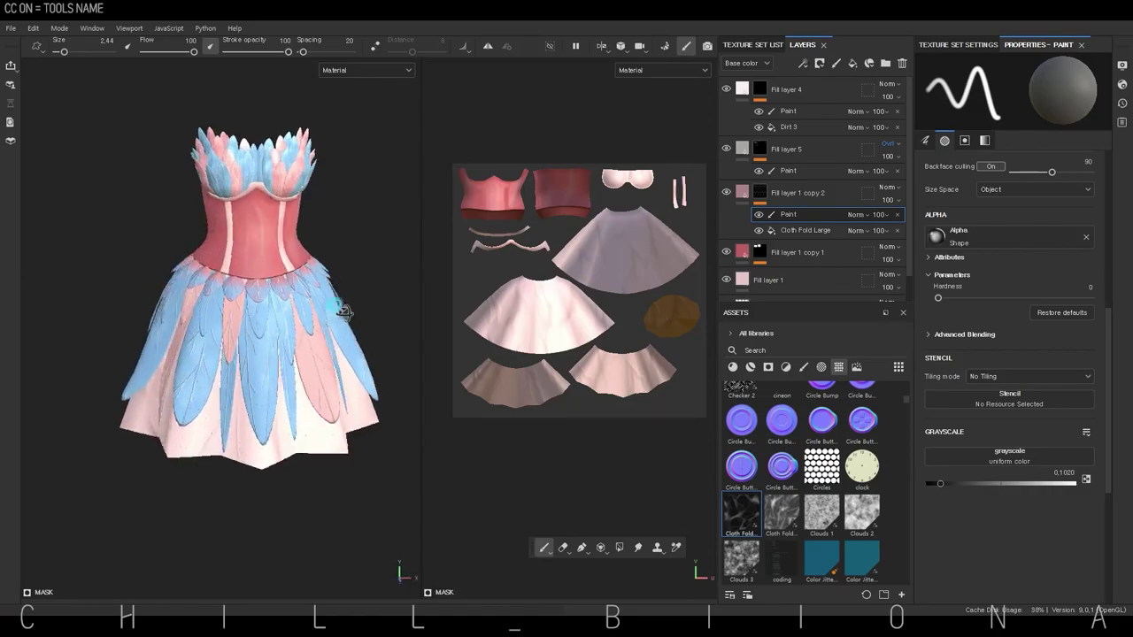
# Render the dress in Iray, frame it closer, and show the environment display settings
pyautogui.press('F10')
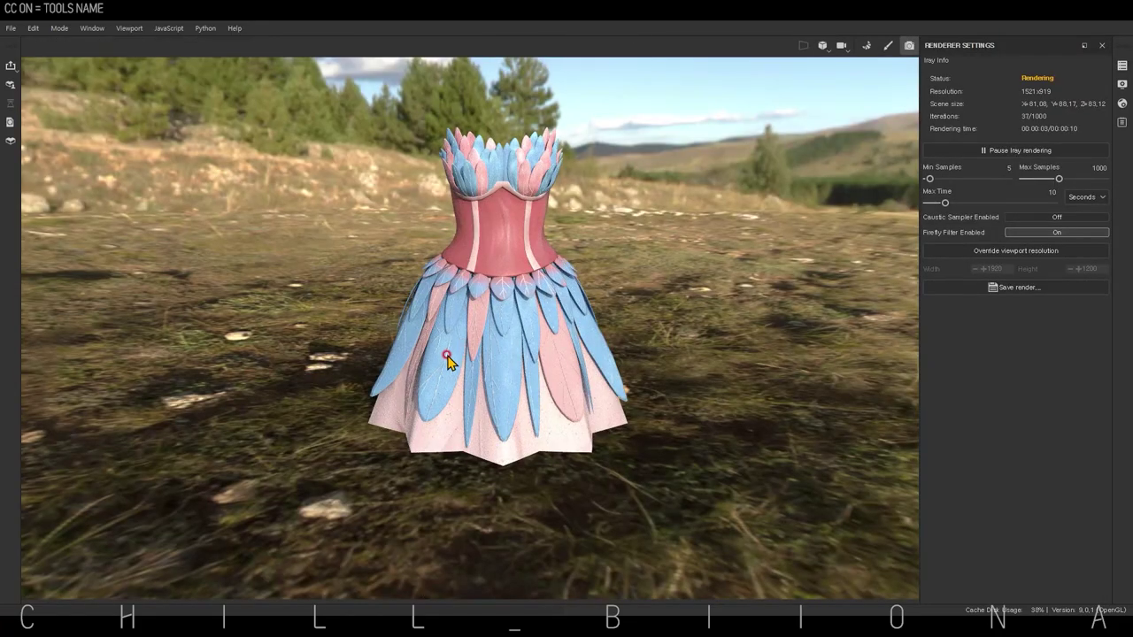
pyautogui.moveTo(586, 416)
pyautogui.keyDown('alt'); pyautogui.mouseDown()
pyautogui.moveTo(541, 422)
pyautogui.moveTo(534, 397)
pyautogui.mouseUp(); pyautogui.keyUp('alt')
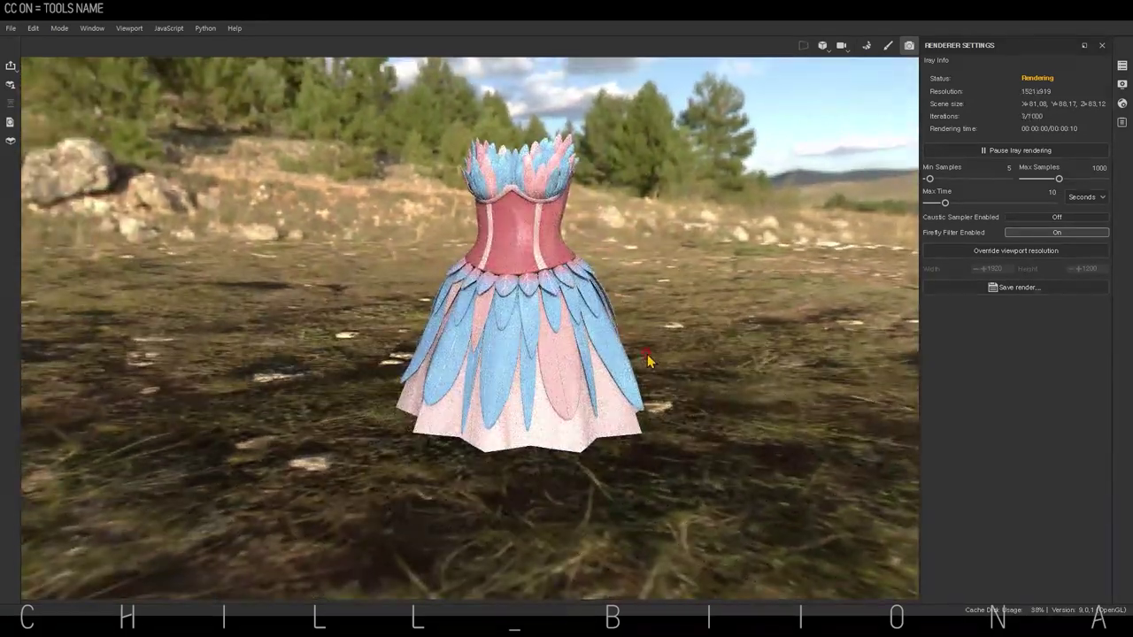
pyautogui.keyDown('alt'); pyautogui.moveTo(653, 355); pyautogui.dragTo(653, 380); pyautogui.keyUp('alt')
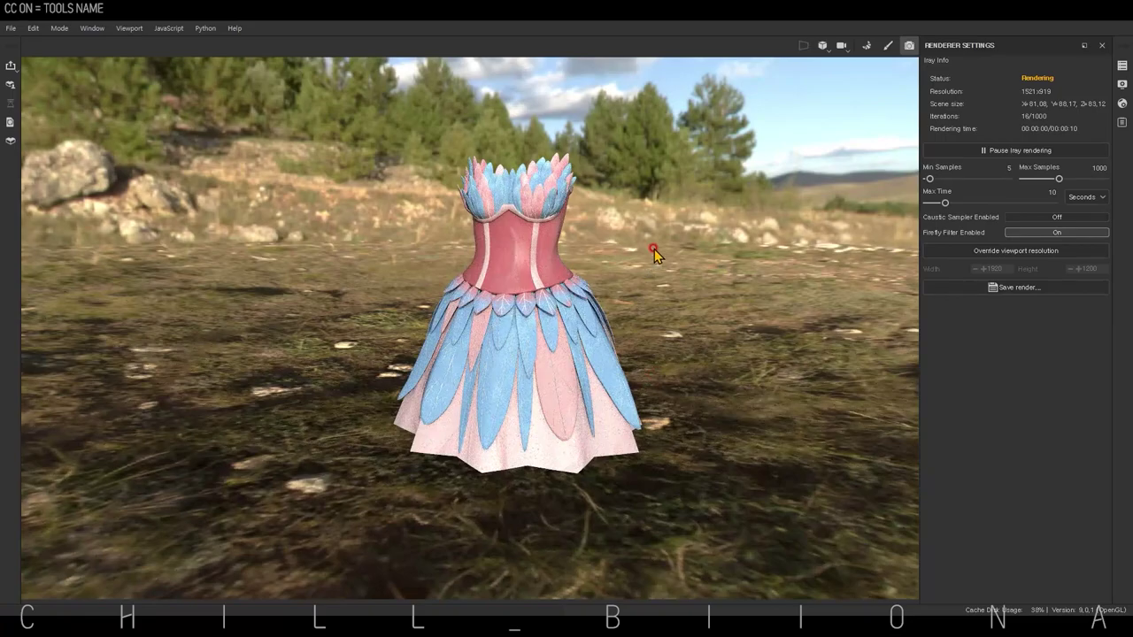
pyautogui.click(1121, 84)
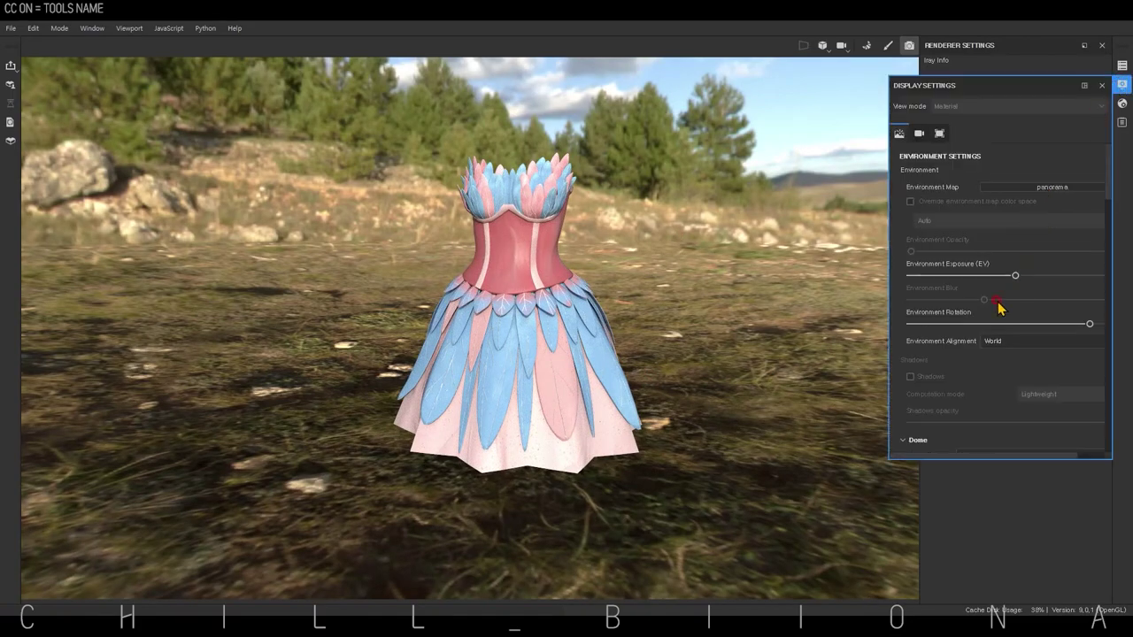